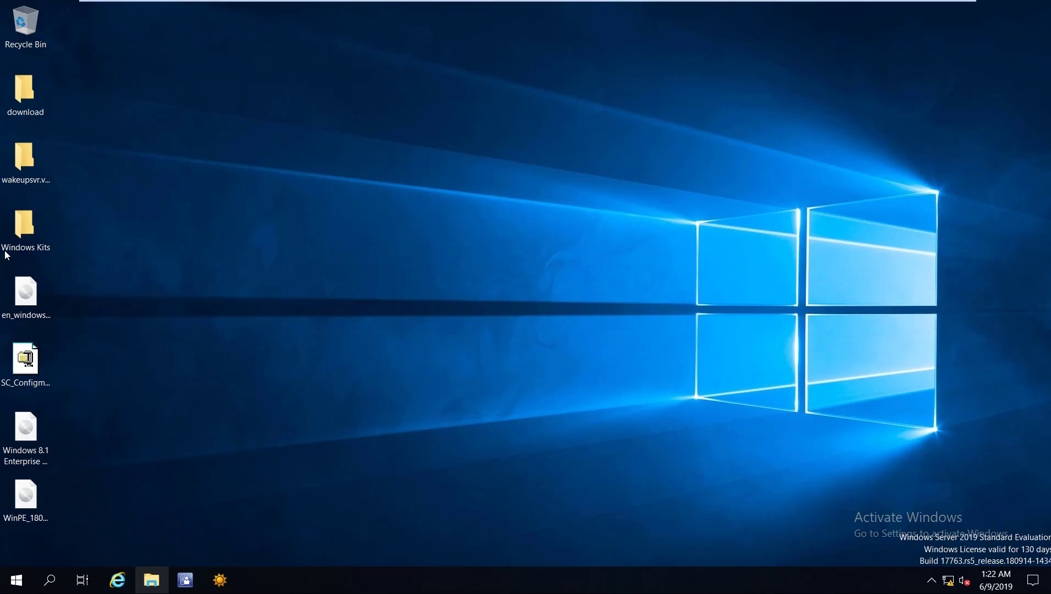
Browse to the Sources folder on Local Disk (C:).
{"action": "left_click", "coordinate": [50, 231]}
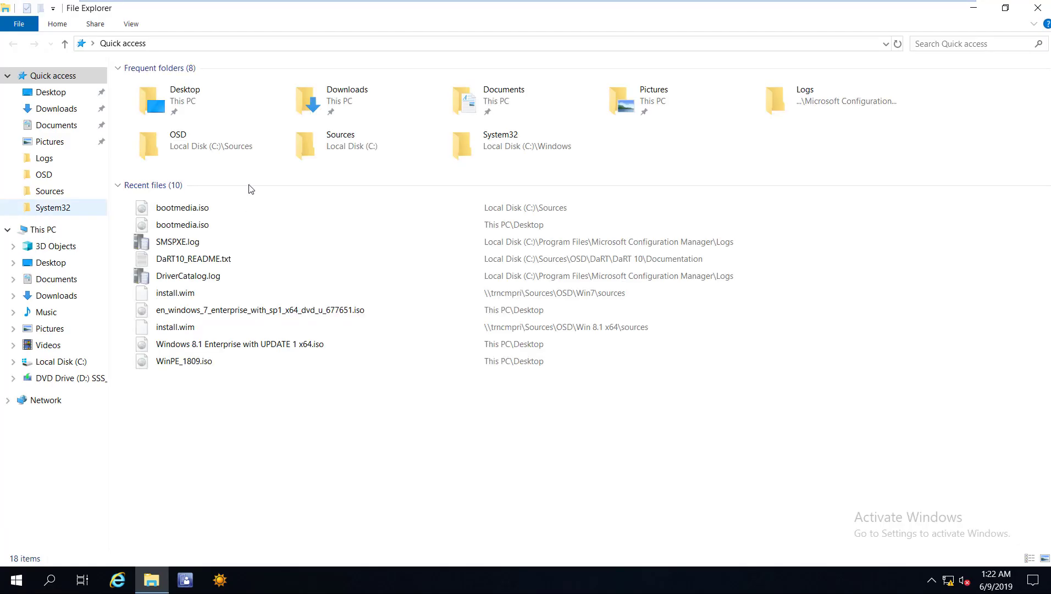
{"action": "double_click", "coordinate": [203, 179]}
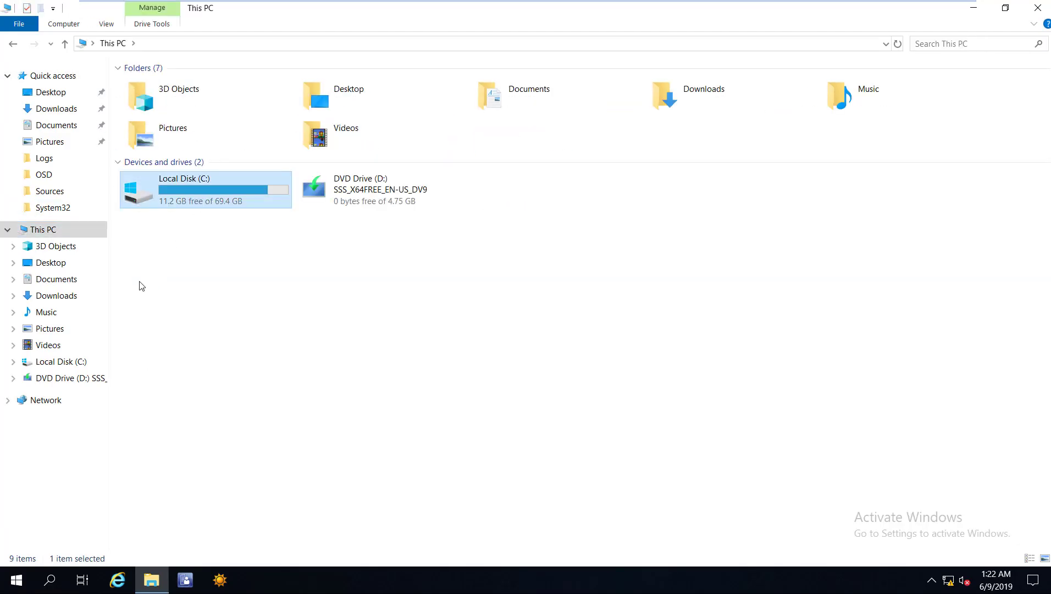
{"action": "double_click", "coordinate": [162, 325]}
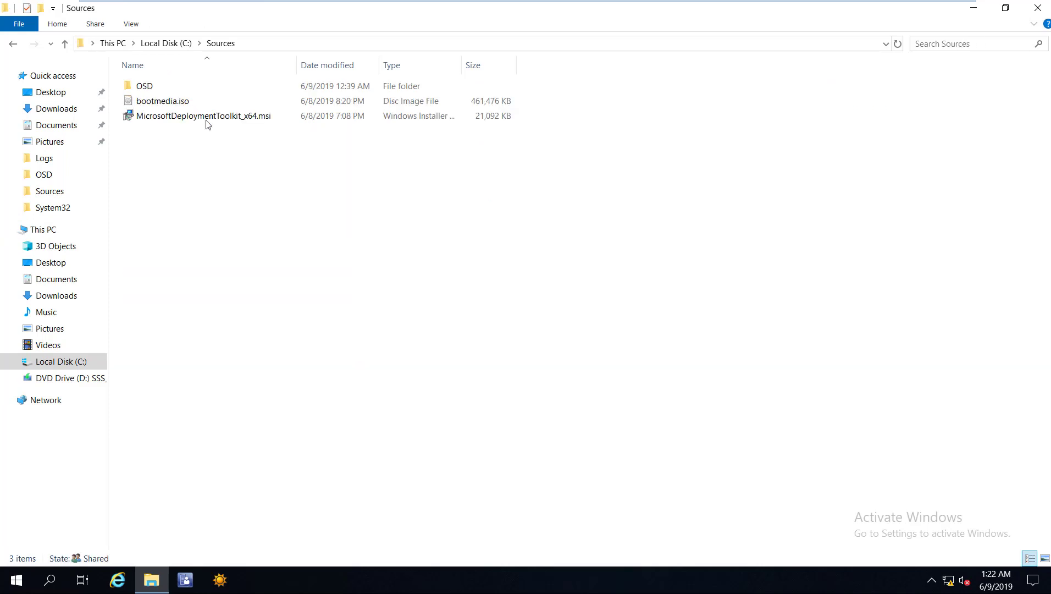
Check MicrosoftDeploymentToolkit_x64.msi details for build 6.3.8456.1000, then run the installer.
{"action": "left_click", "coordinate": [191, 120]}
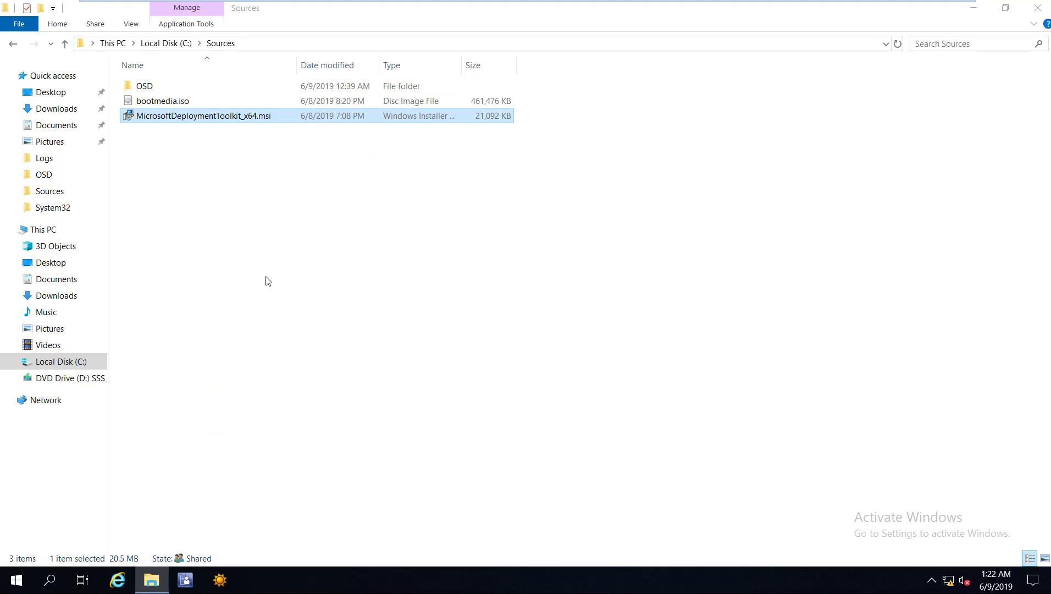
{"action": "key", "text": "alt+Return"}
{"action": "key", "text": "ctrl+shift+Tab"}
{"action": "key", "text": "ctrl+shift+Tab"}
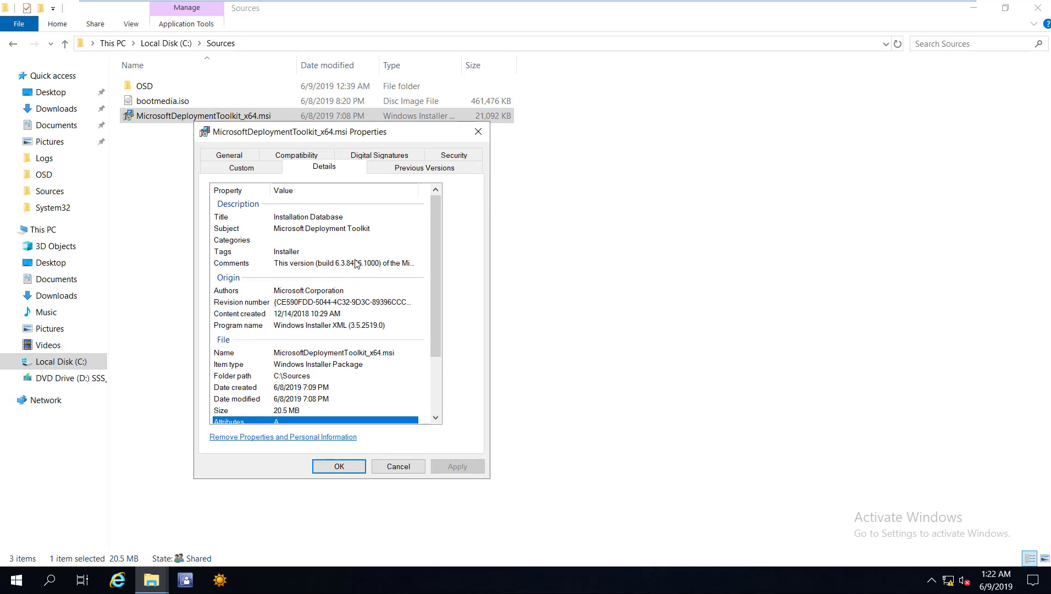
{"action": "type", "text": "co"}
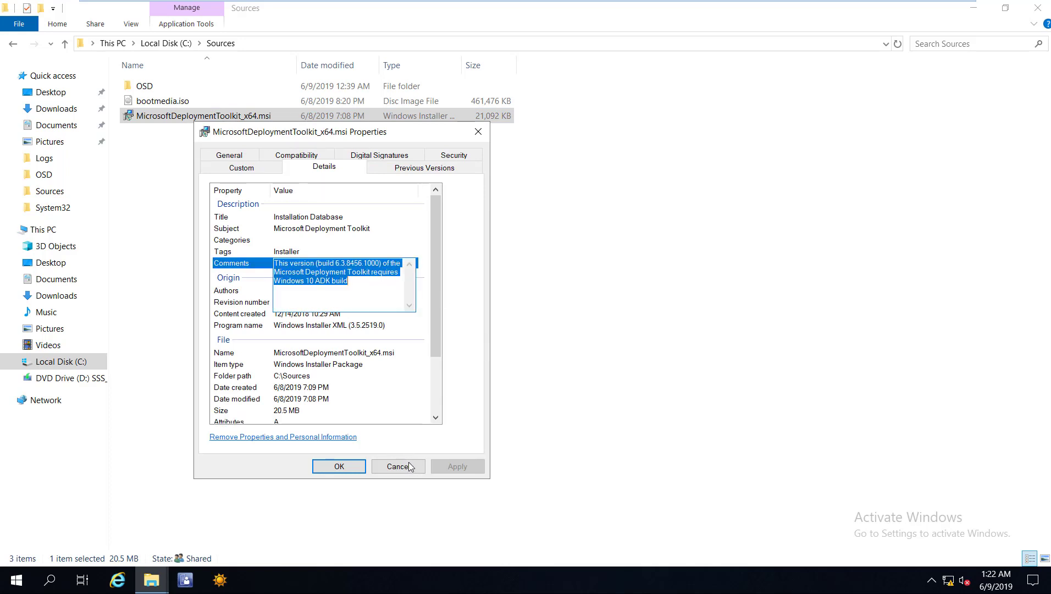
{"action": "double_click", "coordinate": [215, 119]}
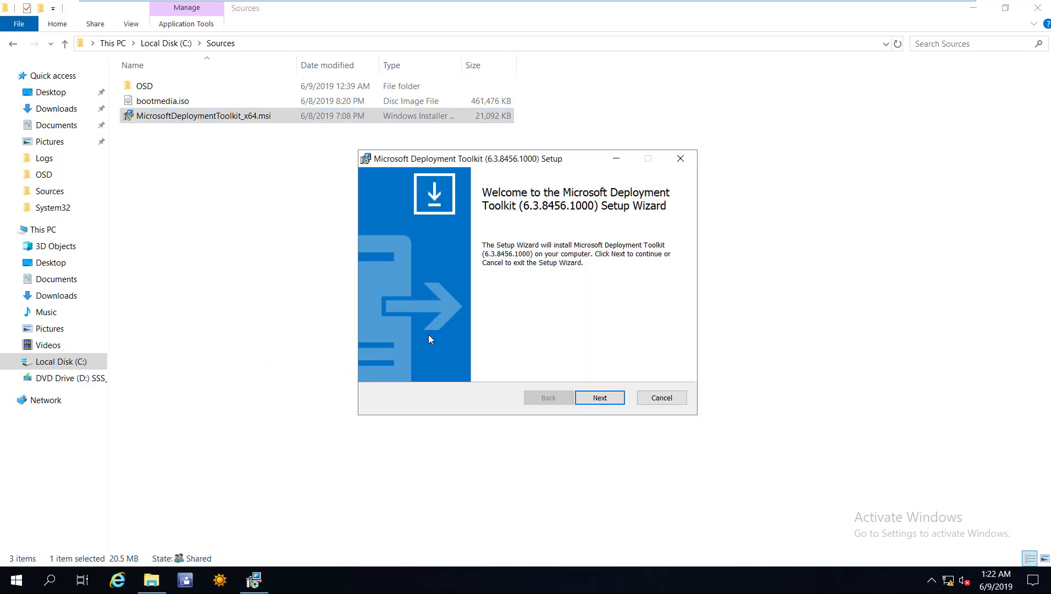
Install MDT 6.3.8456.1000: accept the license, keep default features, approve UAC, and finish.
{"action": "left_click", "coordinate": [598, 400]}
{"action": "key", "text": "space"}
{"action": "left_click", "coordinate": [597, 403]}
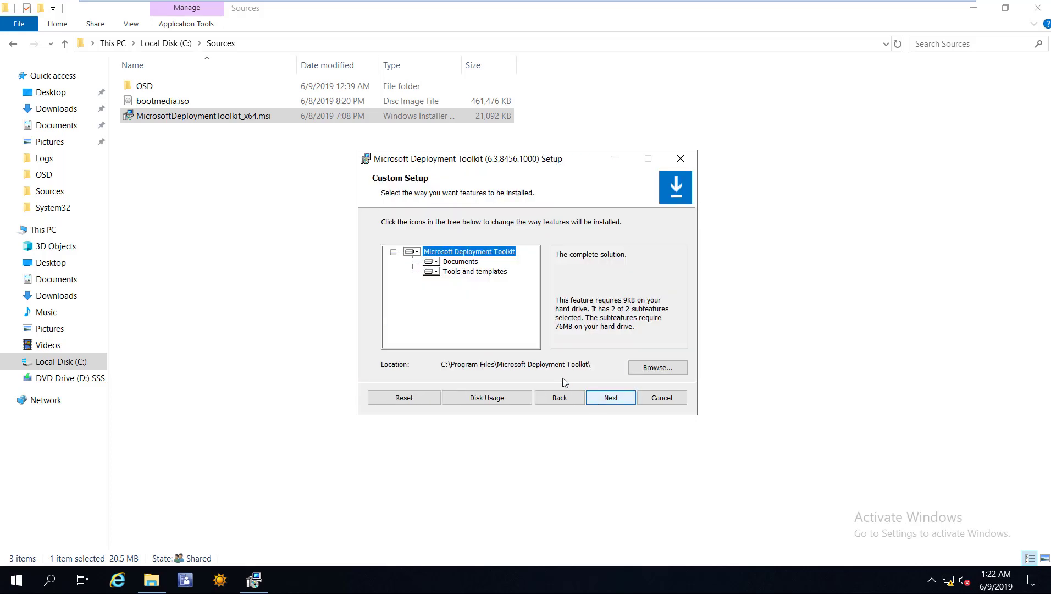
{"action": "left_click", "coordinate": [602, 401]}
{"action": "key", "text": "Return"}
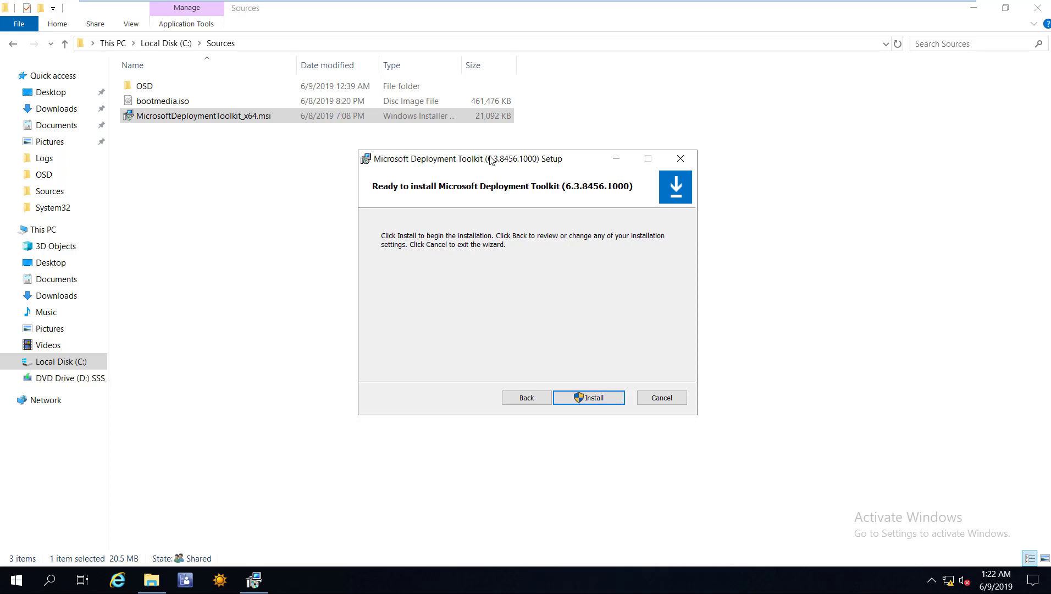
{"action": "key", "text": "Return"}
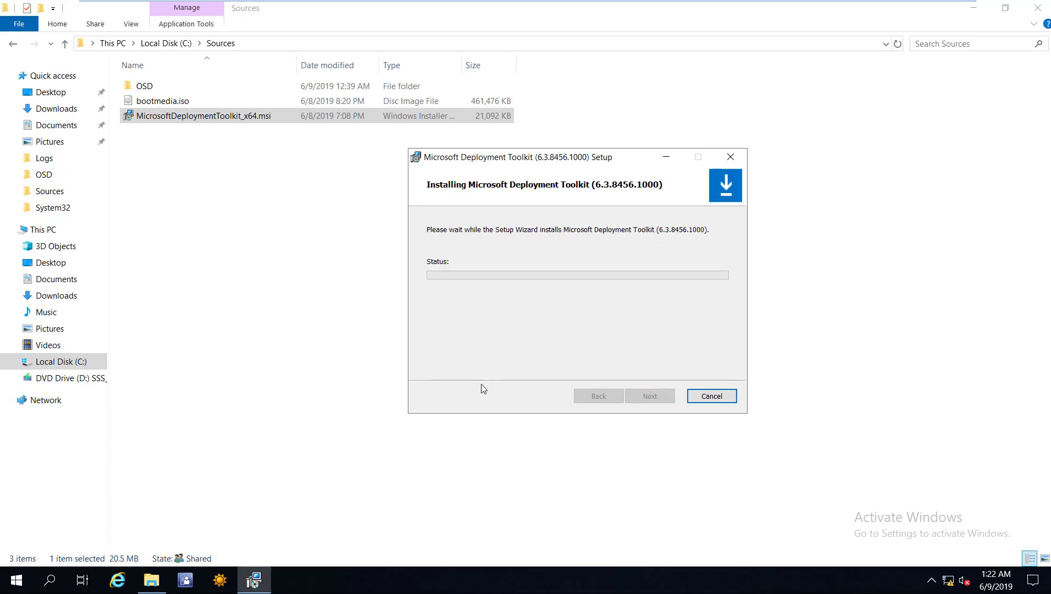
{"action": "key", "text": "alt+y"}
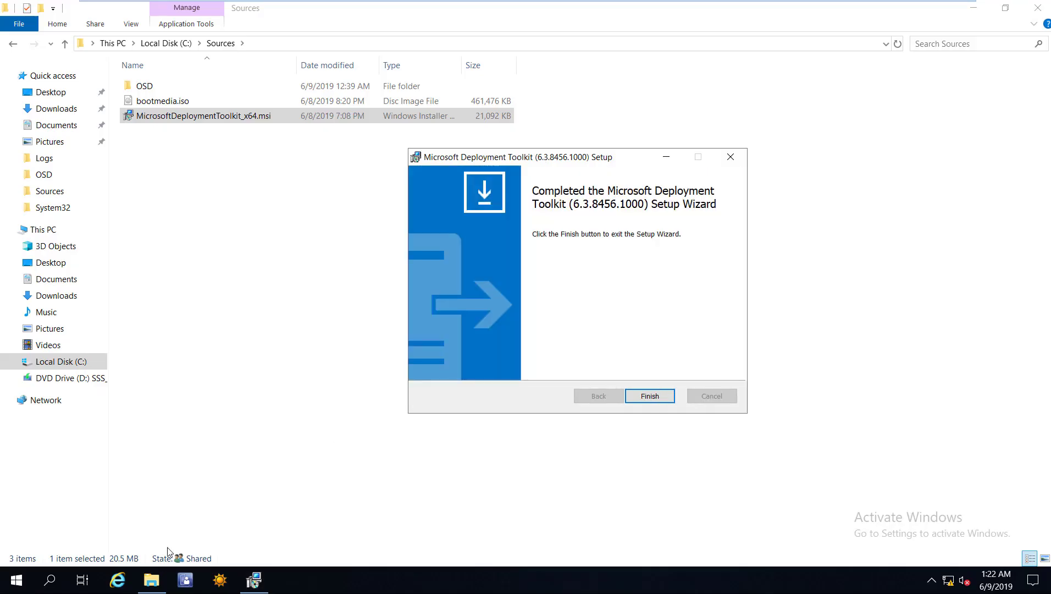
{"action": "key", "text": "Return"}
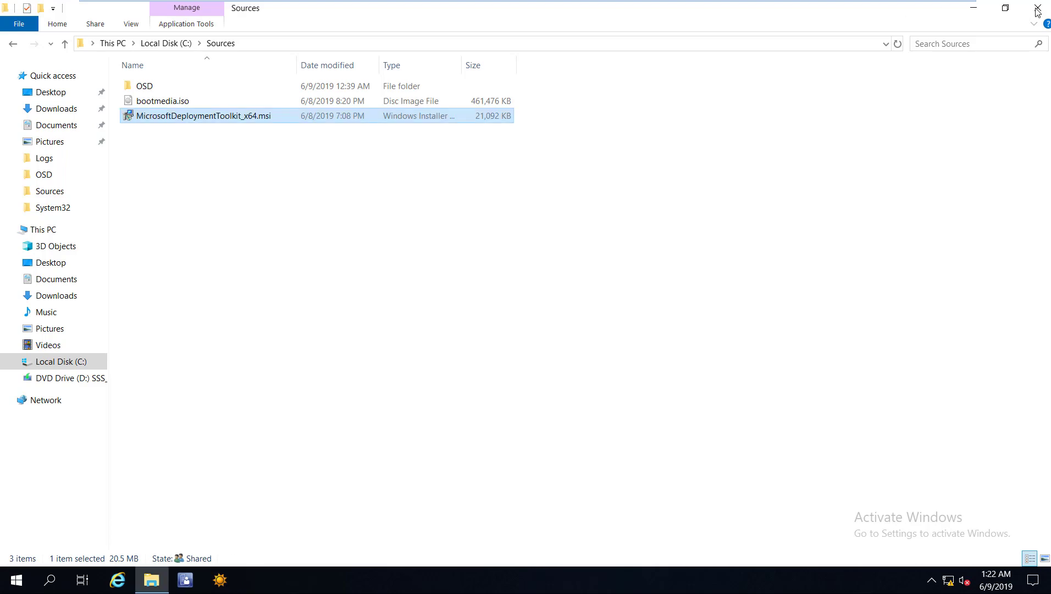
Clear File Explorer away and expand the Microsoft Deployment Toolkit group in Start.
{"action": "key", "text": "super+d"}
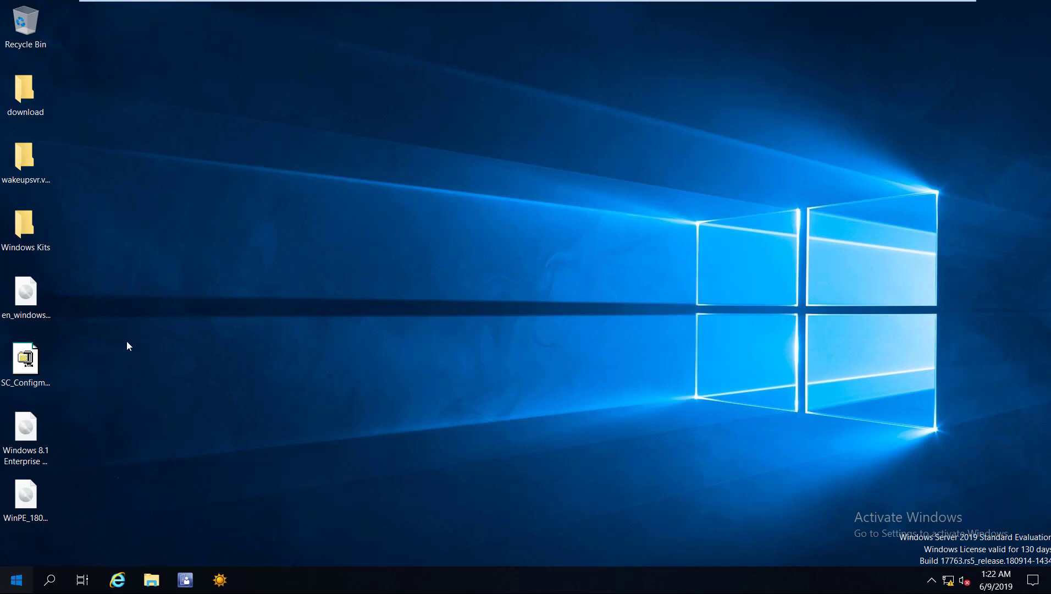
{"action": "key", "text": "super"}
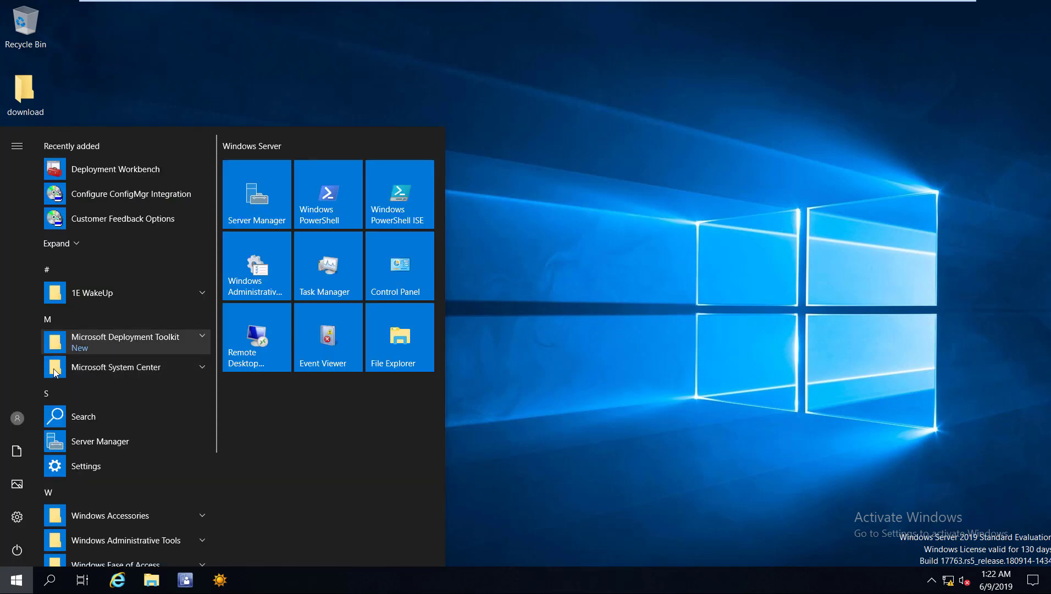
{"action": "left_click", "coordinate": [164, 338]}
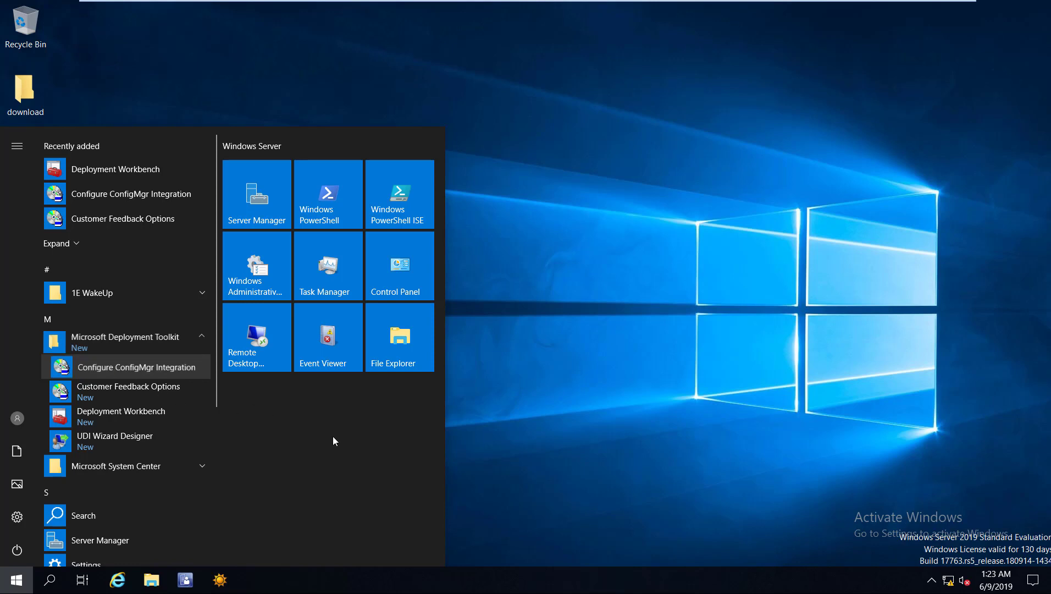
Run Configure ConfigMgr Integration as administrator and approve the UAC prompt.
{"action": "key", "text": "shift+F10"}
{"action": "key", "text": "Right"}
{"action": "key", "text": "Down"}
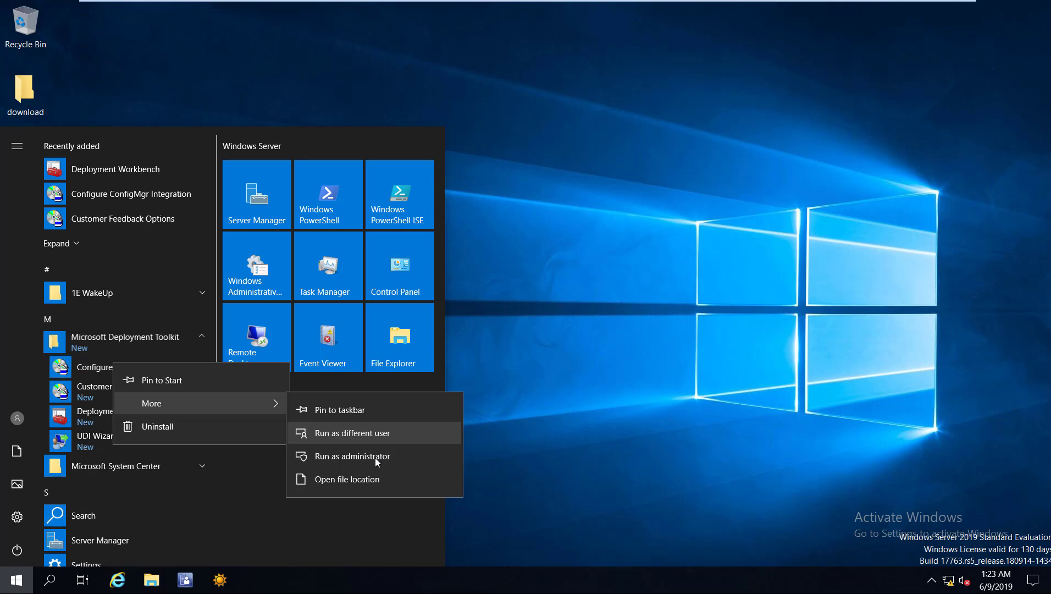
{"action": "key", "text": "Down"}
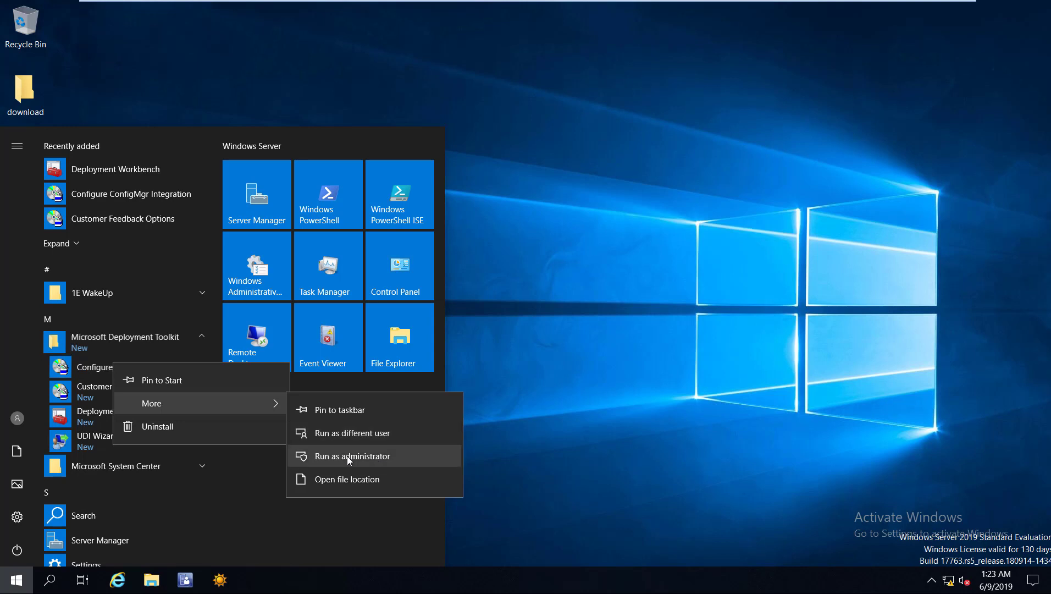
{"action": "key", "text": "Return"}
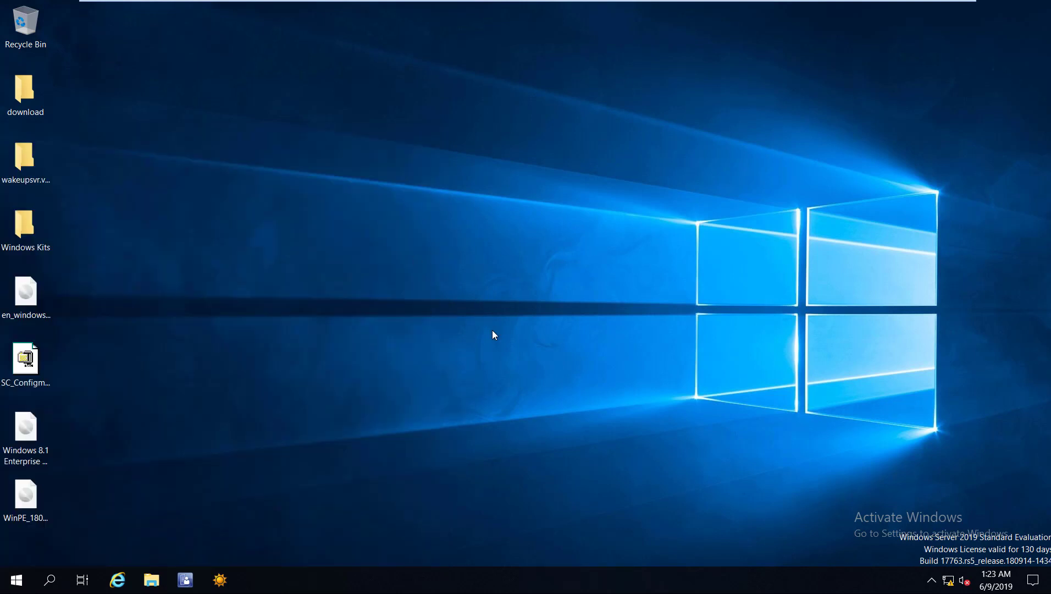
{"action": "key", "text": "alt+y"}
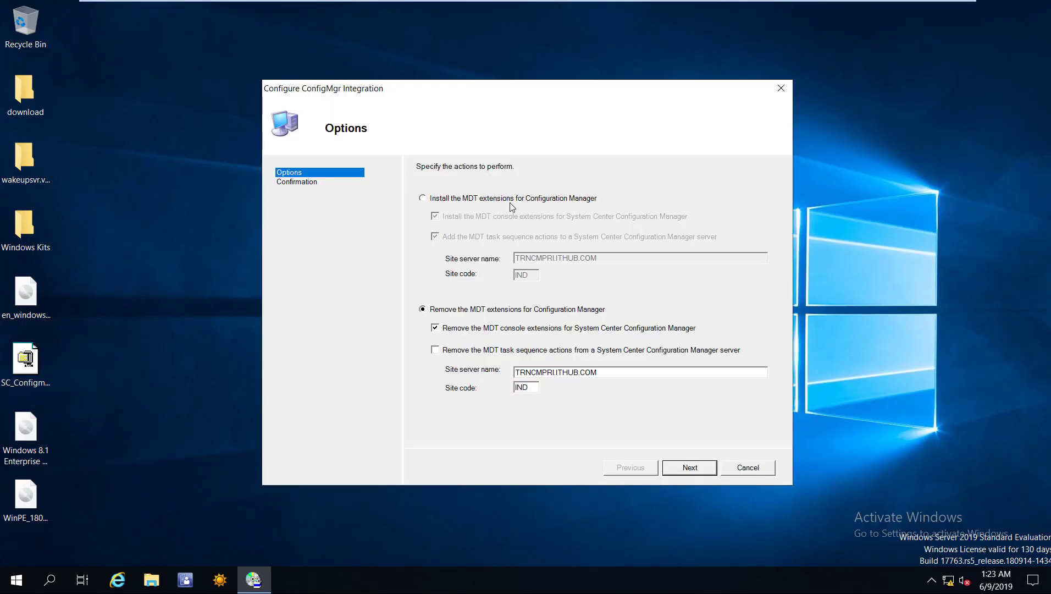
Install the MDT extensions for site IND on TRNCMPRI.ITHUB.COM, close the dialog, and refresh the desktop.
{"action": "left_click", "coordinate": [525, 199]}
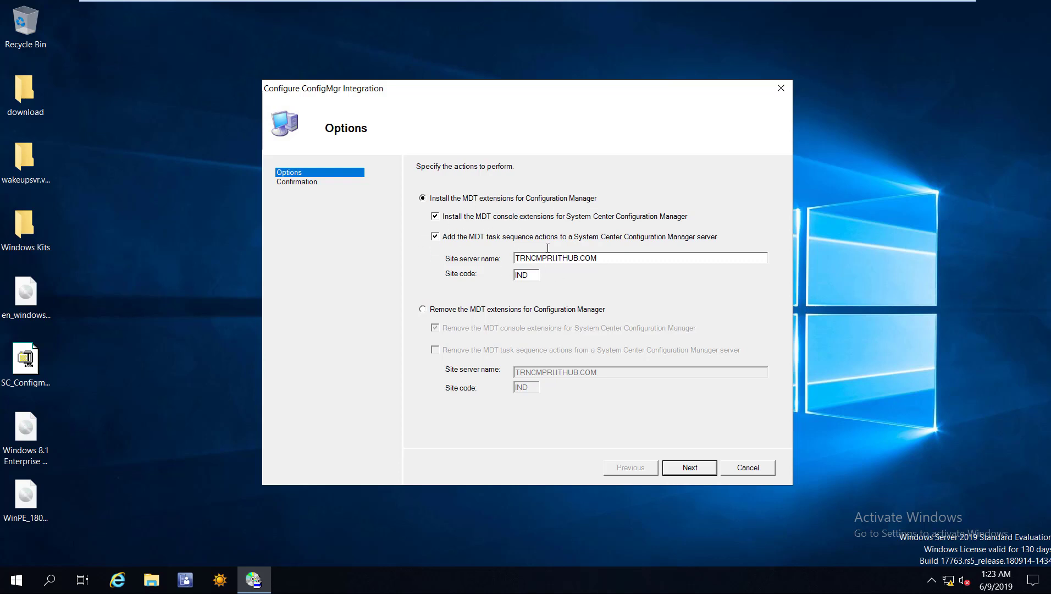
{"action": "key", "text": "Tab"}
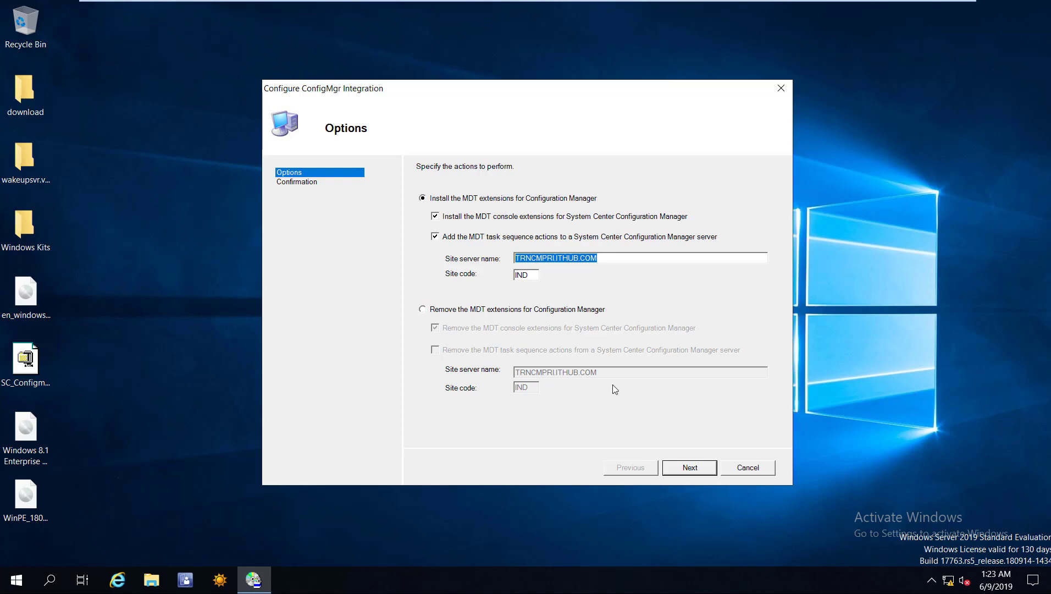
{"action": "key", "text": "Tab"}
{"action": "key", "text": "Tab"}
{"action": "left_click", "coordinate": [690, 468]}
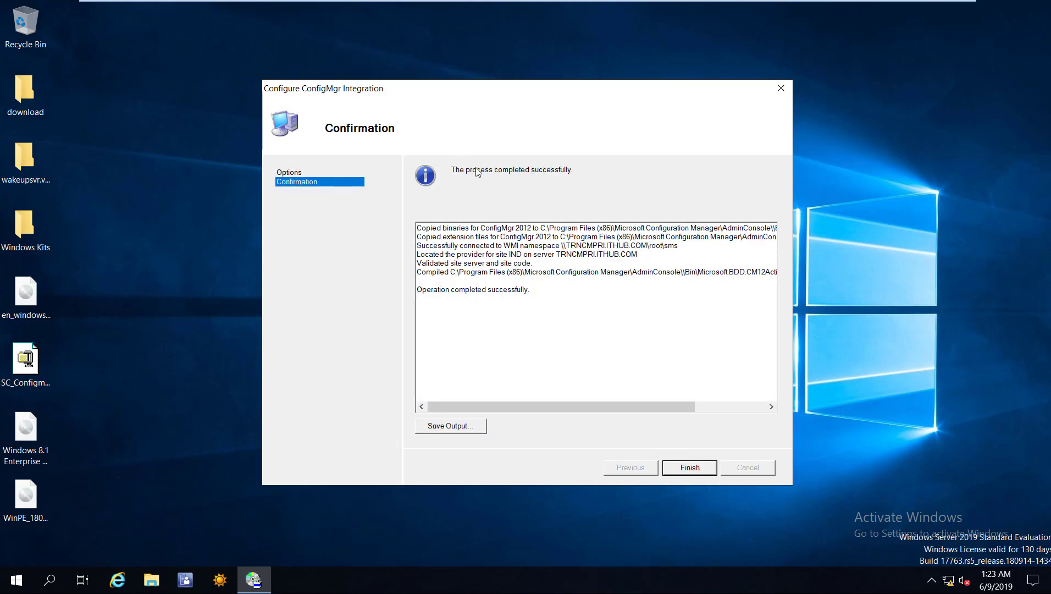
{"action": "key", "text": "Return"}
{"action": "key", "text": "shift+F10"}
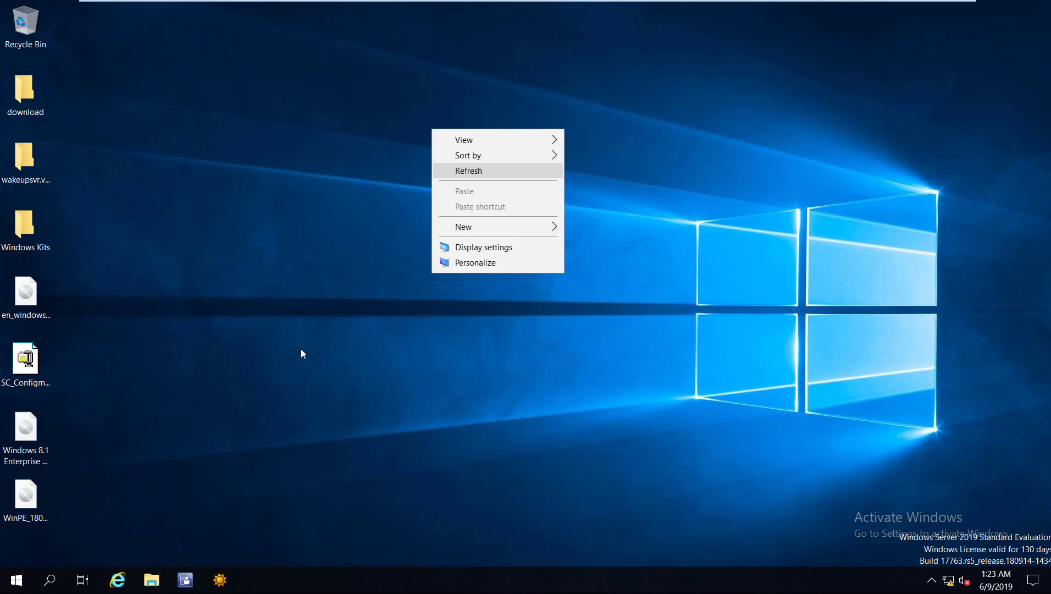
{"action": "key", "text": "Return"}
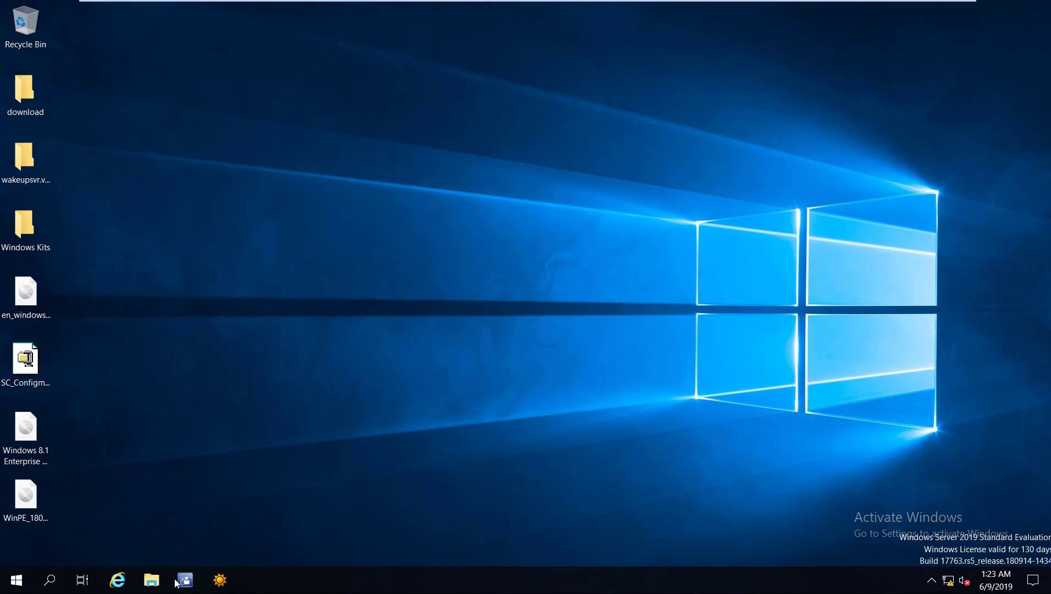
Check that Task Sequences under Operating Systems in ConfigMgr now offers Create MDT Task Sequence.
{"action": "key", "text": "super+3"}
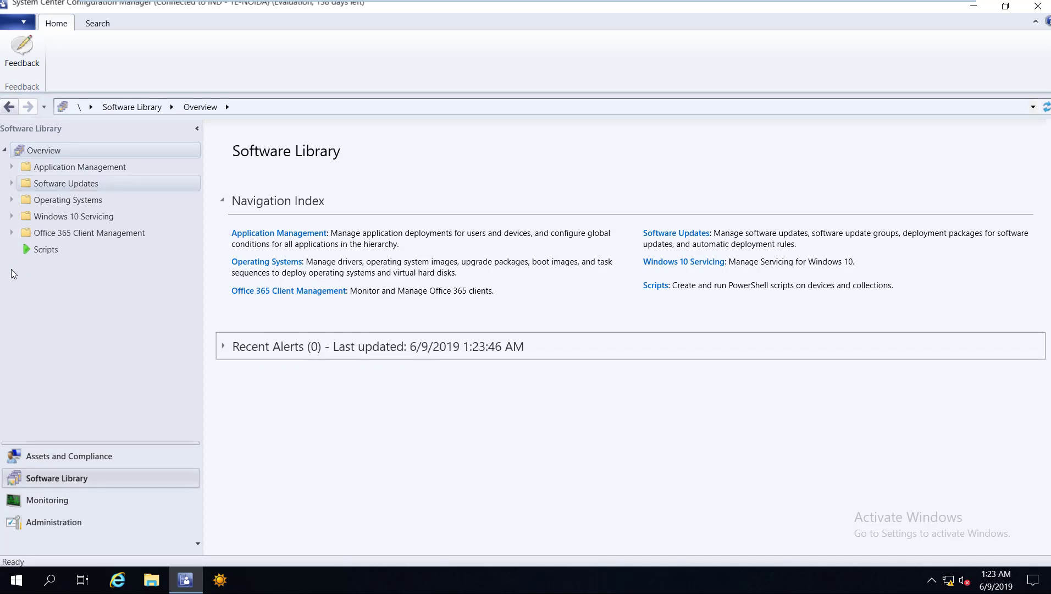
{"action": "key", "text": "Down"}
{"action": "key", "text": "Down"}
{"action": "key", "text": "Down"}
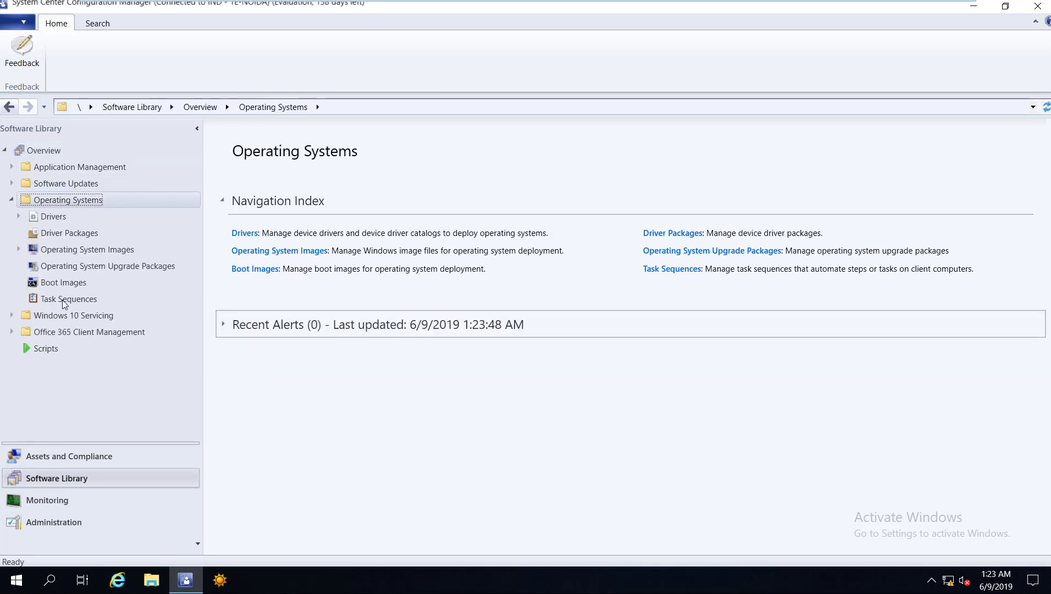
{"action": "right_click", "coordinate": [64, 300]}
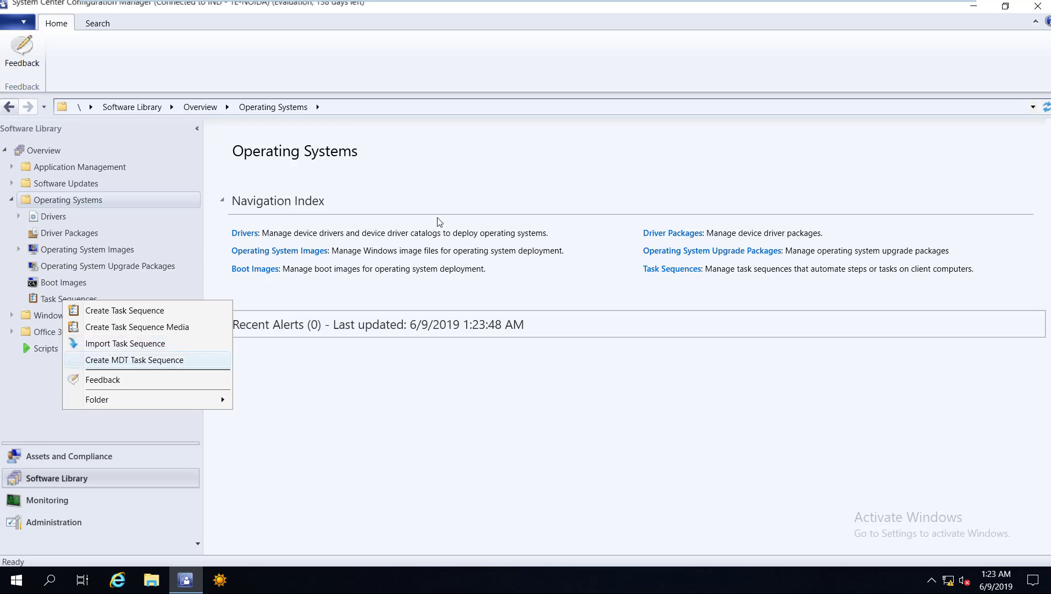
{"action": "key", "text": "Escape"}
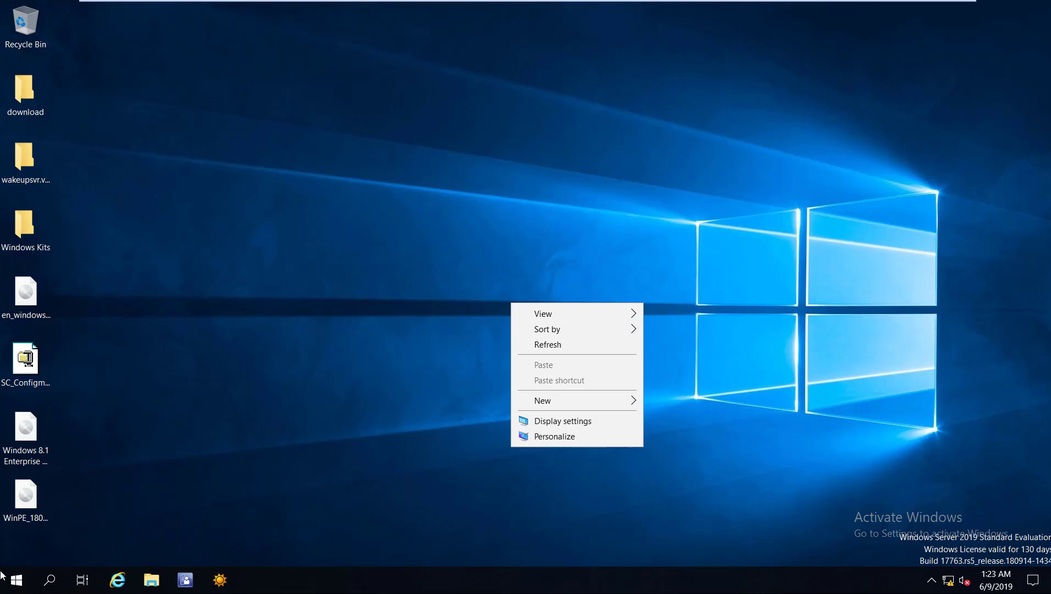
Launch Deployment Workbench from the Start menu, approving the UAC prompt.
{"action": "left_click", "coordinate": [7, 578]}
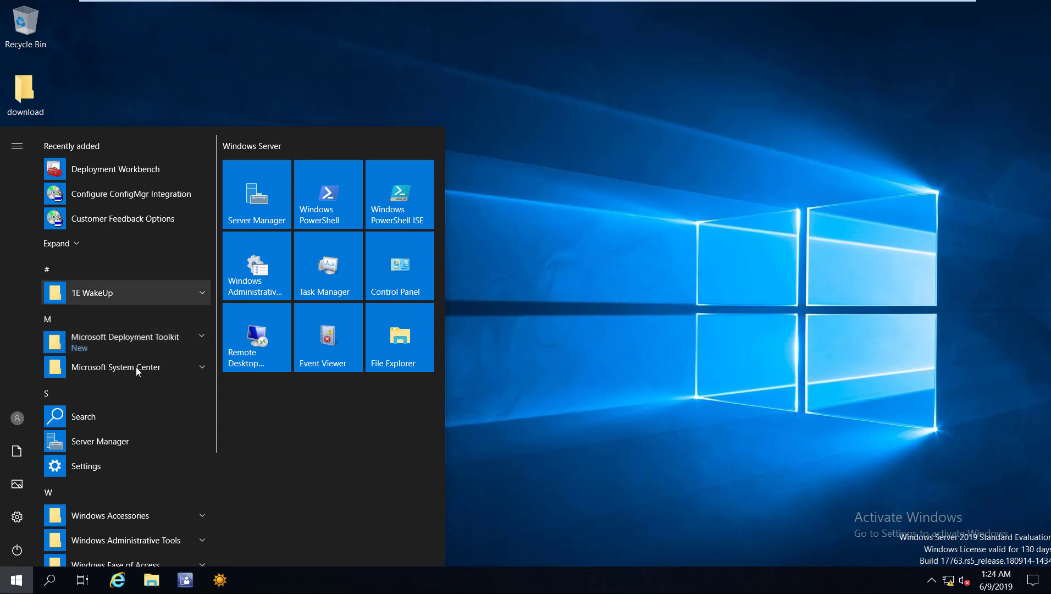
{"action": "left_click", "coordinate": [125, 340]}
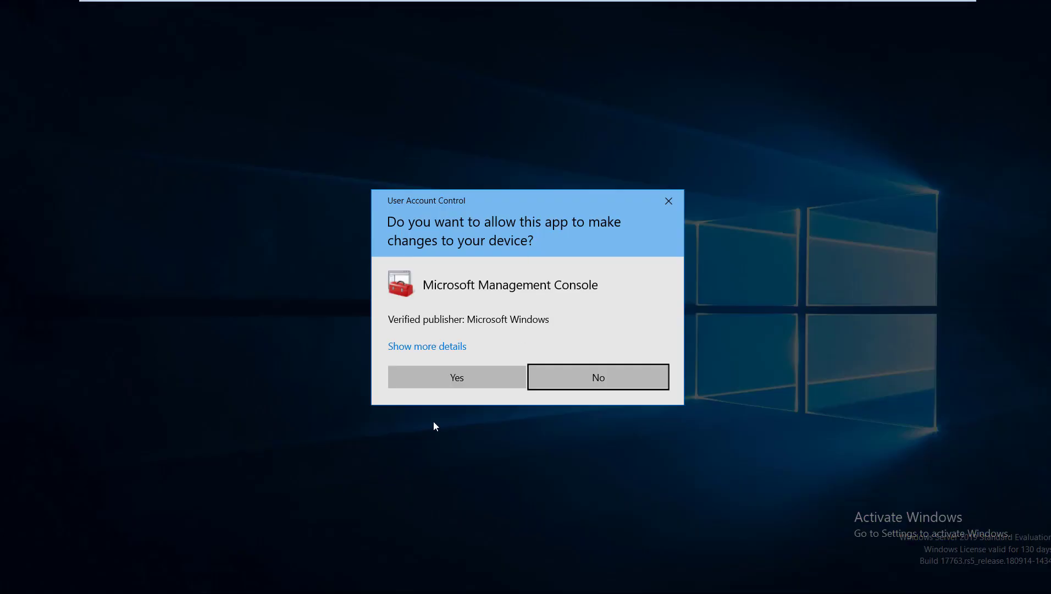
{"action": "key", "text": "alt+y"}
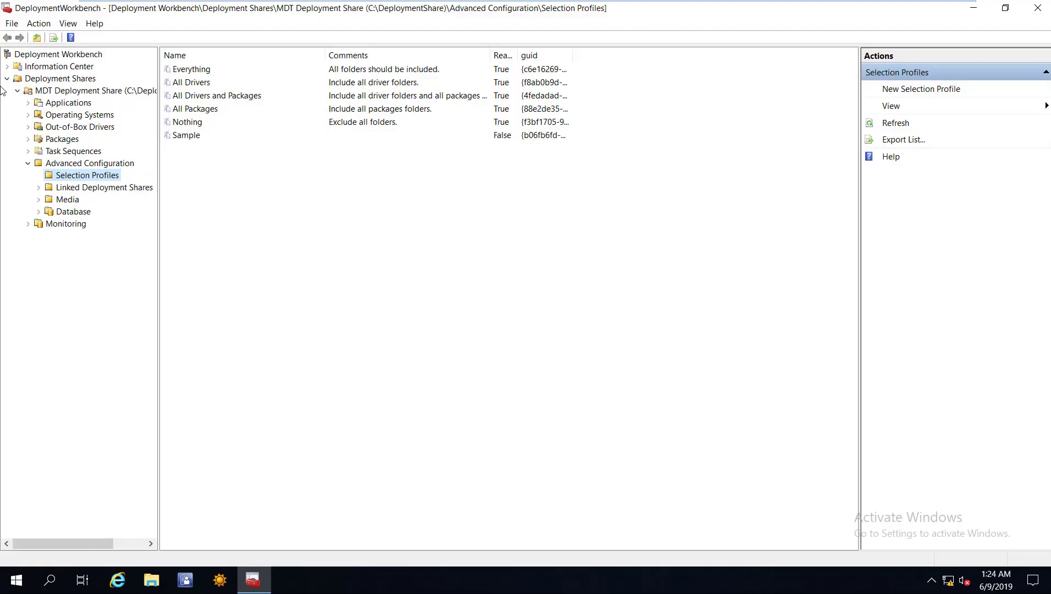
Close the existing MDT Deployment Share and start a new deployment share.
{"action": "key", "text": "Left"}
{"action": "key", "text": "Left"}
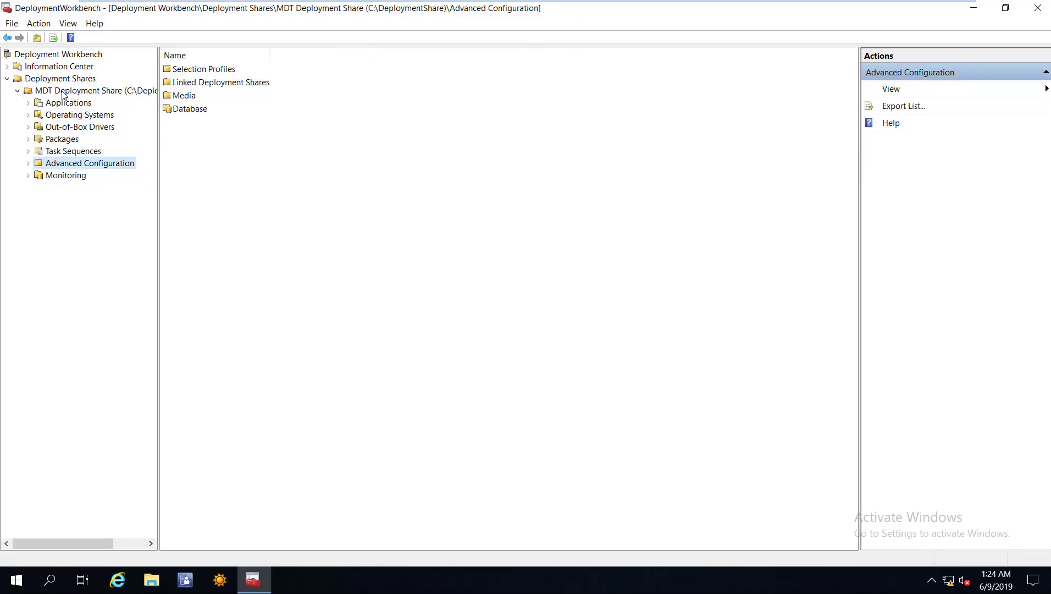
{"action": "key", "text": "Left"}
{"action": "key", "text": "Left"}
{"action": "key", "text": "shift+F10"}
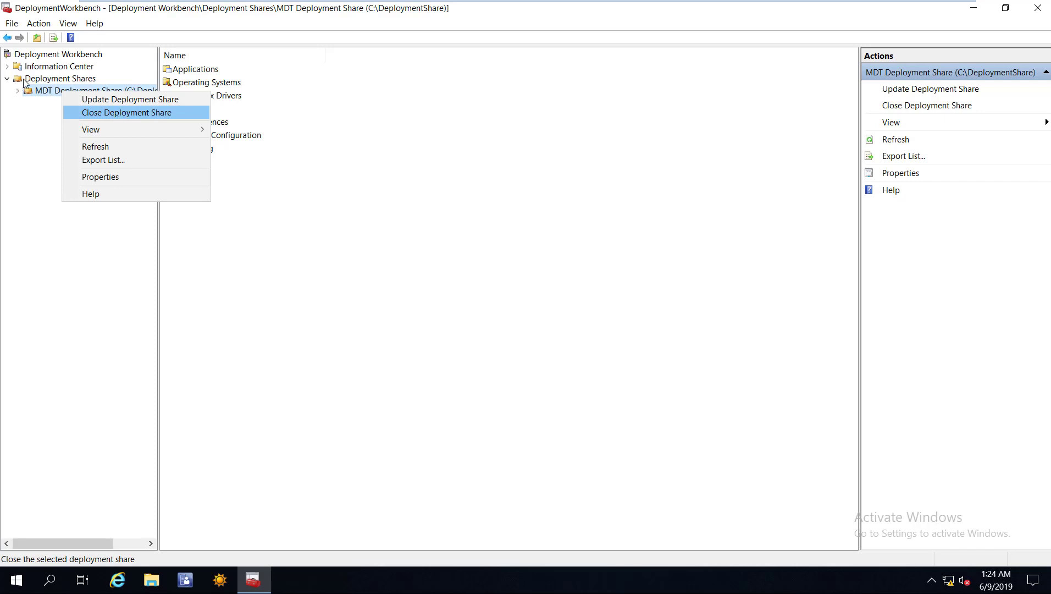
{"action": "key", "text": "Return"}
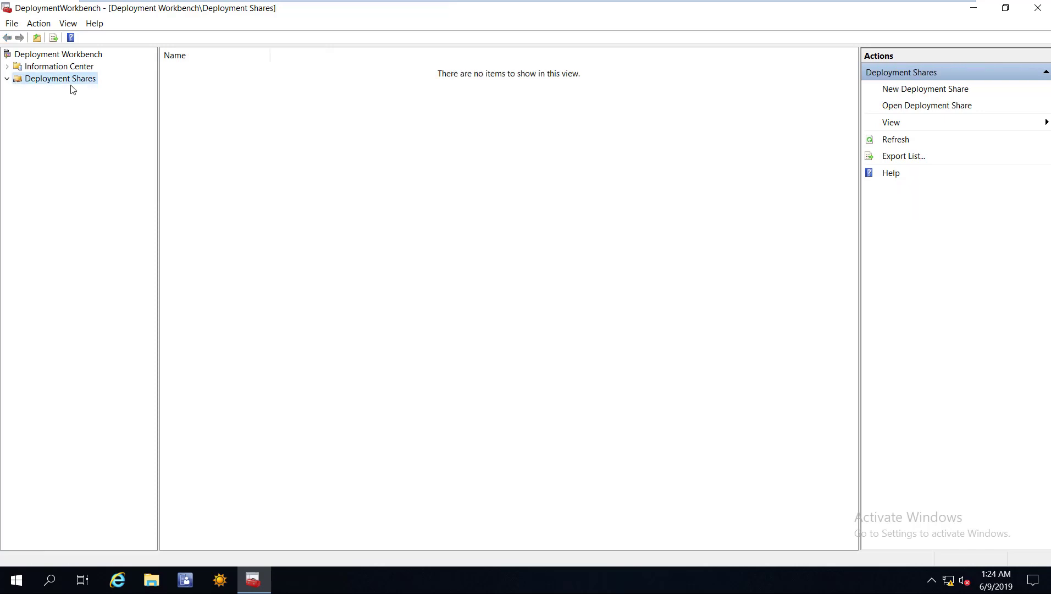
{"action": "key", "text": "shift+F10"}
{"action": "key", "text": "Return"}
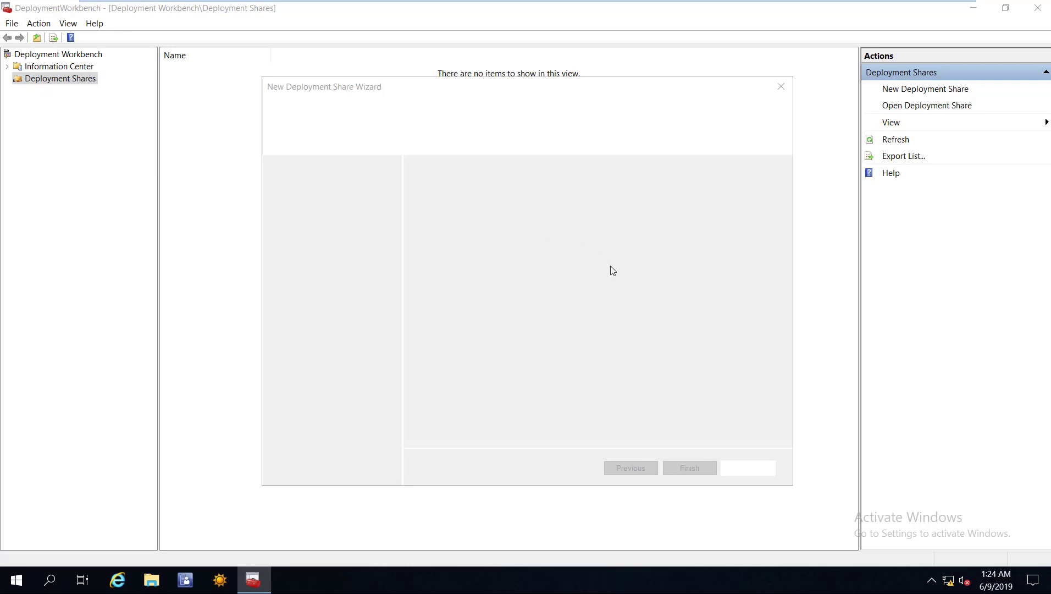
Set the share path to C:\DeploymentShare2 and the share name to DeploymentShare2$.
{"action": "left_click", "coordinate": [490, 209]}
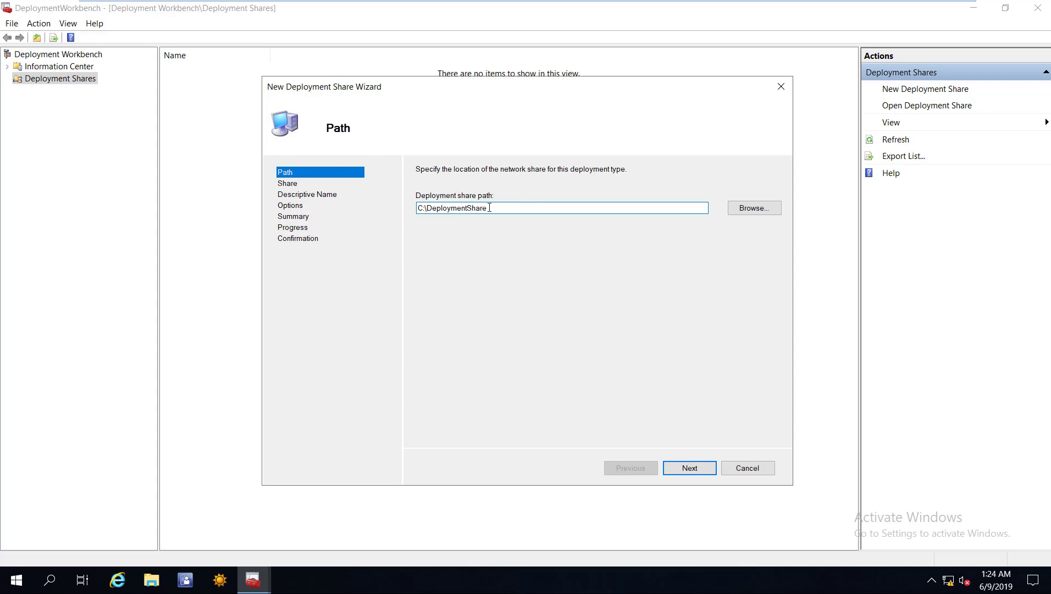
{"action": "type", "text": "2"}
{"action": "left_click", "coordinate": [690, 468]}
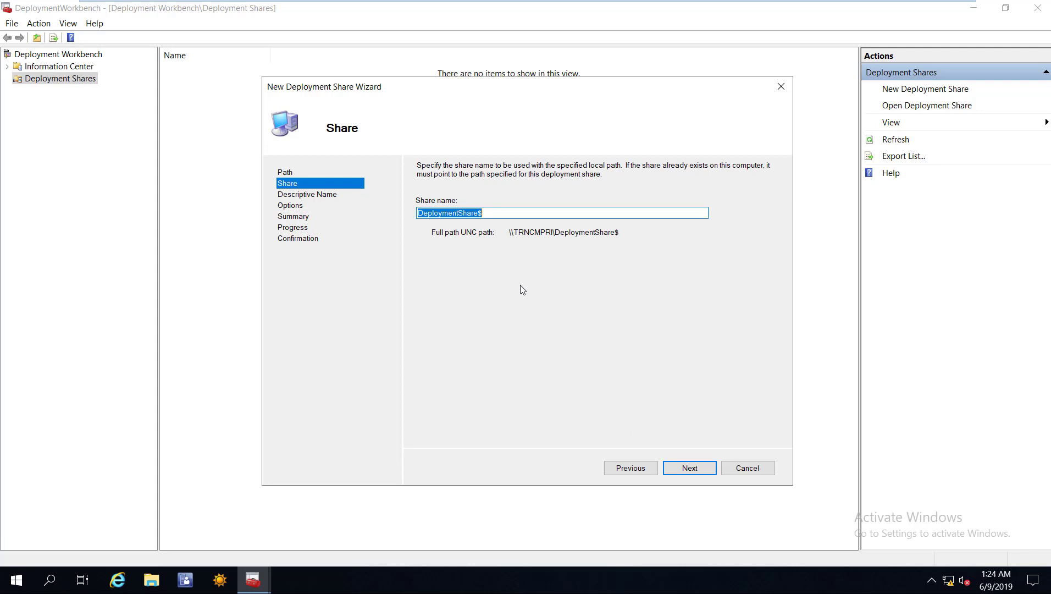
{"action": "key", "text": "End"}
{"action": "type", "text": "2"}
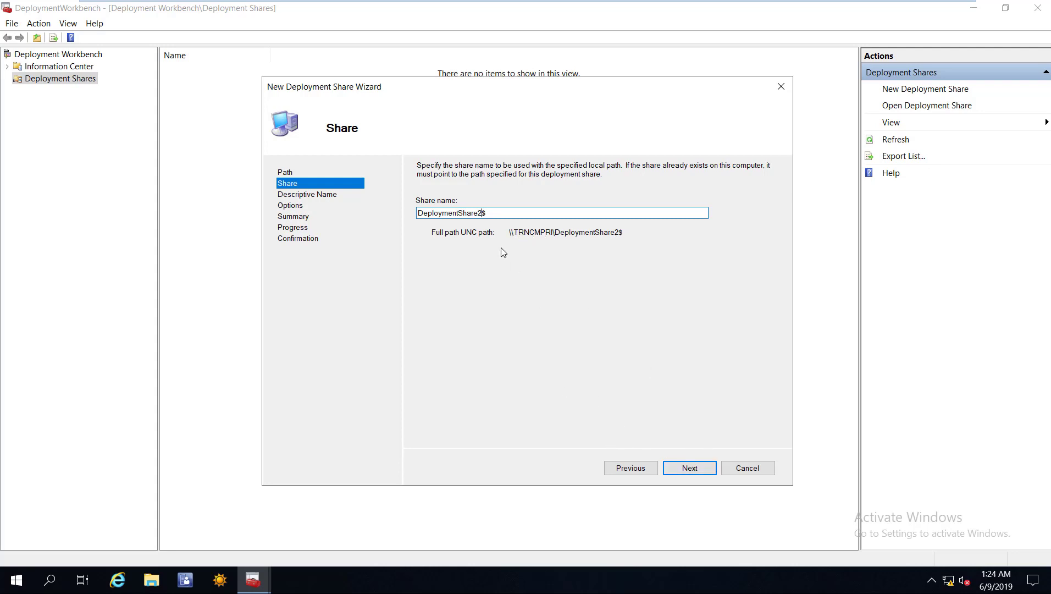
{"action": "key", "text": "Return"}
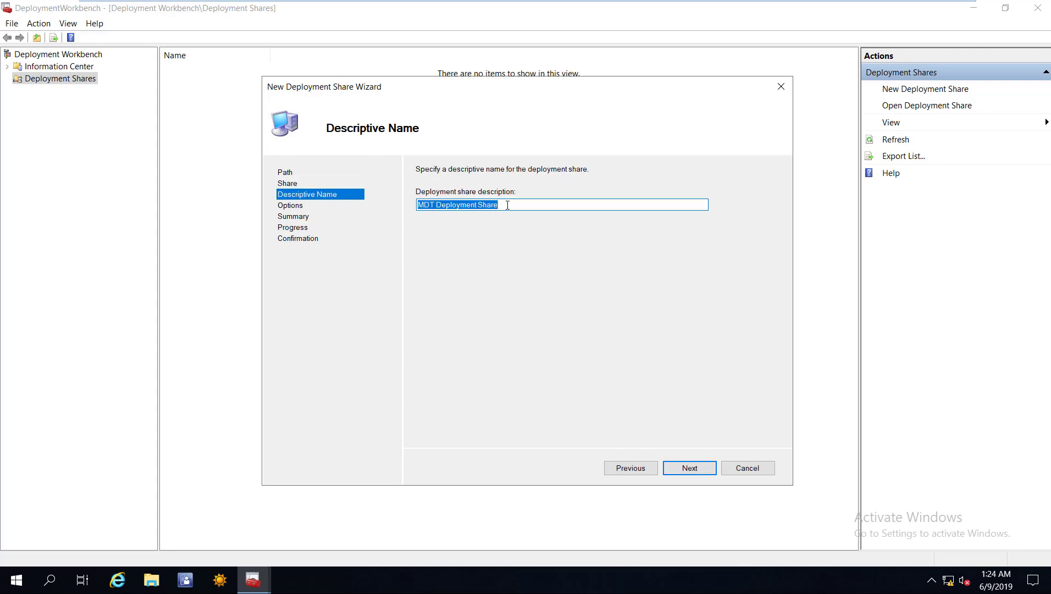
Describe it as MDT Deployment Share 2, keep default options, finish, and expand the new share.
{"action": "left_click", "coordinate": [507, 205]}
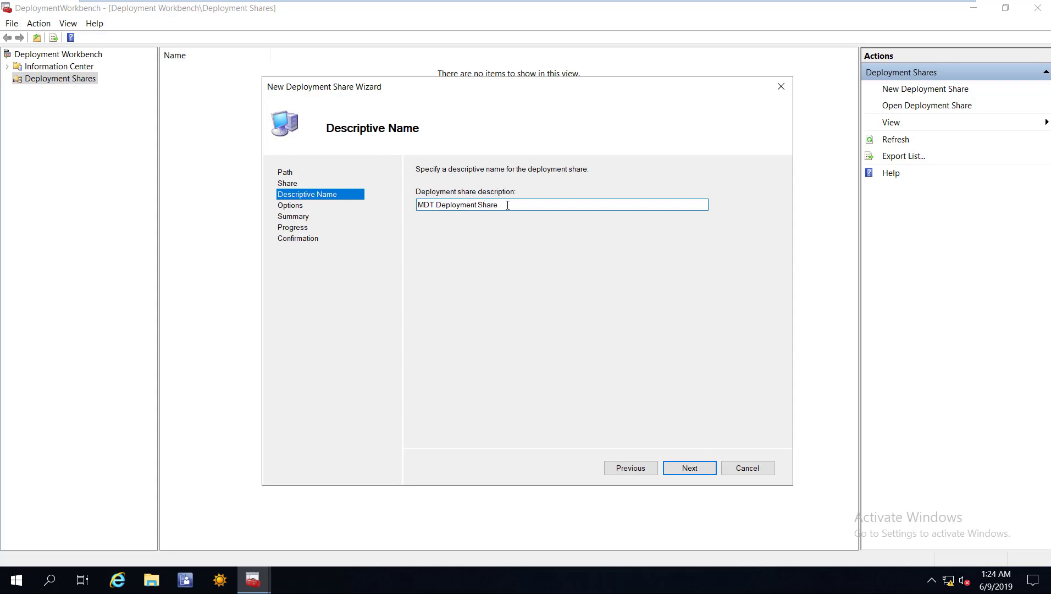
{"action": "type", "text": "2"}
{"action": "key", "text": "Return"}
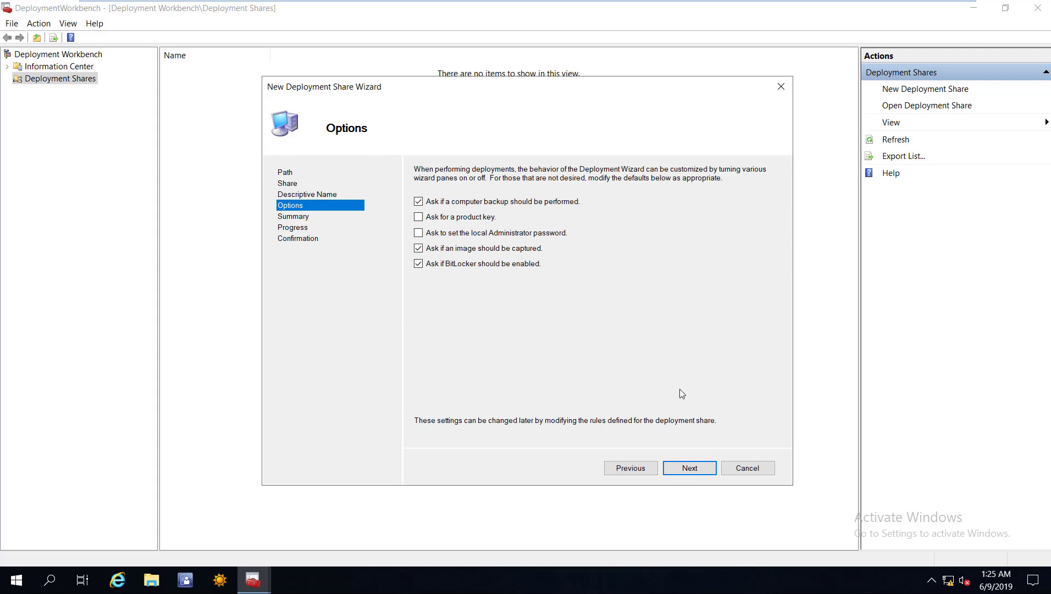
{"action": "left_click", "coordinate": [699, 469]}
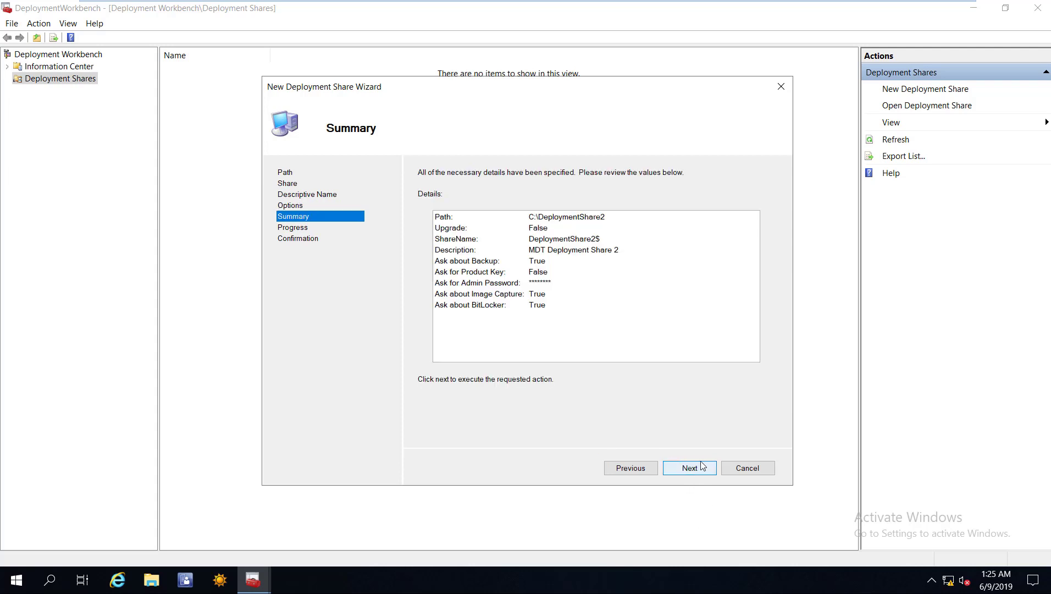
{"action": "left_click", "coordinate": [703, 467]}
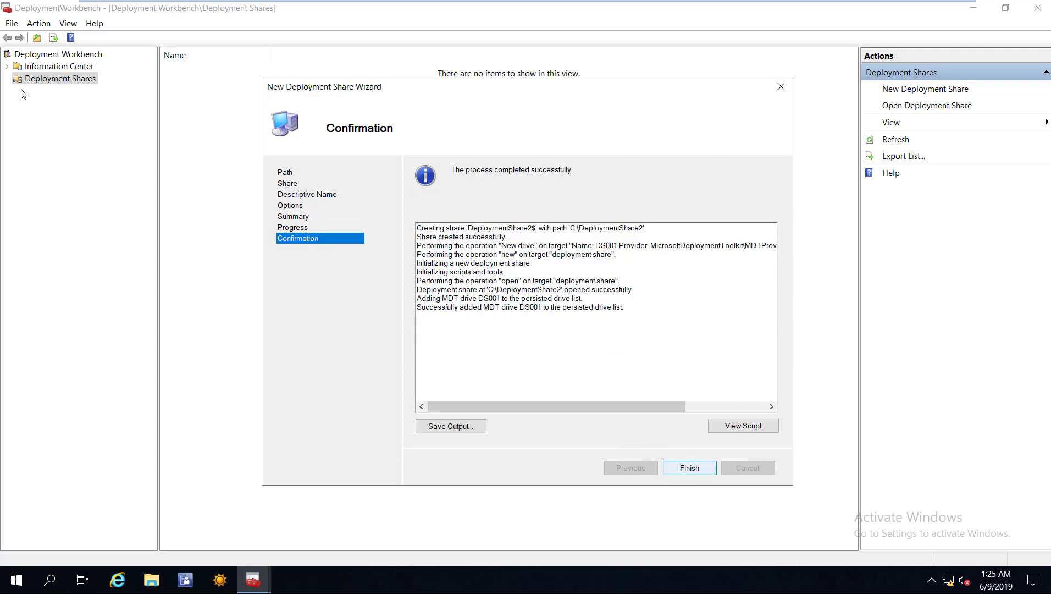
{"action": "key", "text": "Return"}
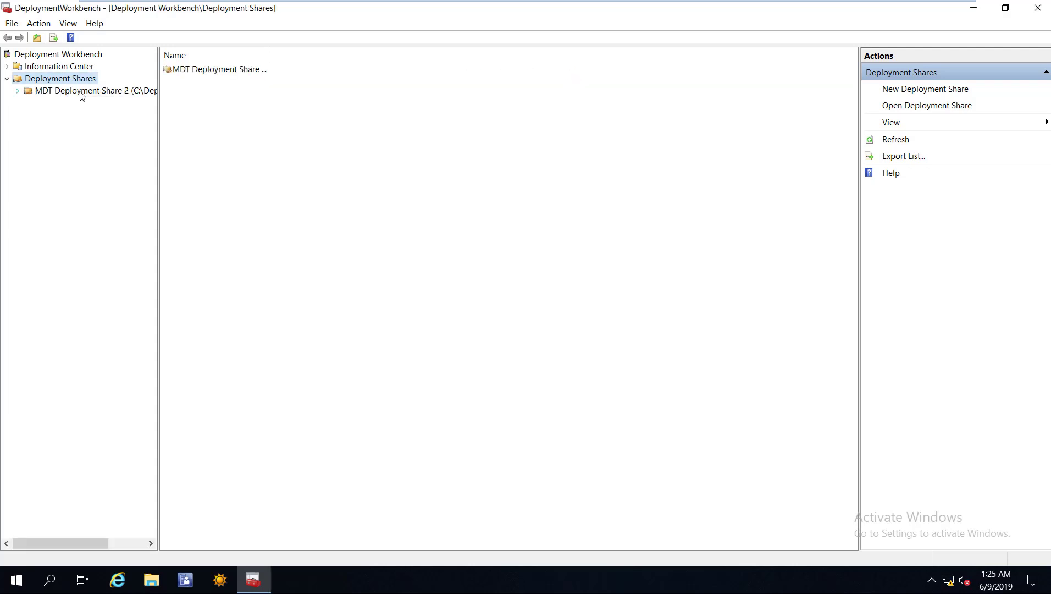
{"action": "double_click", "coordinate": [82, 91]}
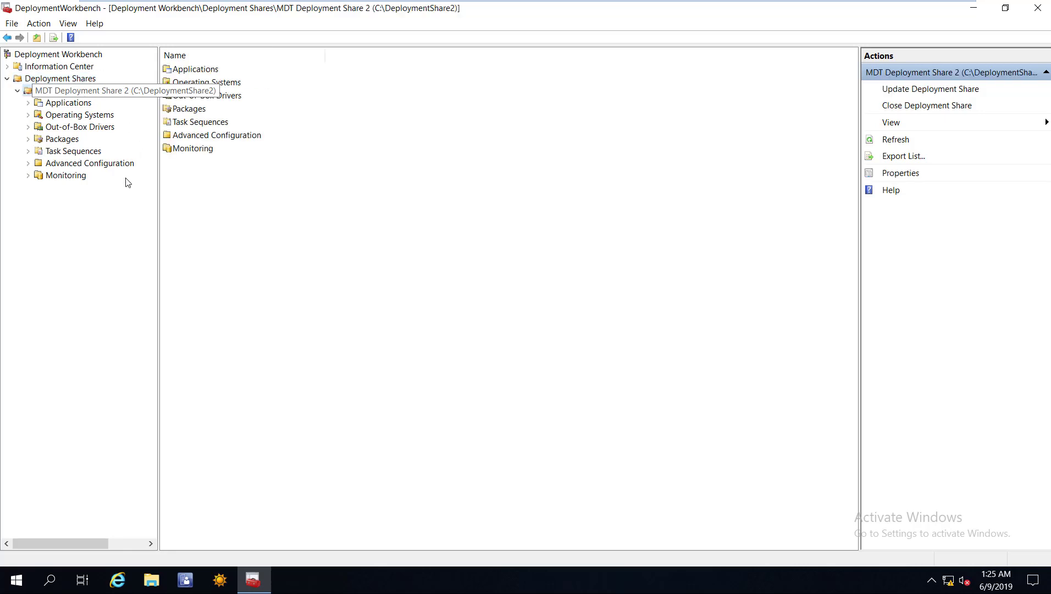
Enable monitoring for MDT Deployment Share 2 (host TRNCMPRI, ports 9800/9801), apply, and view its Rules.
{"action": "key", "text": "shift+F10"}
{"action": "key", "text": "Down"}
{"action": "key", "text": "Down"}
{"action": "key", "text": "Down"}
{"action": "key", "text": "Down"}
{"action": "key", "text": "Down"}
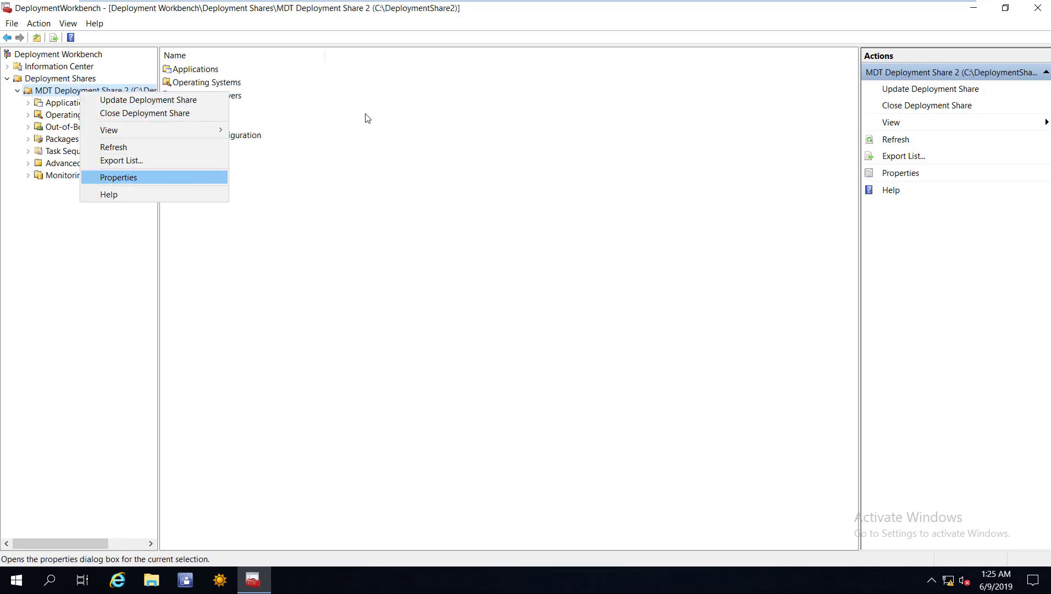
{"action": "key", "text": "Return"}
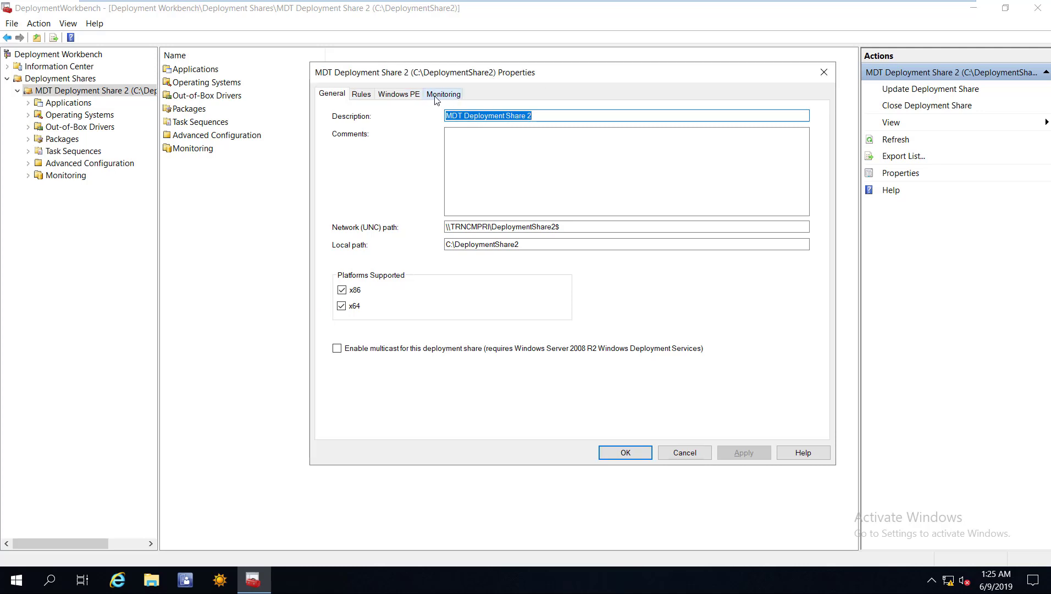
{"action": "left_click", "coordinate": [449, 97]}
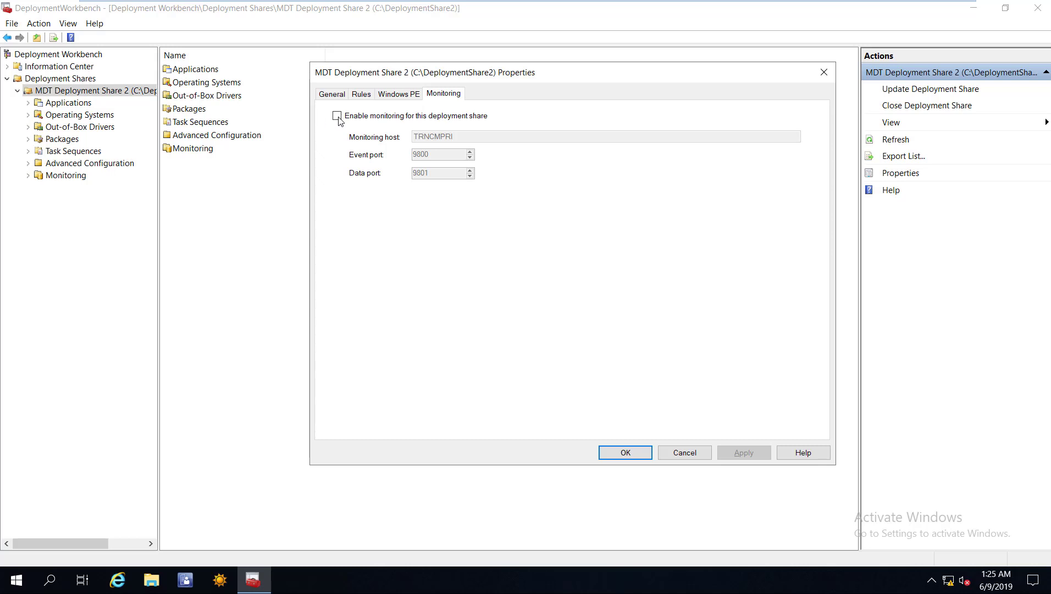
{"action": "left_click", "coordinate": [486, 120]}
{"action": "left_click", "coordinate": [742, 453]}
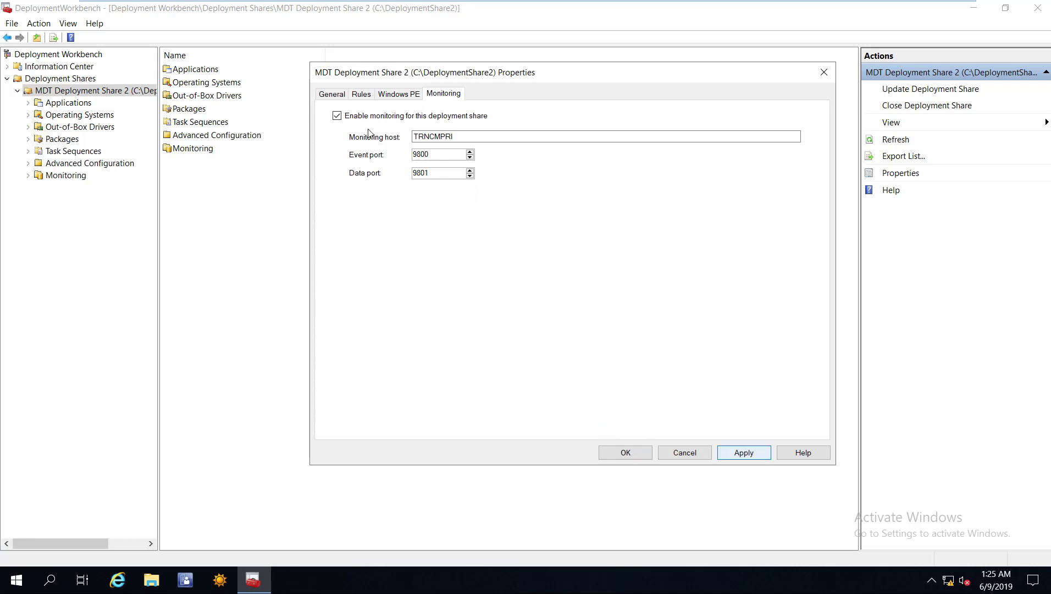
{"action": "left_click", "coordinate": [360, 95]}
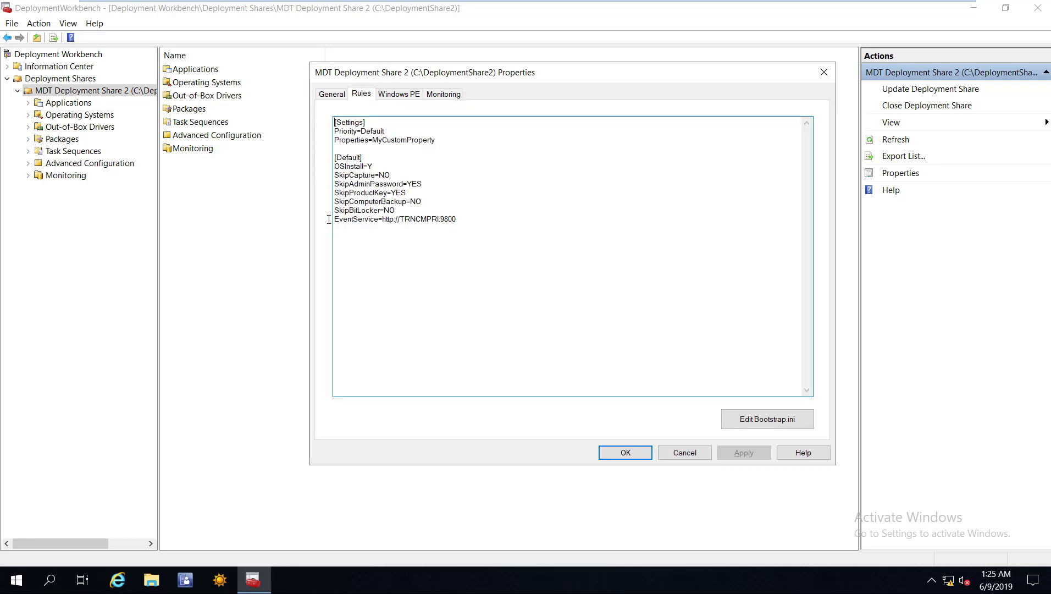
{"action": "double_click", "coordinate": [369, 221]}
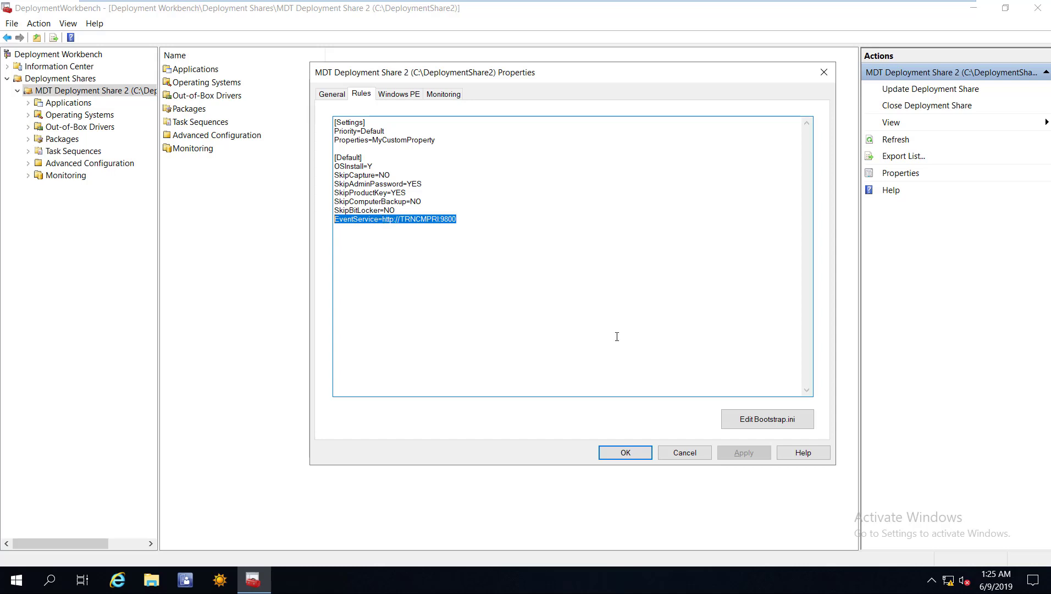
{"action": "left_click", "coordinate": [635, 451]}
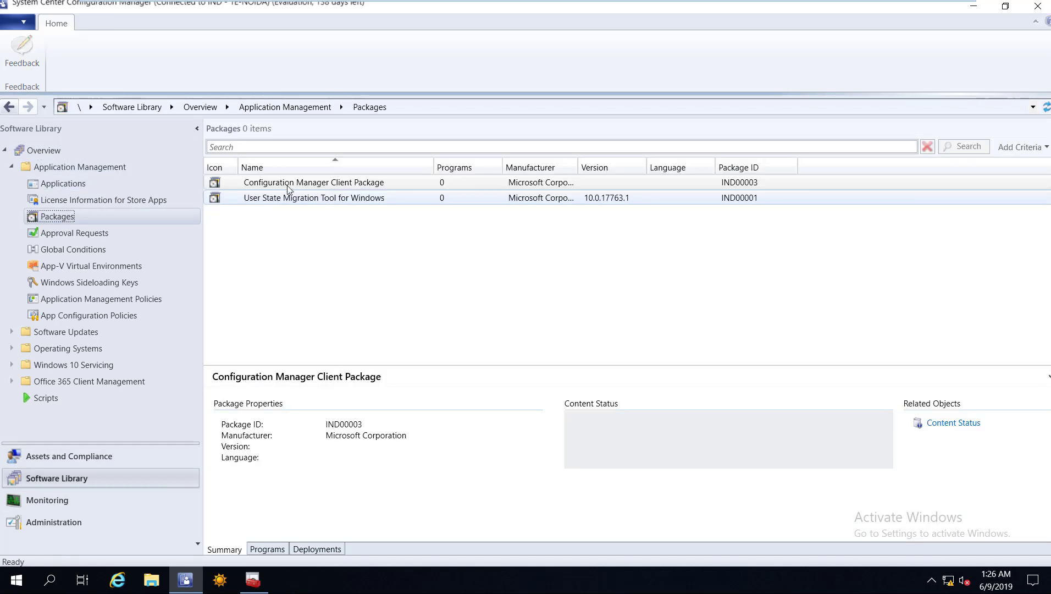
Move from Packages to Operating Systems and bring up the Task Sequences actions menu.
{"action": "left_click", "coordinate": [376, 200]}
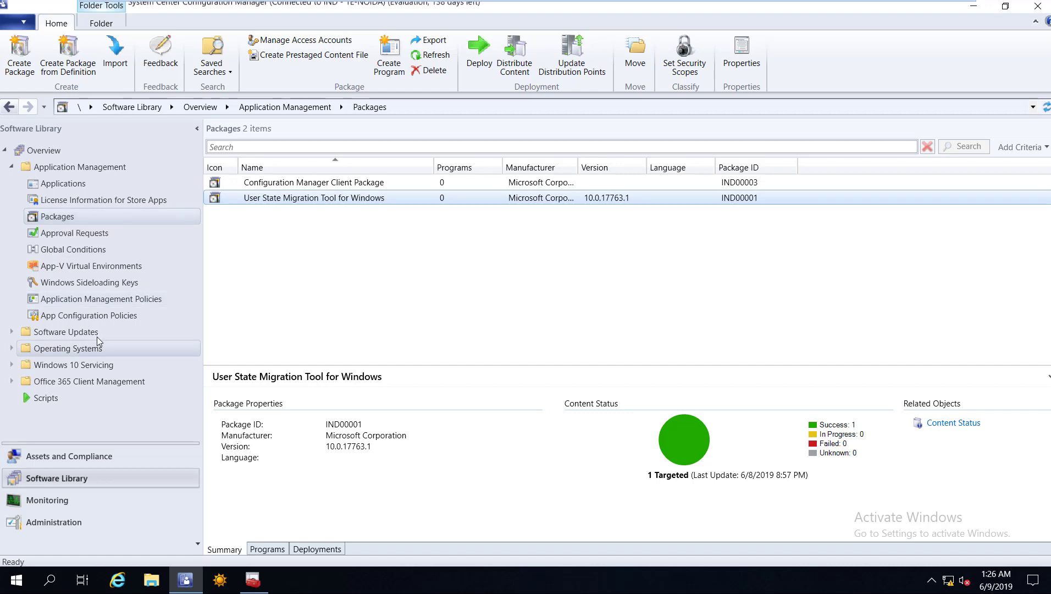
{"action": "left_click", "coordinate": [77, 346]}
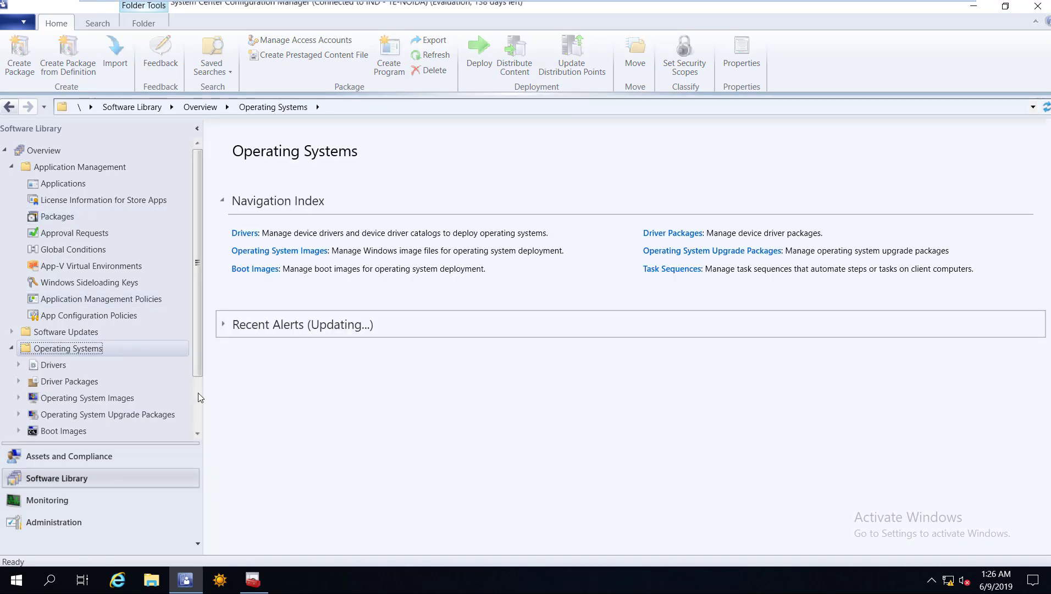
{"action": "scroll", "coordinate": [64, 379], "scroll_direction": "down", "scroll_amount": 3}
{"action": "right_click", "coordinate": [61, 379]}
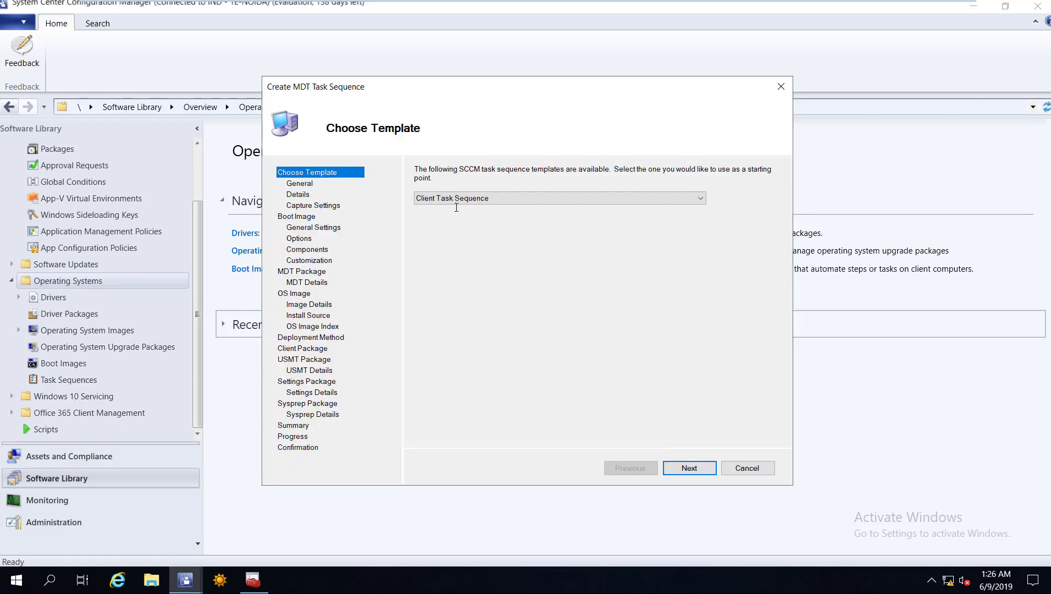
Use the Client Task Sequence template and name the task sequence for creating the settings package.
{"action": "key", "text": "Return"}
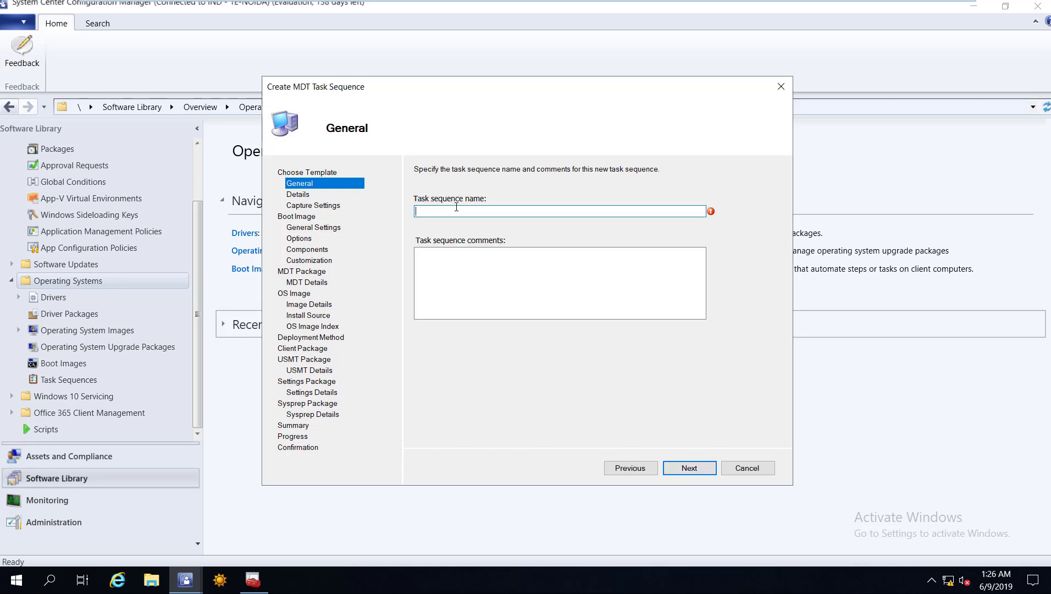
{"action": "type", "text": "TS (For Createion of Settings Package)"}
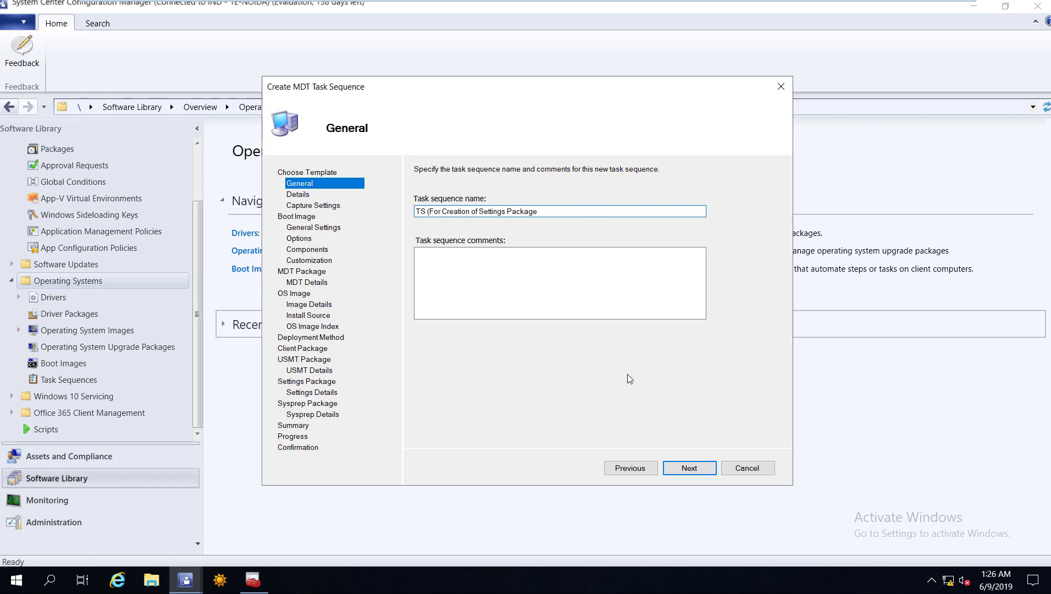
{"action": "left_click", "coordinate": [687, 468]}
Set organization ITHUB, enable the local administrator with a password, and leave image capture off.
{"action": "left_click", "coordinate": [532, 320]}
{"action": "type", "text": "ITHUB"}
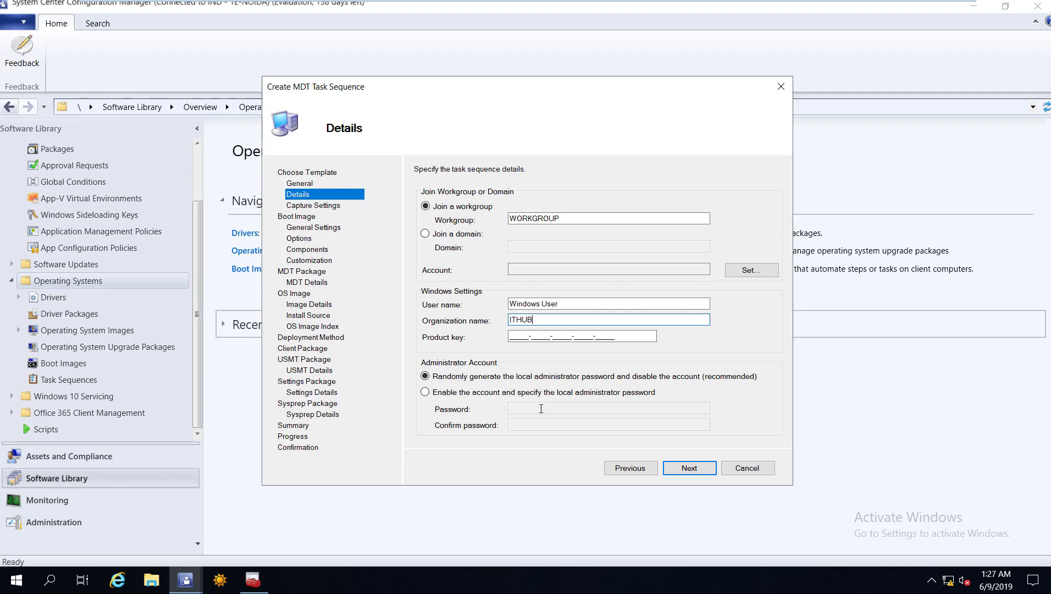
{"action": "left_click", "coordinate": [541, 408]}
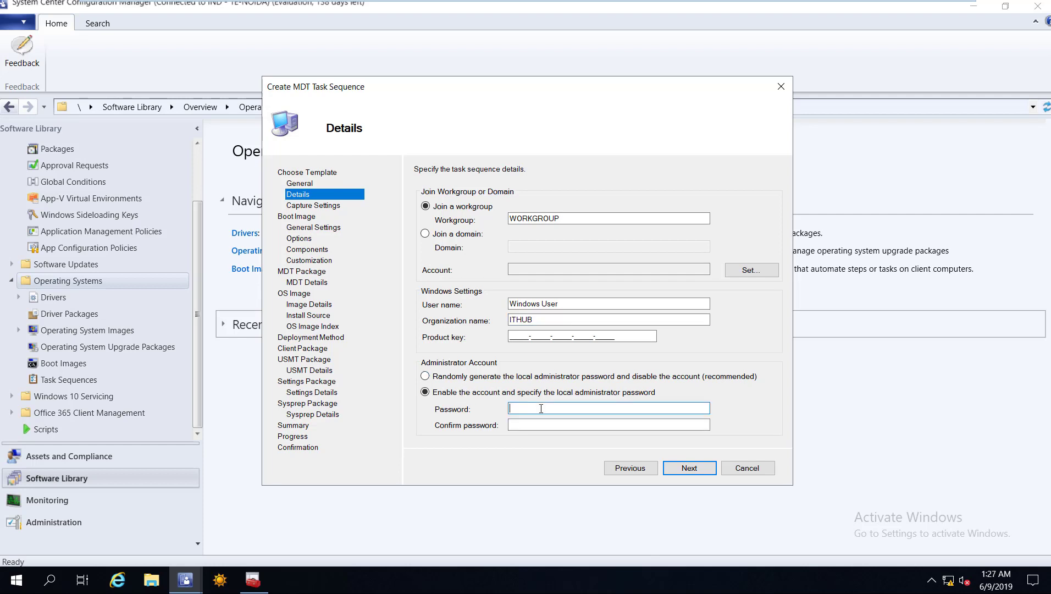
{"action": "type", "text": "*****"}
{"action": "key", "text": "Tab"}
{"action": "type", "text": "*****"}
{"action": "left_click", "coordinate": [684, 466]}
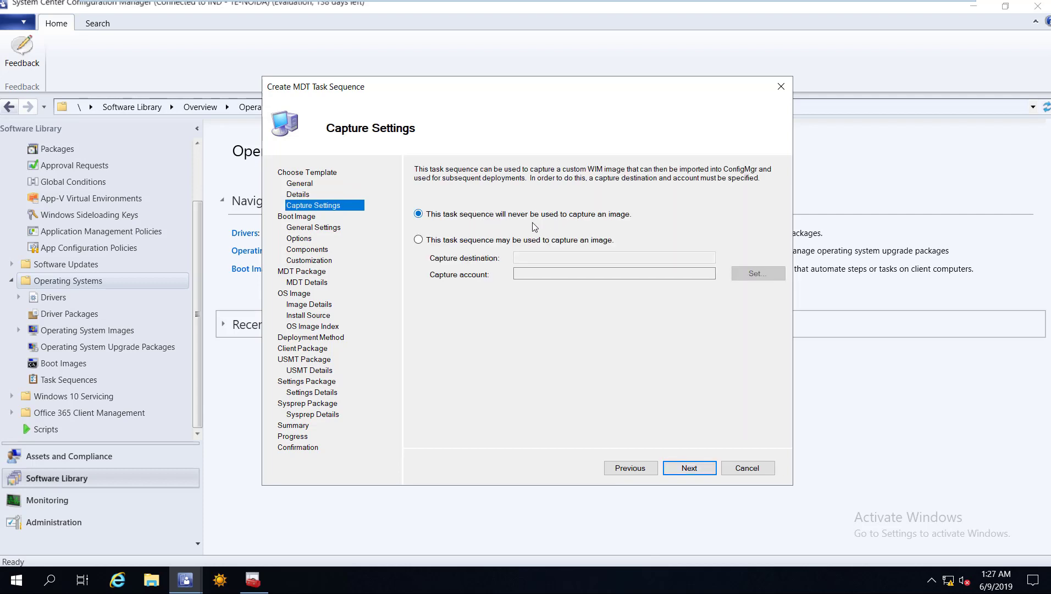
{"action": "left_click", "coordinate": [690, 468]}
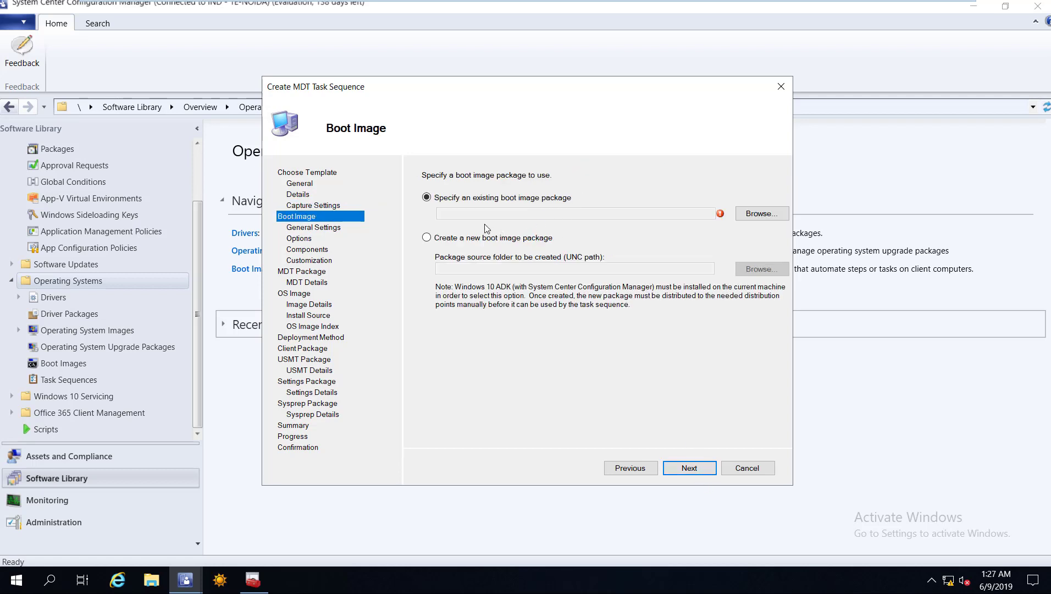
Use the existing Boot image (x64) en-US package as the boot image.
{"action": "left_click", "coordinate": [763, 215]}
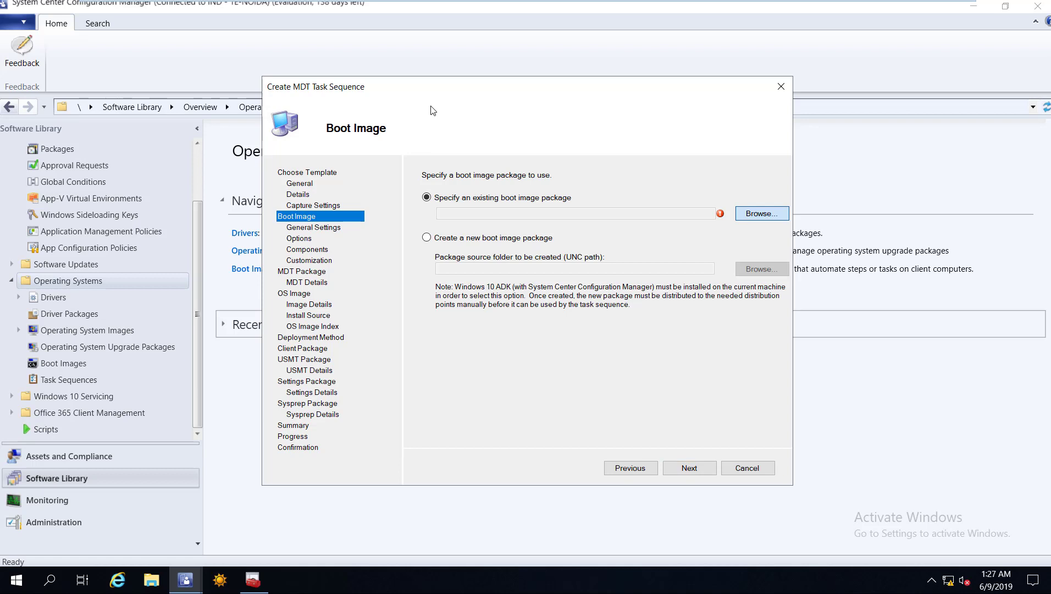
{"action": "left_click", "coordinate": [432, 105]}
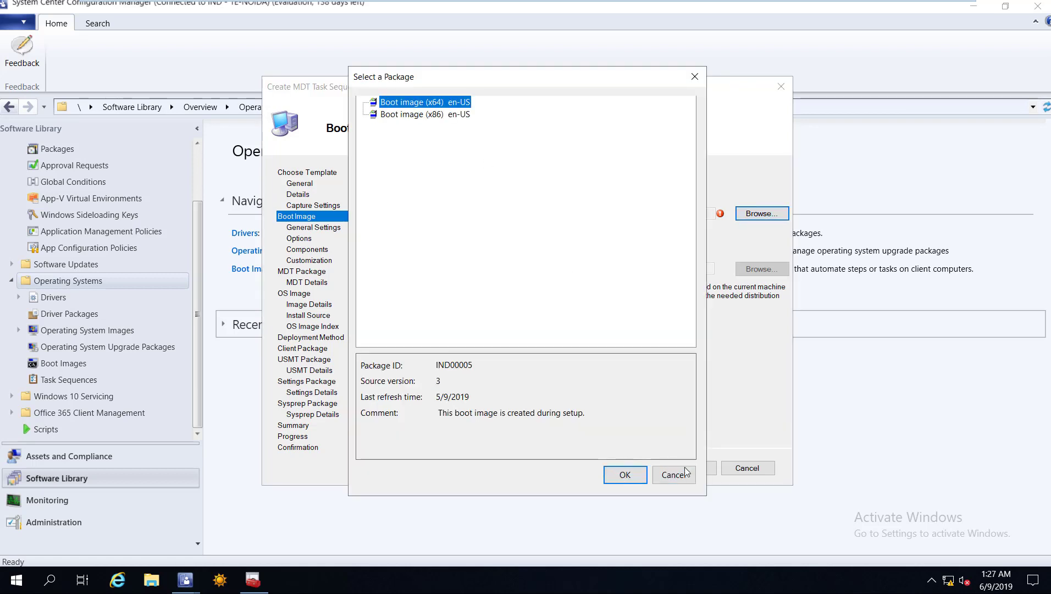
{"action": "key", "text": "Return"}
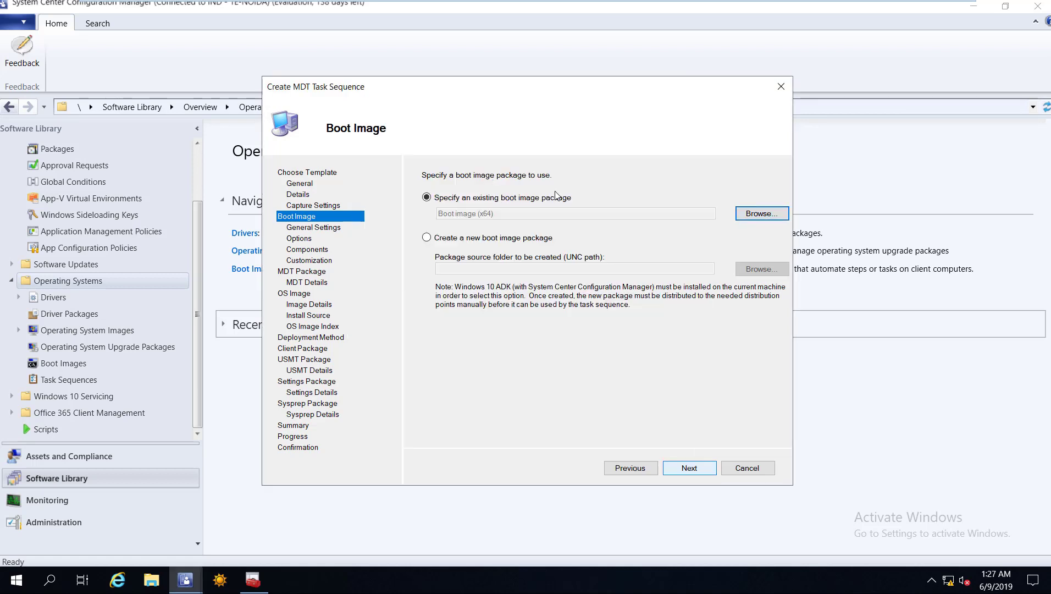
{"action": "key", "text": "alt+n"}
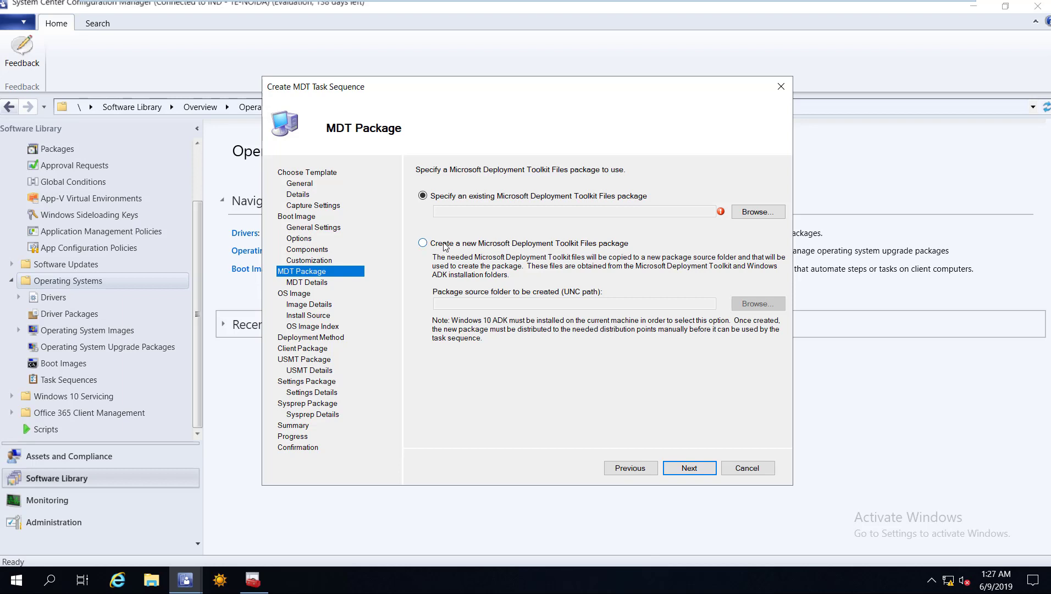
Choose to create a new MDT Toolkit Files package, then bring up File Explorer.
{"action": "left_click", "coordinate": [550, 250]}
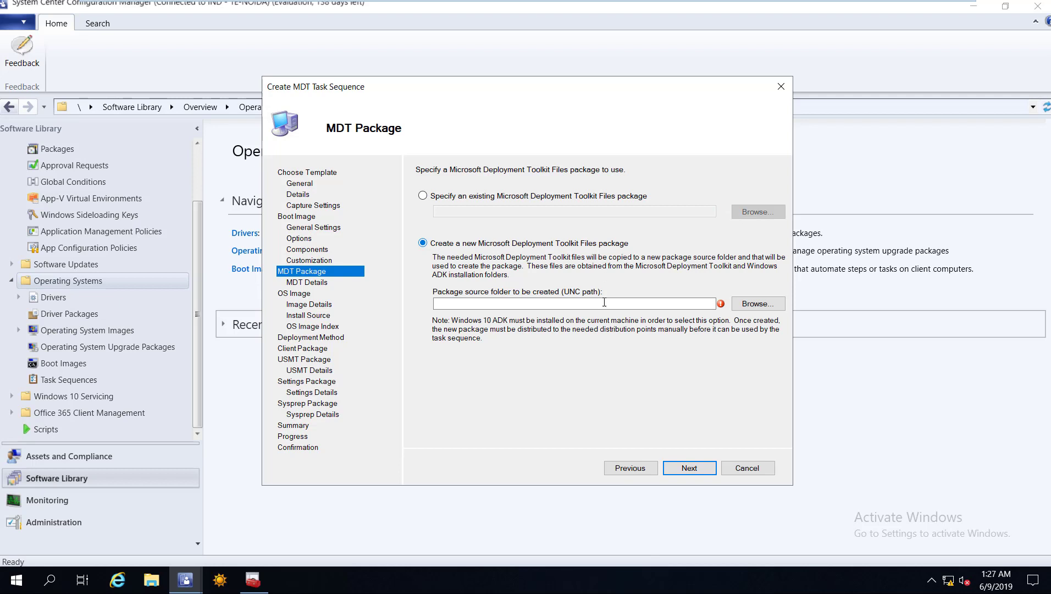
{"action": "left_click", "coordinate": [713, 304]}
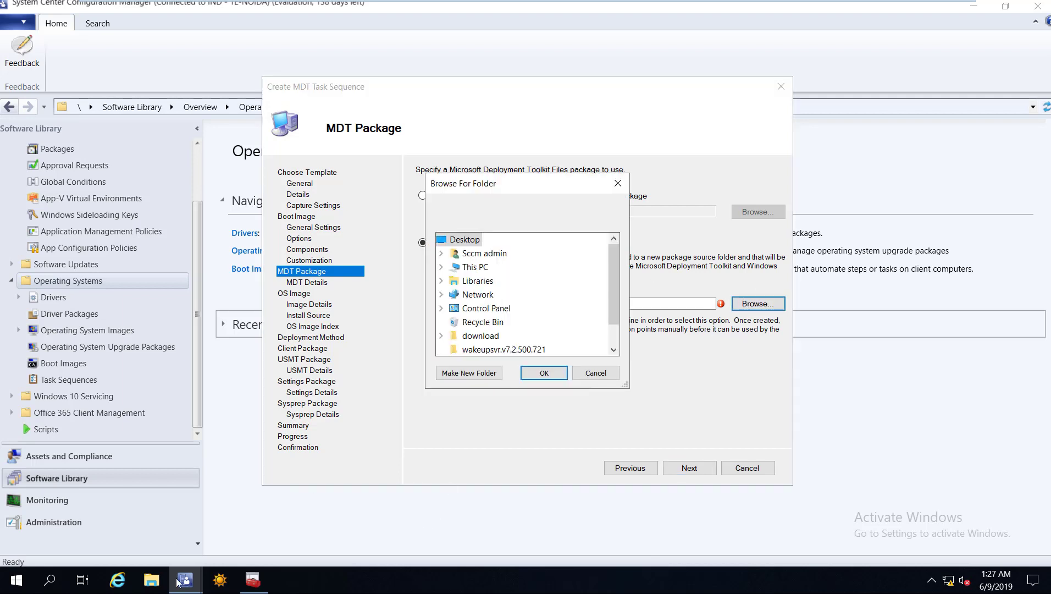
{"action": "key", "text": "Escape"}
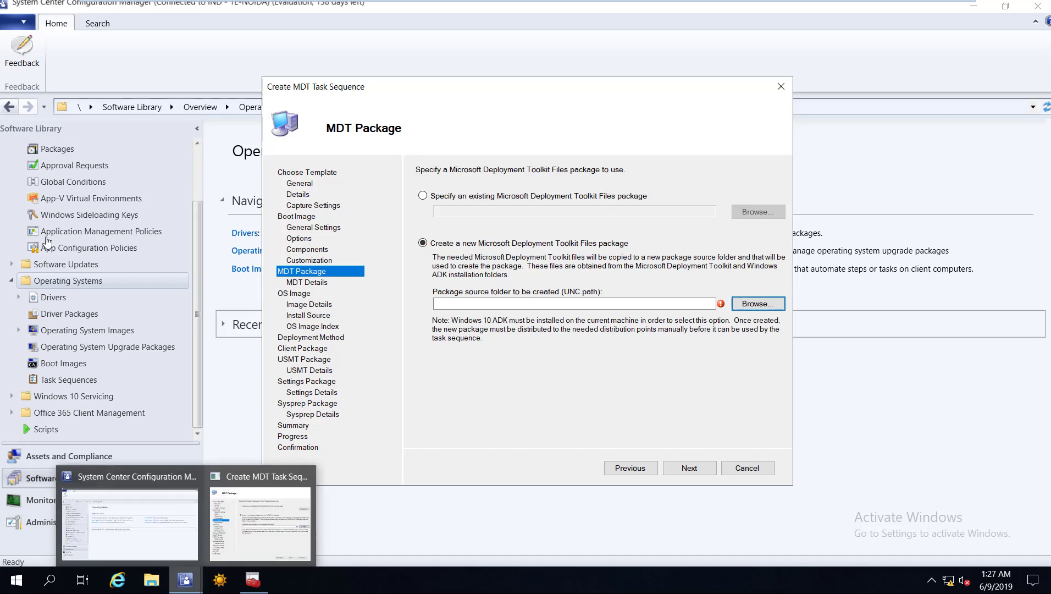
{"action": "key", "text": "super+e"}
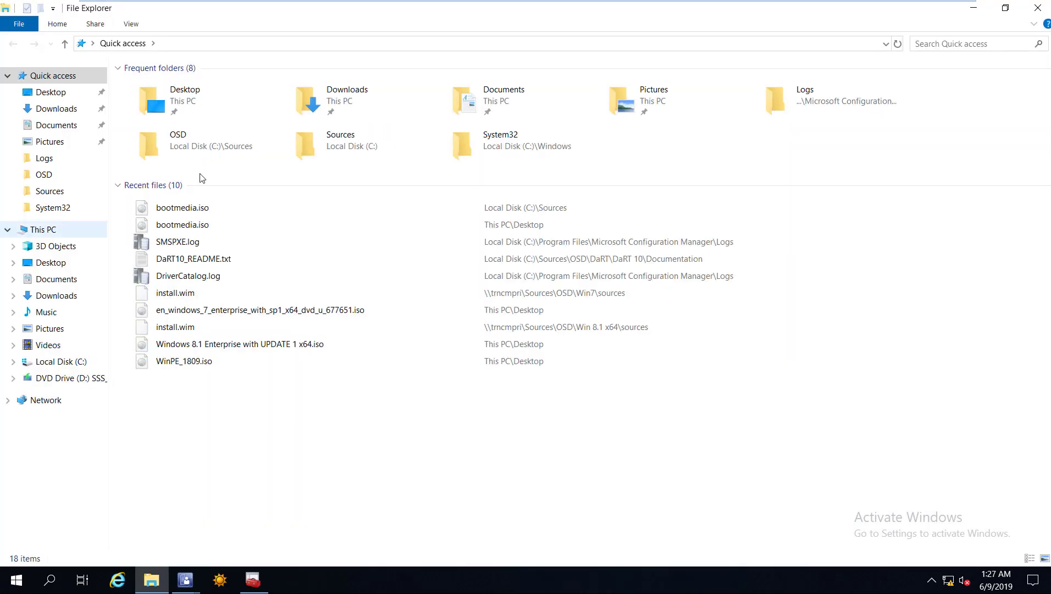
In C:\Sources\OSD, create a new folder named MDT ToolkitPackages.
{"action": "double_click", "coordinate": [178, 207]}
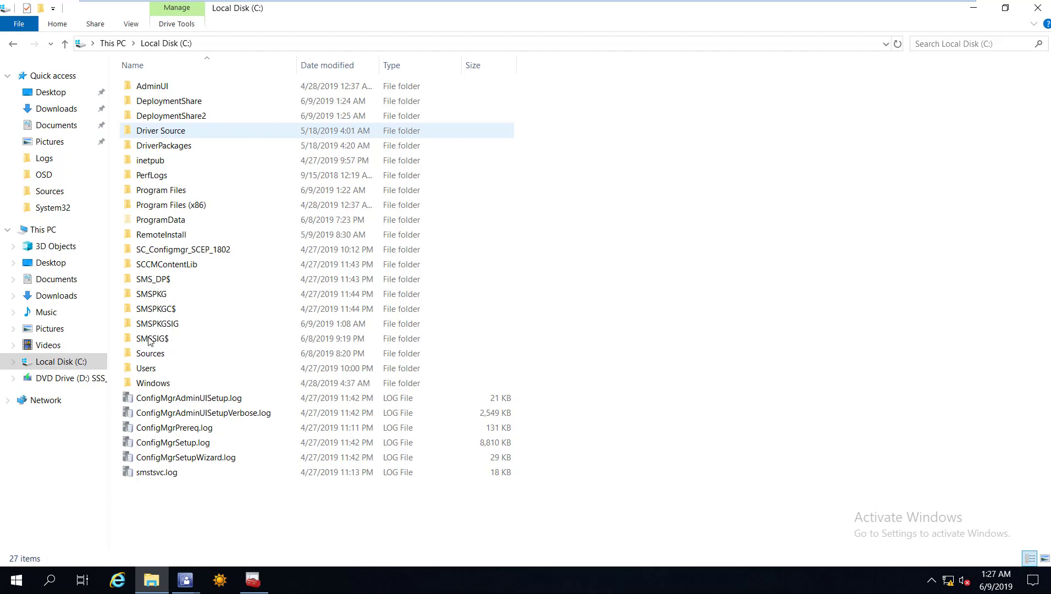
{"action": "left_click", "coordinate": [150, 355]}
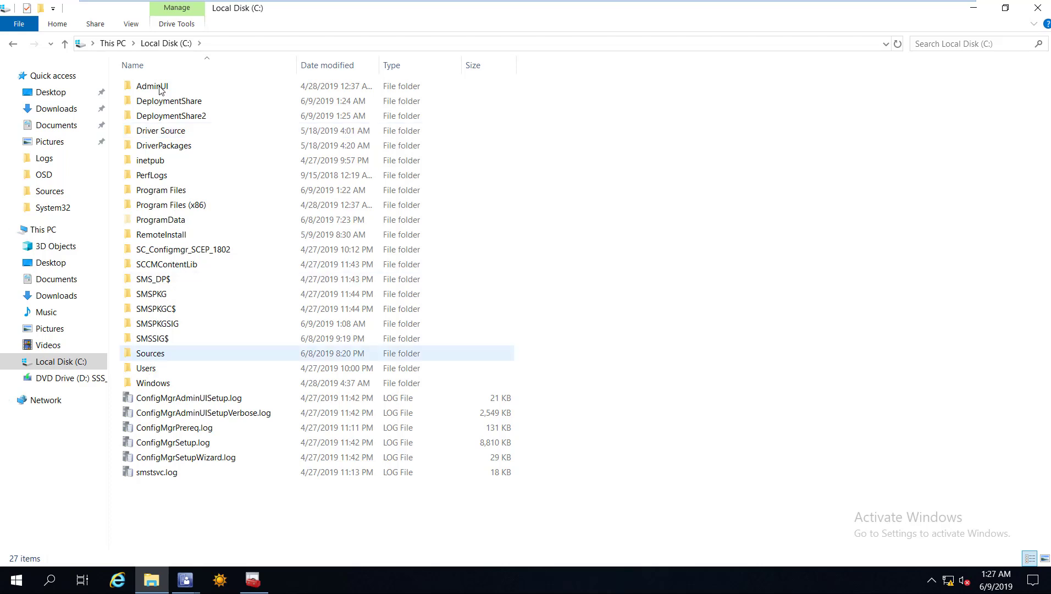
{"action": "key", "text": "Return"}
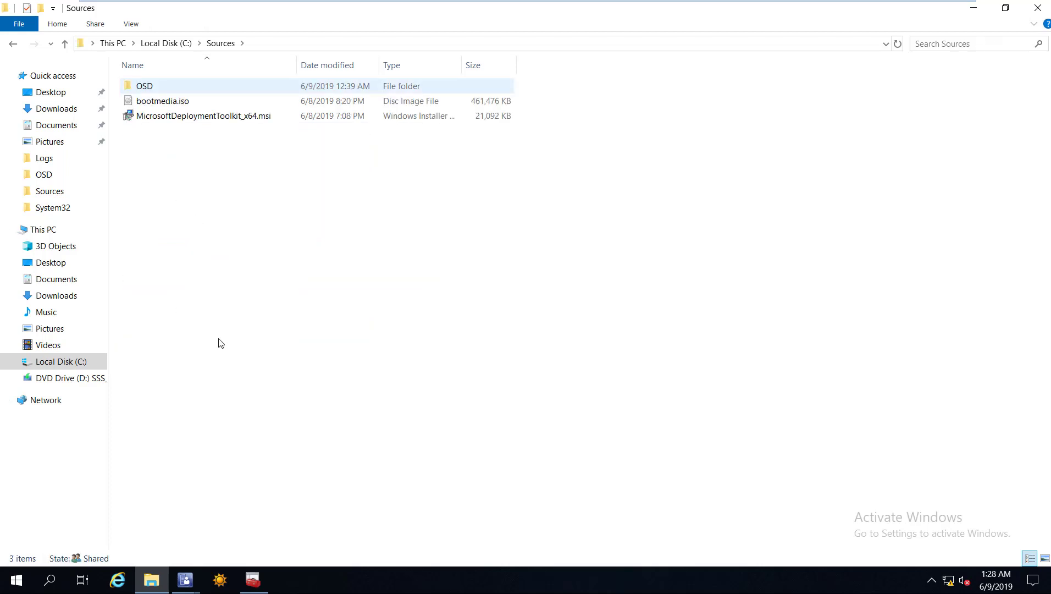
{"action": "key", "text": "Return"}
{"action": "right_click", "coordinate": [360, 356]}
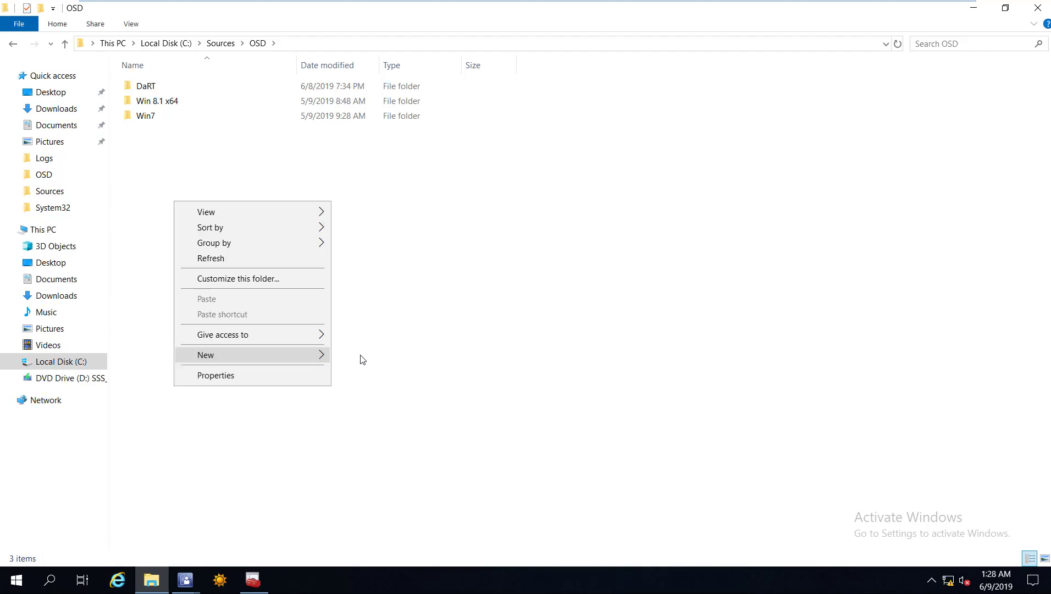
{"action": "left_click", "coordinate": [362, 356]}
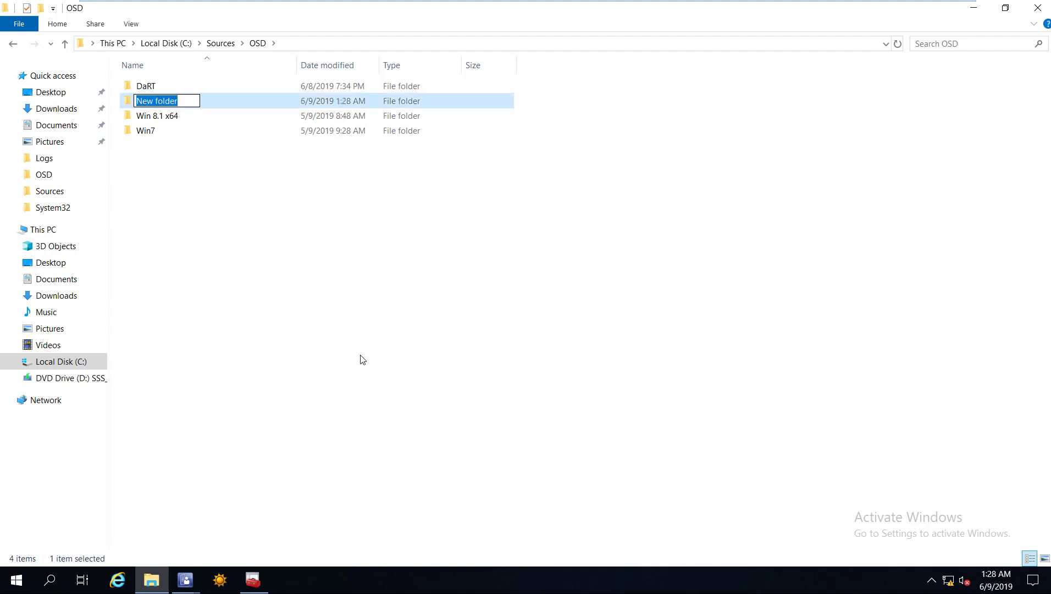
{"action": "type", "text": "MDT ToolkitPackages"}
{"action": "key", "text": "Return"}
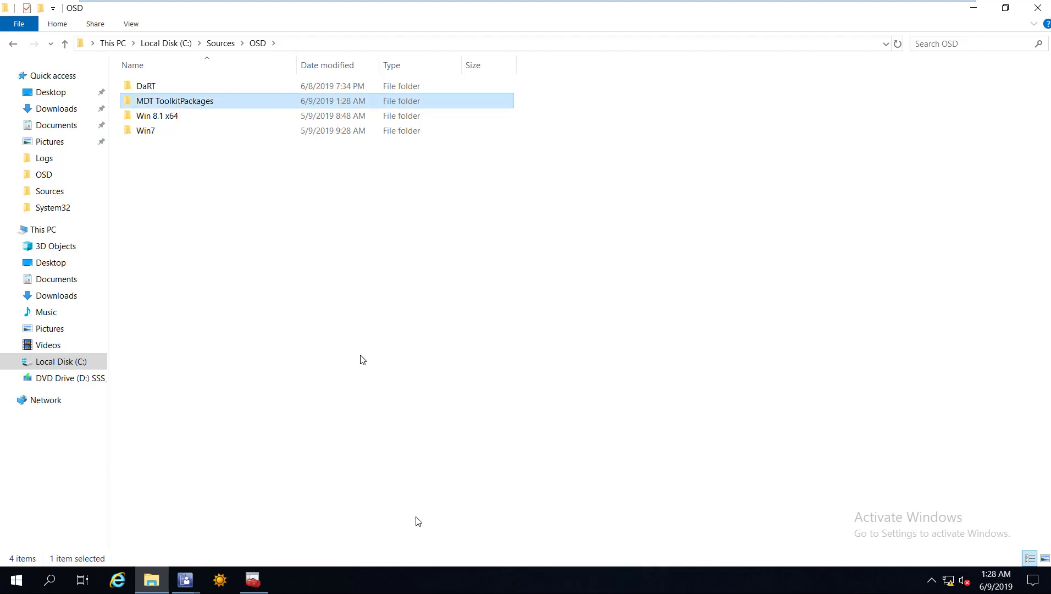
Create a second folder named MDT SettingsPackage, then return to the task sequence wizard.
{"action": "right_click", "coordinate": [360, 355]}
{"action": "mouse_move", "coordinate": [418, 519]}
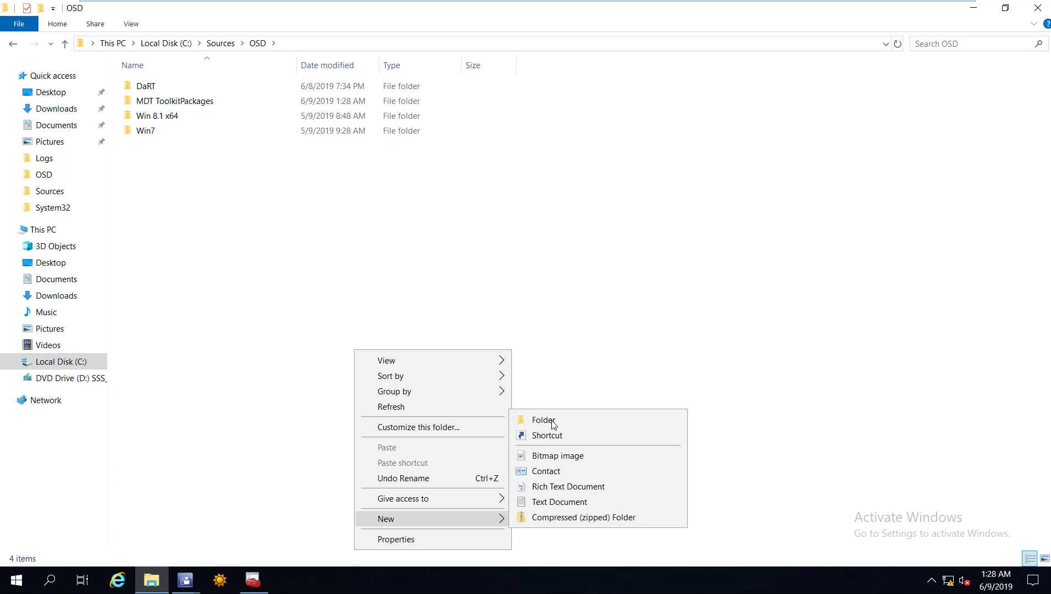
{"action": "left_click", "coordinate": [553, 423]}
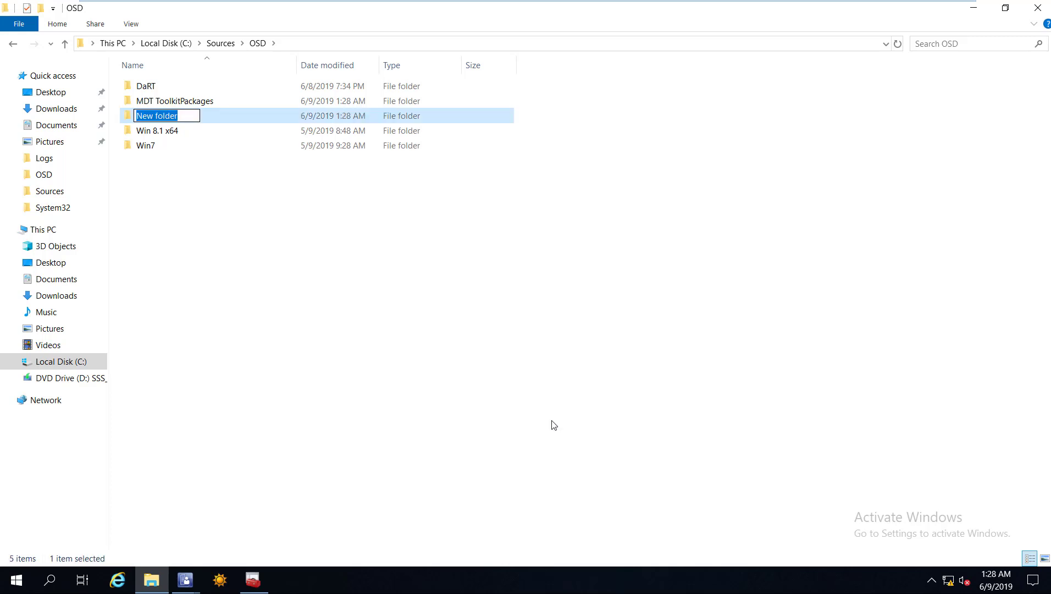
{"action": "key", "text": "BackSpace"}
{"action": "type", "text": "MDT Settings P"}
{"action": "key", "text": "BackSpace"}
{"action": "key", "text": "BackSpace"}
{"action": "type", "text": "Package"}
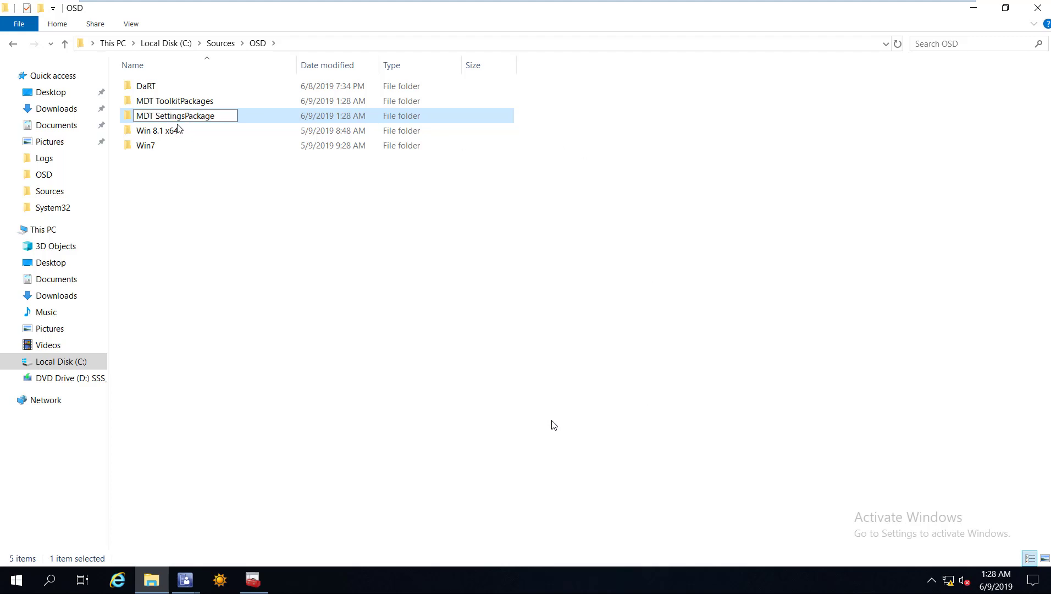
{"action": "key", "text": "Return"}
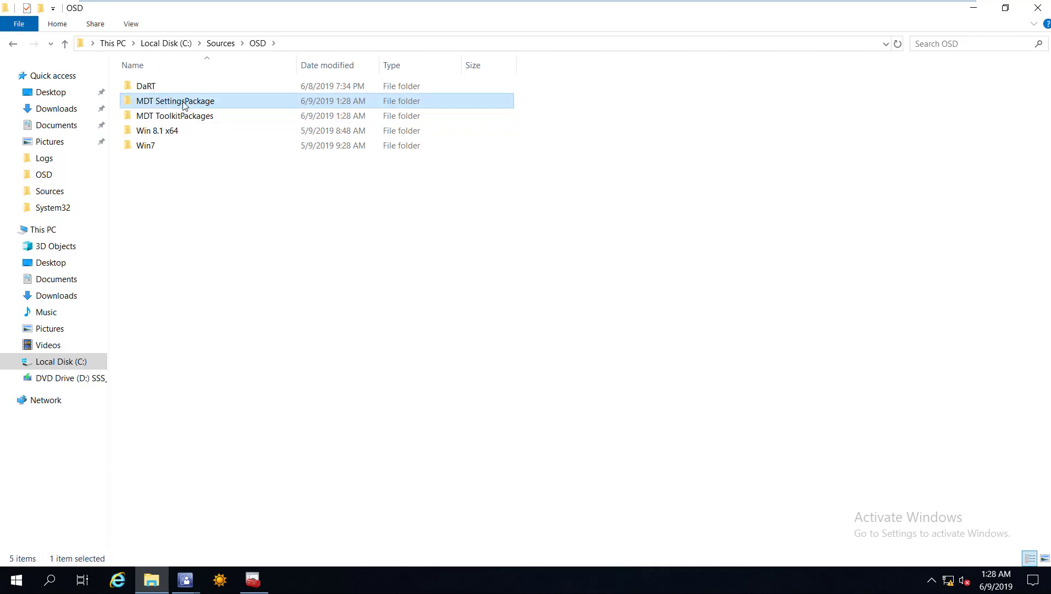
{"action": "left_click", "coordinate": [207, 118]}
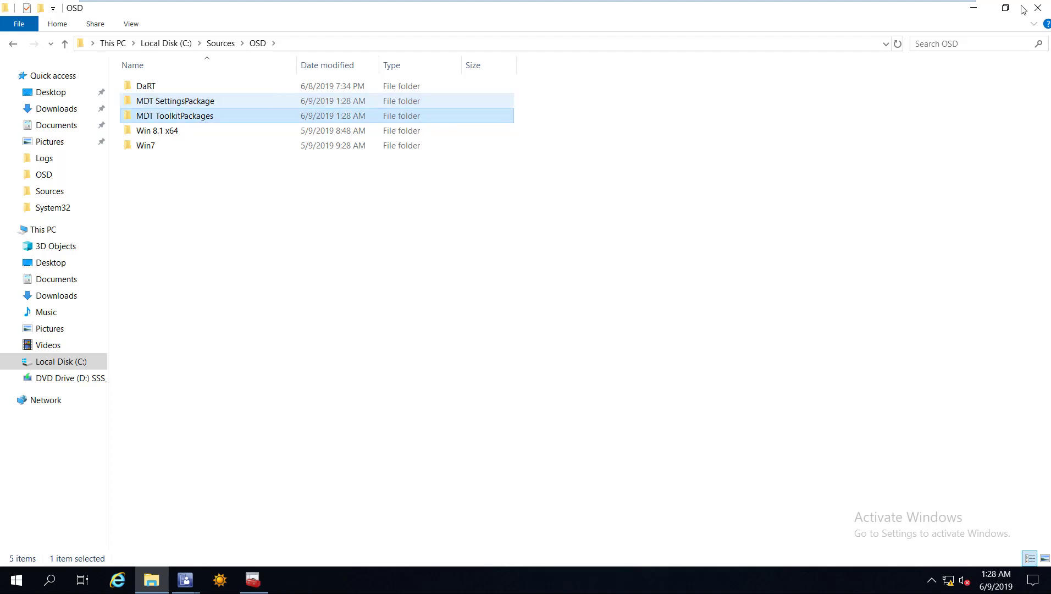
{"action": "key", "text": "alt+Tab"}
Set the MDT Toolkit Files package source to \\trncmpri\Sources\OSD\MDT ToolkitPackages.
{"action": "left_click", "coordinate": [542, 303]}
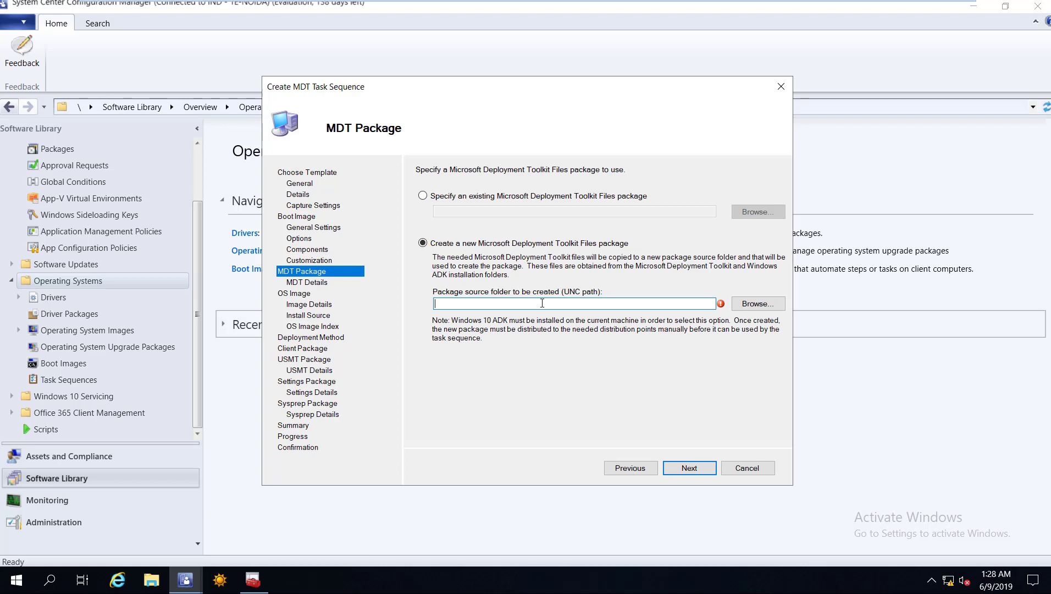
{"action": "type", "text": "\\\\"}
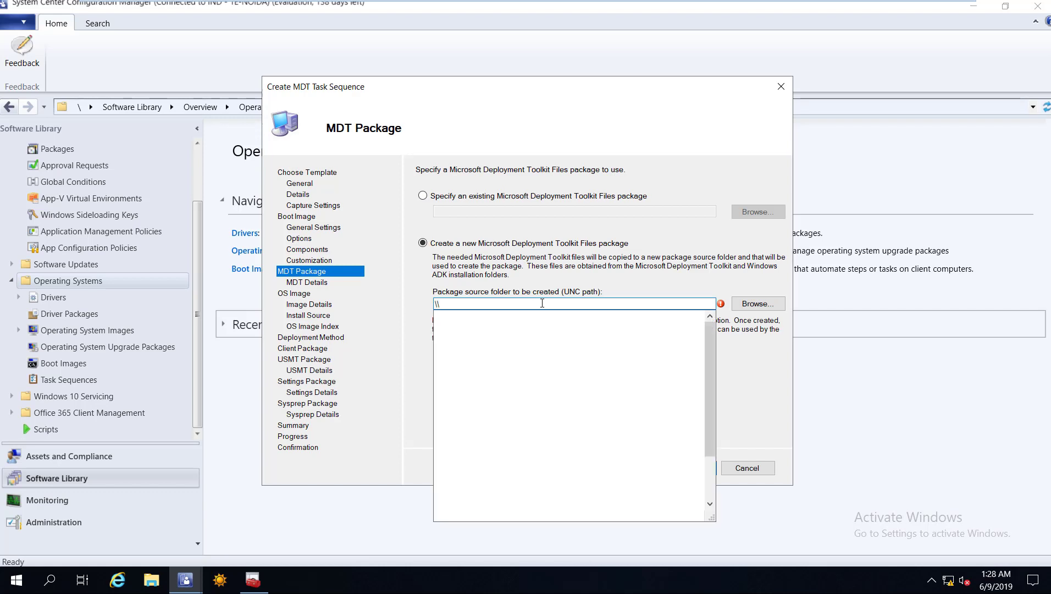
{"action": "type", "text": "trncmpri"}
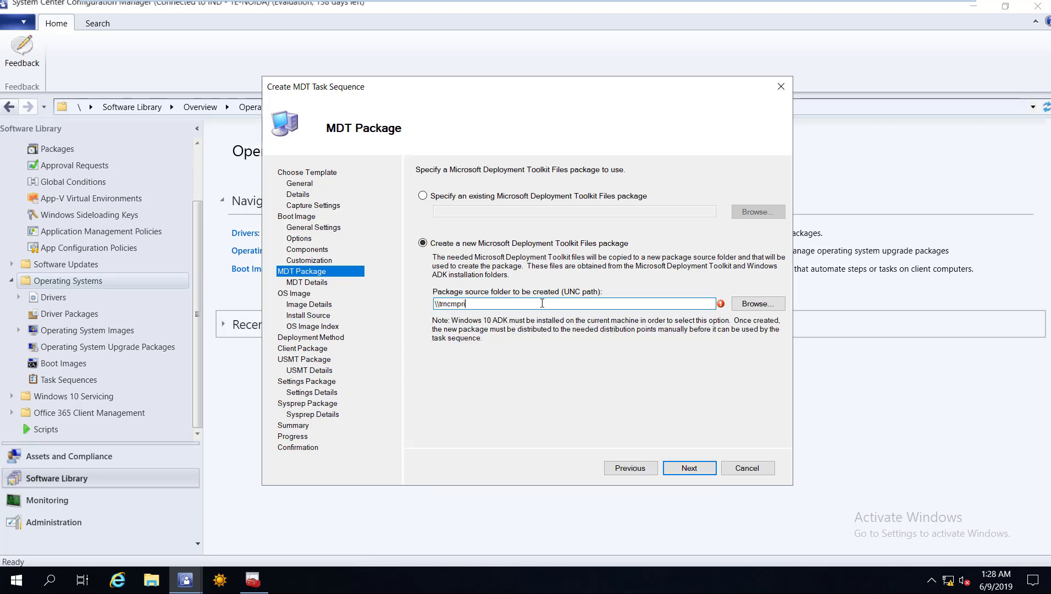
{"action": "type", "text": "\\Sources\\"}
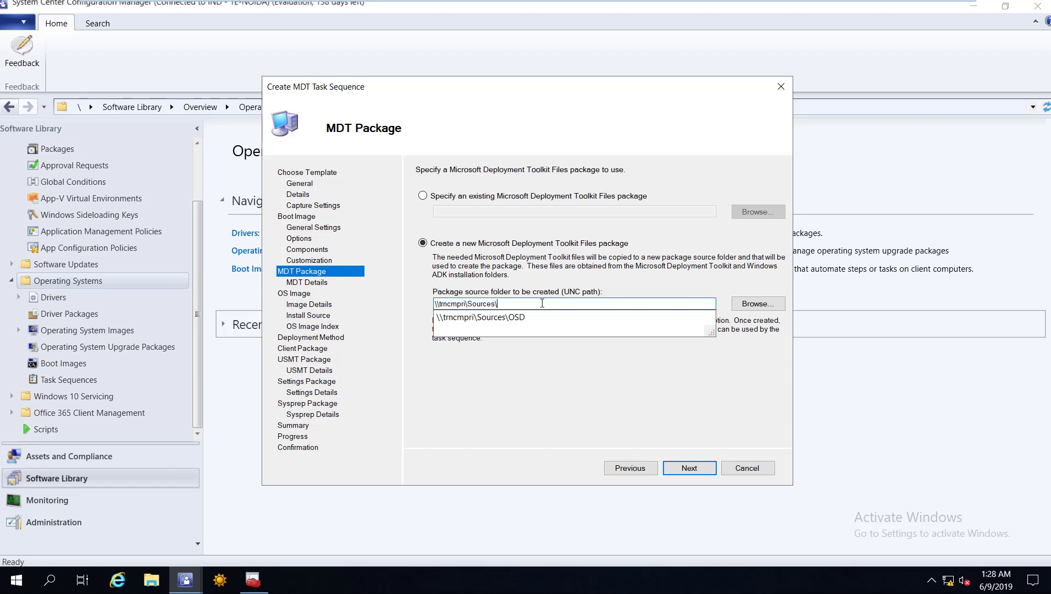
{"action": "type", "text": "OSD\\"}
{"action": "key", "text": "Down"}
{"action": "key", "text": "Down"}
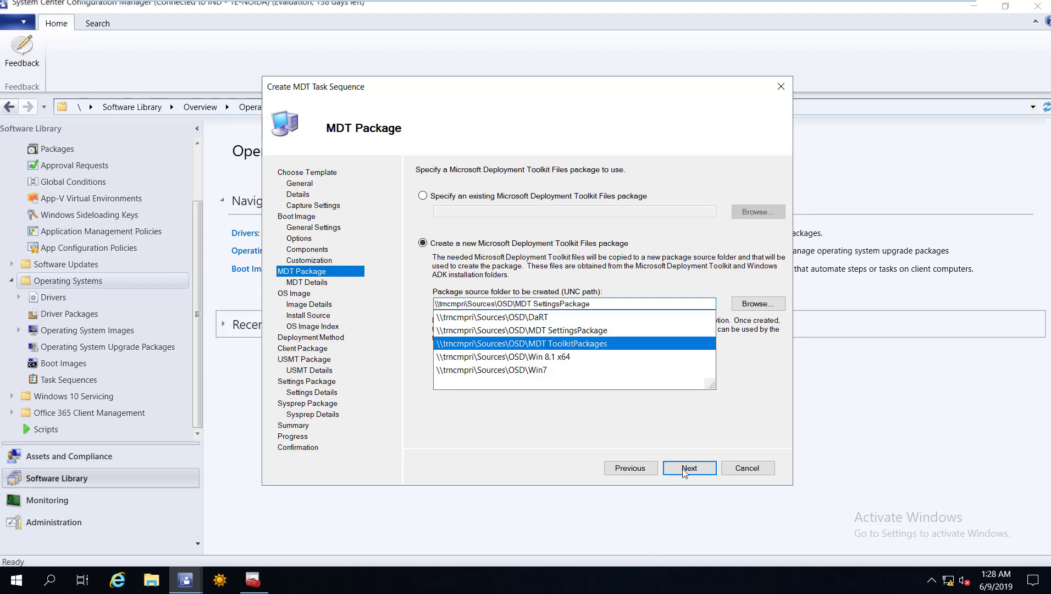
{"action": "key", "text": "Return"}
{"action": "key", "text": "Return"}
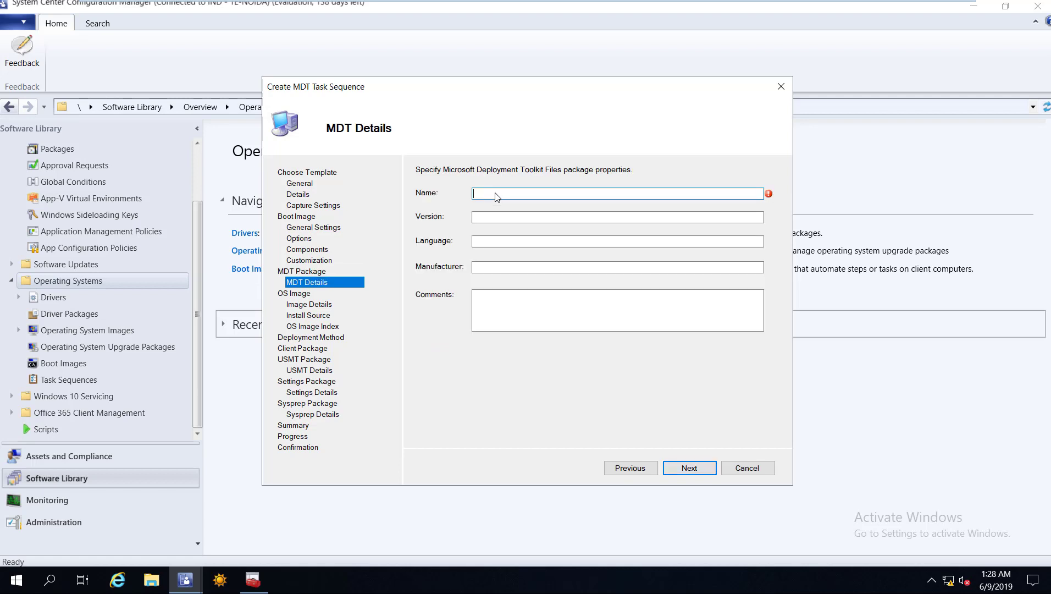
{"action": "type", "text": "MDT Too"}
{"action": "type", "text": "ckages"}
{"action": "key", "text": "Return"}
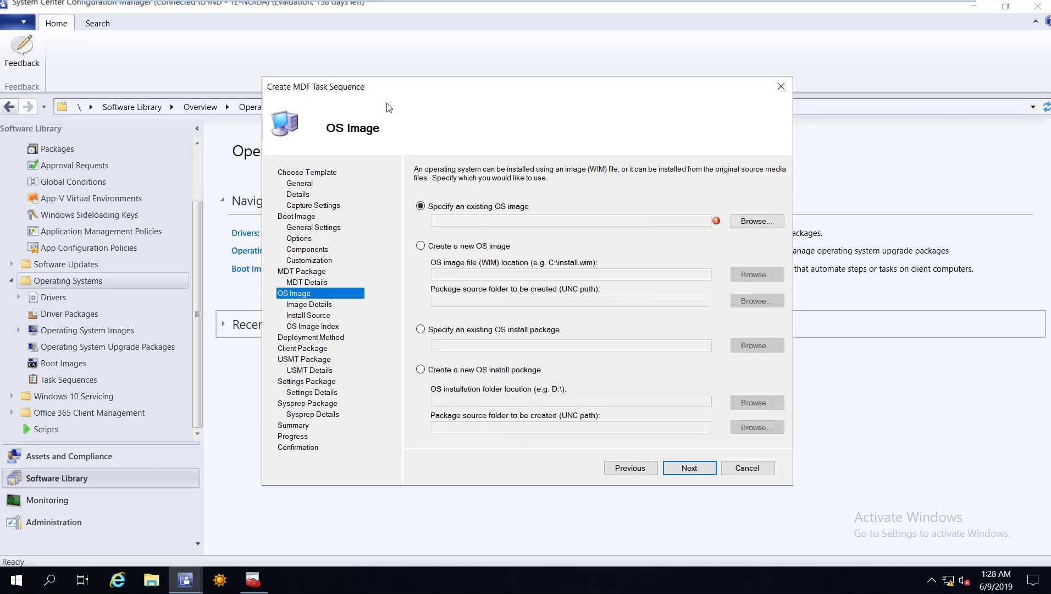
Select the Windows 8.1 Enterprise image and keep Zero Touch deployment.
{"action": "key", "text": "Return"}
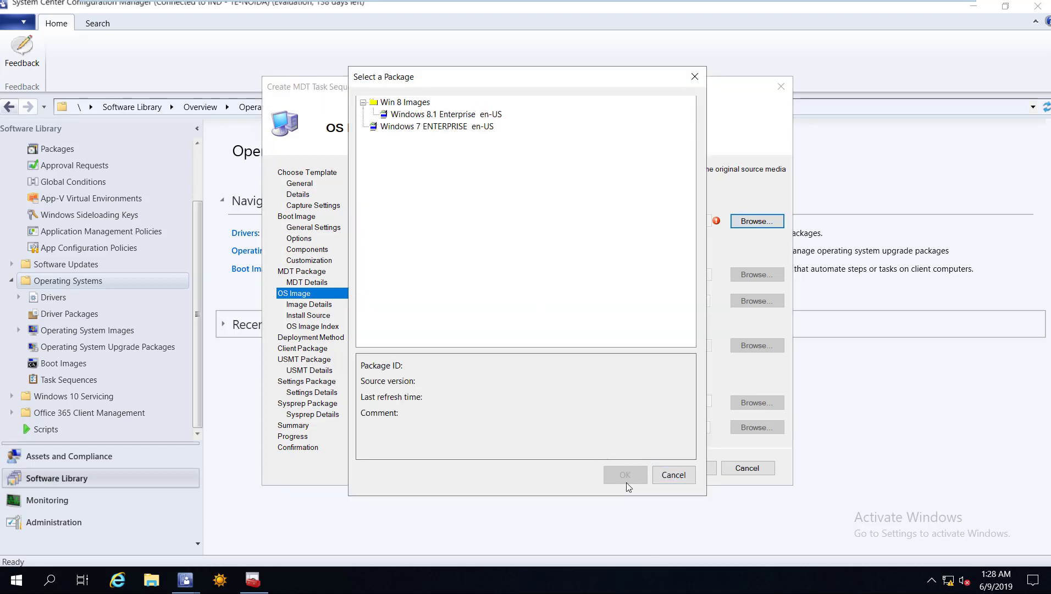
{"action": "key", "text": "Down"}
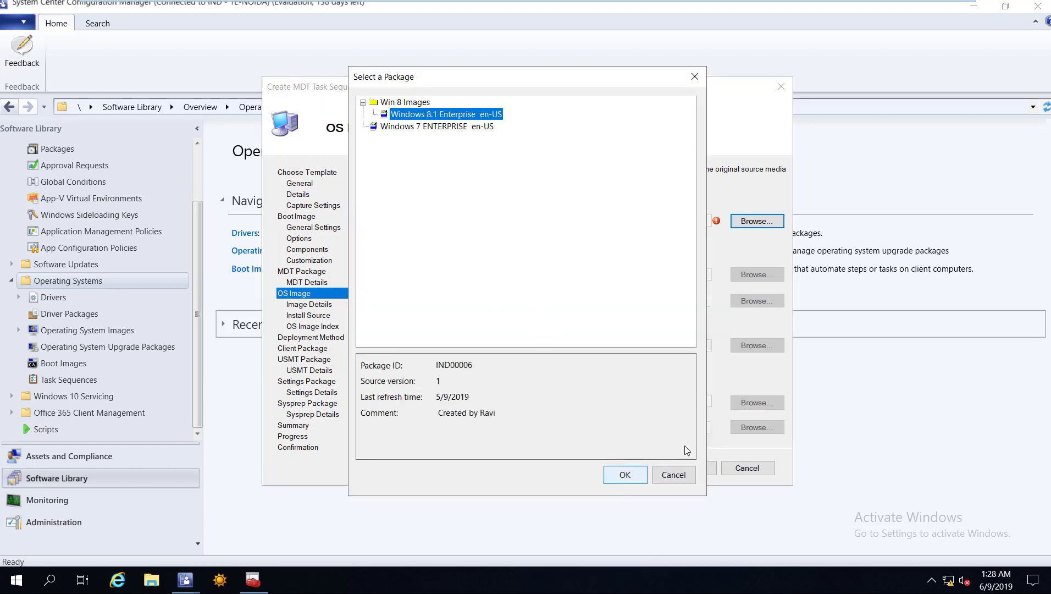
{"action": "key", "text": "Return"}
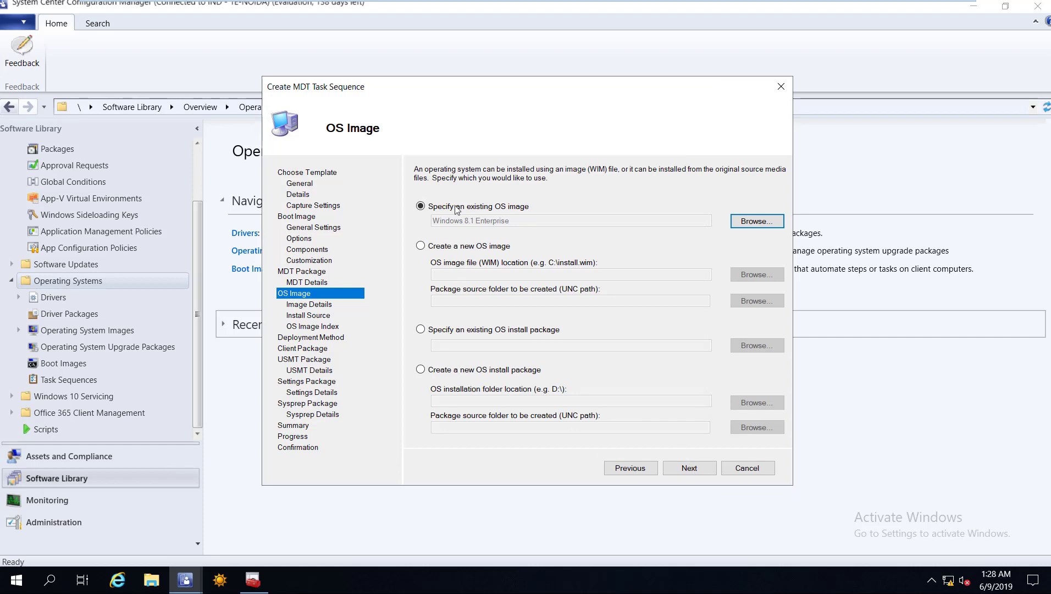
{"action": "key", "text": "Return"}
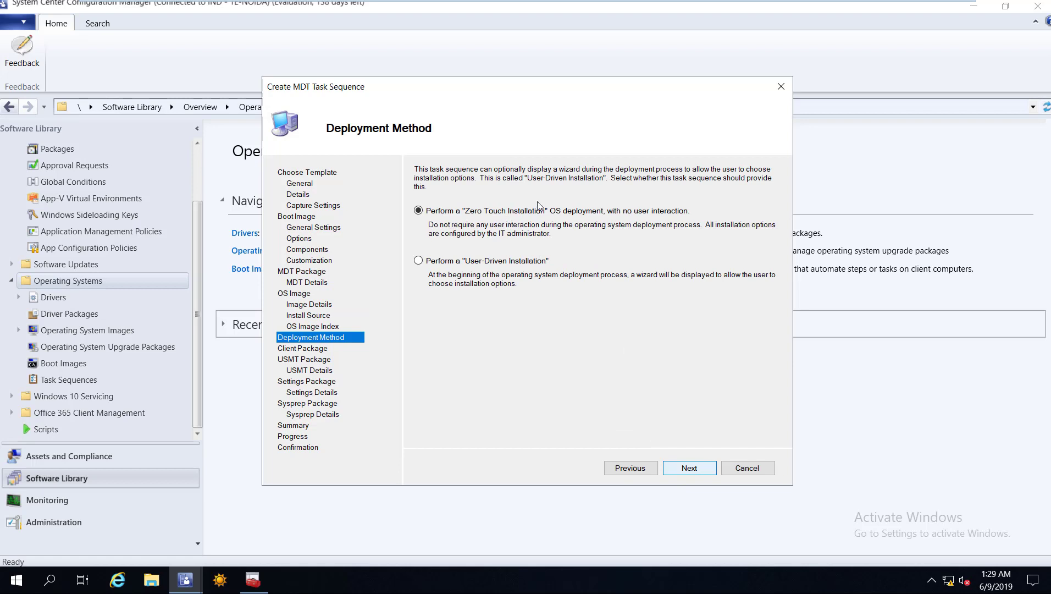
{"action": "key", "text": "Return"}
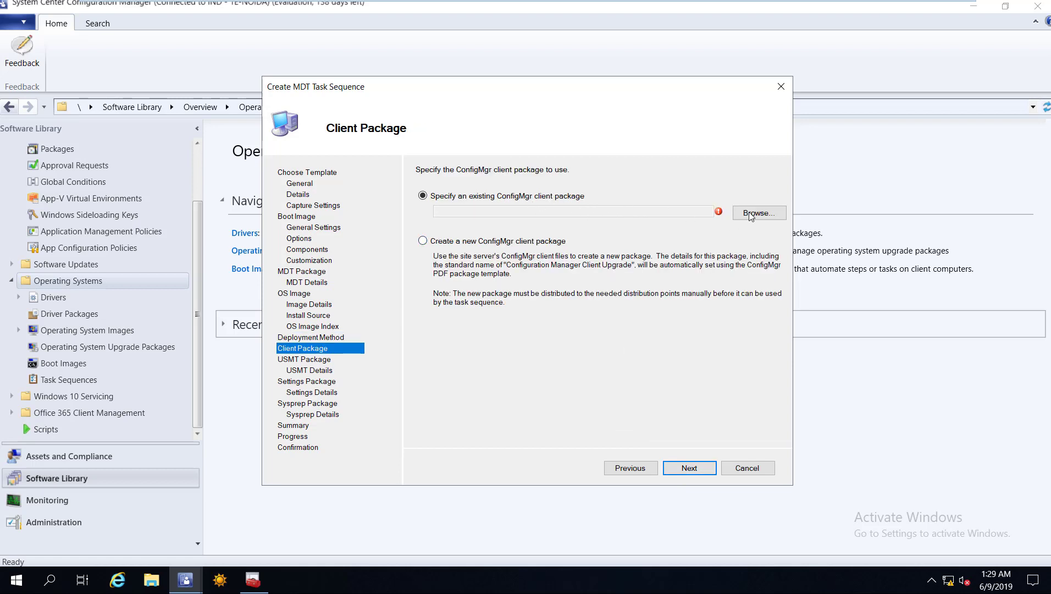
Use the Configuration Manager Client Package and the User State Migration Tool package.
{"action": "key", "text": "Tab"}
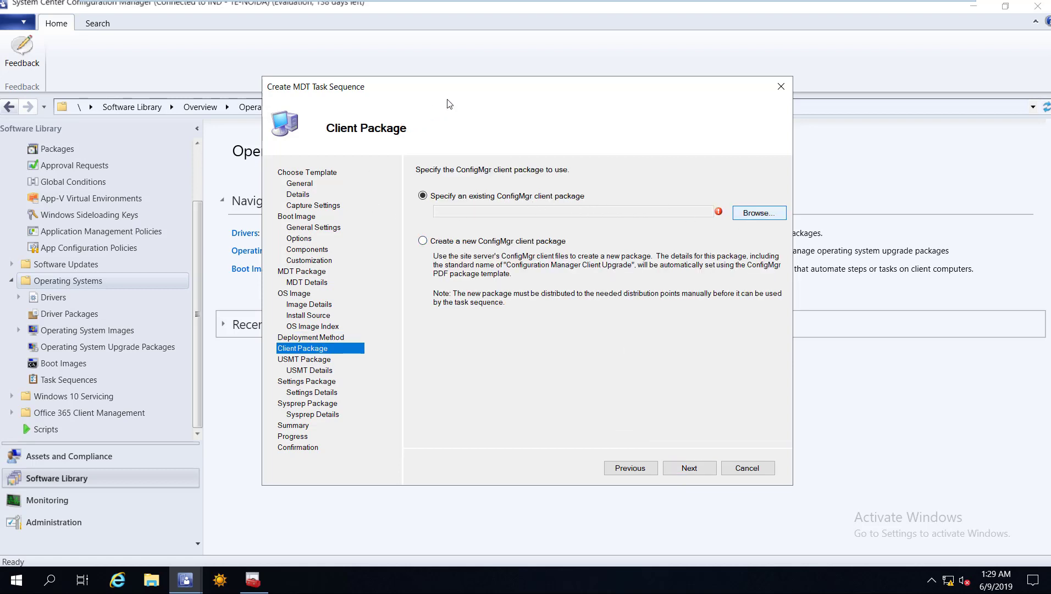
{"action": "key", "text": "Return"}
{"action": "key", "text": "Down"}
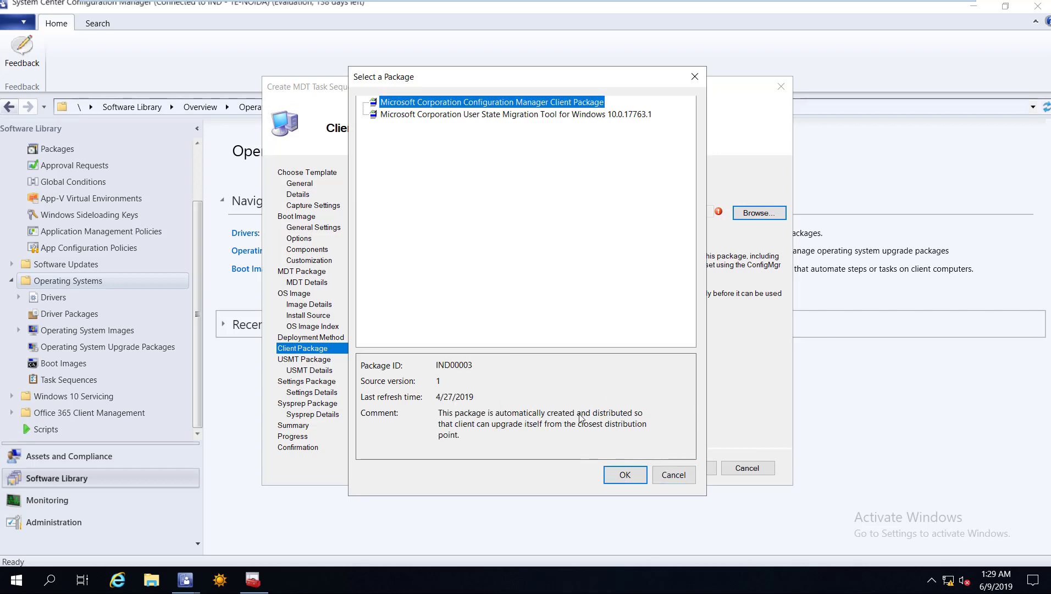
{"action": "key", "text": "Return"}
{"action": "left_click", "coordinate": [689, 469]}
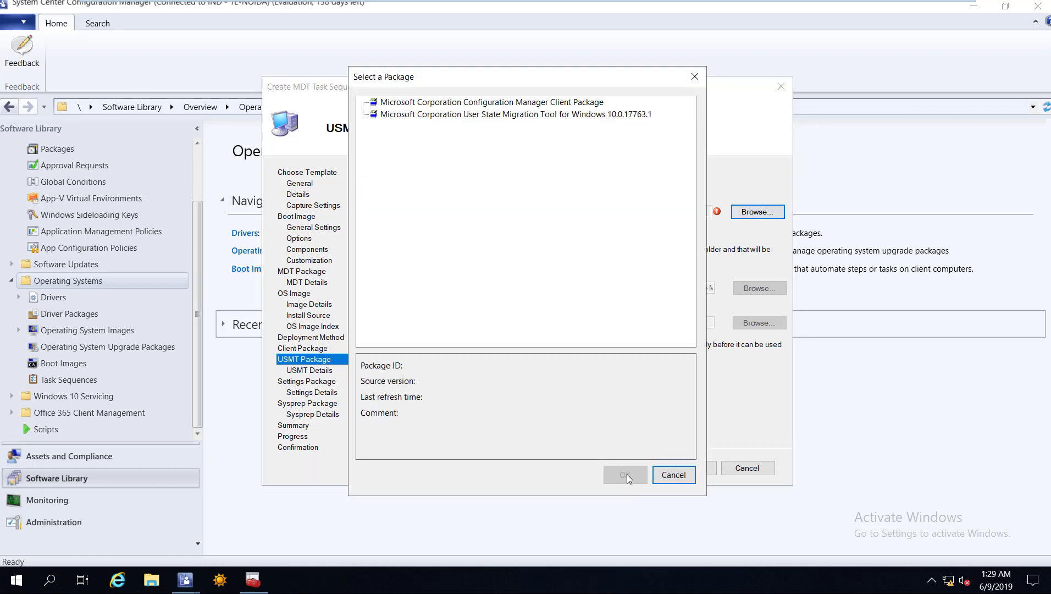
{"action": "left_click", "coordinate": [498, 114]}
{"action": "left_click", "coordinate": [626, 474]}
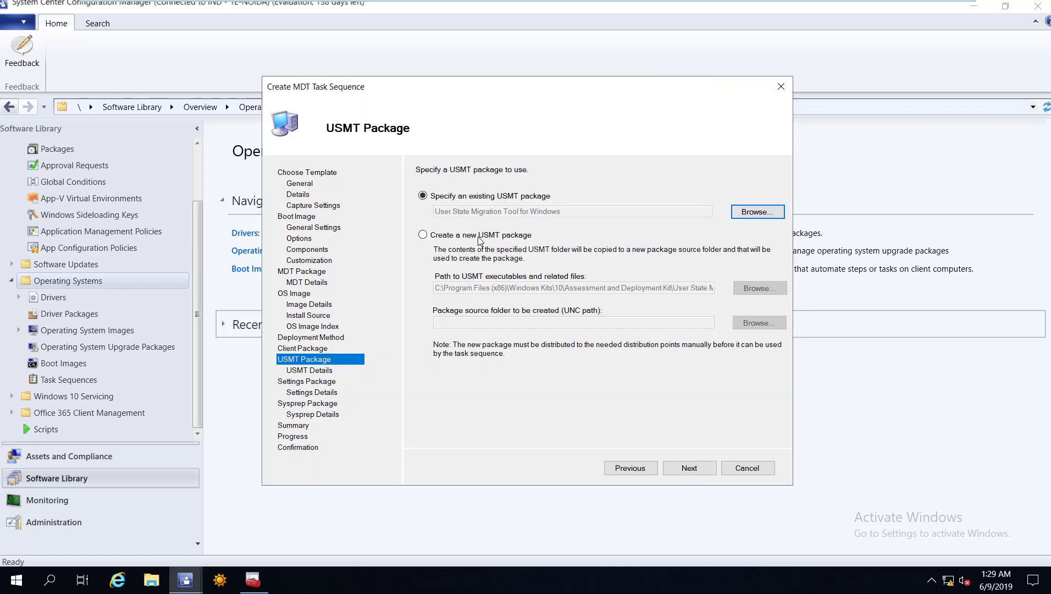
{"action": "key", "text": "alt+n"}
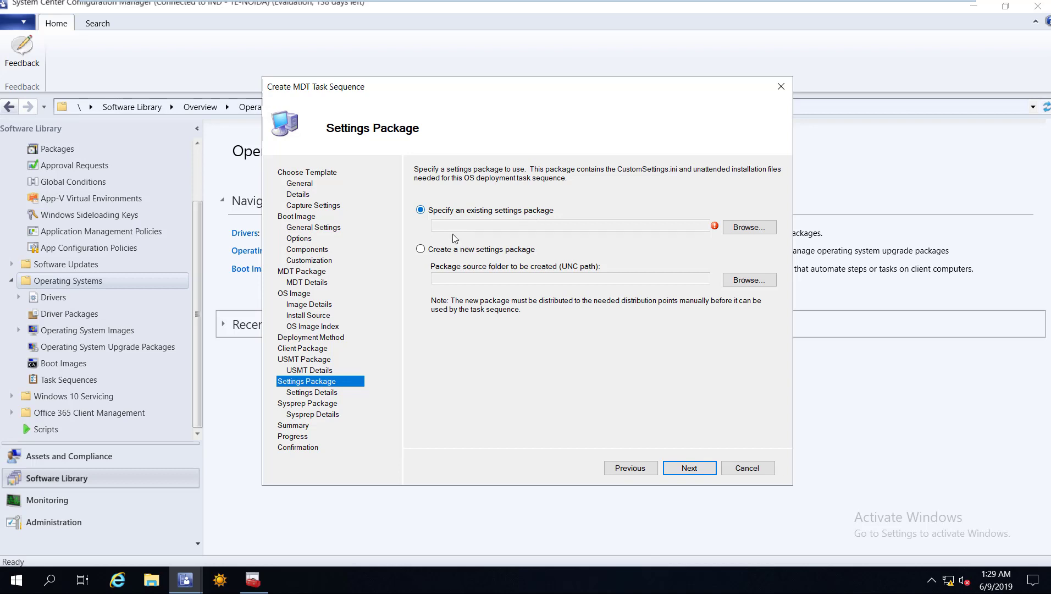
Create a new settings package sourced from \\trncmpri\Sources\OSD\MDT SettingsPackage.
{"action": "left_click", "coordinate": [501, 254]}
{"action": "left_click", "coordinate": [551, 279]}
{"action": "type", "text": "\\"}
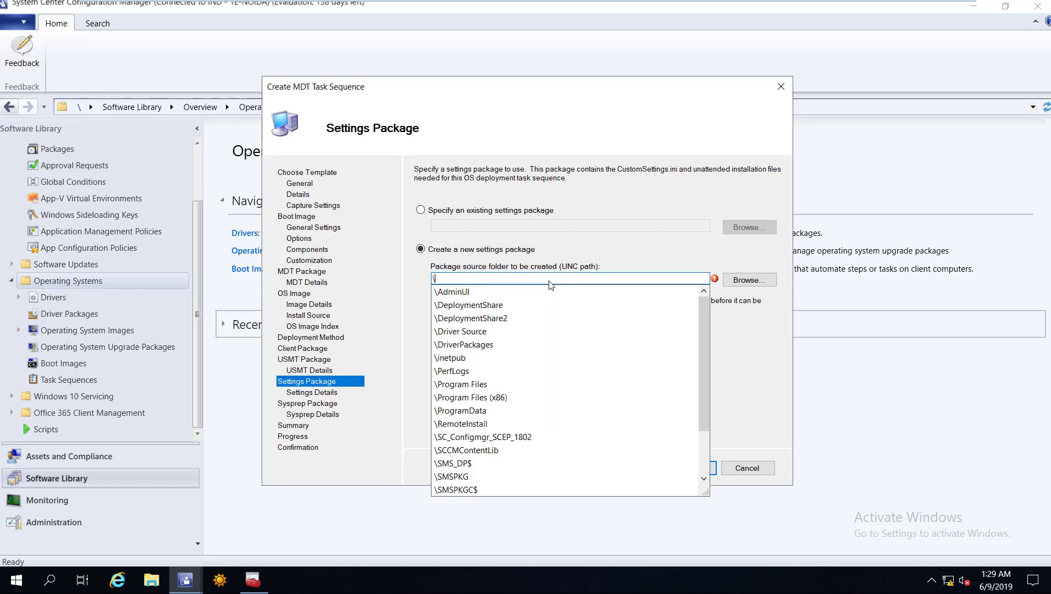
{"action": "type", "text": "\\"}
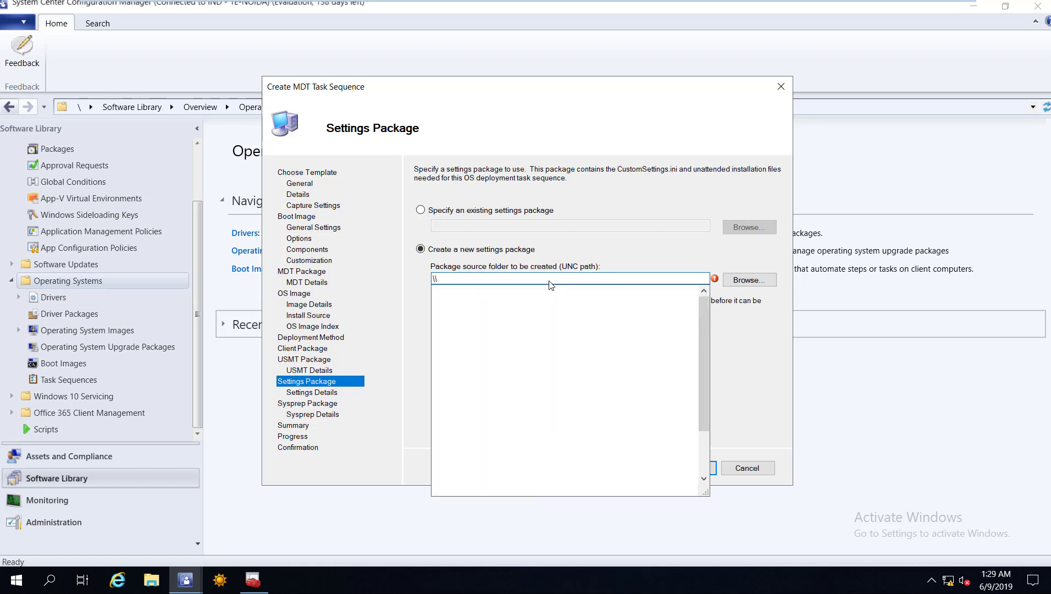
{"action": "type", "text": "trncmpri"}
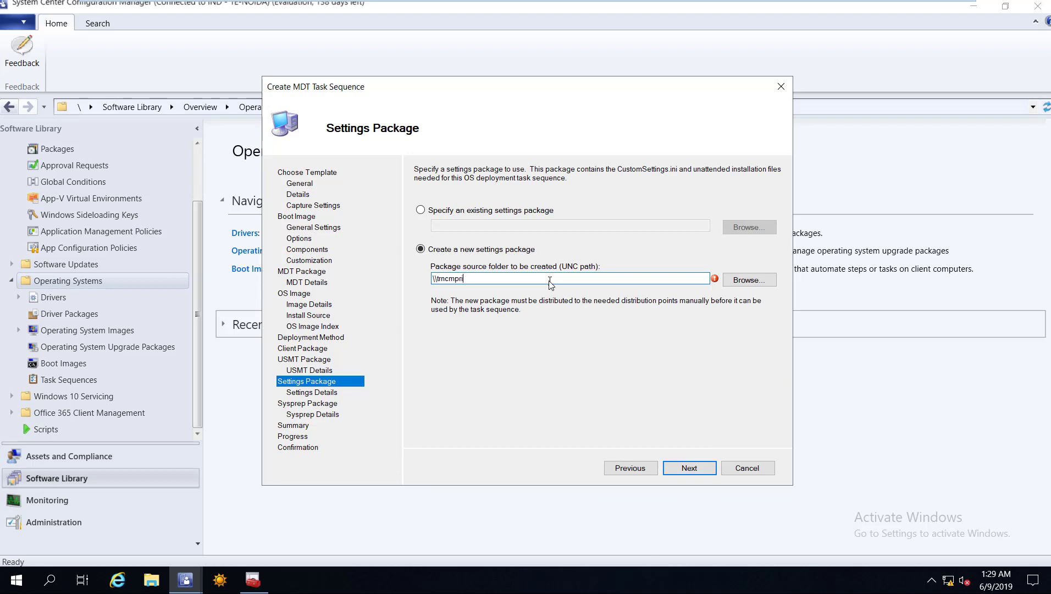
{"action": "type", "text": "\\sou"}
{"action": "key", "text": "Down"}
{"action": "type", "text": "\\"}
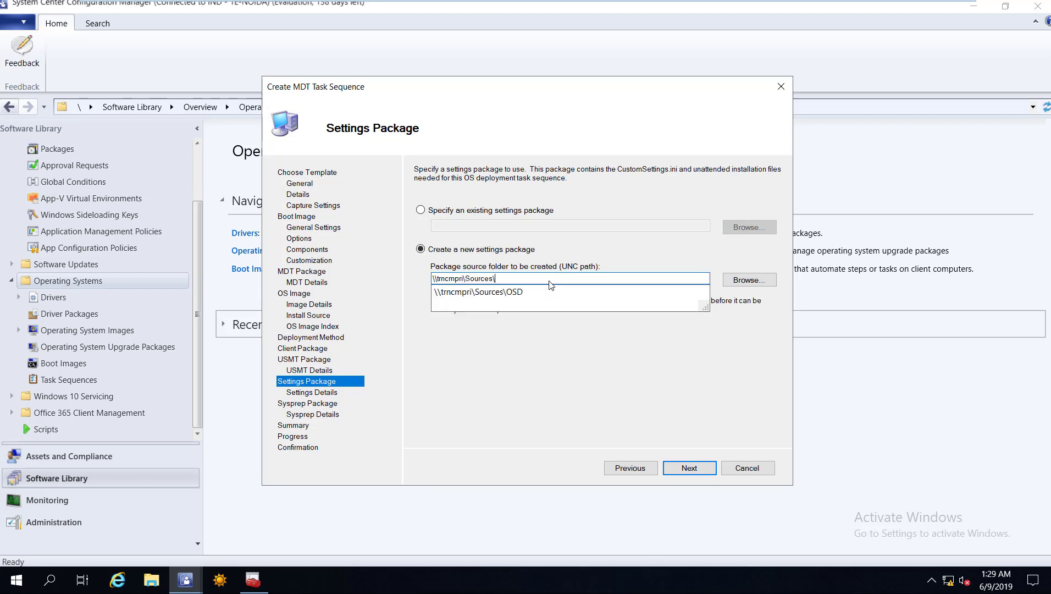
{"action": "type", "text": "osd"}
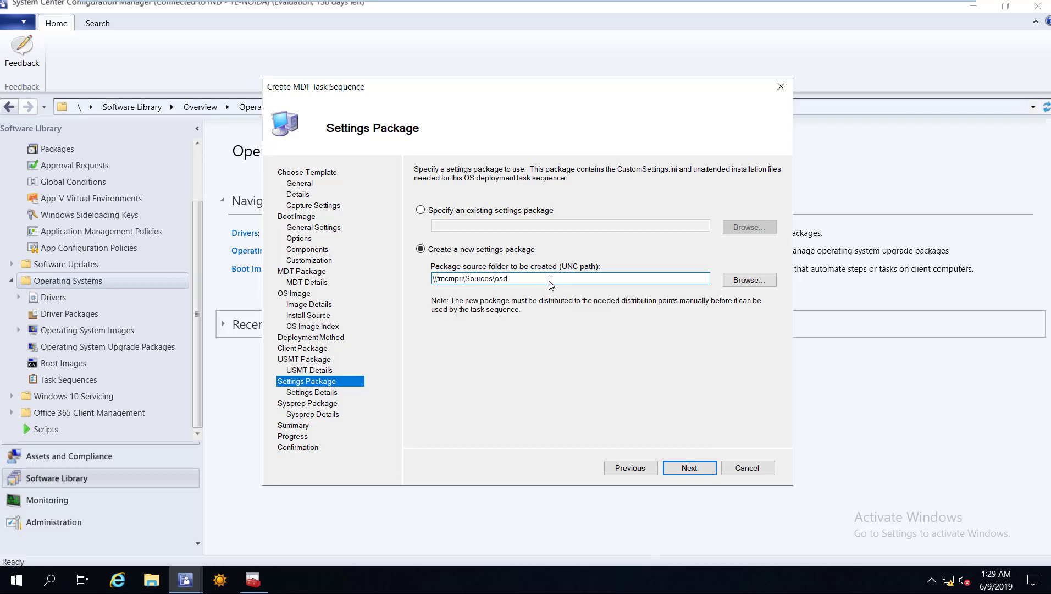
{"action": "key", "text": "BackSpace"}
{"action": "key", "text": "Down"}
{"action": "type", "text": "\\"}
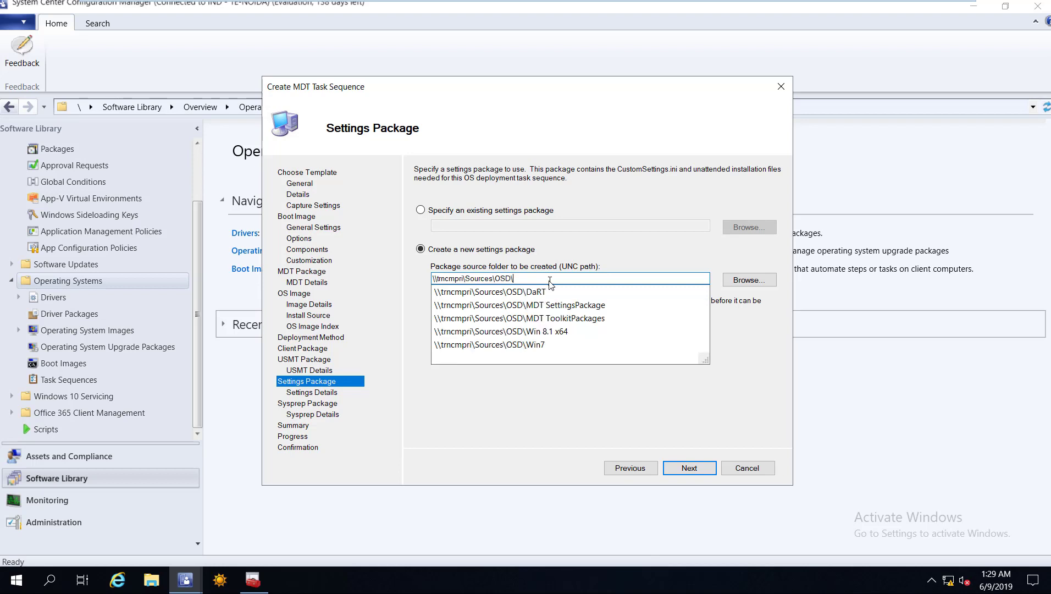
{"action": "key", "text": "Down"}
{"action": "key", "text": "Down"}
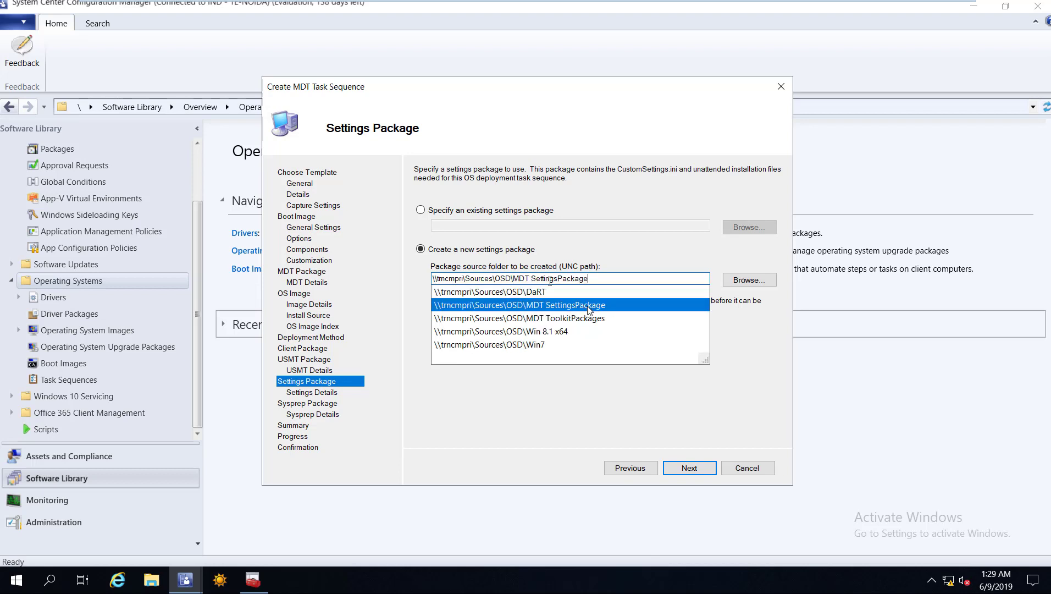
{"action": "key", "text": "Return"}
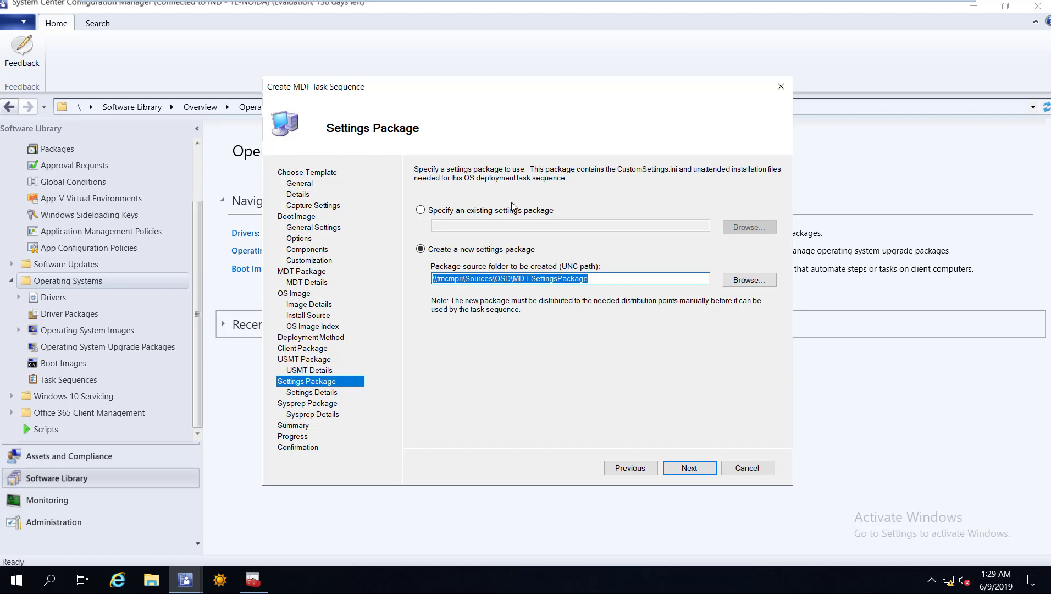
{"action": "key", "text": "Return"}
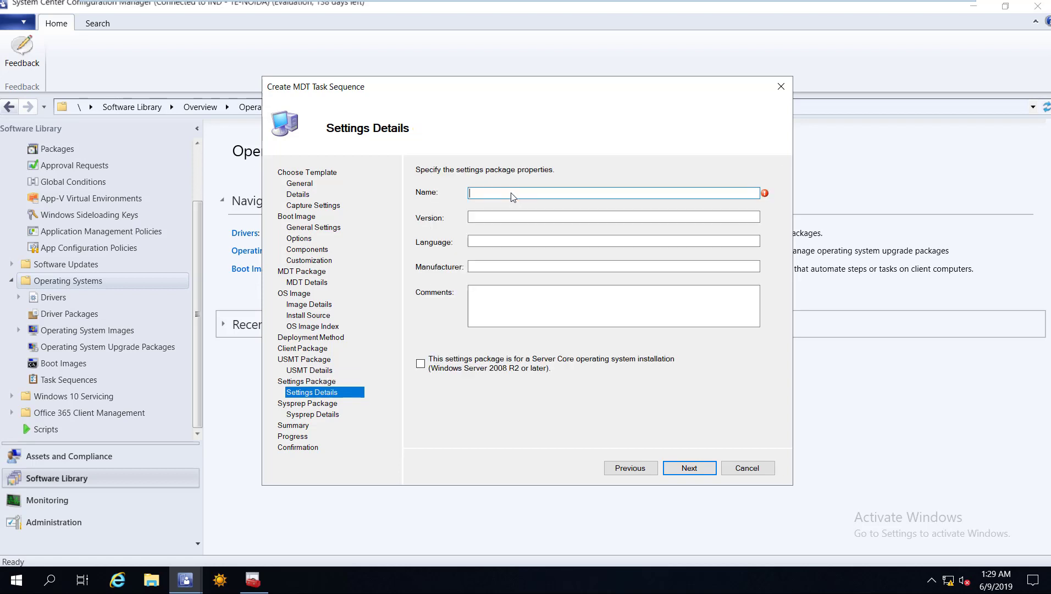
Name the package MDT Settings Package and skip Sysprep to reach the Summary.
{"action": "type", "text": "MDT "}
{"action": "type", "text": "Sett"}
{"action": "type", "text": "ings"}
{"action": "type", "text": " Pack"}
{"action": "key", "text": "BackSpace"}
{"action": "type", "text": "ckage"}
{"action": "left_click", "coordinate": [680, 469]}
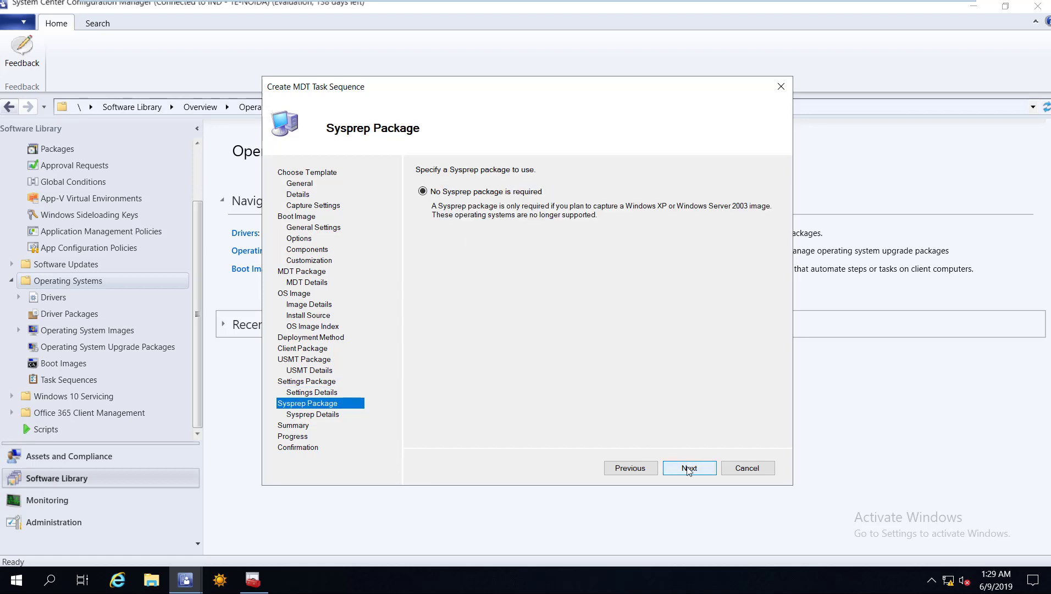
{"action": "left_click", "coordinate": [692, 469]}
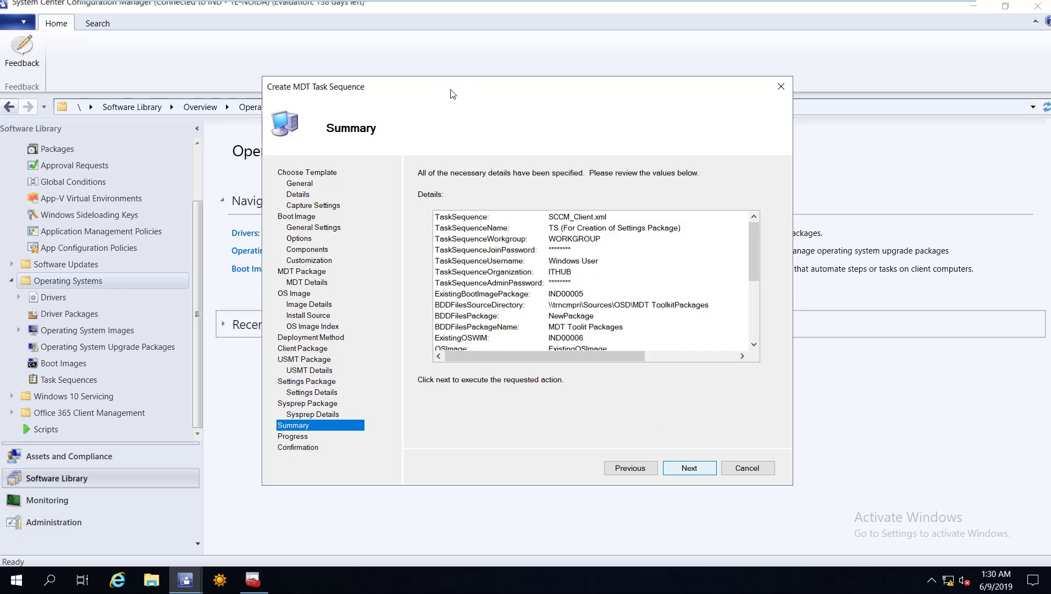
Create and import the MDT task sequence, then close the completed wizard.
{"action": "key", "text": "Return"}
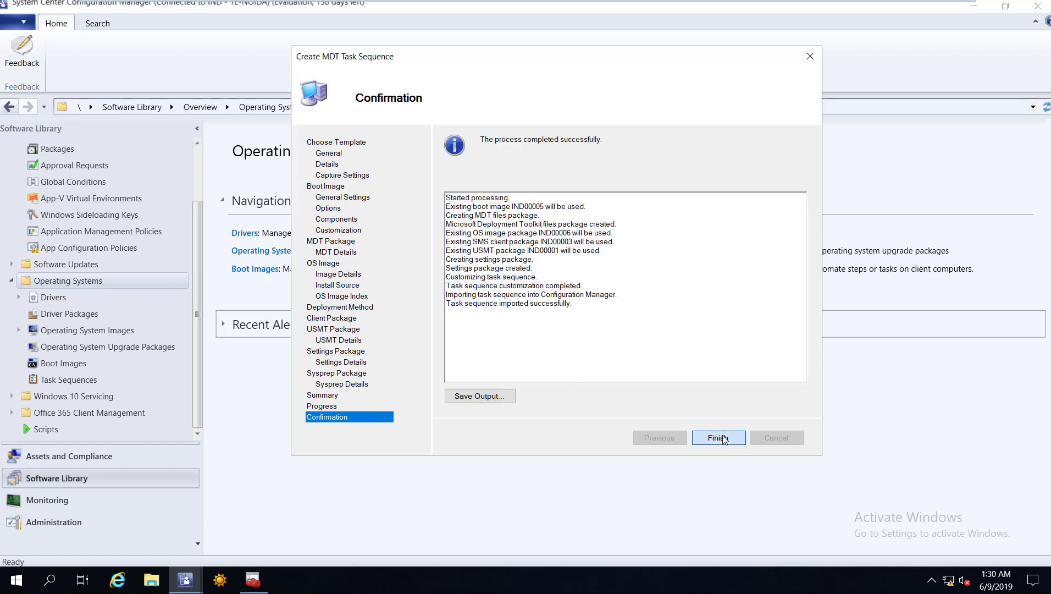
{"action": "left_click", "coordinate": [718, 438]}
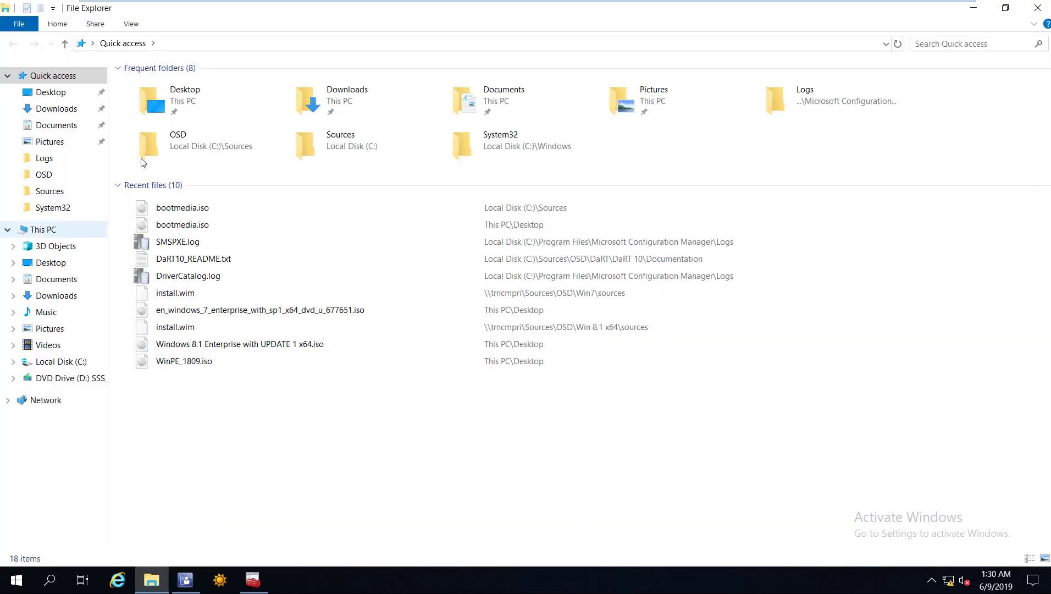
Browse C:\Sources\OSD, checking the MDT ToolkitPackages and MDT SettingsPackage folders.
{"action": "double_click", "coordinate": [154, 181]}
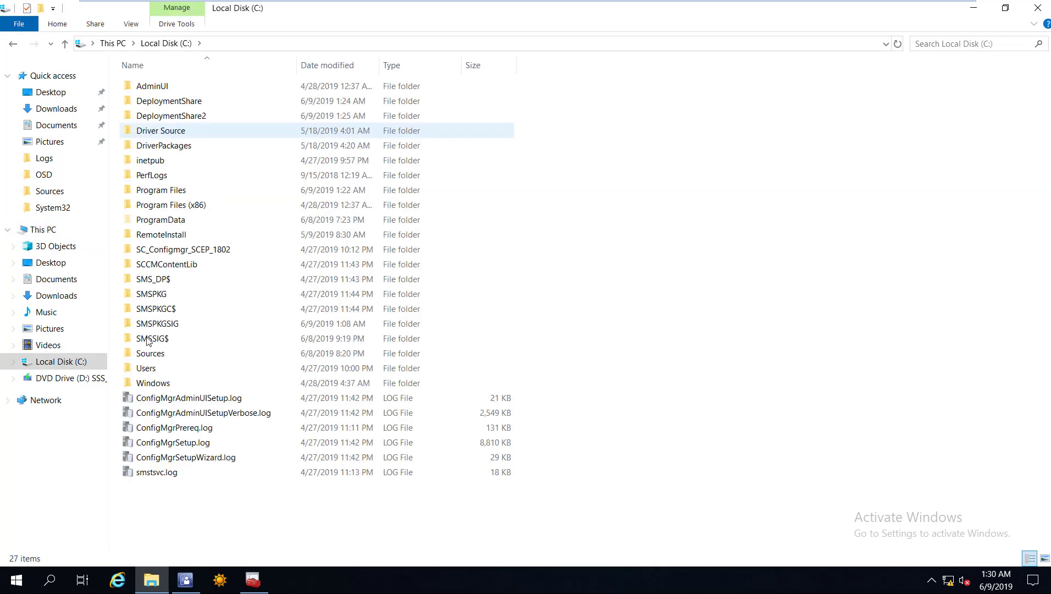
{"action": "double_click", "coordinate": [156, 355]}
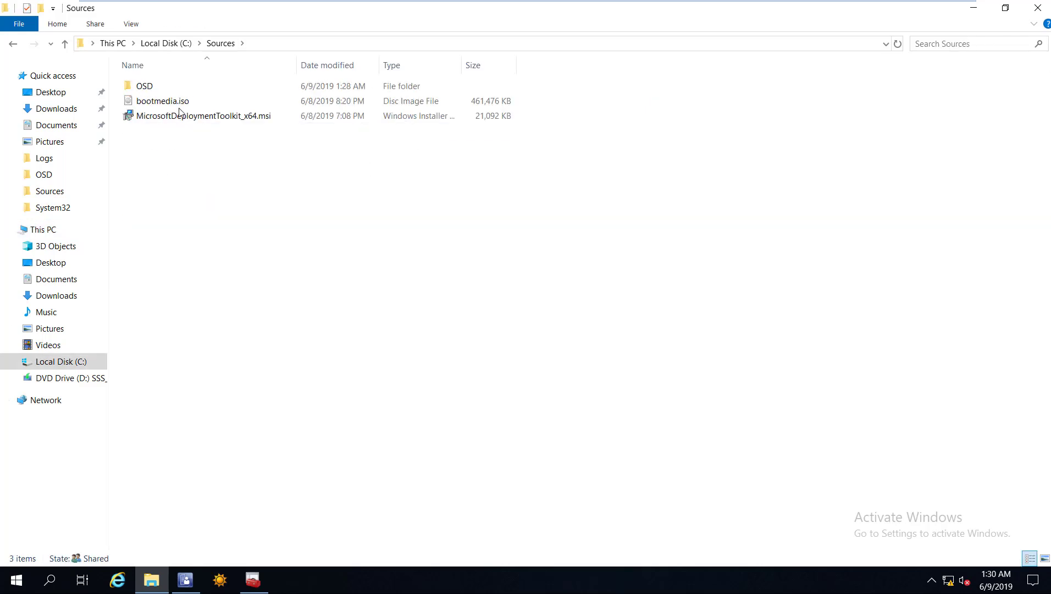
{"action": "key", "text": "Return"}
{"action": "double_click", "coordinate": [145, 99]}
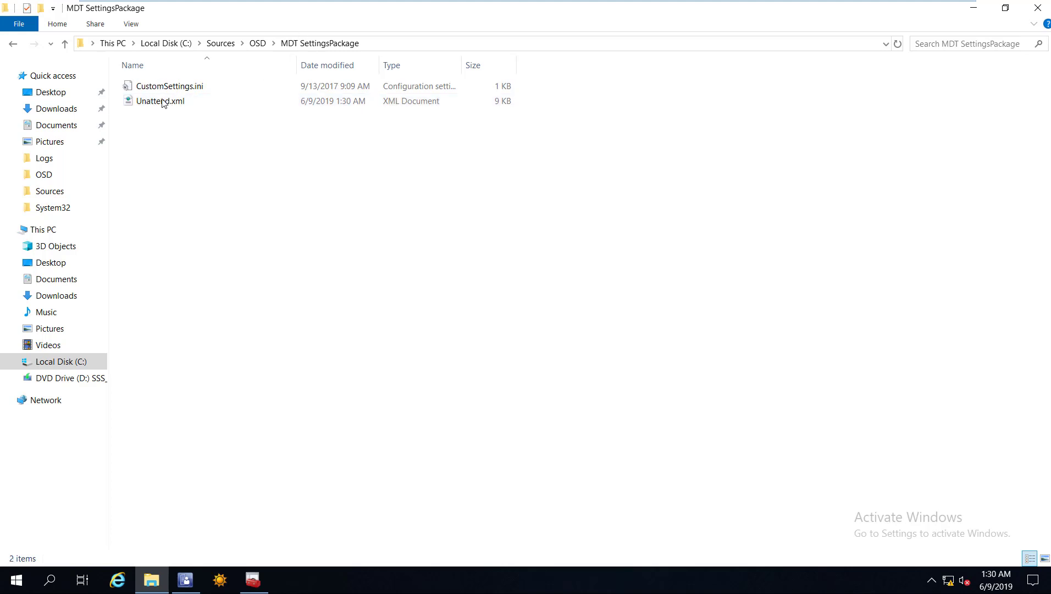
{"action": "left_click", "coordinate": [165, 88]}
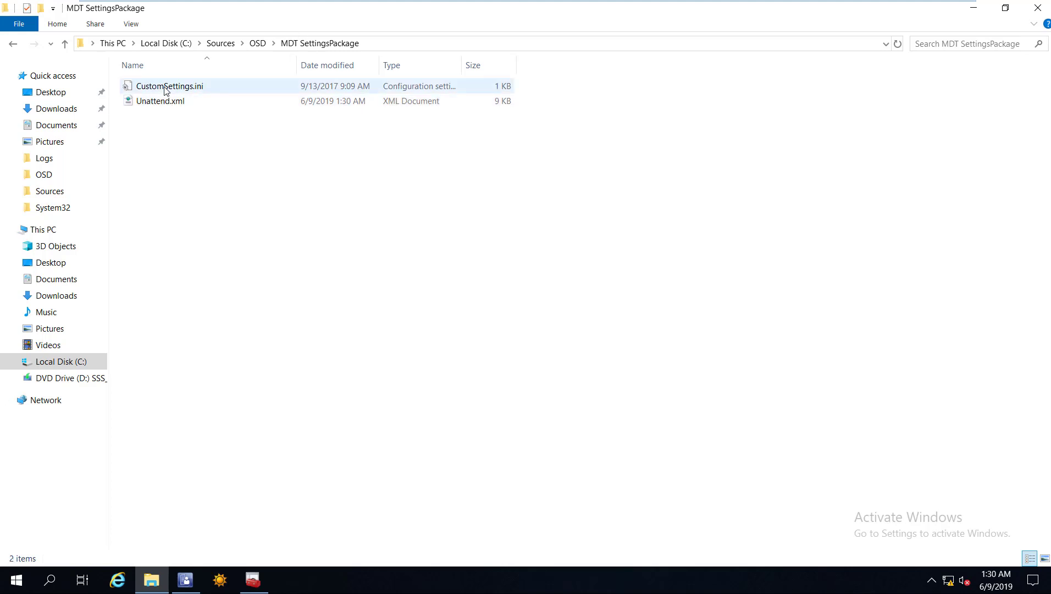
{"action": "key", "text": "BackSpace"}
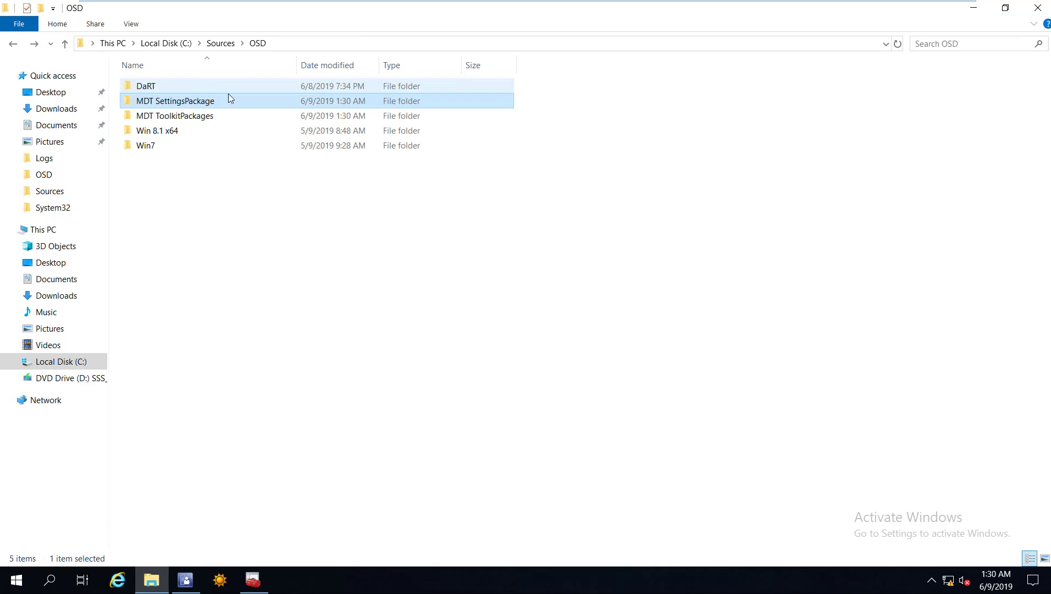
{"action": "key", "text": "Down"}
{"action": "key", "text": "Return"}
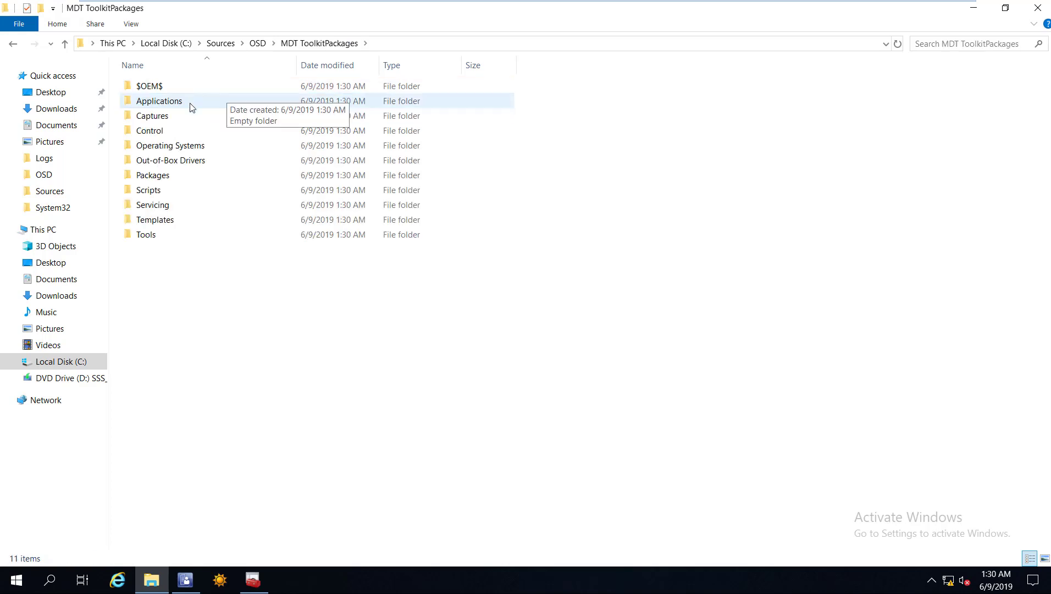
{"action": "key", "text": "BackSpace"}
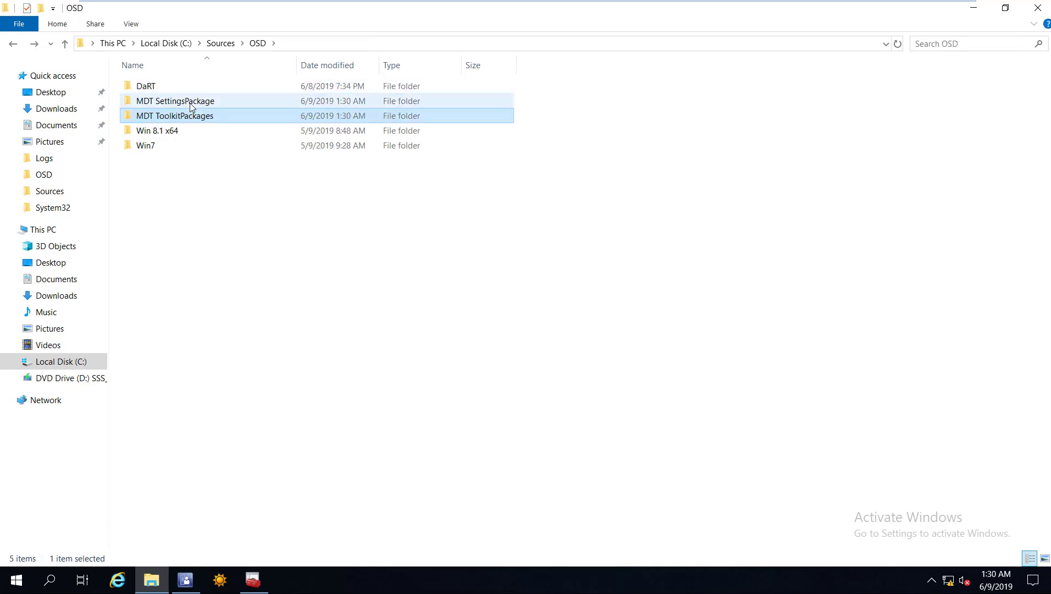
{"action": "double_click", "coordinate": [190, 99]}
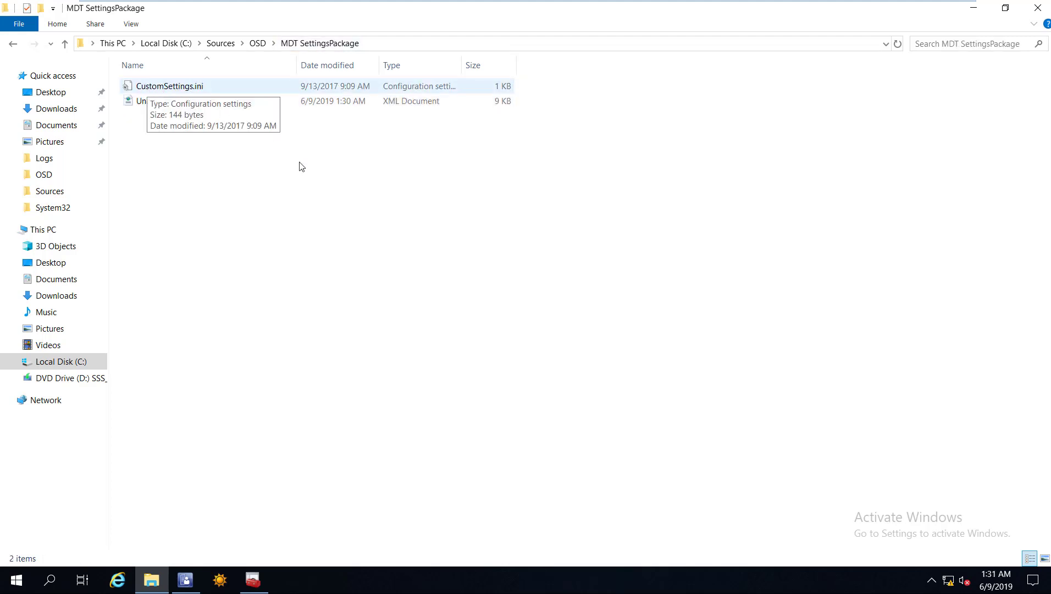
Open CustomSettings.ini in Notepad and start a new line after the last setting.
{"action": "key", "text": "Down"}
{"action": "key", "text": "Return"}
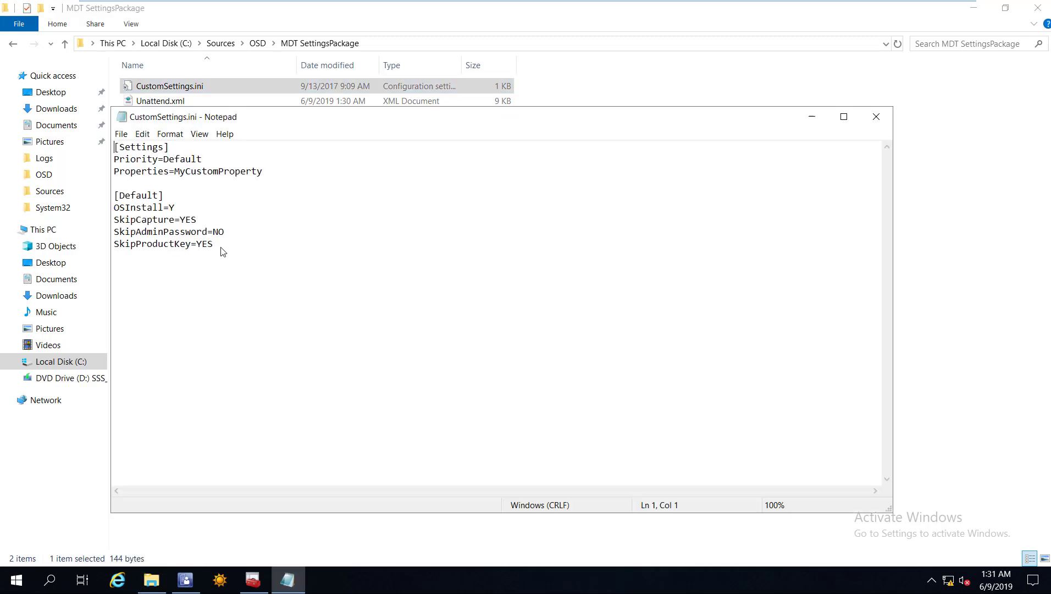
{"action": "left_click", "coordinate": [220, 248]}
{"action": "key", "text": "Return"}
{"action": "left_click", "coordinate": [186, 580]}
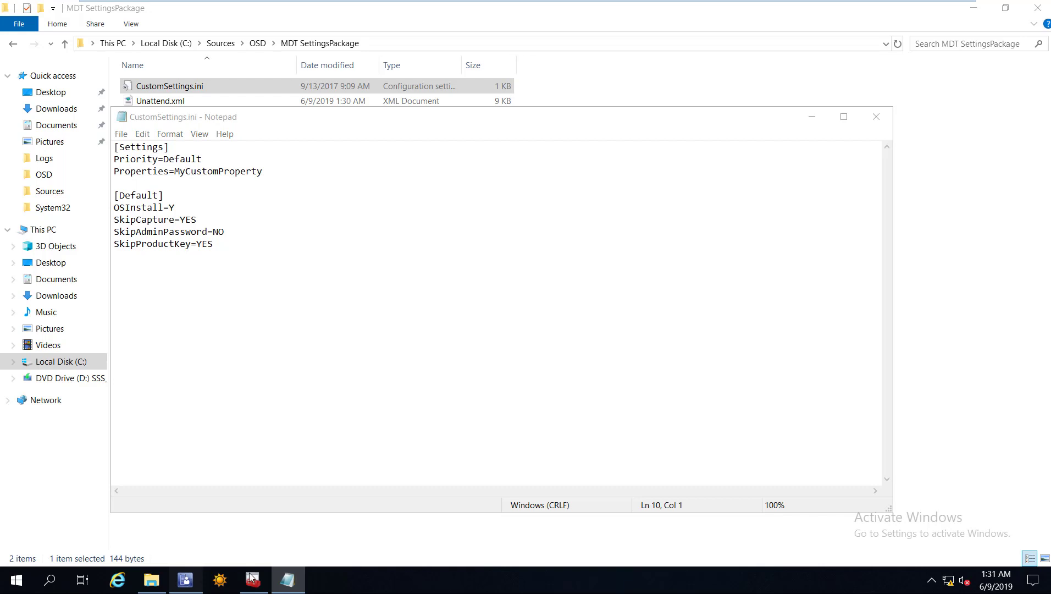
{"action": "key", "text": "alt+Tab"}
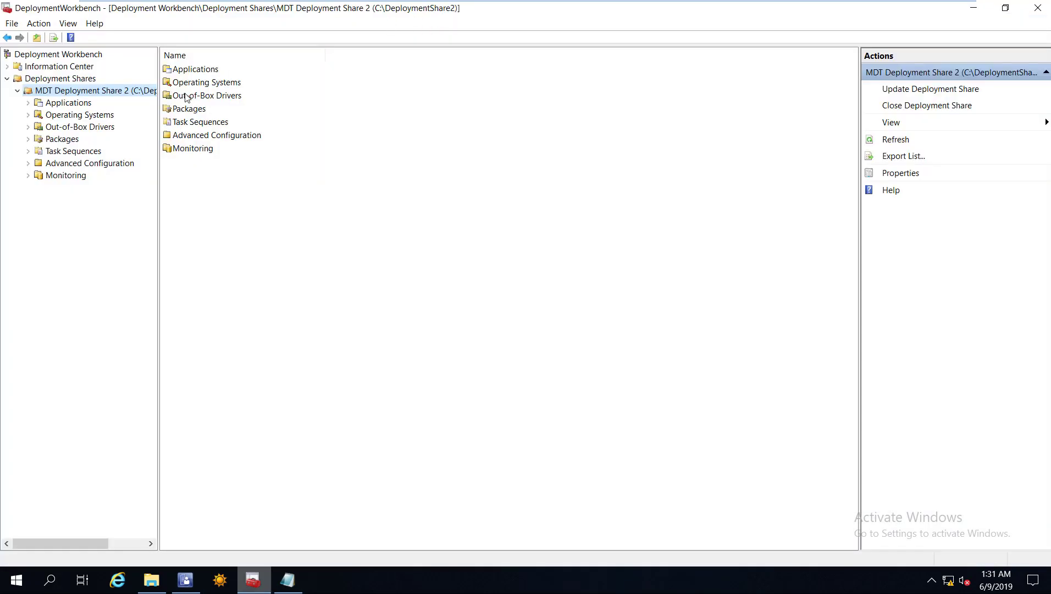
{"action": "right_click", "coordinate": [86, 90]}
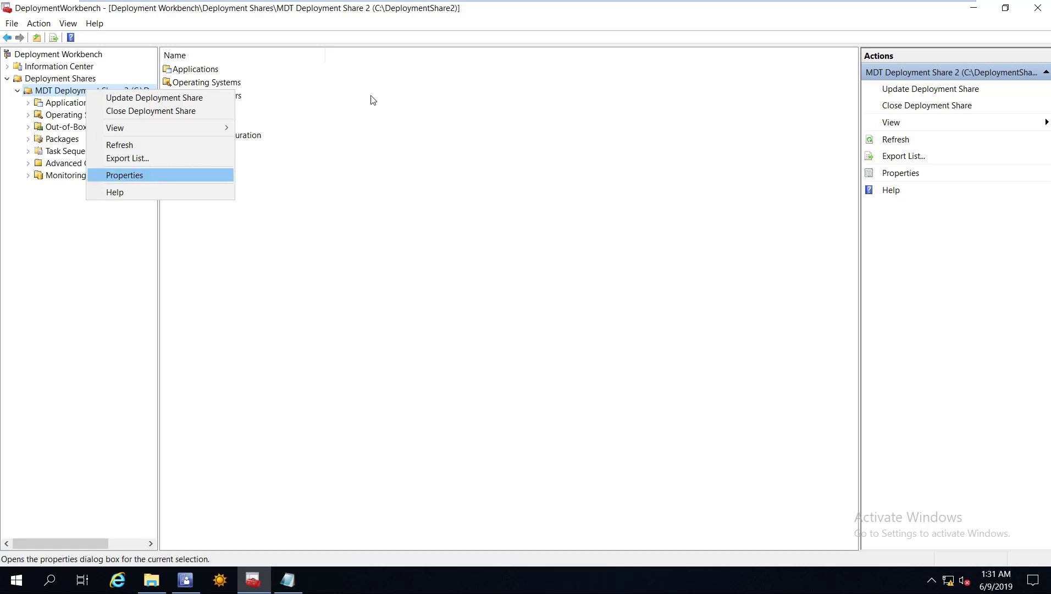
{"action": "key", "text": "Return"}
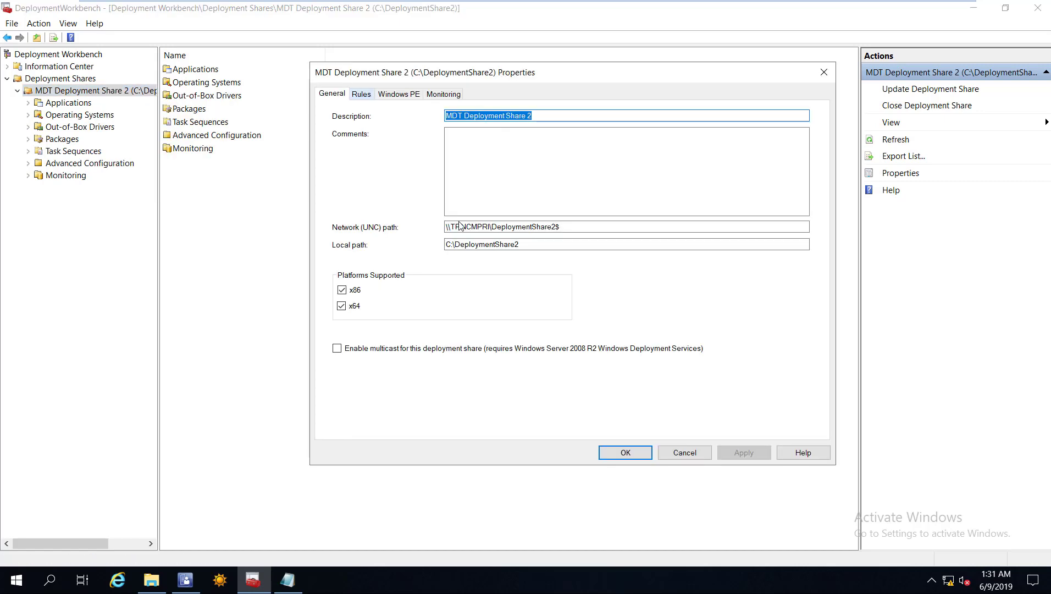
{"action": "key", "text": "ctrl+Tab"}
{"action": "key", "text": "shift+Left"}
{"action": "key", "text": "shift+Left"}
{"action": "key", "text": "shift+Left"}
{"action": "key", "text": "shift+Left"}
{"action": "key", "text": "shift+Left"}
{"action": "key", "text": "shift+Left"}
{"action": "key", "text": "shift+Left"}
{"action": "key", "text": "shift+Left"}
{"action": "key", "text": "shift+Left"}
{"action": "key", "text": "shift+Left"}
{"action": "key", "text": "shift+Left"}
{"action": "key", "text": "shift+Left"}
{"action": "key", "text": "shift+Left"}
{"action": "key", "text": "shift+Left"}
{"action": "key", "text": "shift+Left"}
{"action": "key", "text": "shift+Left"}
{"action": "key", "text": "shift+Left"}
{"action": "key", "text": "shift+Left"}
{"action": "key", "text": "shift+Left"}
{"action": "key", "text": "shift+Left"}
{"action": "key", "text": "shift+Left"}
{"action": "key", "text": "shift+Left"}
{"action": "key", "text": "shift+Left"}
{"action": "key", "text": "shift+Left"}
{"action": "key", "text": "shift+Left"}
{"action": "key", "text": "shift+Left"}
{"action": "key", "text": "shift+Left"}
{"action": "key", "text": "shift+Left"}
{"action": "key", "text": "shift+Left"}
{"action": "key", "text": "shift+Left"}
{"action": "key", "text": "ctrl+c"}
{"action": "right_click", "coordinate": [393, 222]}
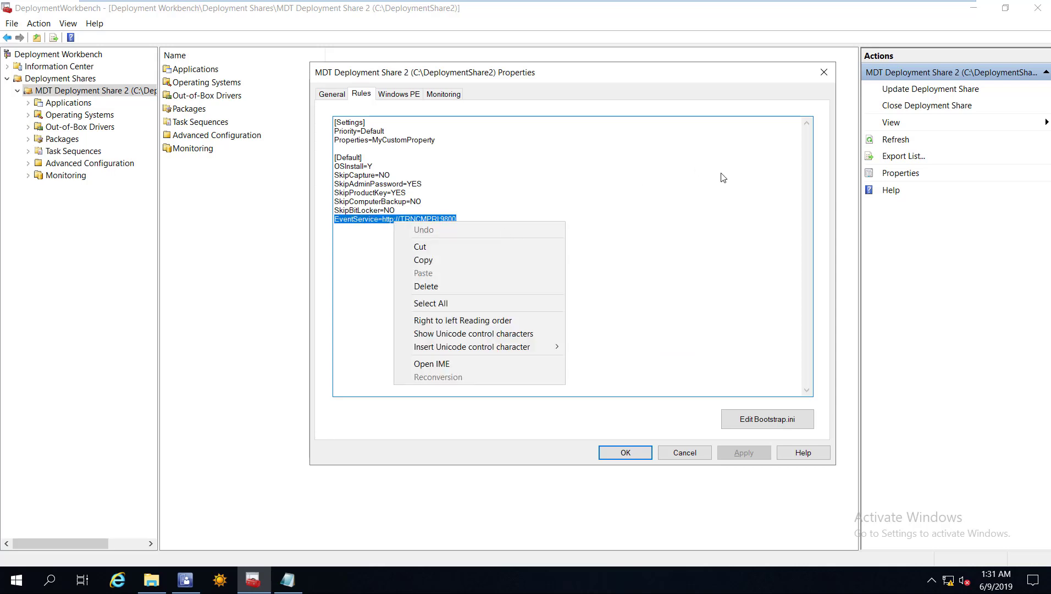
{"action": "left_click", "coordinate": [825, 70]}
{"action": "left_click", "coordinate": [825, 70]}
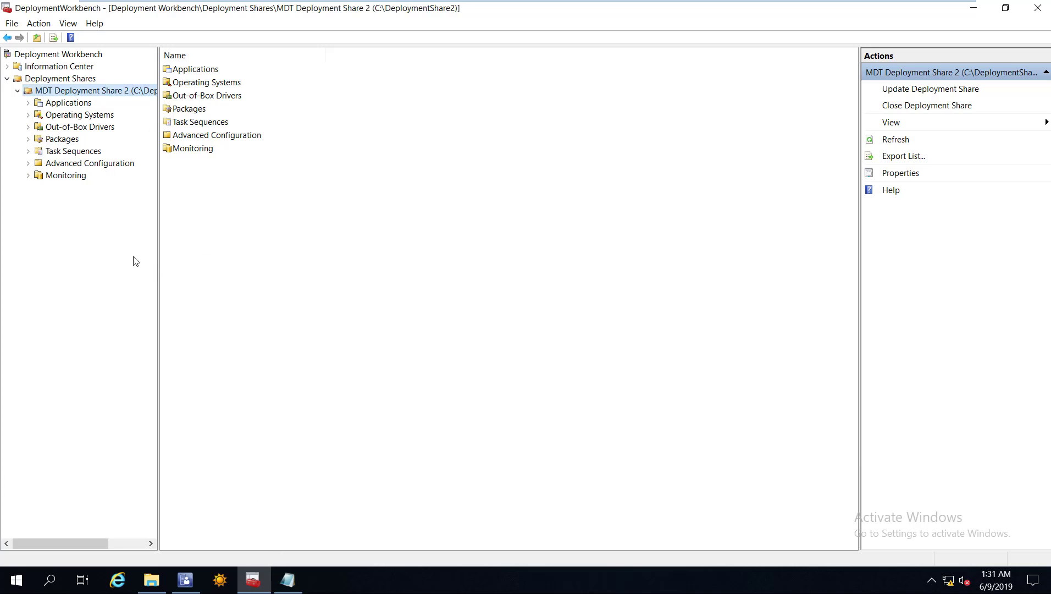
{"action": "key", "text": "alt+Tab"}
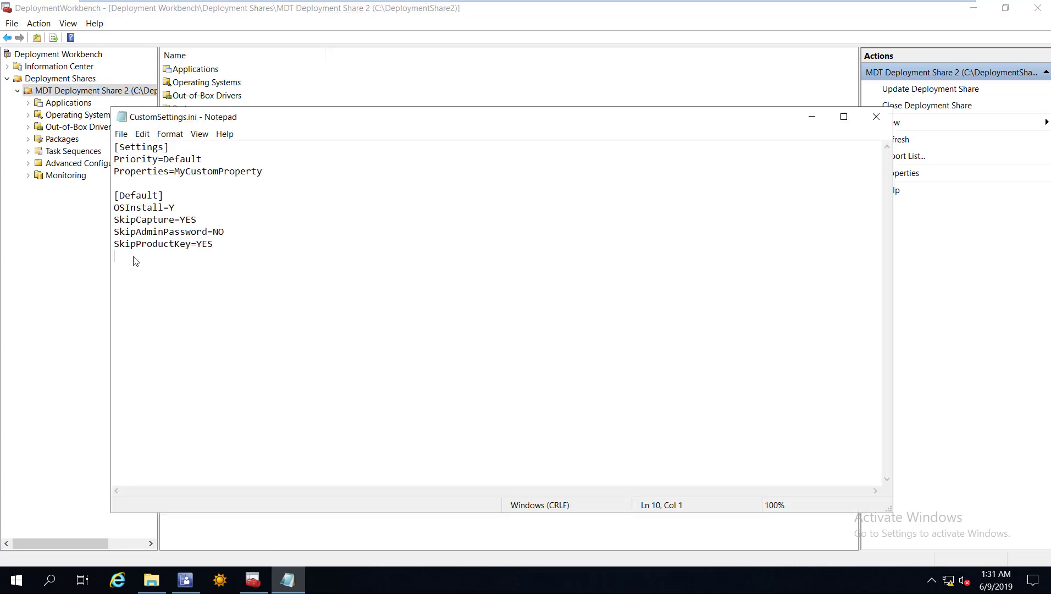
{"action": "key", "text": "ctrl+v"}
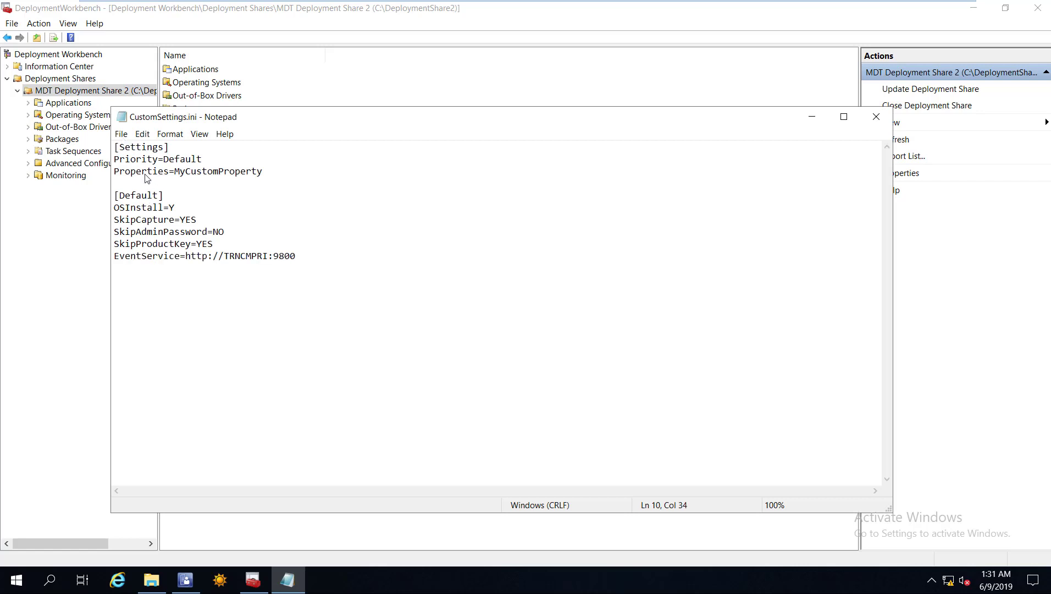
{"action": "key", "text": "alt+f"}
{"action": "key", "text": "Down"}
{"action": "key", "text": "Down"}
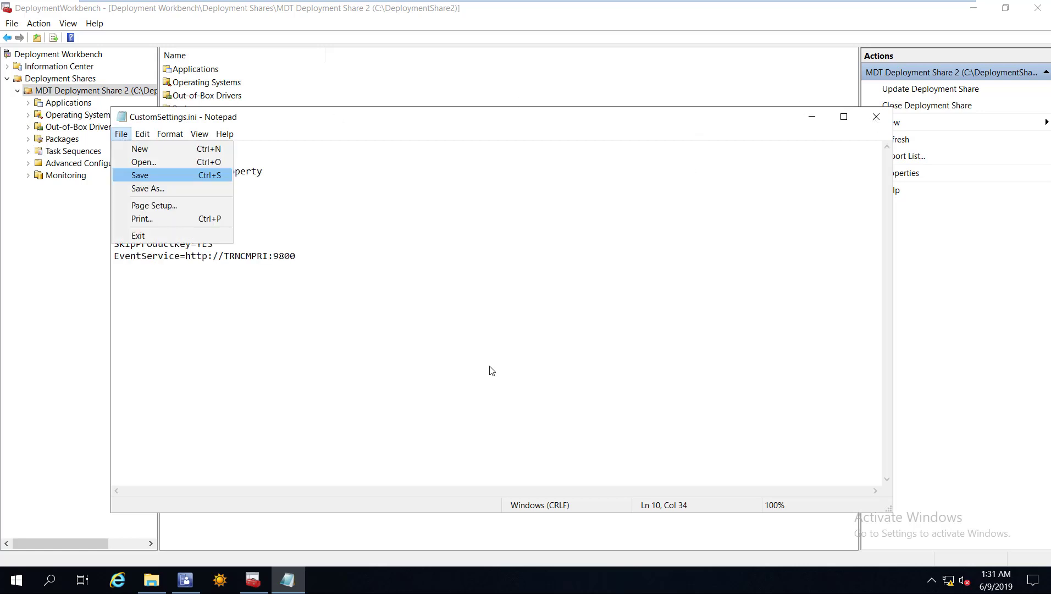
{"action": "key", "text": "Return"}
{"action": "key", "text": "alt+F4"}
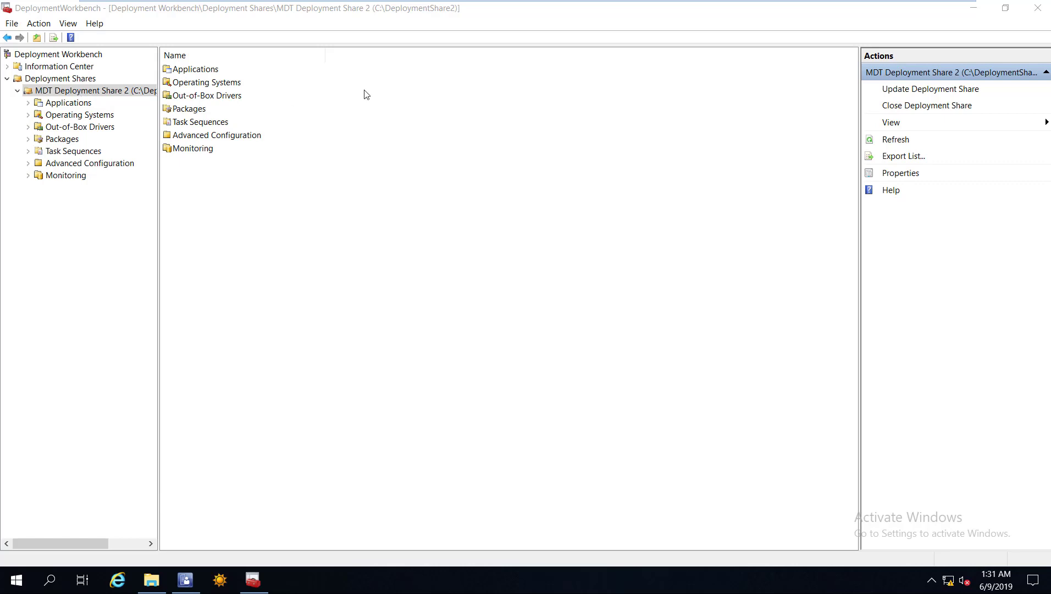
Switch MDT Deployment Share 2's Windows PE platform to x64.
{"action": "key", "text": "shift+F10"}
{"action": "key", "text": "Up"}
{"action": "key", "text": "Up"}
{"action": "key", "text": "Return"}
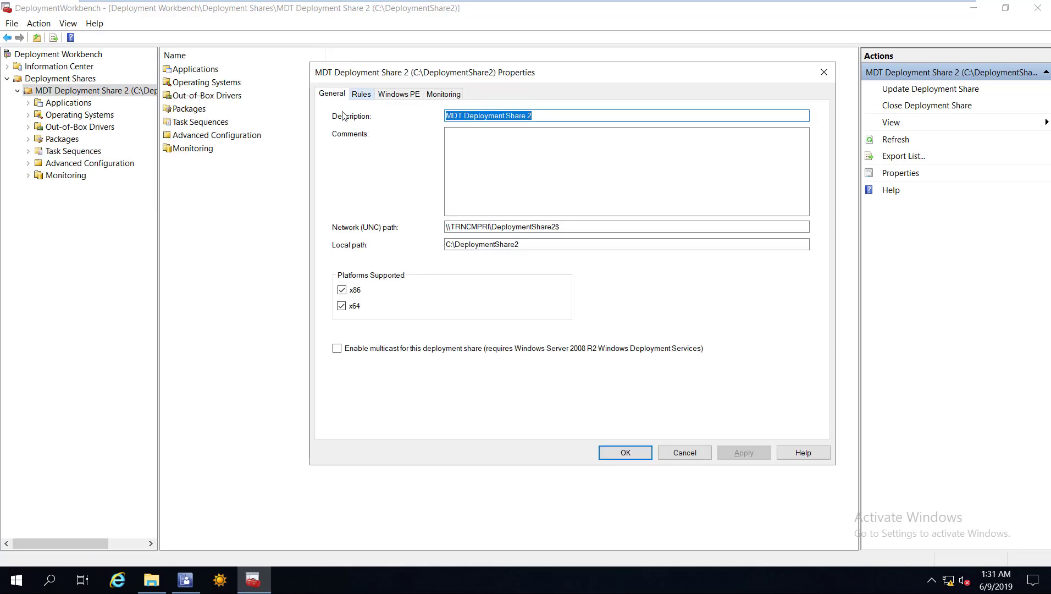
{"action": "left_click", "coordinate": [365, 98]}
{"action": "key", "text": "ctrl+Tab"}
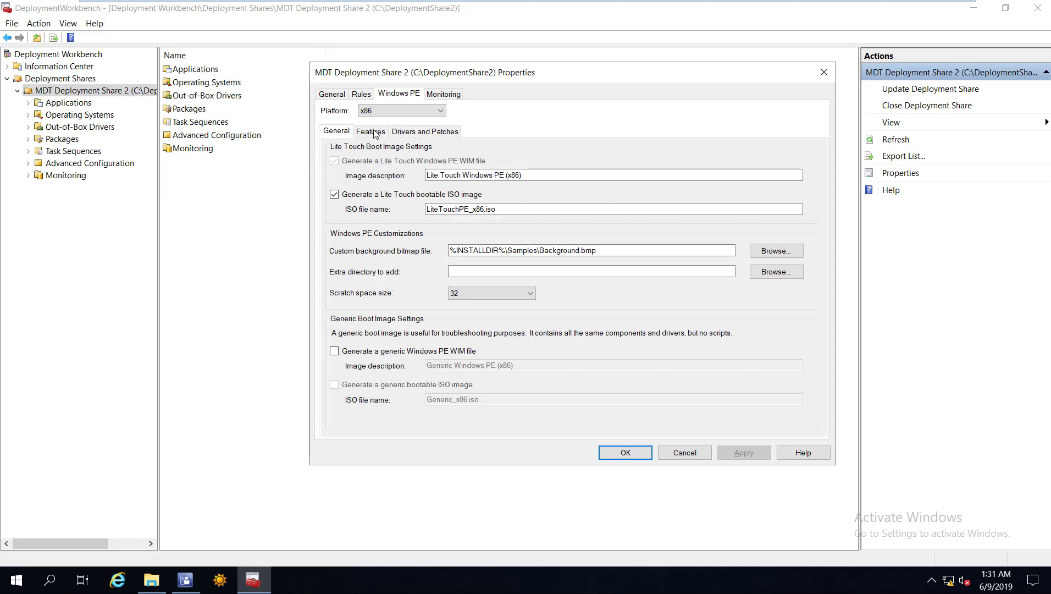
{"action": "key", "text": "alt+Down"}
{"action": "key", "text": "Down"}
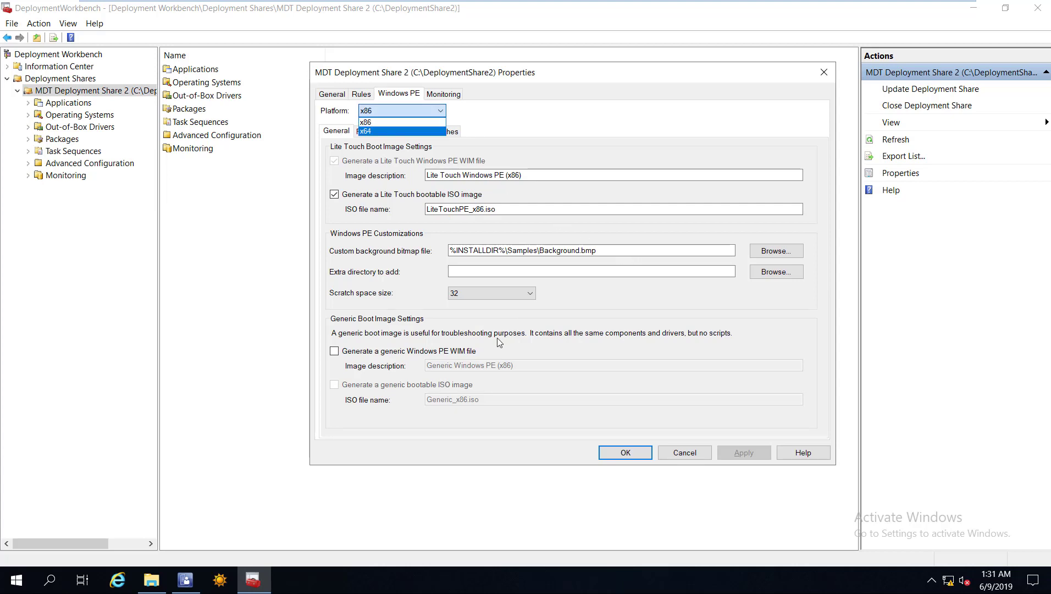
{"action": "key", "text": "Return"}
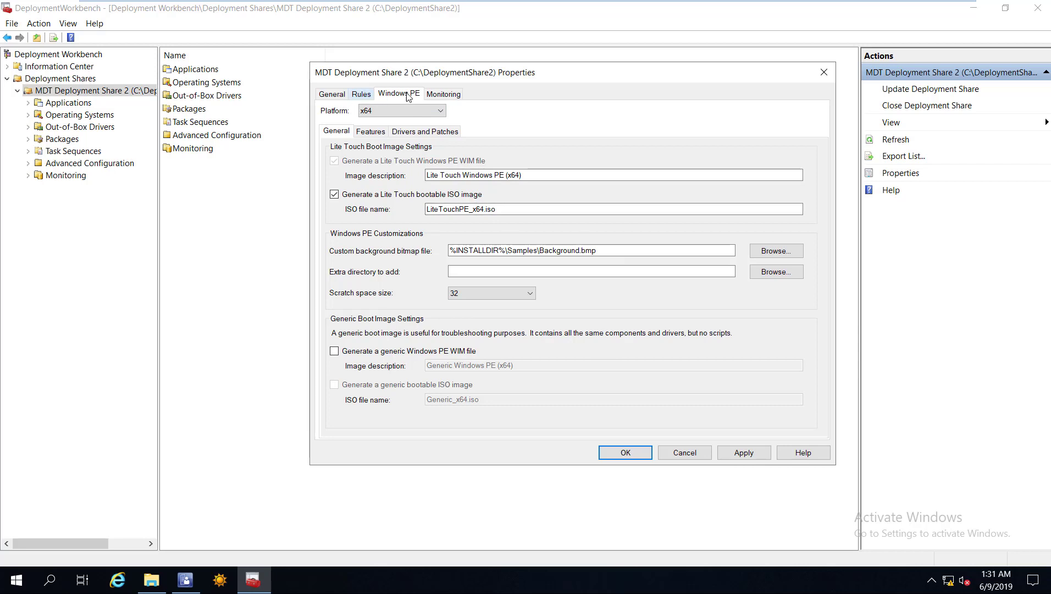
Review the x64 Windows PE Feature Packs list under the Features tab.
{"action": "left_click", "coordinate": [361, 94]}
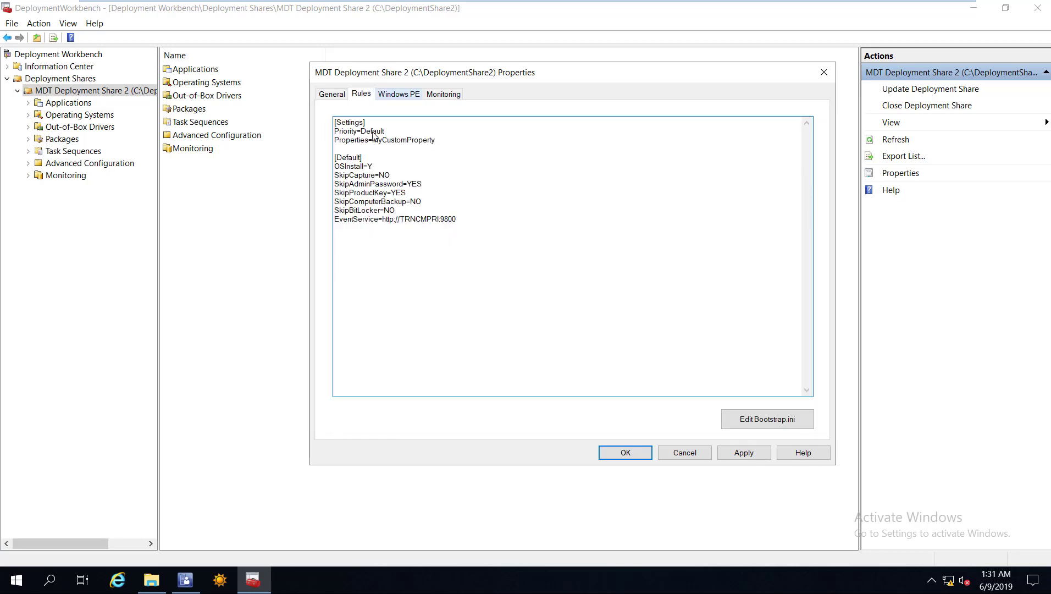
{"action": "left_click", "coordinate": [399, 94]}
{"action": "left_click", "coordinate": [370, 133]}
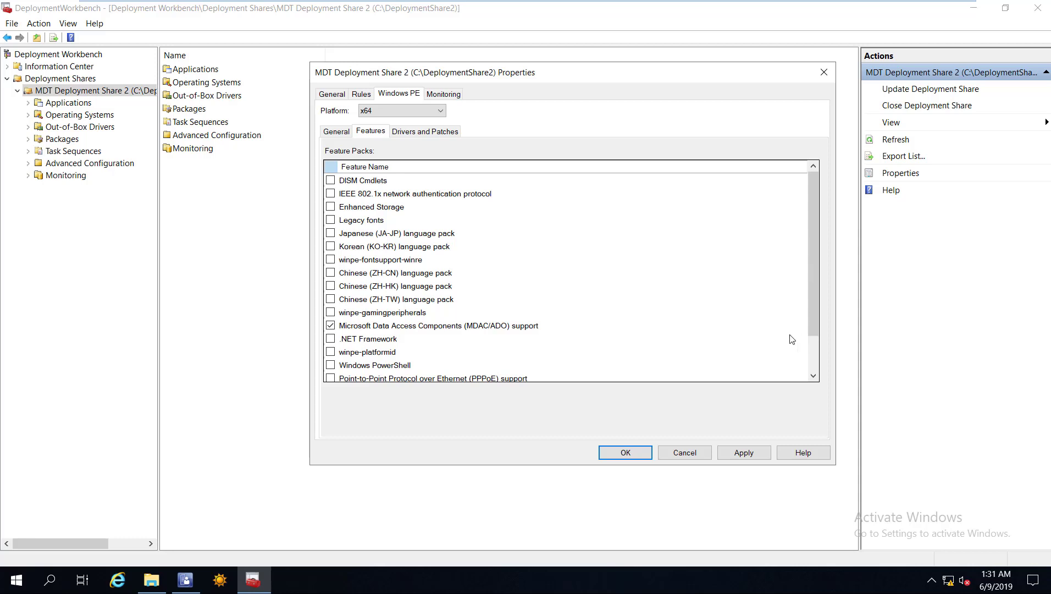
{"action": "scroll", "coordinate": [811, 336], "scroll_direction": "down", "scroll_amount": 2}
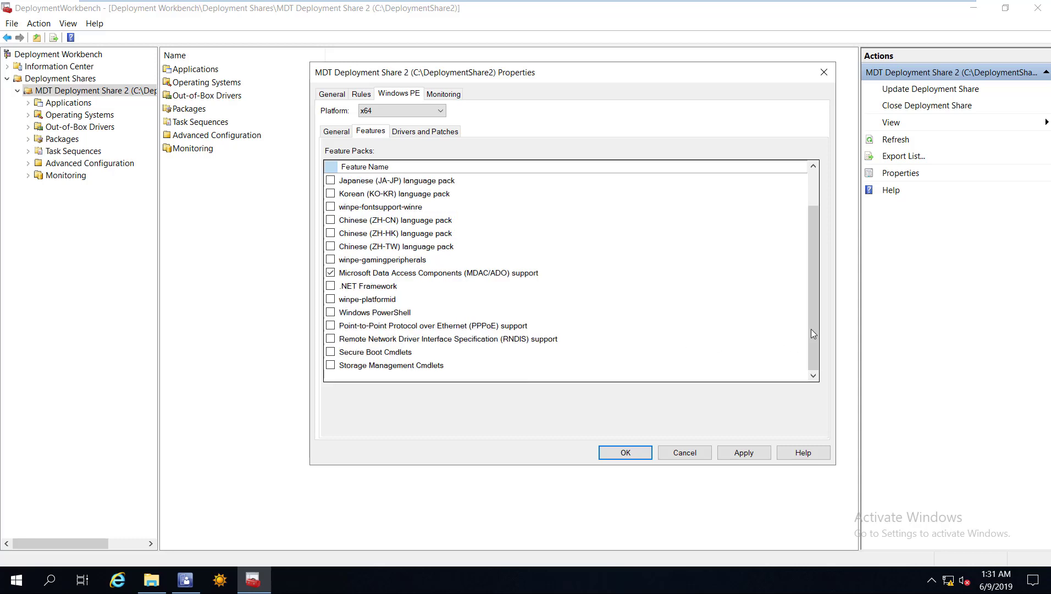
{"action": "left_click_drag", "start_coordinate": [812, 273], "coordinate": [328, 116]}
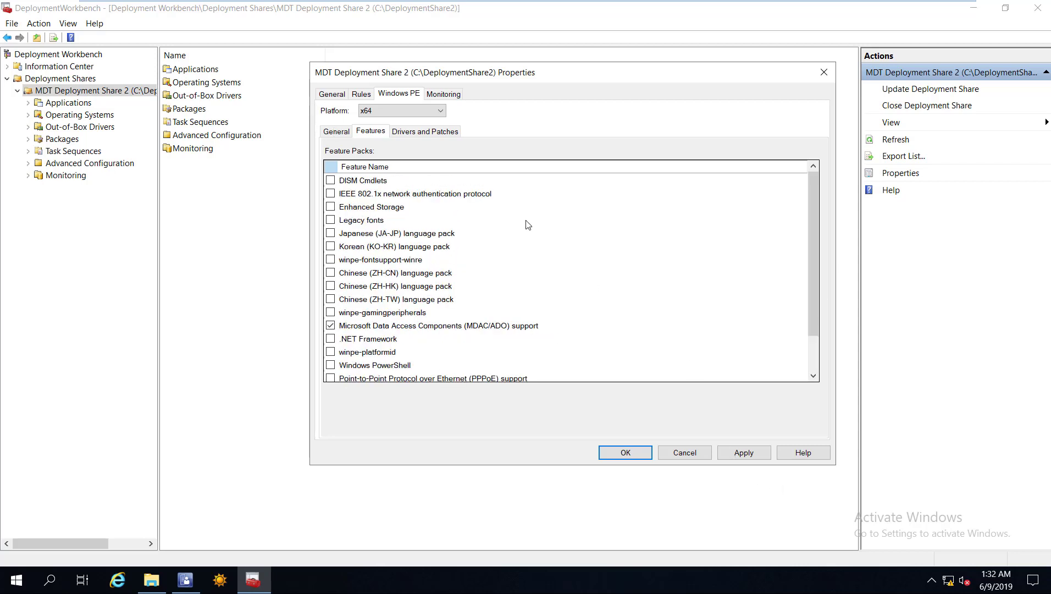
{"action": "left_click", "coordinate": [744, 453]}
Apply the x64 Windows PE settings, go to This PC, and bring up Configuration Manager.
{"action": "left_click", "coordinate": [632, 453]}
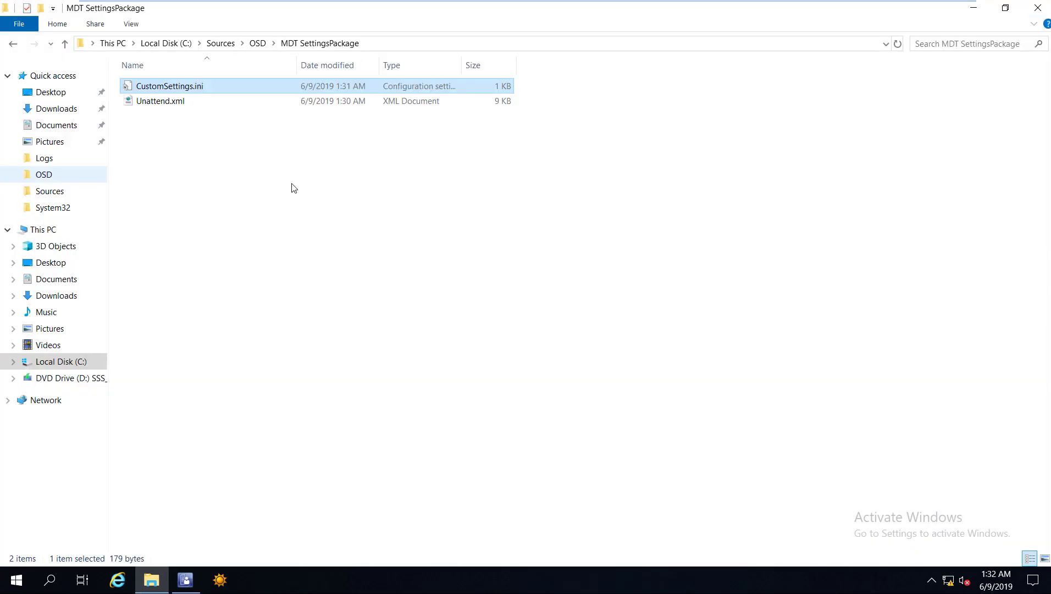
{"action": "left_click", "coordinate": [43, 229]}
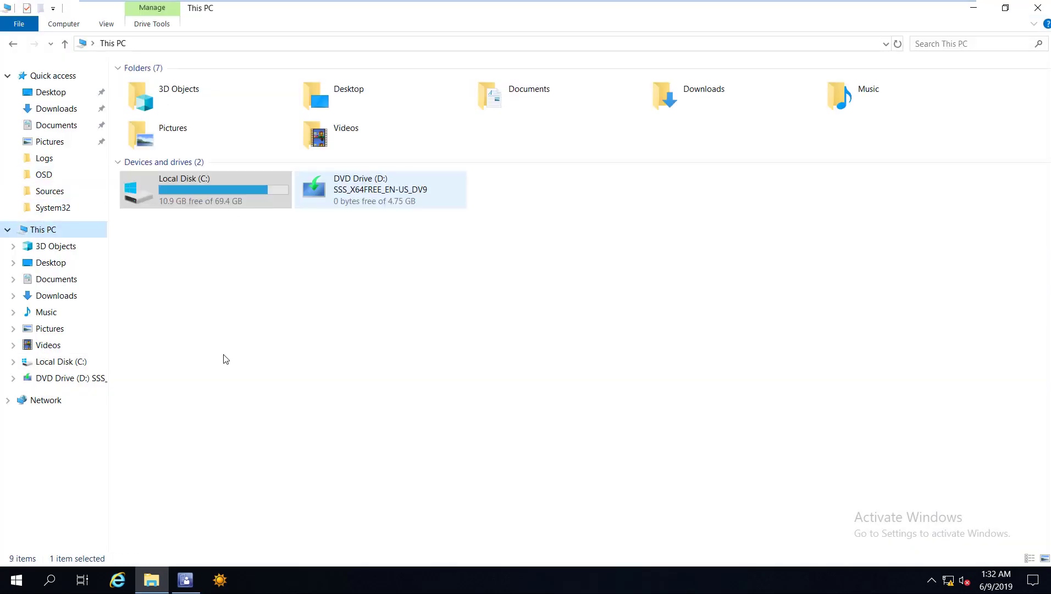
{"action": "key", "text": "alt+Tab"}
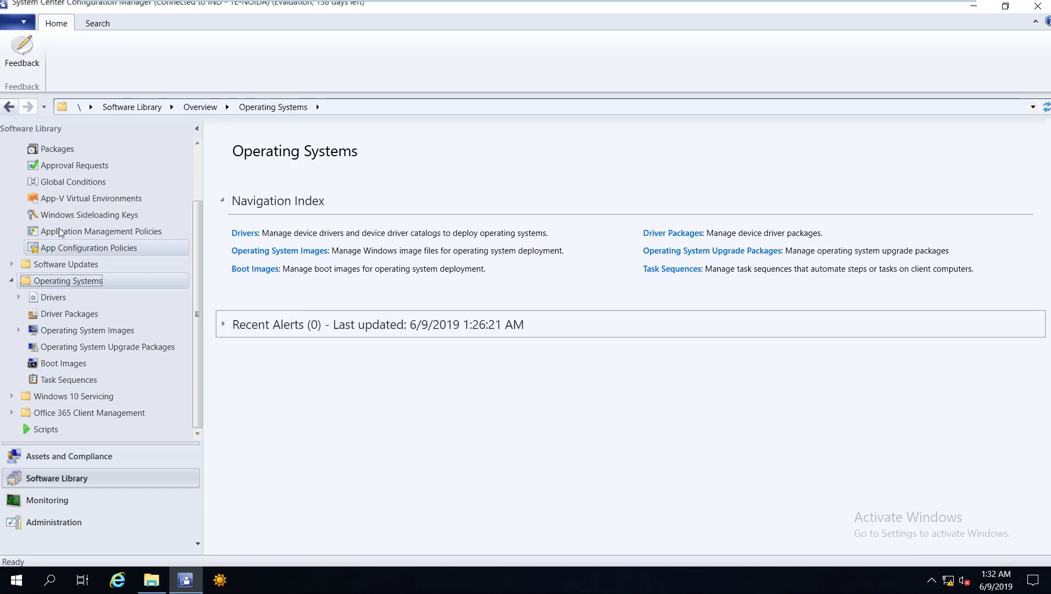
Compare the MDT Settings Package and MDT Toolit Packages details, then pick Local Disk (C:) in Explorer.
{"action": "scroll", "coordinate": [61, 236], "scroll_direction": "up", "scroll_amount": 2}
{"action": "key", "text": "p"}
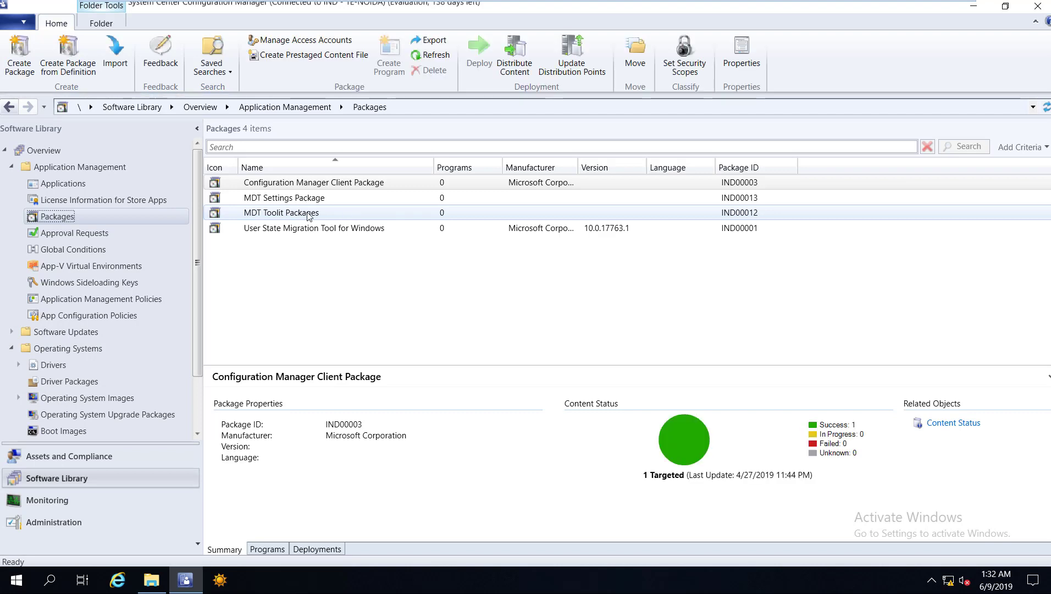
{"action": "left_click", "coordinate": [302, 199]}
{"action": "key", "text": "Down"}
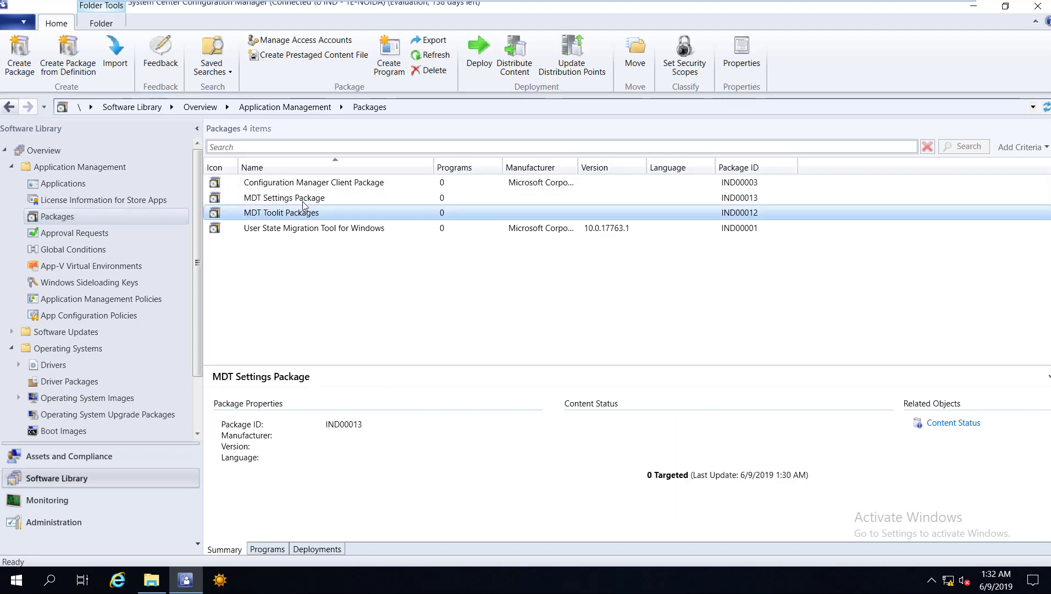
{"action": "left_click", "coordinate": [300, 199]}
{"action": "left_click", "coordinate": [303, 214]}
{"action": "left_click", "coordinate": [289, 200]}
{"action": "key", "text": "Down"}
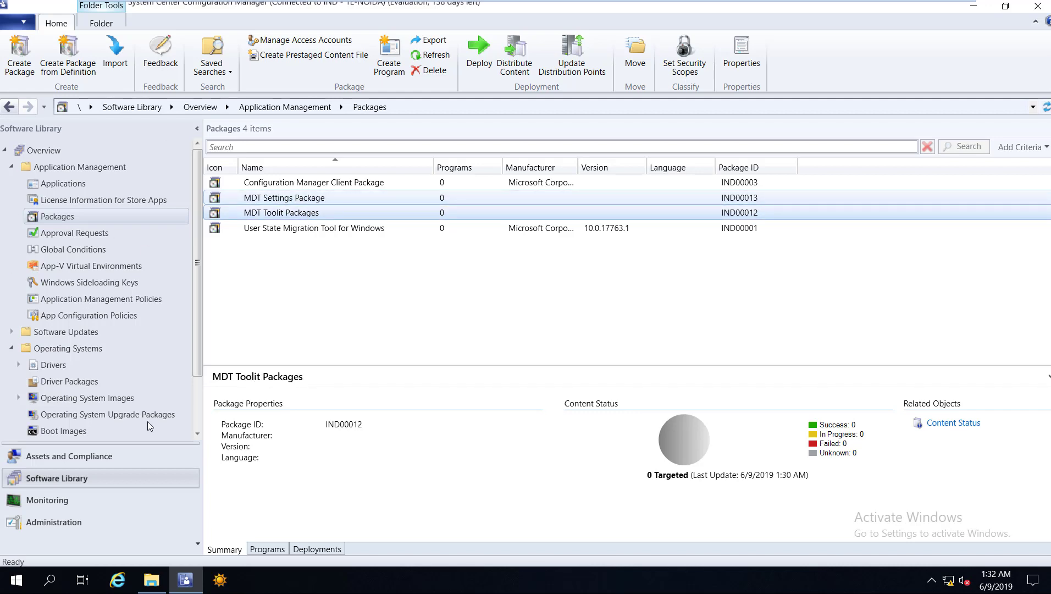
{"action": "key", "text": "Up"}
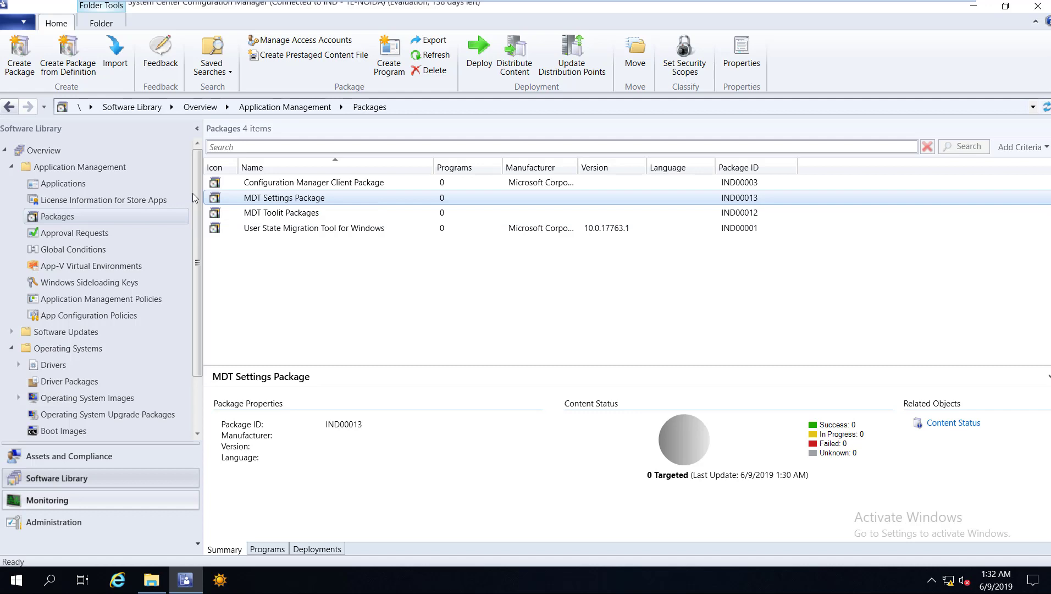
{"action": "key", "text": "alt+Tab"}
{"action": "left_click", "coordinate": [206, 191]}
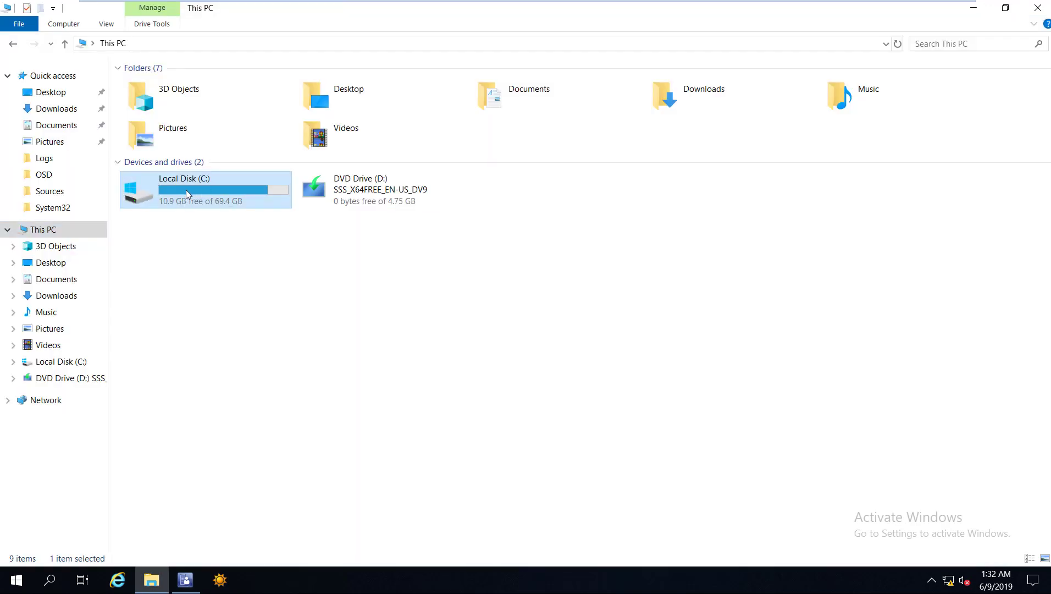
Browse to C:\Sources\OSD\DaRT\DaRT 10\Installers\en-us\x64.
{"action": "double_click", "coordinate": [185, 194]}
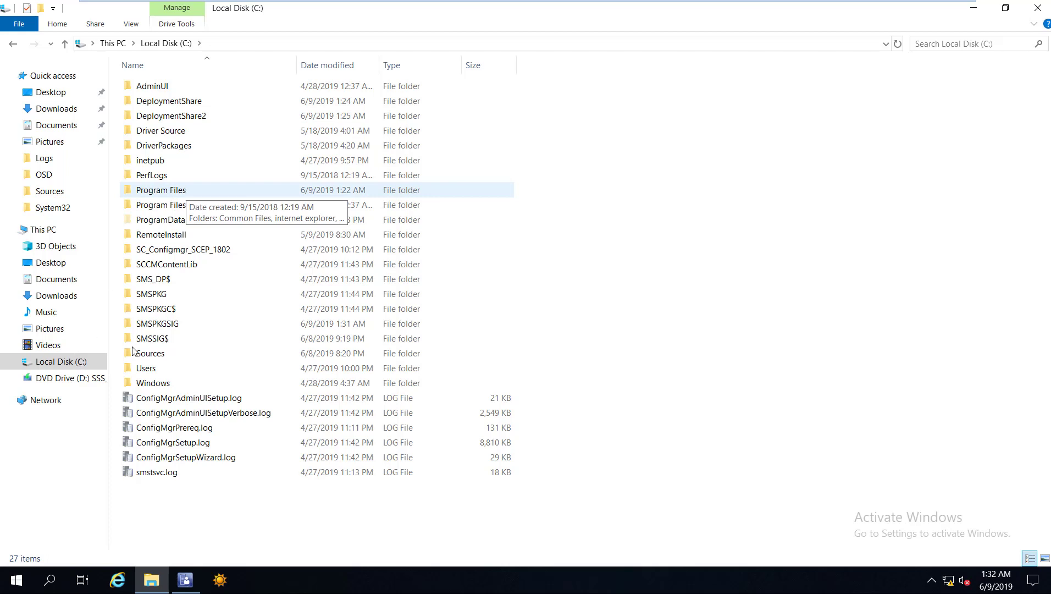
{"action": "left_click", "coordinate": [160, 356]}
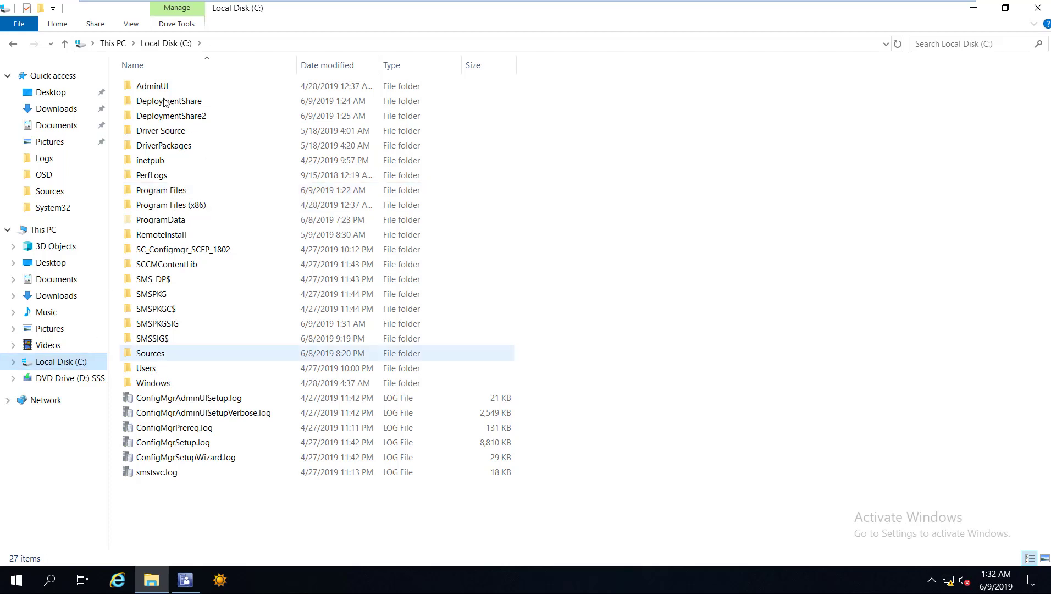
{"action": "key", "text": "Return"}
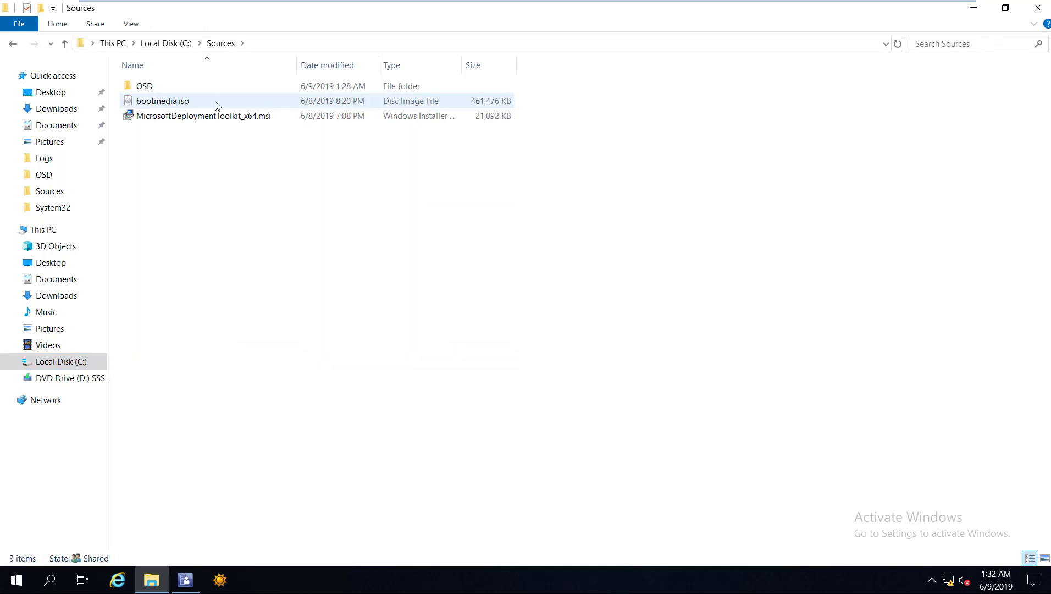
{"action": "double_click", "coordinate": [157, 88]}
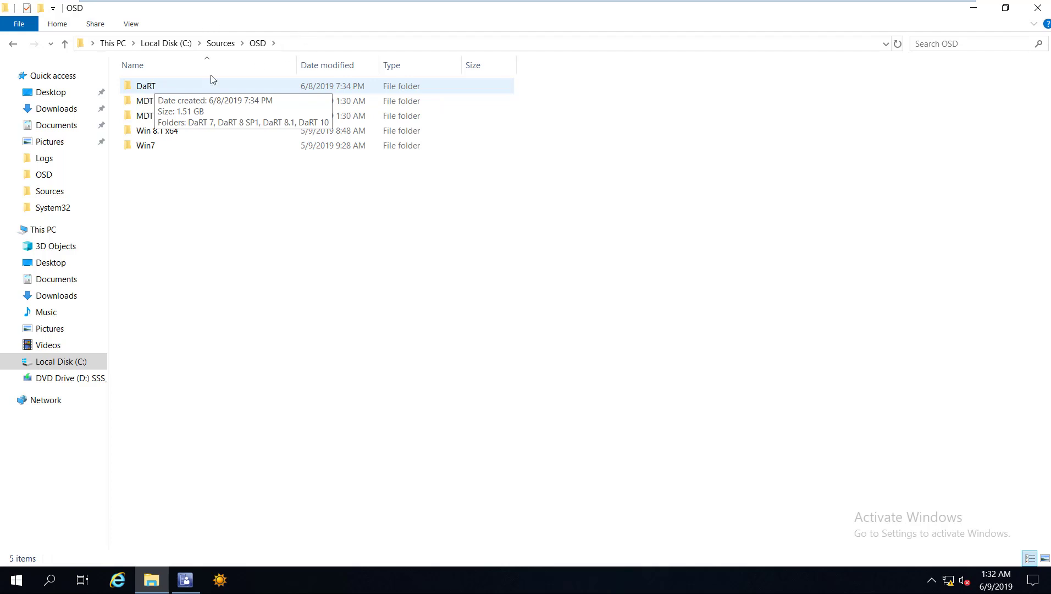
{"action": "key", "text": "Return"}
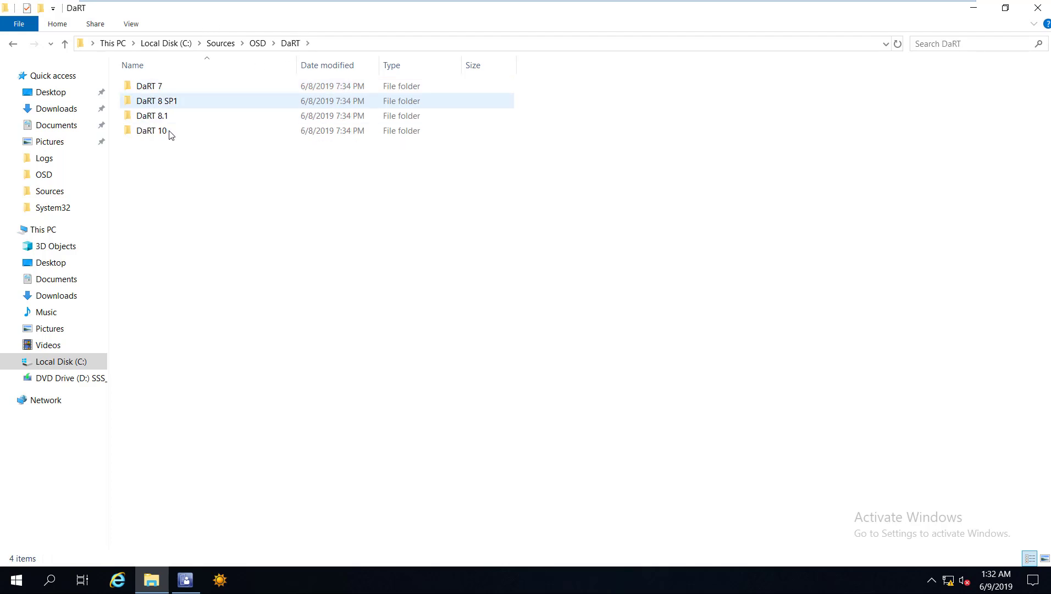
{"action": "mouse_move", "coordinate": [170, 135]}
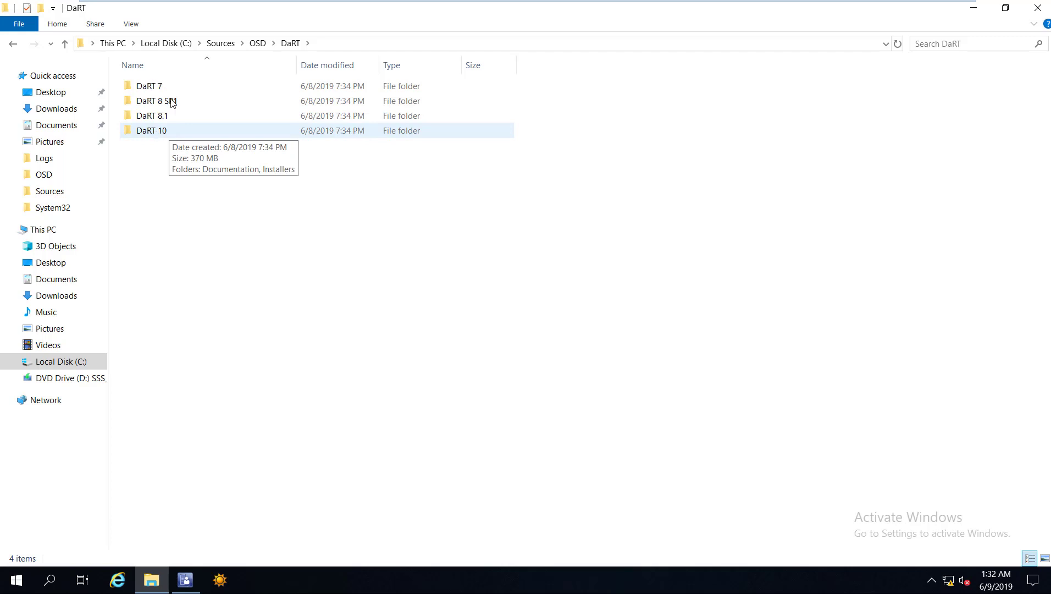
{"action": "key", "text": "Return"}
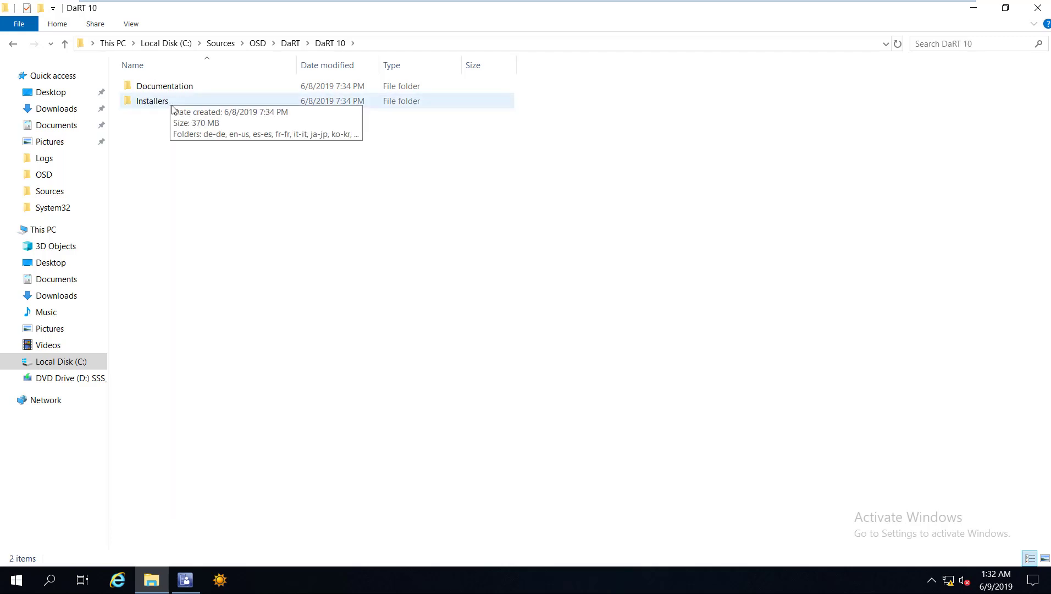
{"action": "double_click", "coordinate": [172, 106]}
{"action": "left_click", "coordinate": [155, 95]}
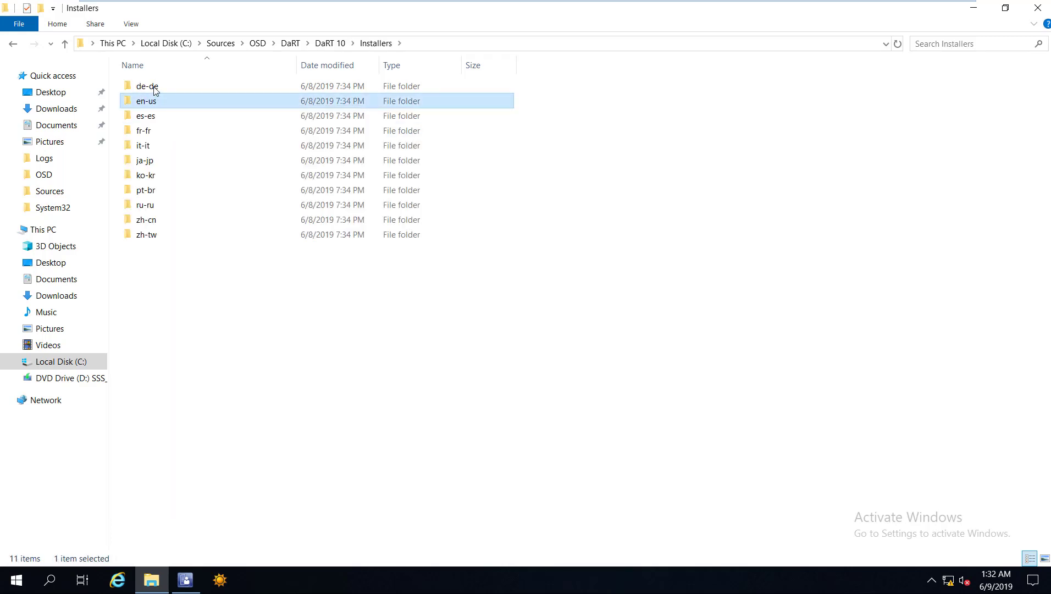
{"action": "key", "text": "Return"}
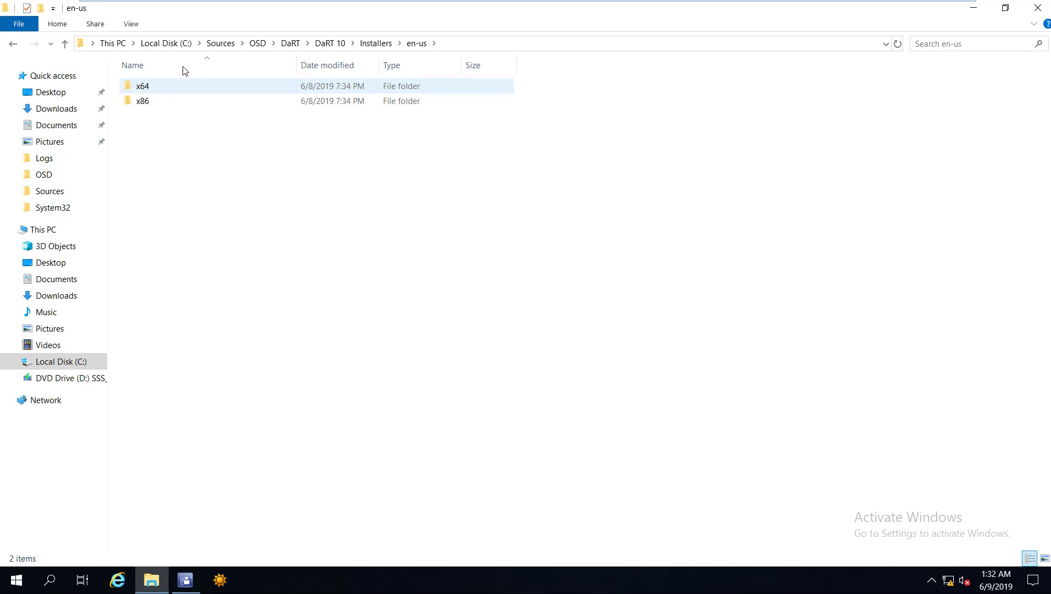
{"action": "double_click", "coordinate": [165, 87]}
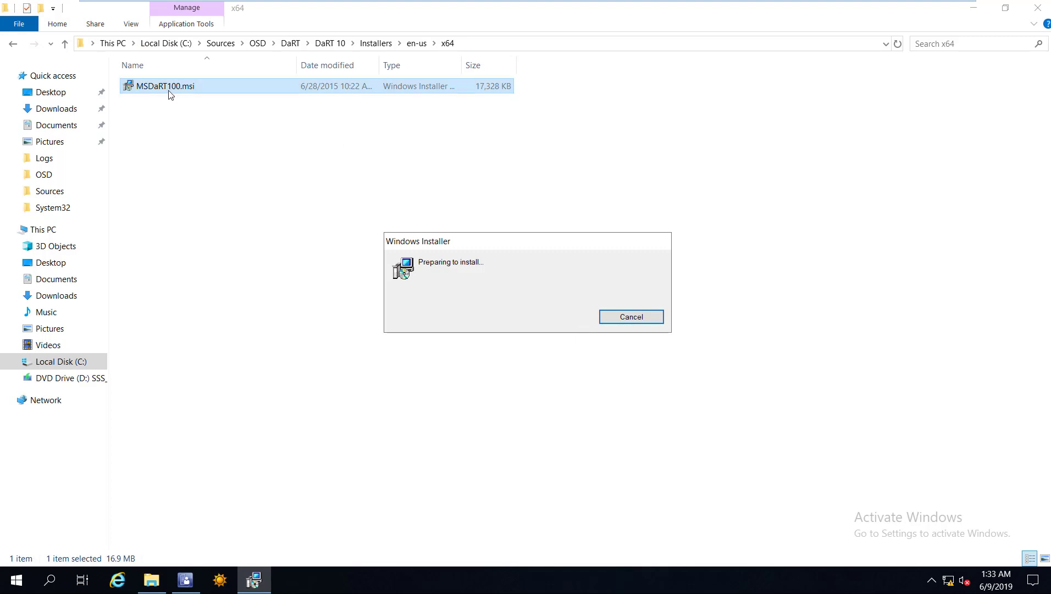
Start DaRT 10 setup, accept the license, and keep the default installation folder.
{"action": "left_click", "coordinate": [473, 245]}
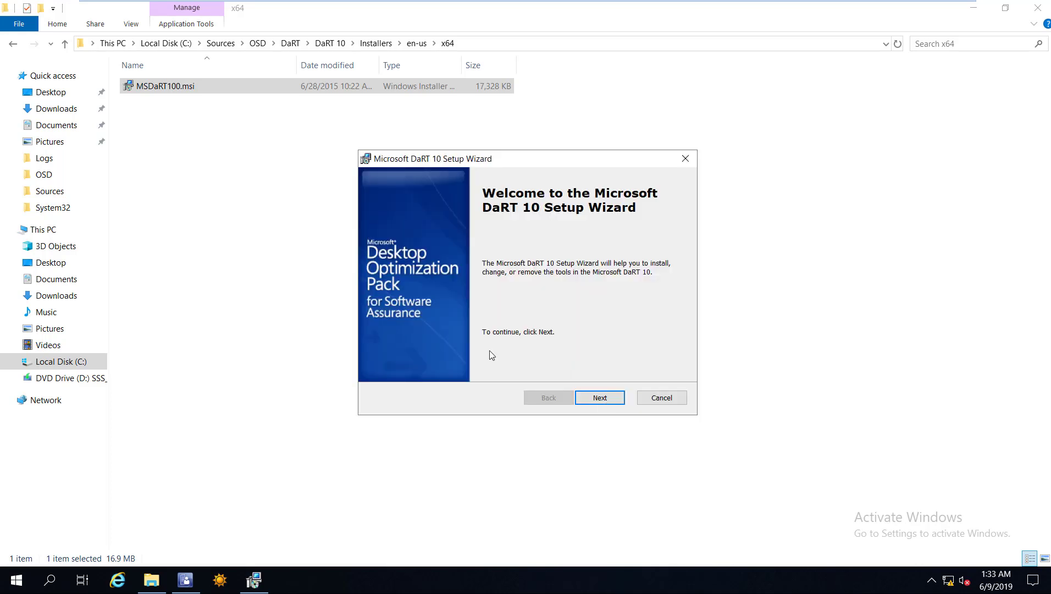
{"action": "left_click", "coordinate": [593, 397]}
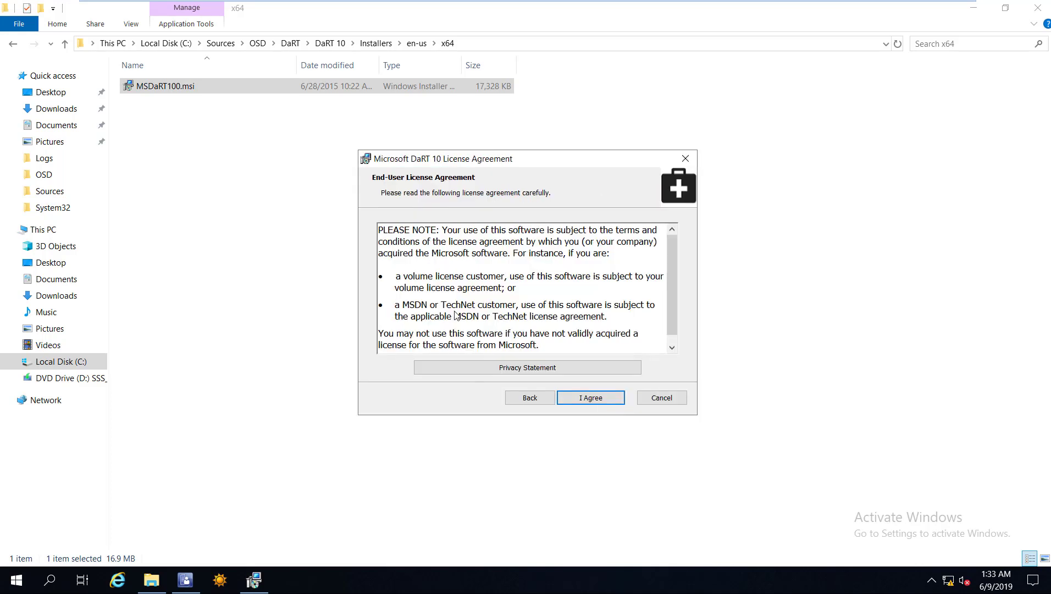
{"action": "key", "text": "Return"}
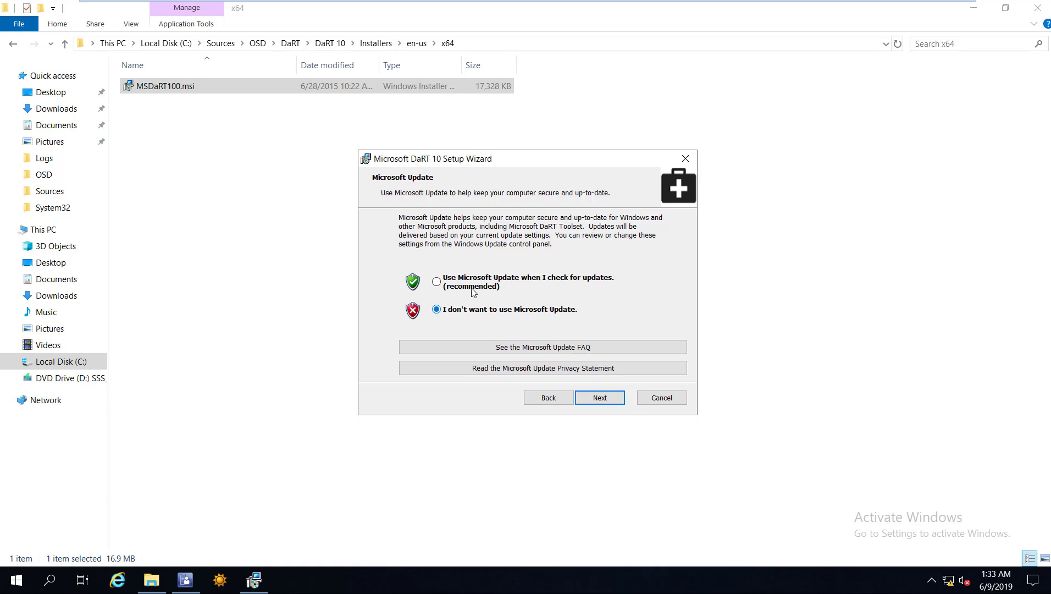
{"action": "key", "text": "Return"}
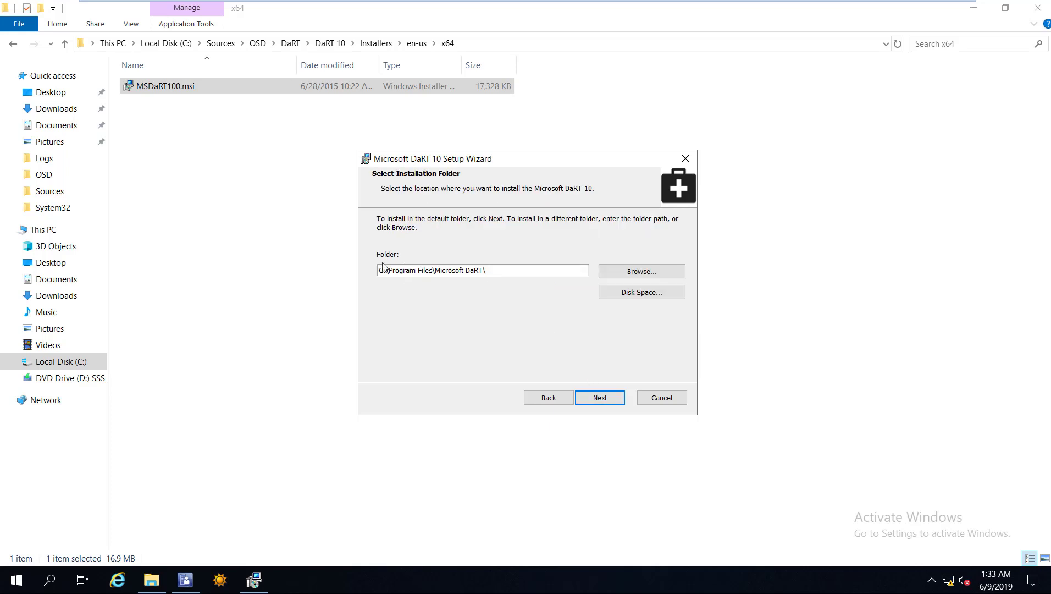
{"action": "key", "text": "ctrl+a"}
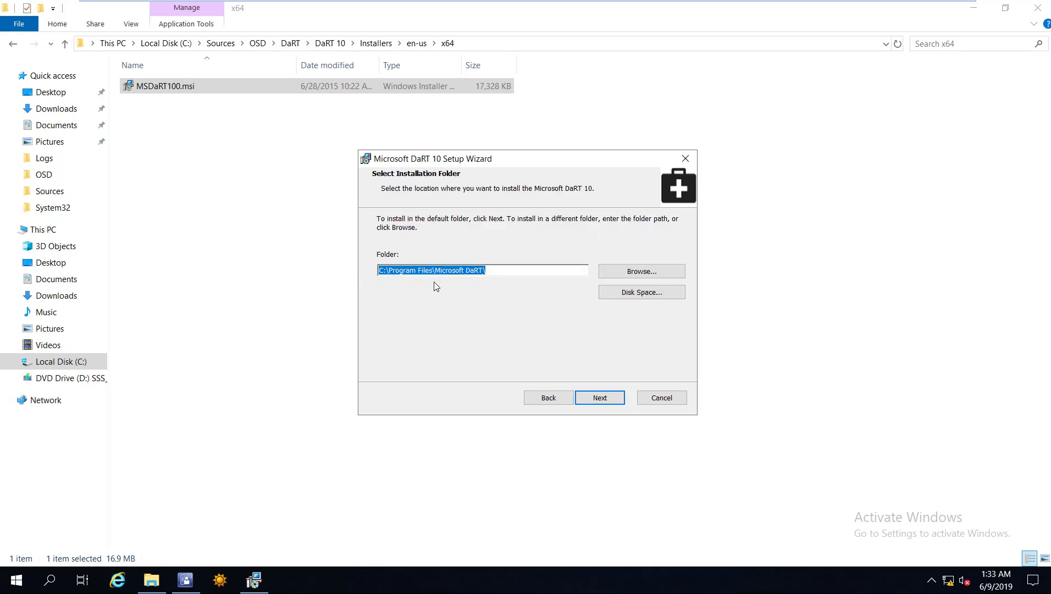
{"action": "left_click", "coordinate": [600, 397]}
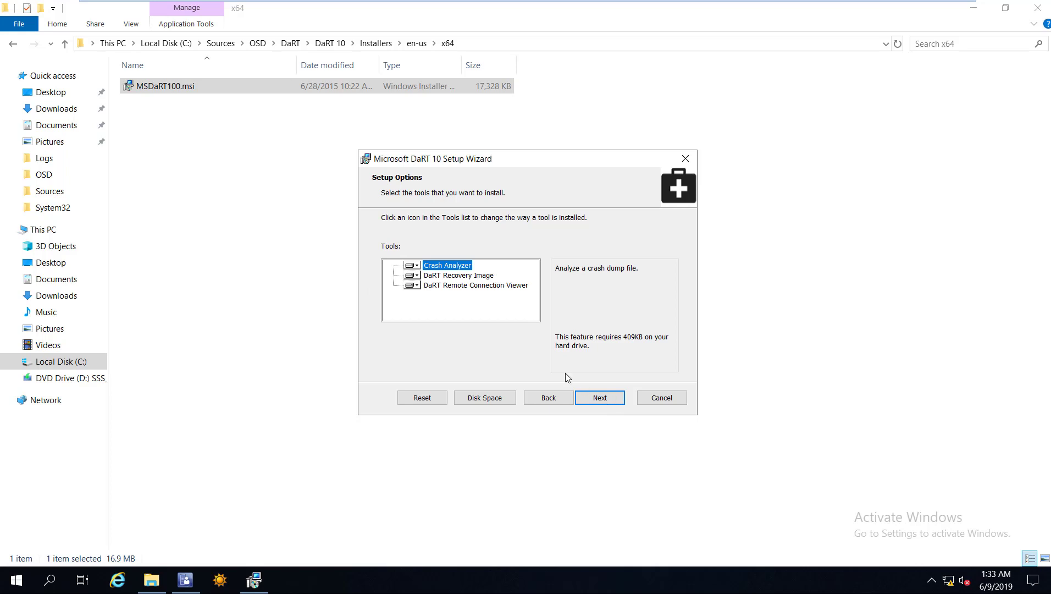
Install the default DaRT tools, approving the administrator prompt, and finish the wizard.
{"action": "key", "text": "Return"}
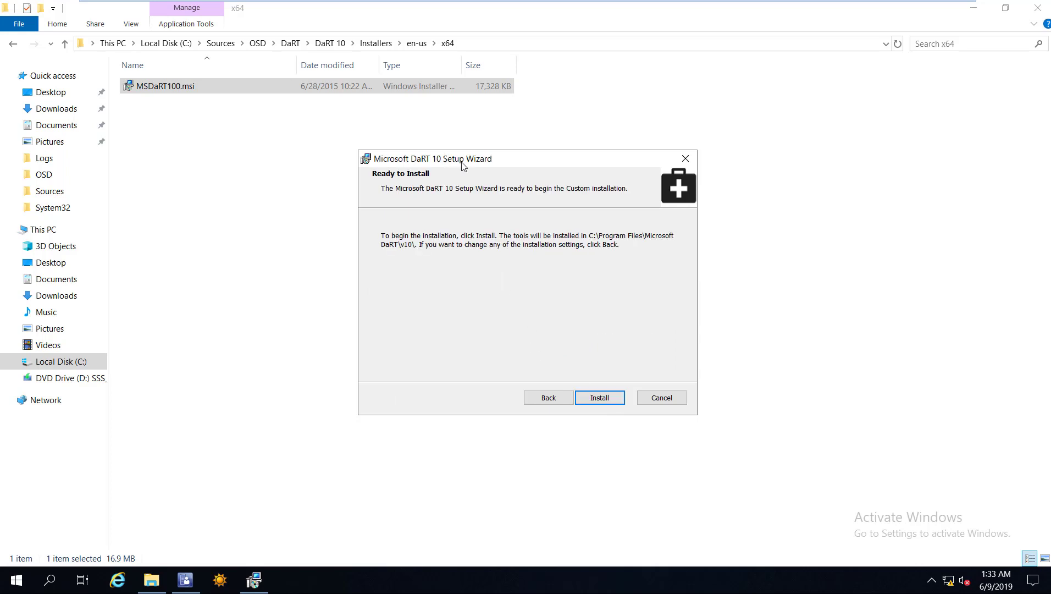
{"action": "key", "text": "Return"}
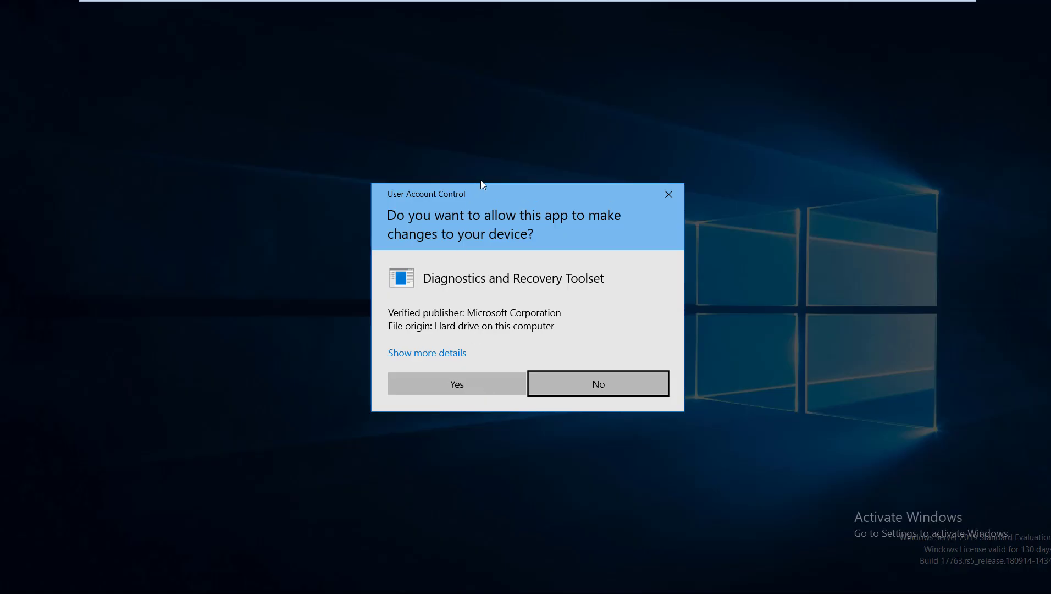
{"action": "key", "text": "alt+y"}
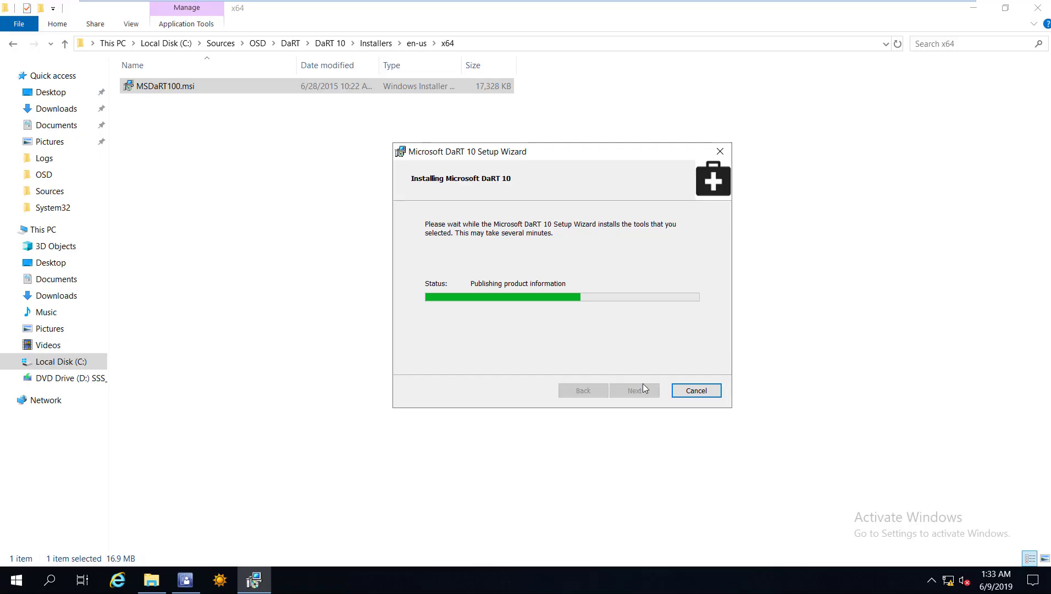
{"action": "left_click", "coordinate": [644, 388]}
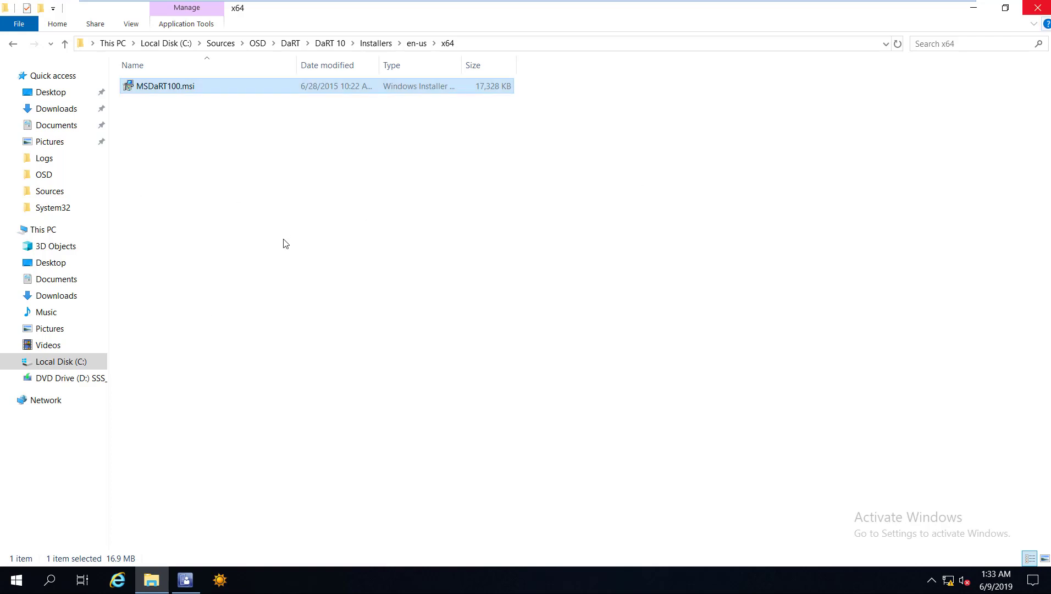
{"action": "key", "text": "alt+Tab"}
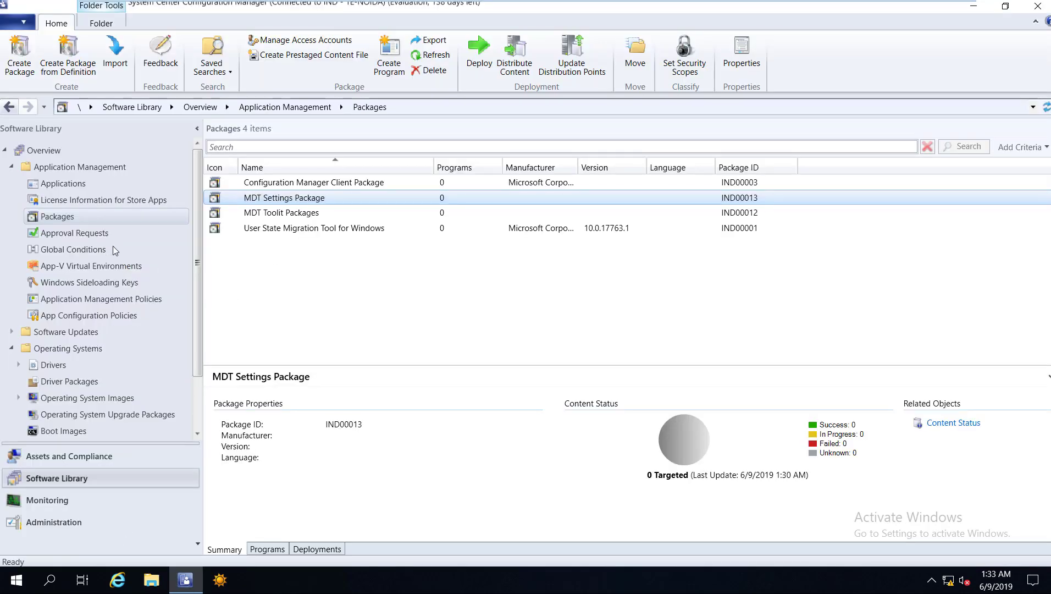
Copy Toolsx64.cab from C:\Program Files\Microsoft DaRT\v10.
{"action": "key", "text": "super+e"}
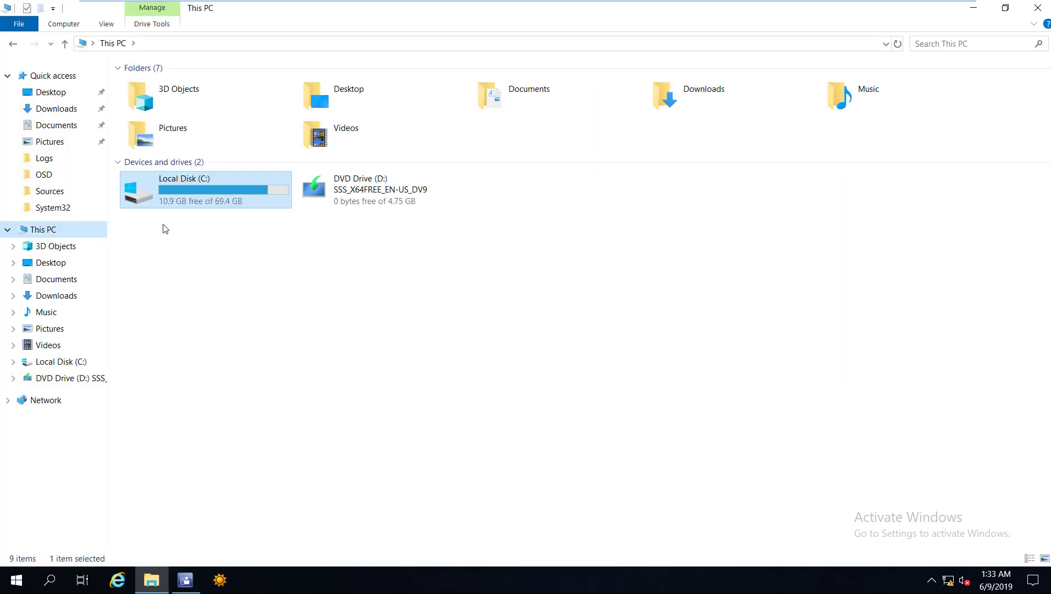
{"action": "double_click", "coordinate": [159, 197]}
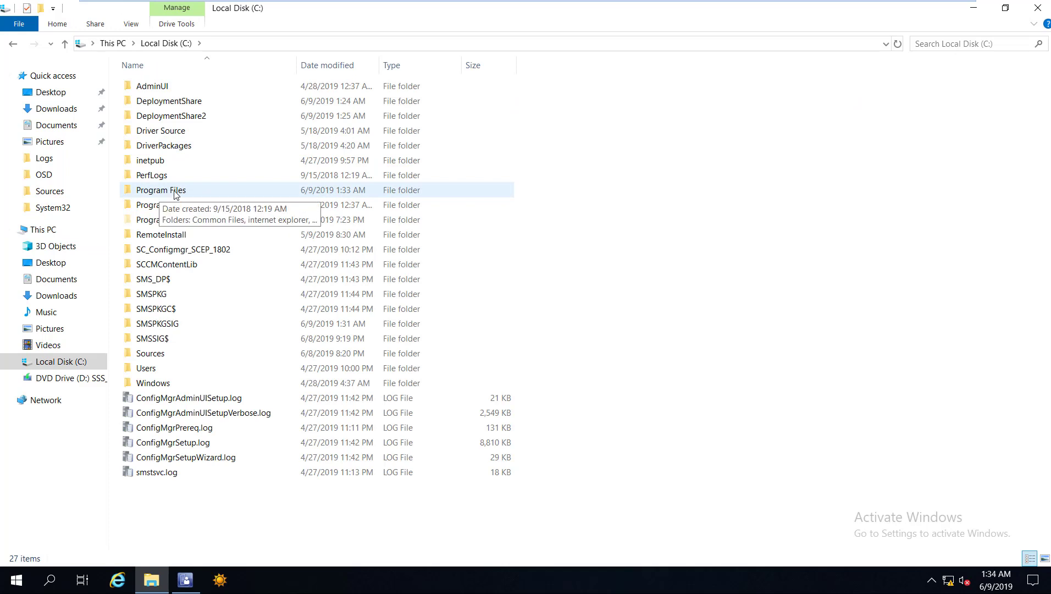
{"action": "double_click", "coordinate": [165, 190]}
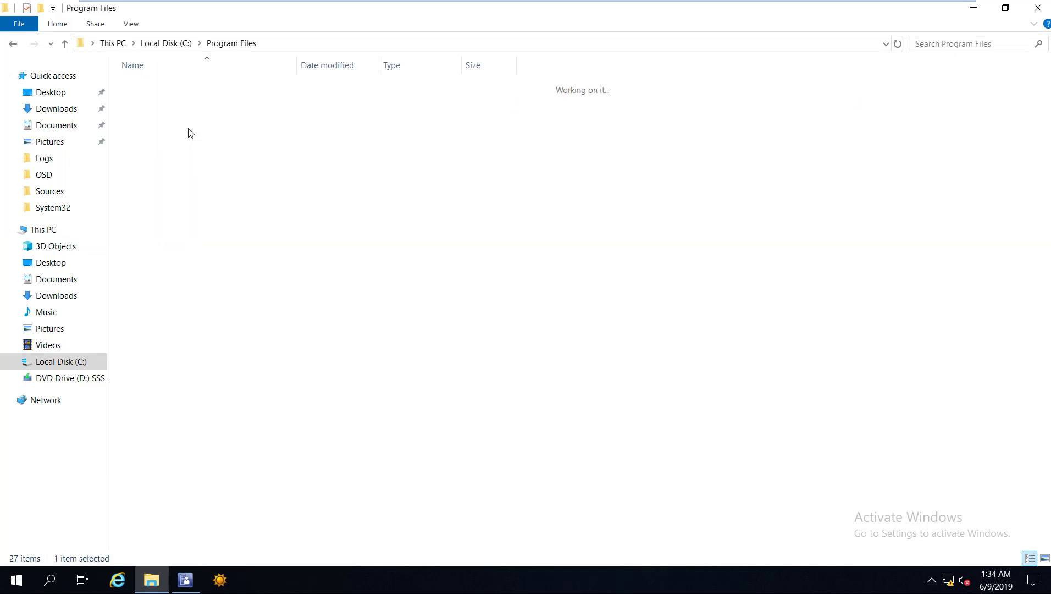
{"action": "double_click", "coordinate": [148, 90]}
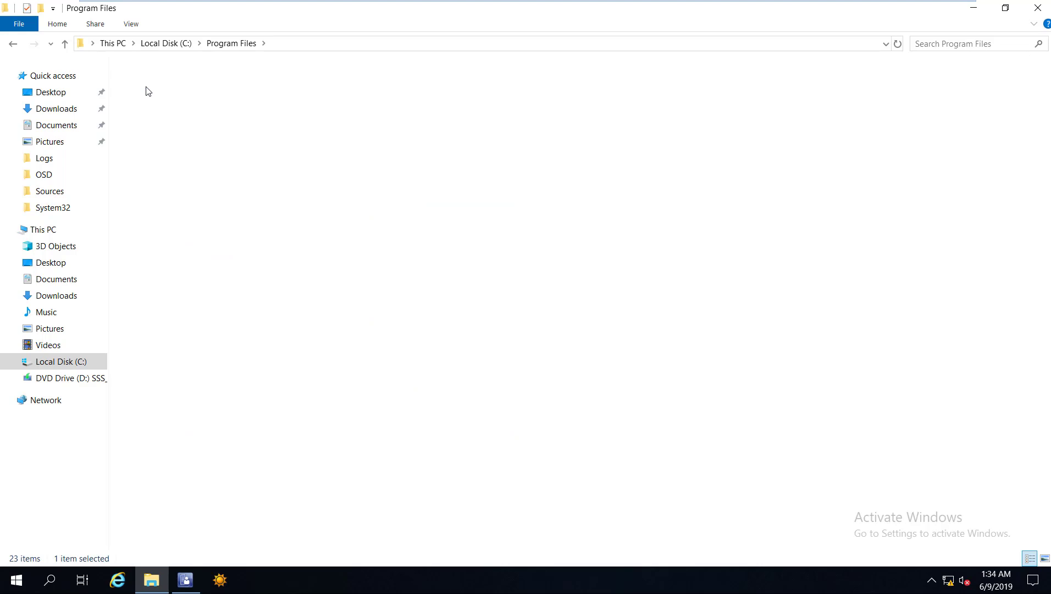
{"action": "double_click", "coordinate": [223, 92]}
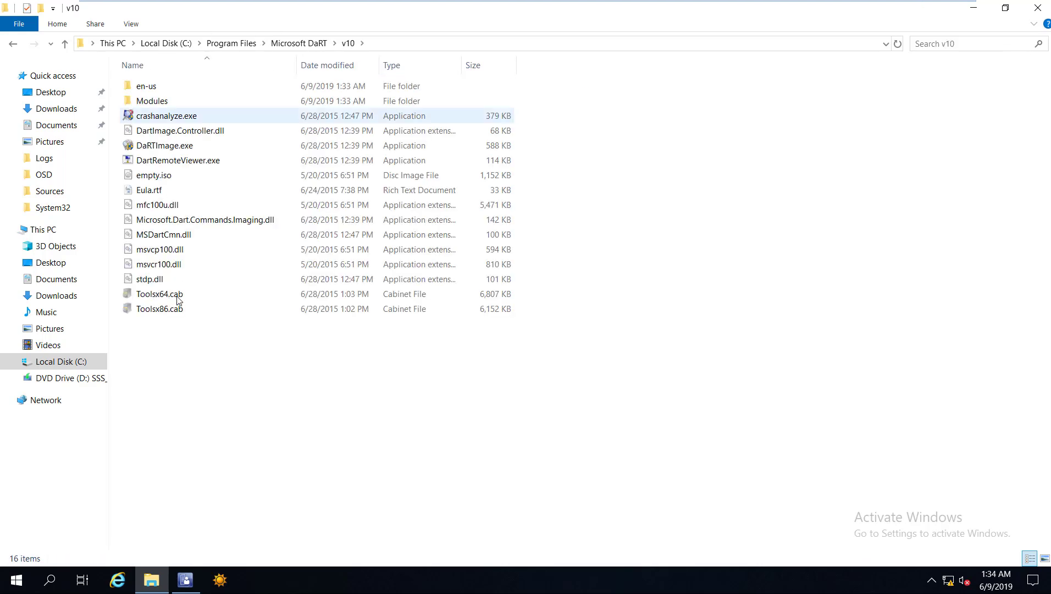
{"action": "left_click", "coordinate": [177, 298]}
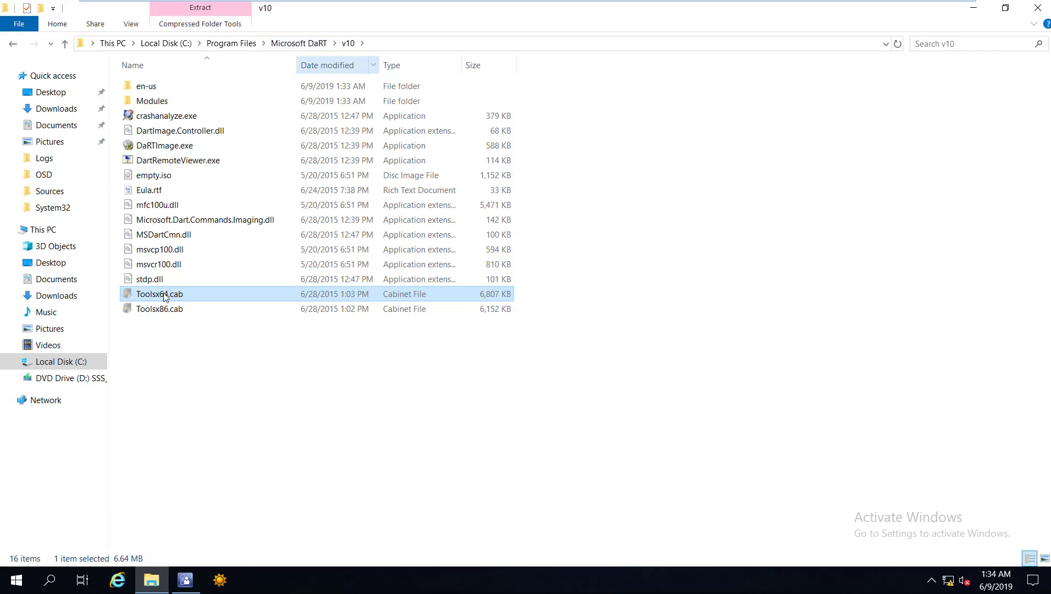
{"action": "key", "text": "shift+F10"}
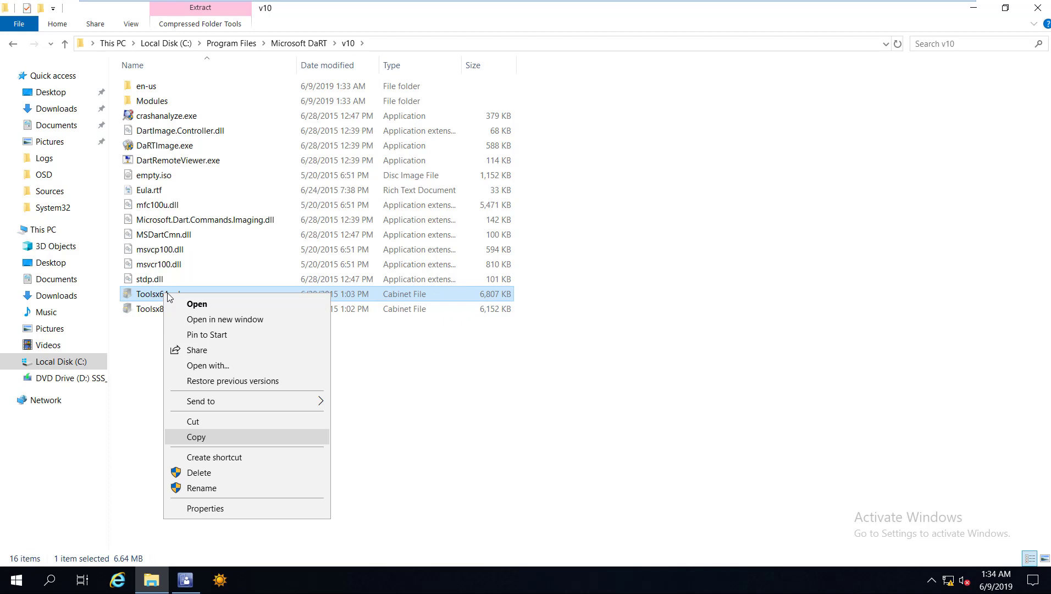
{"action": "left_click", "coordinate": [198, 435]}
Go up to Program Files and open the Microsoft Deployment Toolkit folder.
{"action": "key", "text": "shift+F10"}
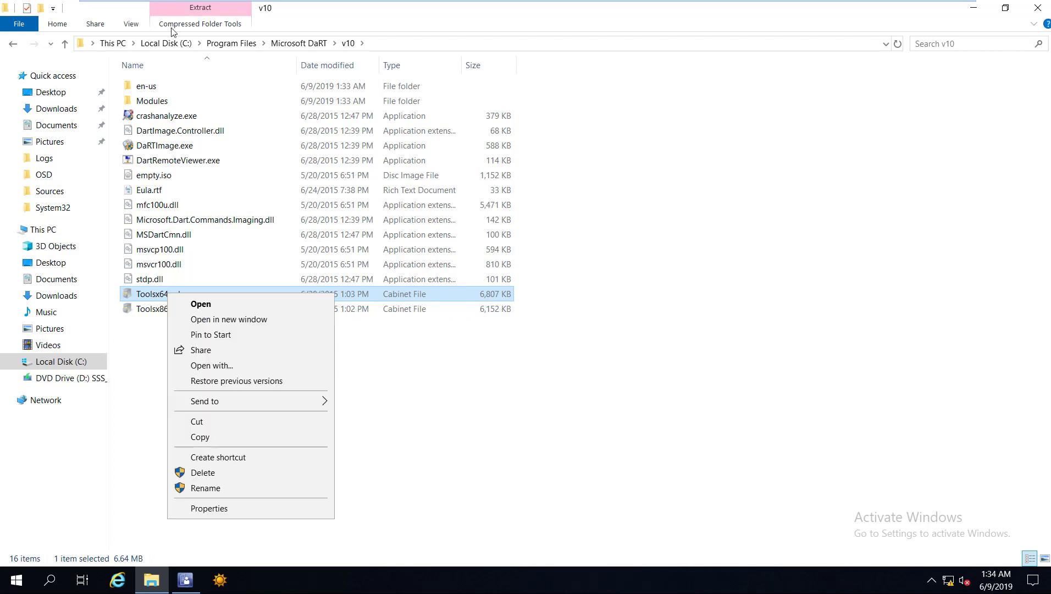
{"action": "key", "text": "Escape"}
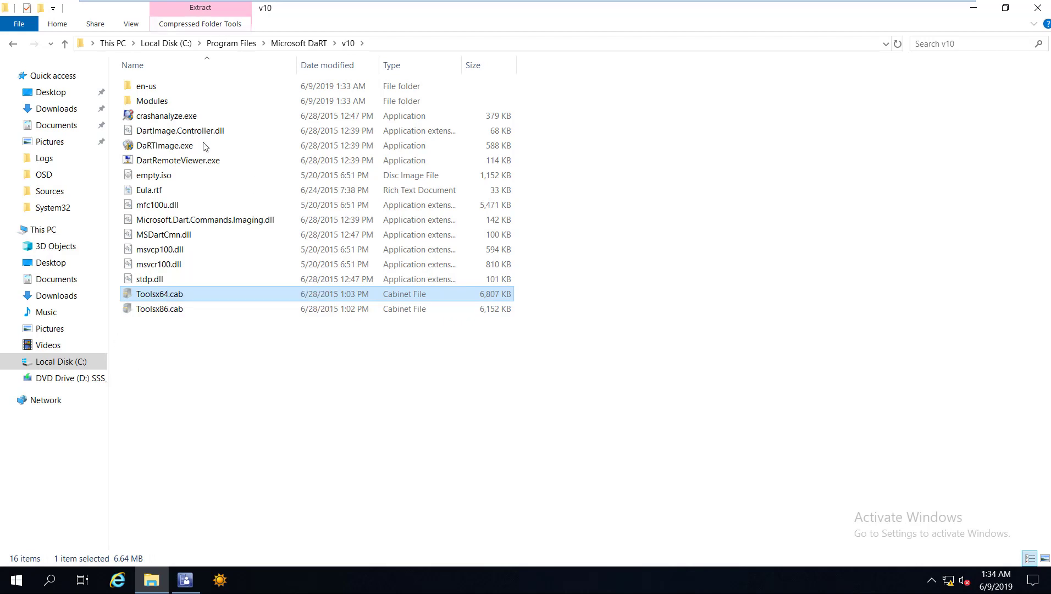
{"action": "key", "text": "alt+Up"}
{"action": "key", "text": "alt+Up"}
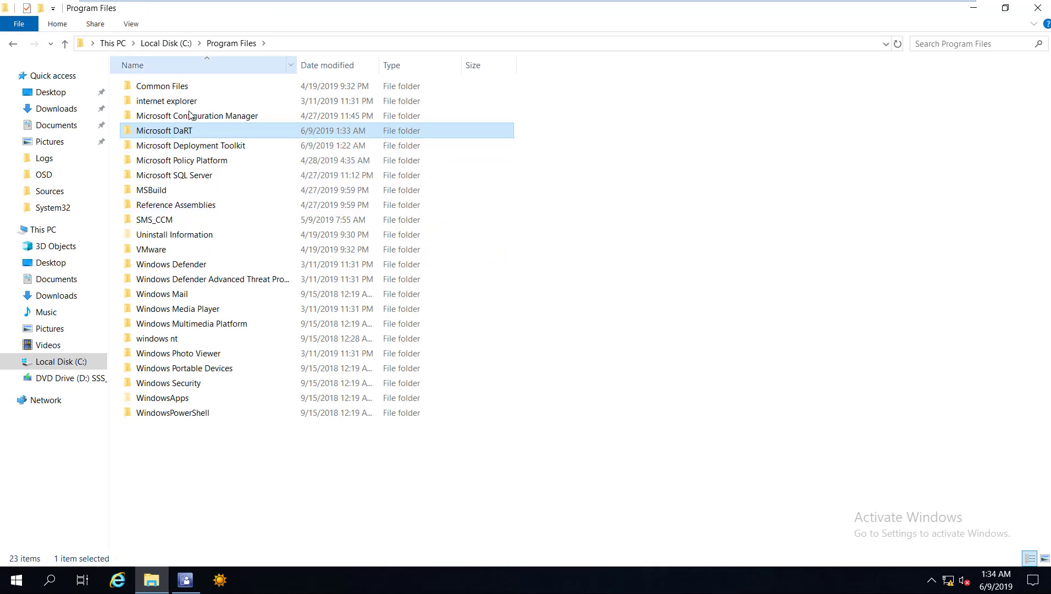
{"action": "key", "text": "Down"}
{"action": "key", "text": "Return"}
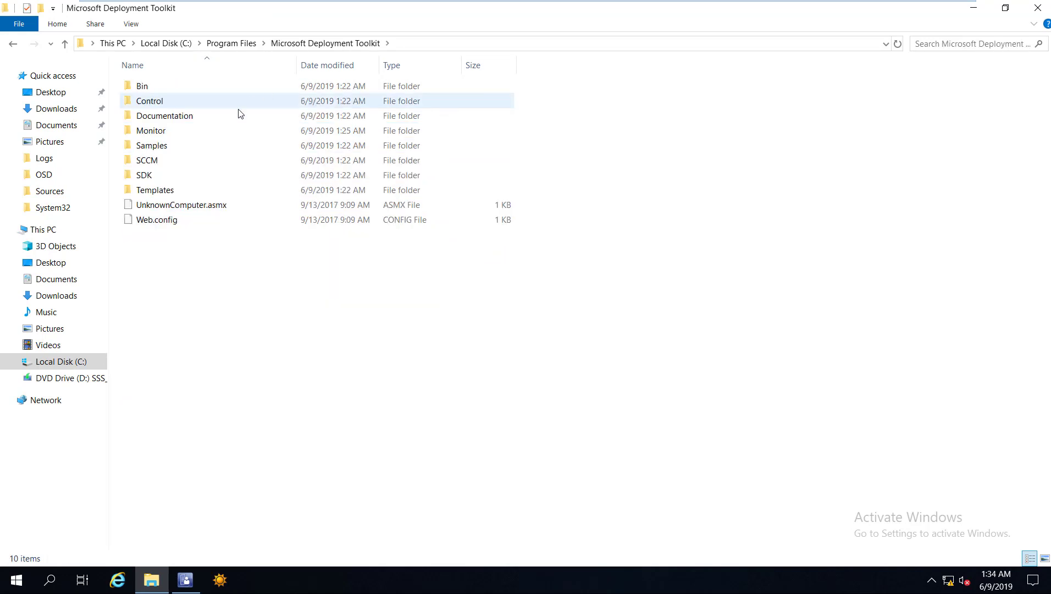
Open the toolkit's Templates\Distribution\Tools\x64 folder.
{"action": "key", "text": "m"}
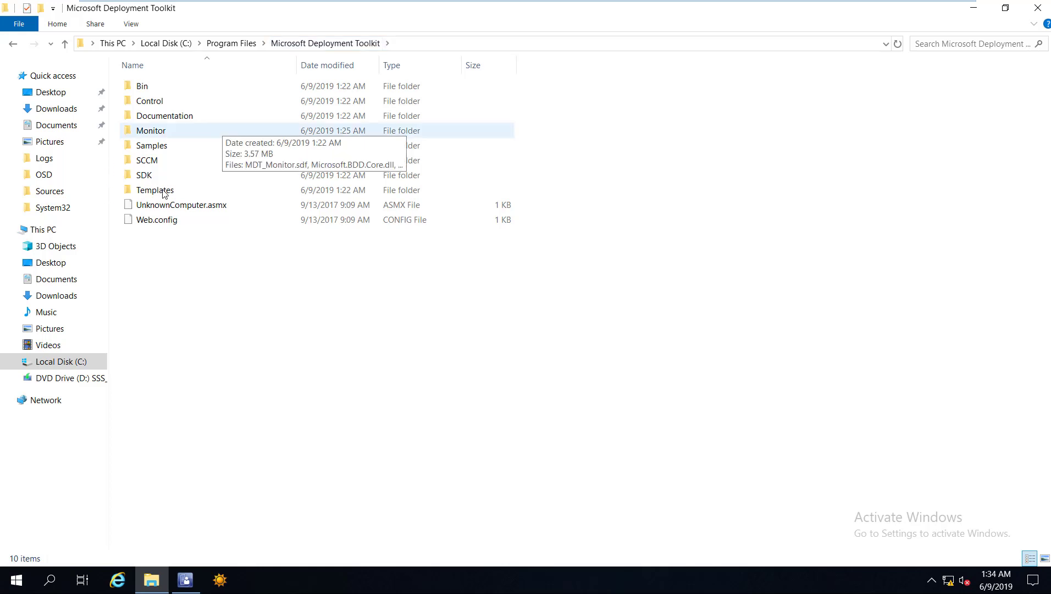
{"action": "left_click", "coordinate": [159, 190]}
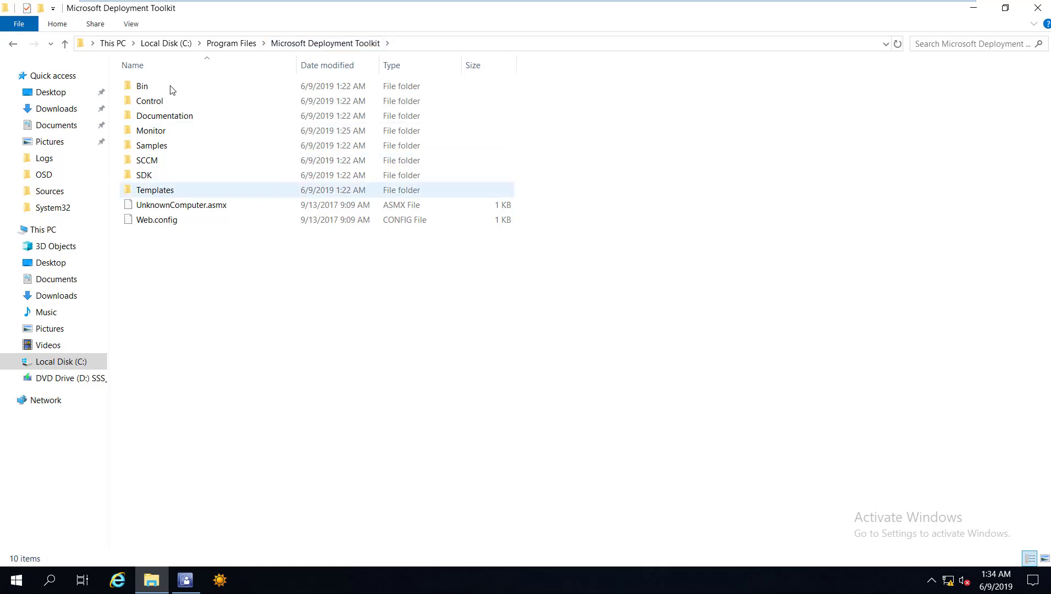
{"action": "key", "text": "t"}
{"action": "key", "text": "Return"}
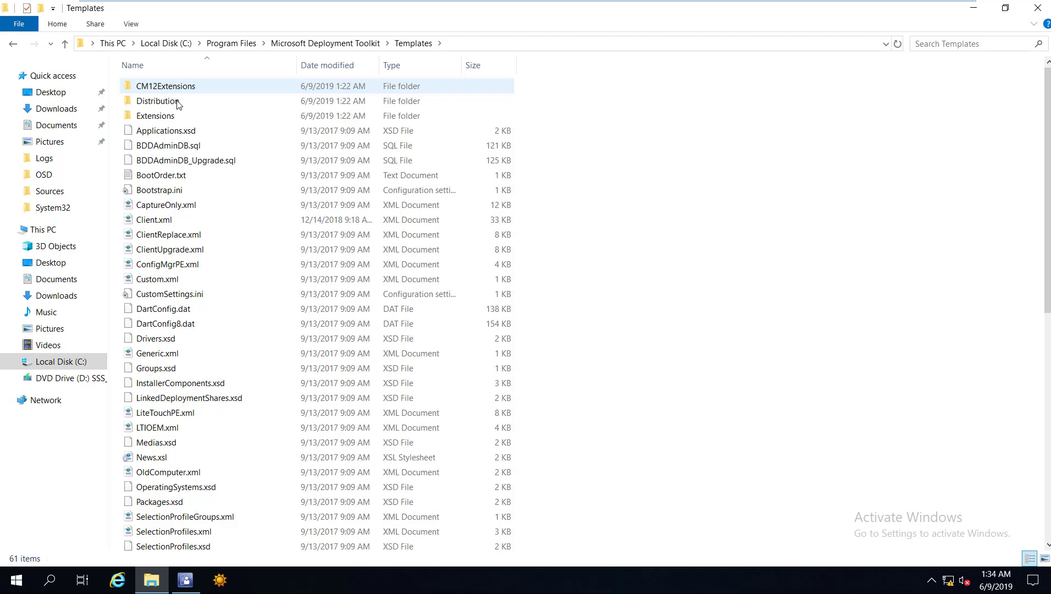
{"action": "left_click", "coordinate": [177, 104]}
{"action": "key", "text": "Return"}
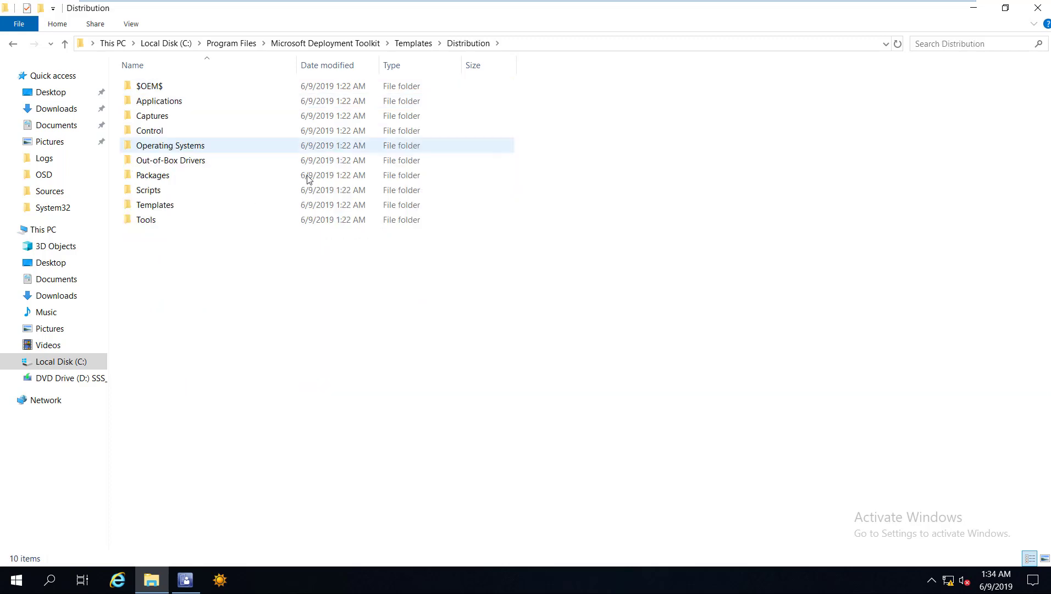
{"action": "key", "text": "t"}
{"action": "key", "text": "o"}
{"action": "key", "text": "Return"}
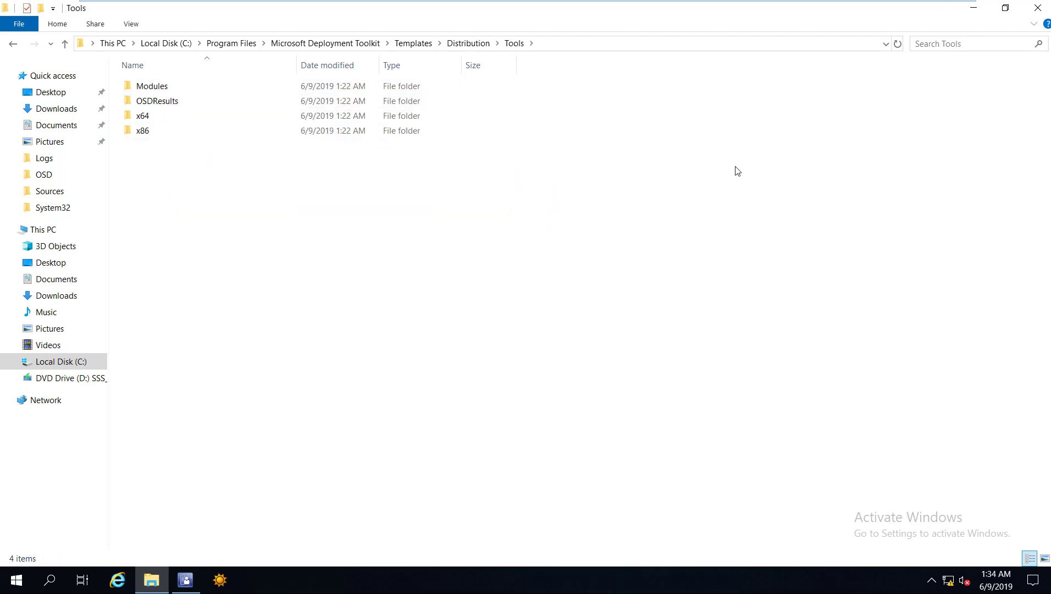
{"action": "key", "text": "x"}
{"action": "key", "text": "Return"}
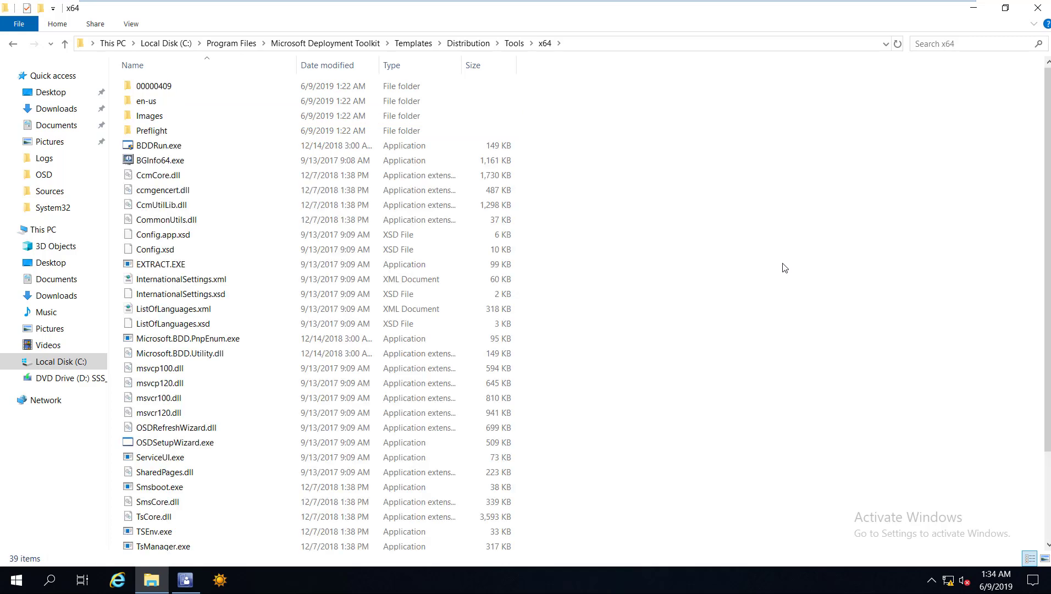
Paste Toolsx64.cab into x64, granting administrator permission for the copy.
{"action": "right_click", "coordinate": [784, 265]}
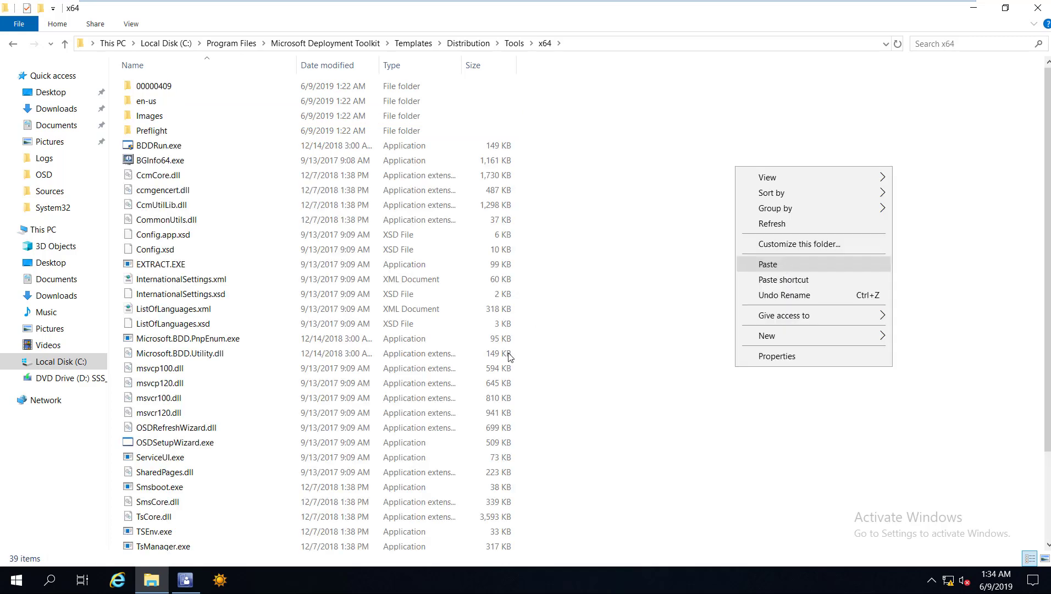
{"action": "key", "text": "Return"}
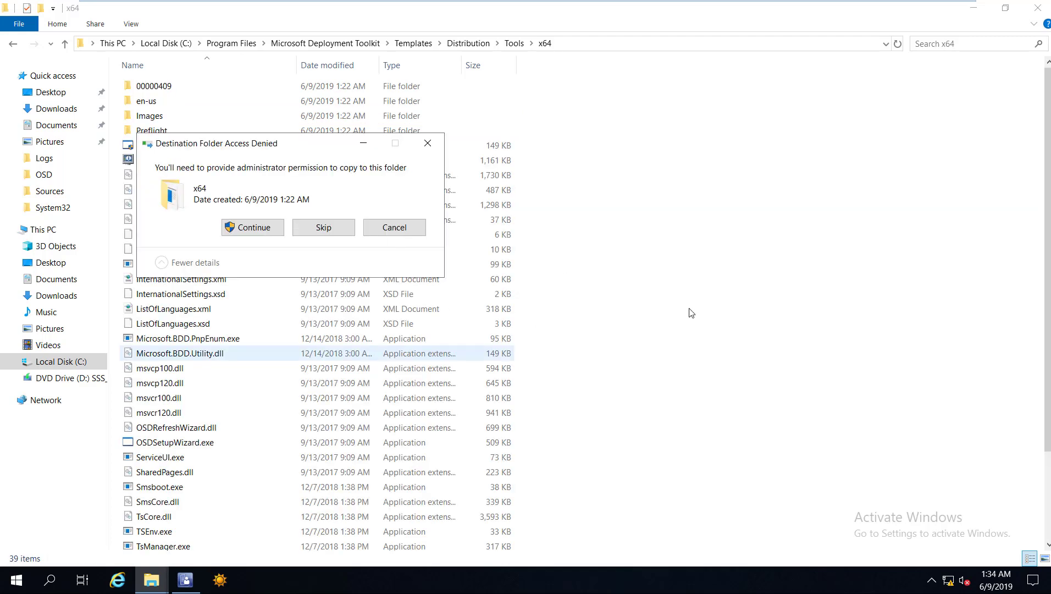
{"action": "key", "text": "Return"}
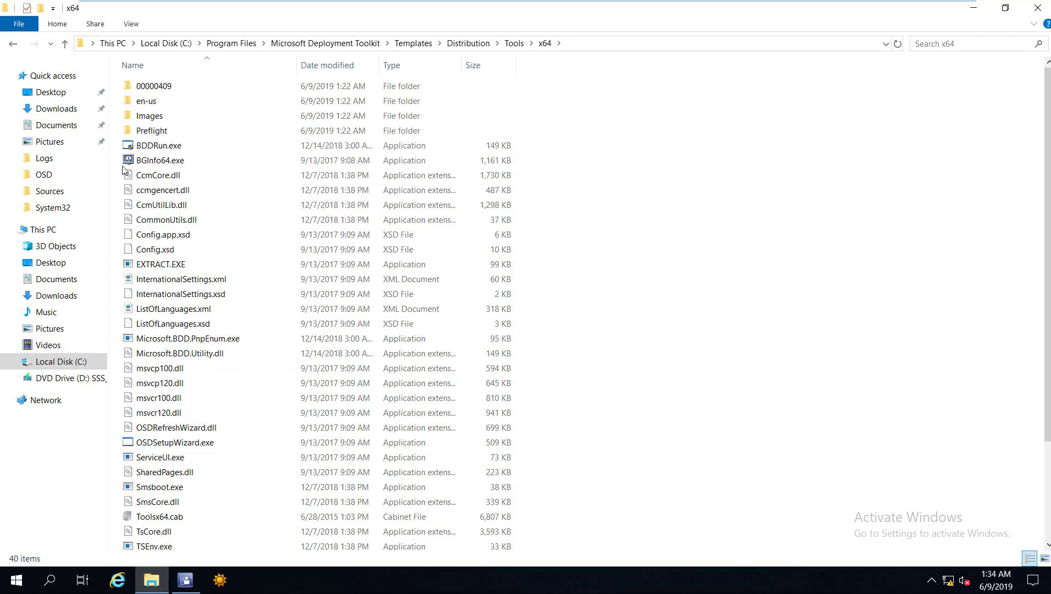
{"action": "key", "text": "alt+Up"}
{"action": "key", "text": "alt+Up"}
{"action": "key", "text": "alt+Up"}
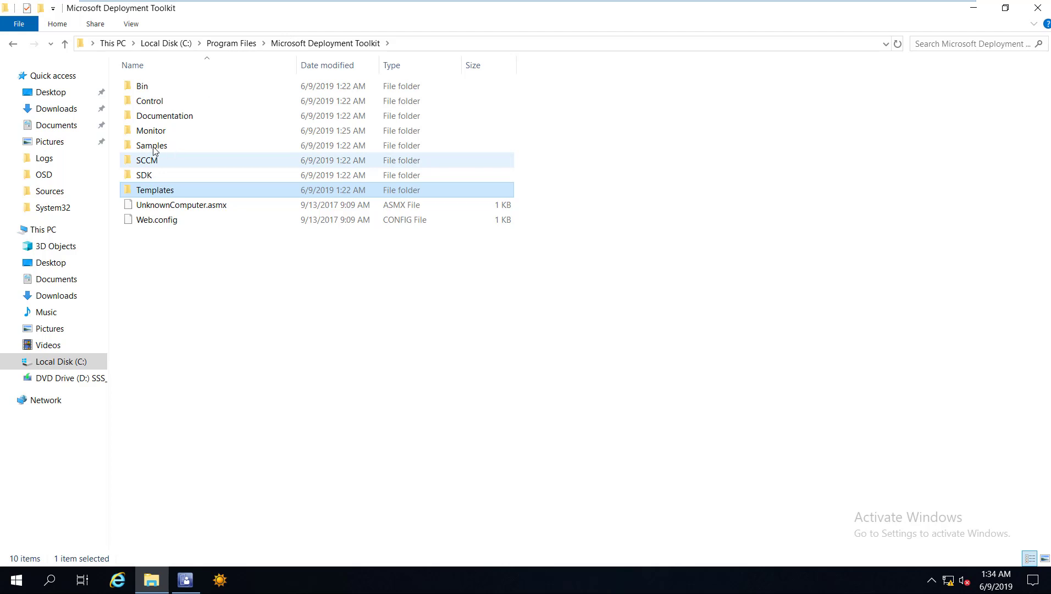
Copy Toolsx86.cab from the Microsoft DaRT\v10 folder.
{"action": "key", "text": "alt+Up"}
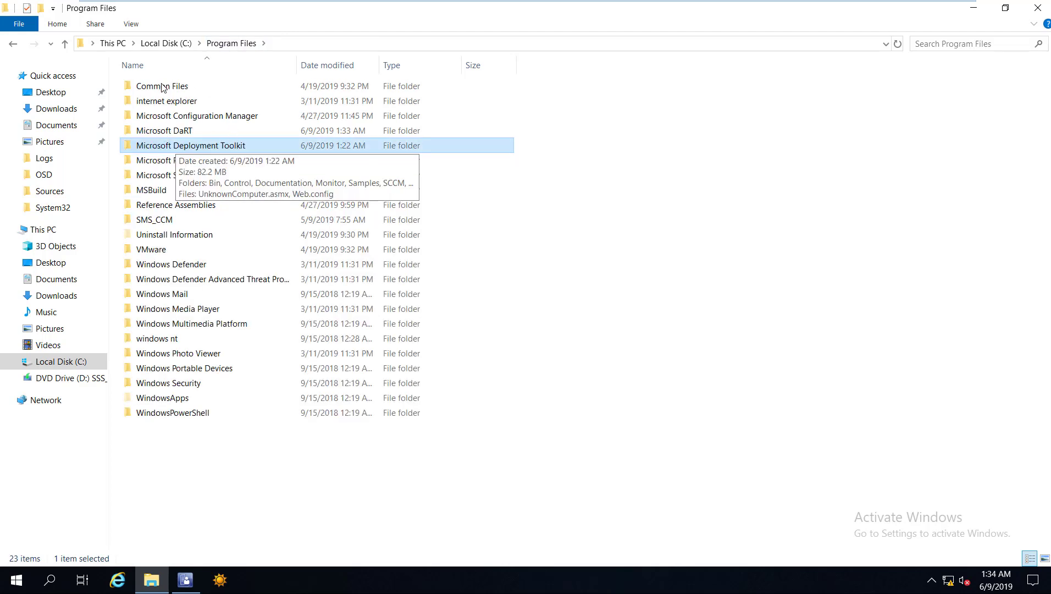
{"action": "key", "text": "Up"}
{"action": "key", "text": "Return"}
{"action": "key", "text": "Down"}
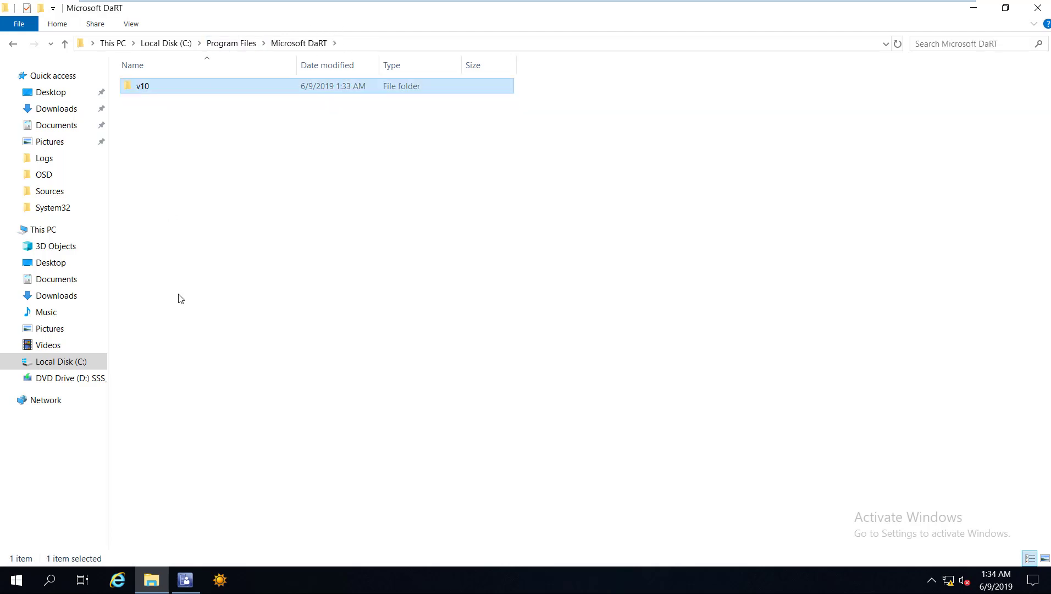
{"action": "key", "text": "Return"}
{"action": "right_click", "coordinate": [180, 312]}
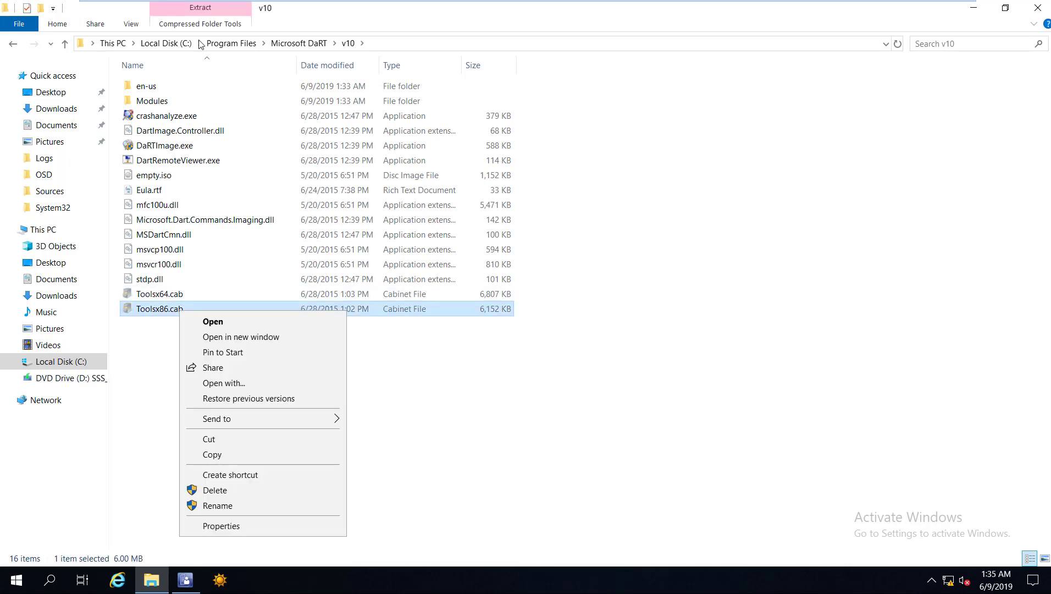
{"action": "key", "text": "Escape"}
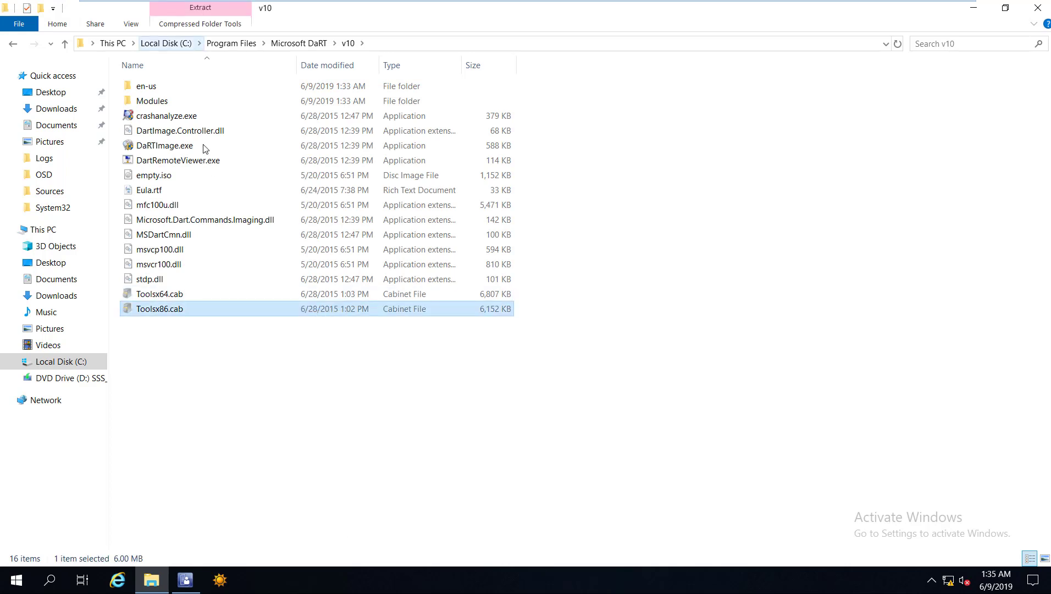
Go to the Templates folder of the Microsoft Deployment Toolkit.
{"action": "key", "text": "BackSpace"}
{"action": "key", "text": "BackSpace"}
{"action": "key", "text": "Down"}
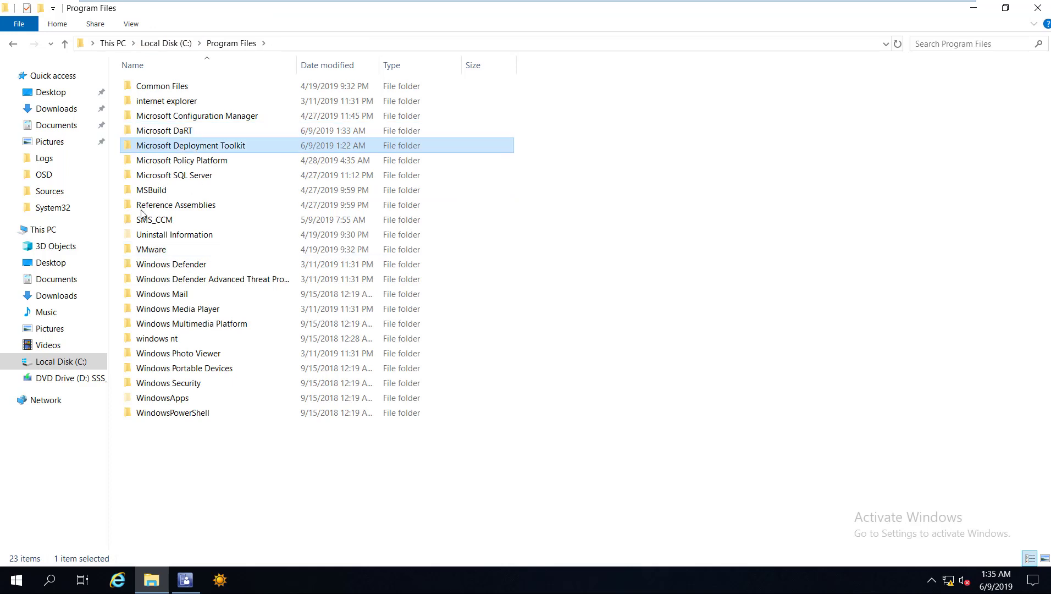
{"action": "key", "text": "Return"}
{"action": "key", "text": "Down"}
{"action": "key", "text": "Down"}
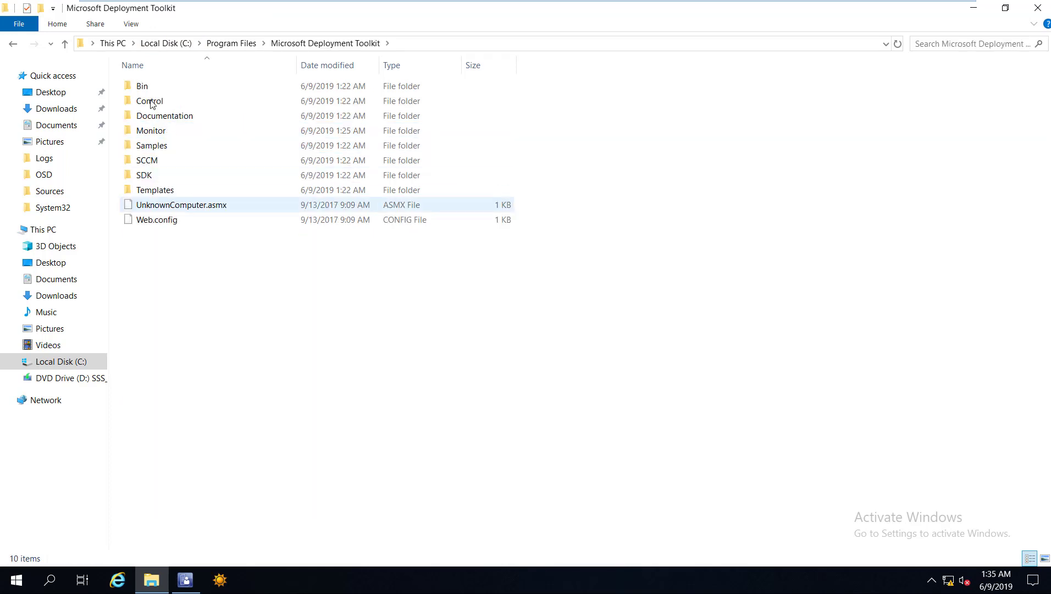
{"action": "key", "text": "Up"}
{"action": "key", "text": "Return"}
Open the Distribution\Tools\x86 folder.
{"action": "left_click", "coordinate": [192, 103]}
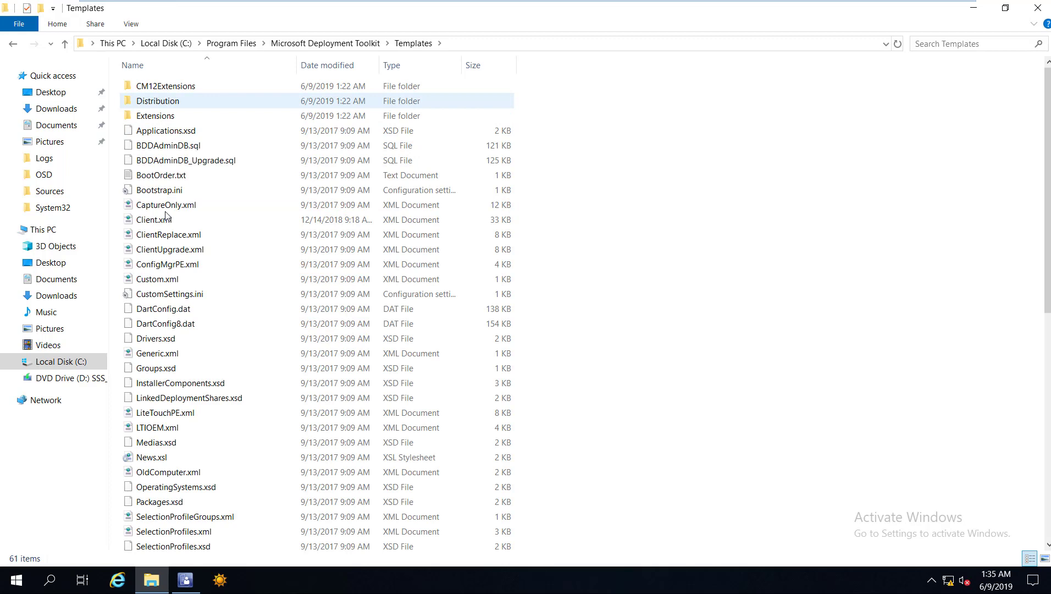
{"action": "key", "text": "Return"}
{"action": "key", "text": "t"}
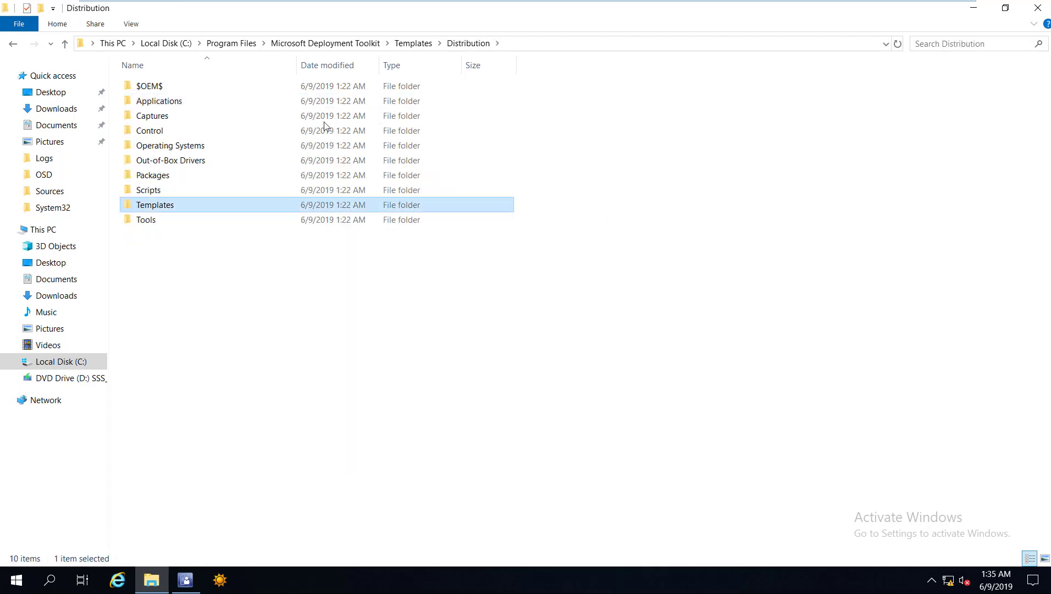
{"action": "key", "text": "Down"}
{"action": "key", "text": "Return"}
{"action": "right_click", "coordinate": [659, 228]}
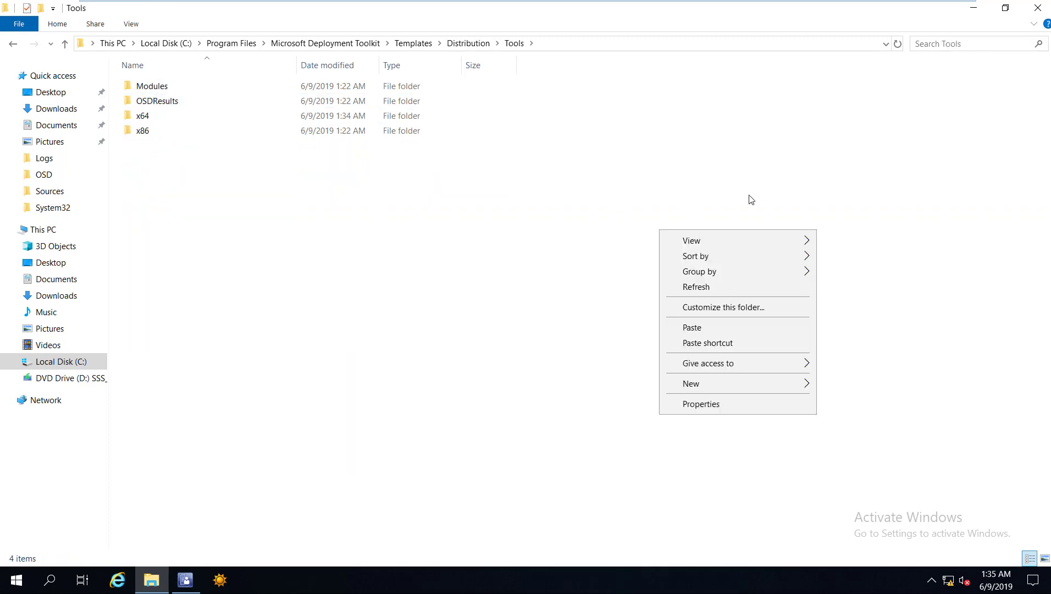
{"action": "key", "text": "Escape"}
{"action": "key", "text": "End"}
{"action": "key", "text": "Return"}
Paste Toolsx86.cab into x86, granting administrator permission for the copy.
{"action": "key", "text": "shift+F10"}
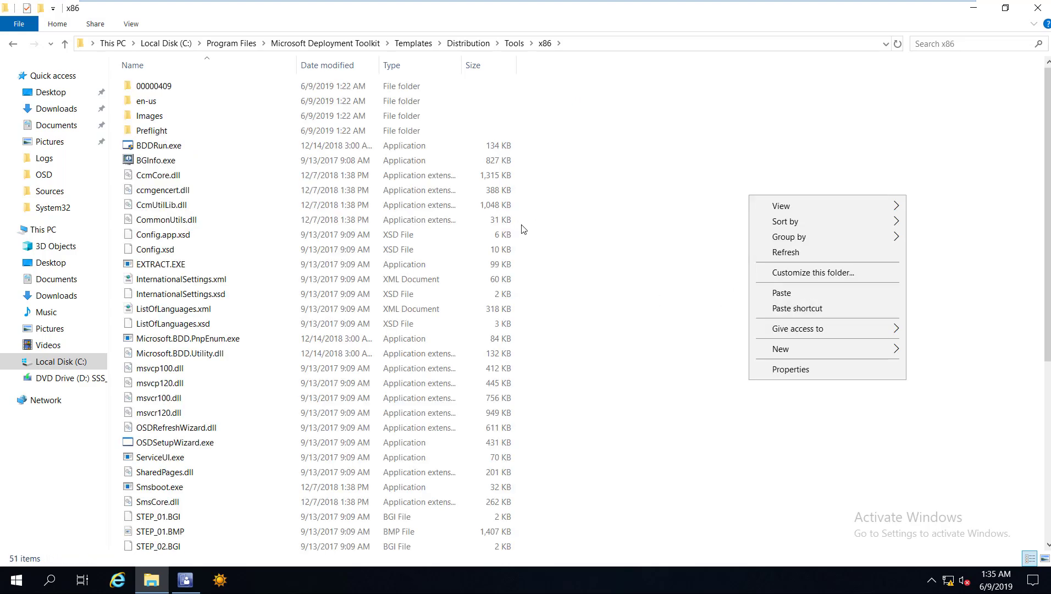
{"action": "key", "text": "Escape"}
{"action": "key", "text": "ctrl+v"}
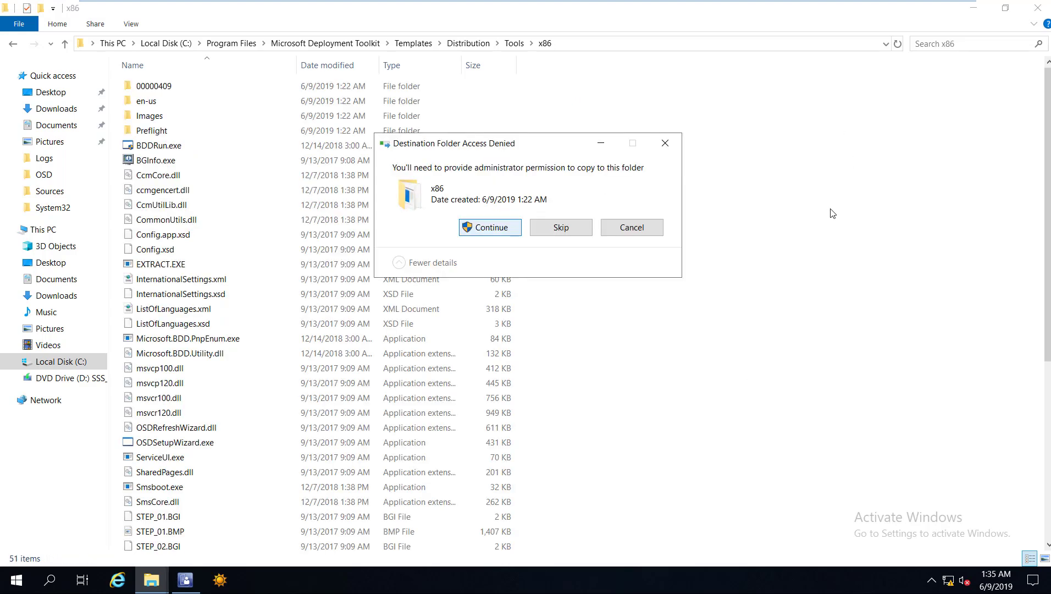
{"action": "key", "text": "Return"}
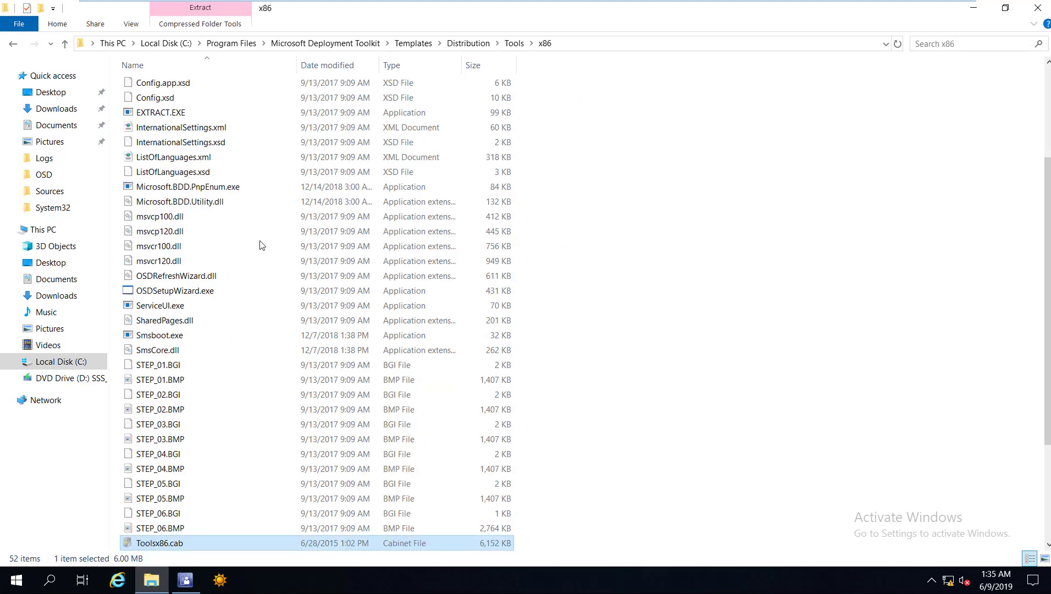
{"action": "key", "text": "alt+Tab"}
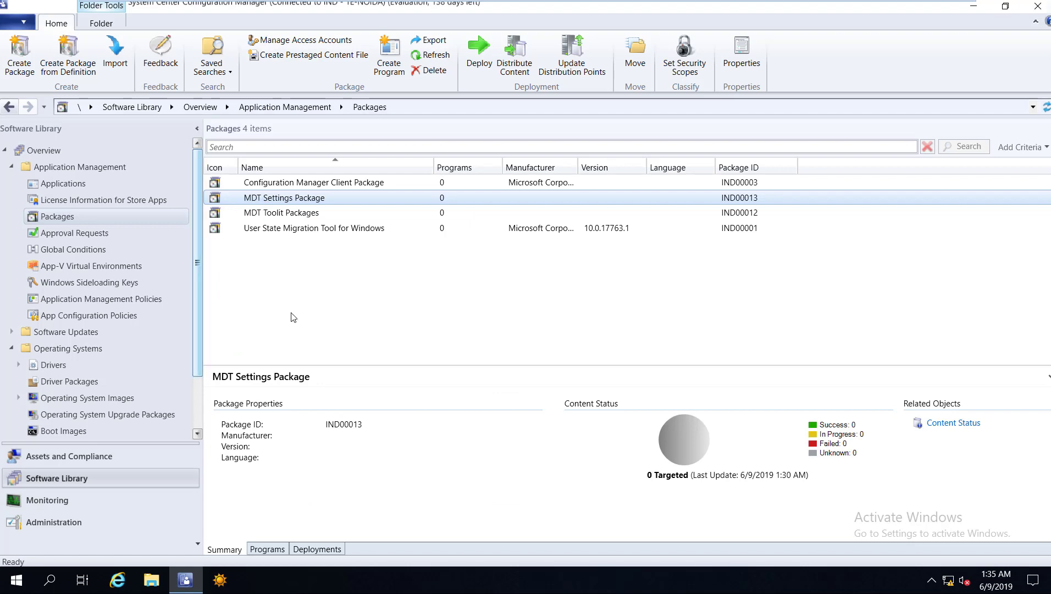
Distribute MDT Settings Package and MDT Toolit Packages to the TRNCMPRI.ITHUB.COM distribution point.
{"action": "right_click", "coordinate": [264, 198]}
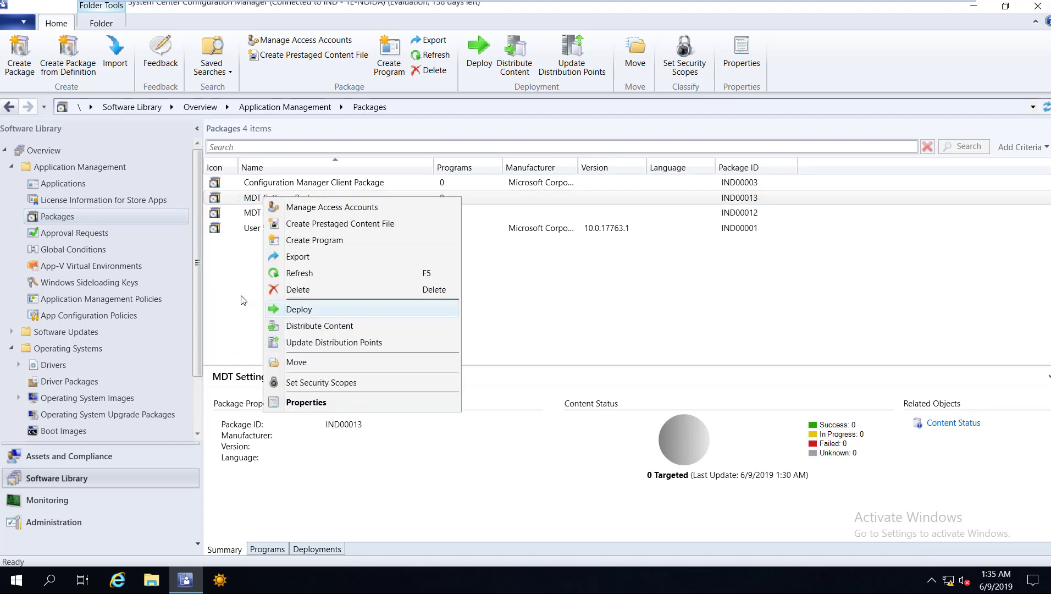
{"action": "left_click", "coordinate": [268, 212], "text": "ctrl"}
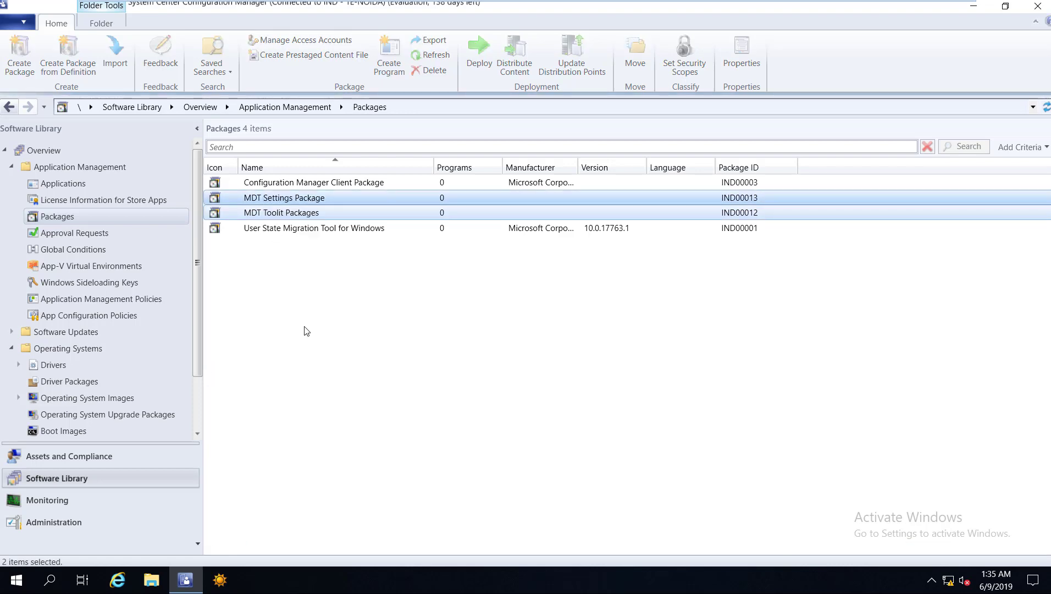
{"action": "key", "text": "shift+F10"}
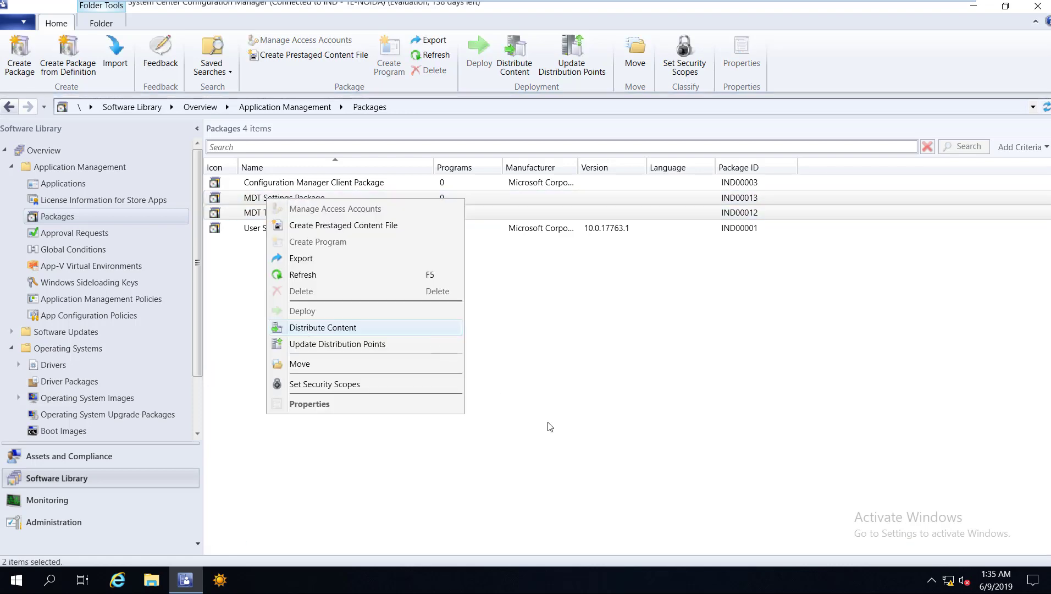
{"action": "key", "text": "Return"}
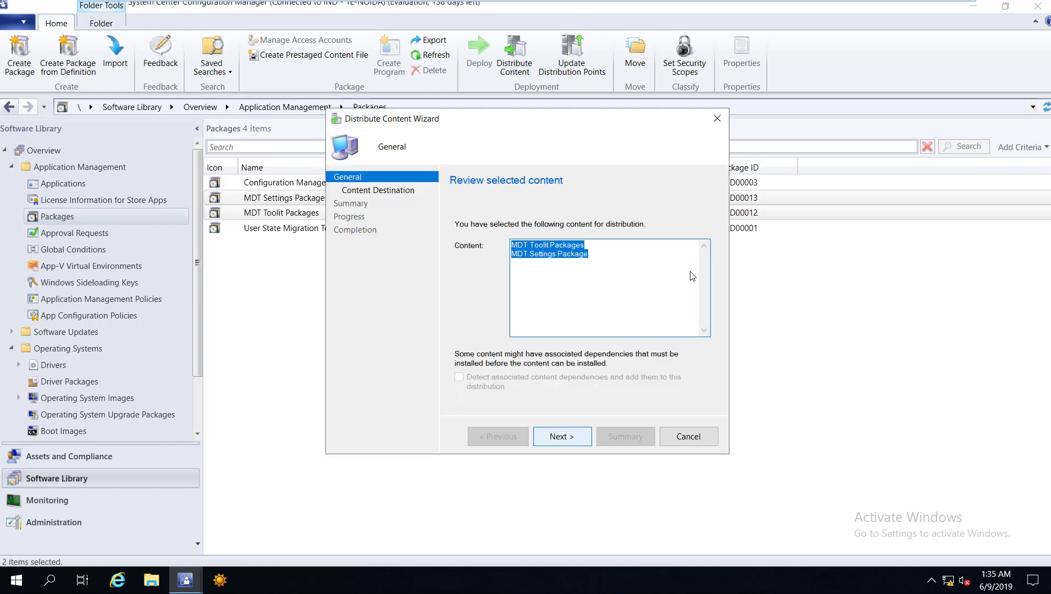
{"action": "key", "text": "Return"}
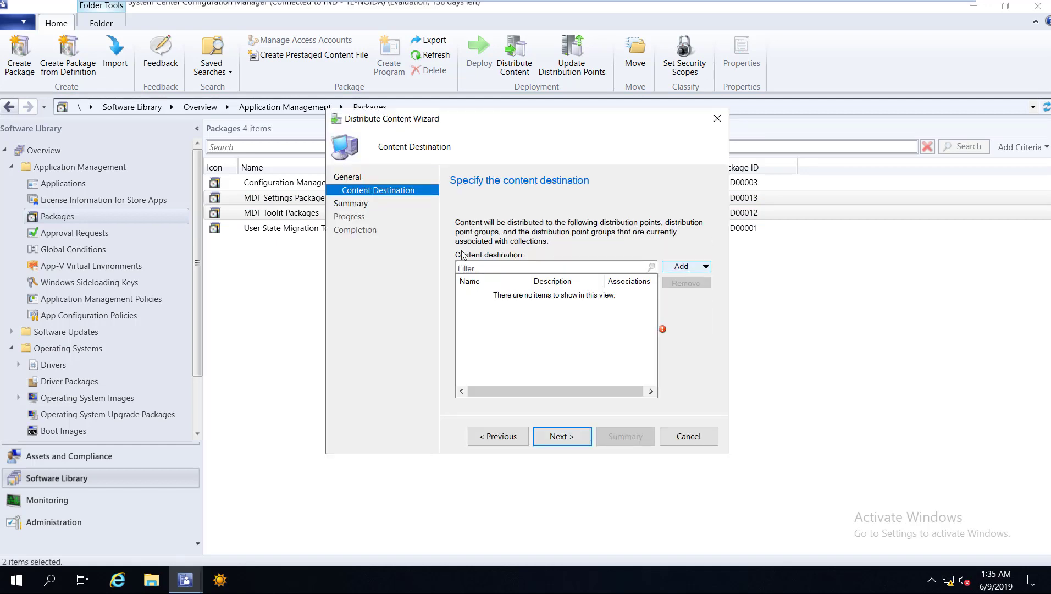
{"action": "key", "text": "alt+a"}
{"action": "key", "text": "Return"}
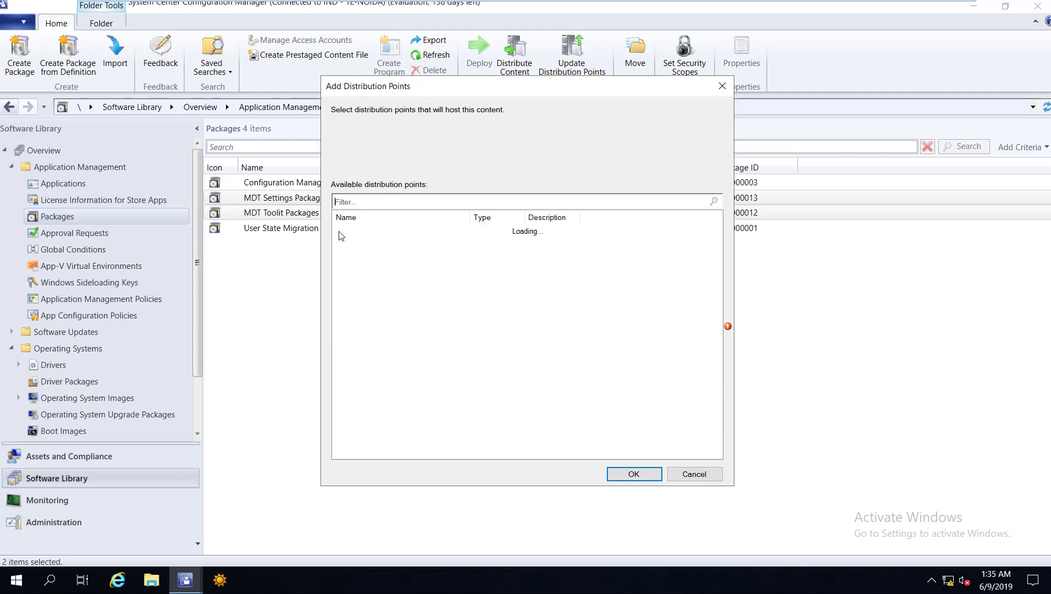
{"action": "left_click", "coordinate": [635, 474]}
{"action": "left_click", "coordinate": [571, 444]}
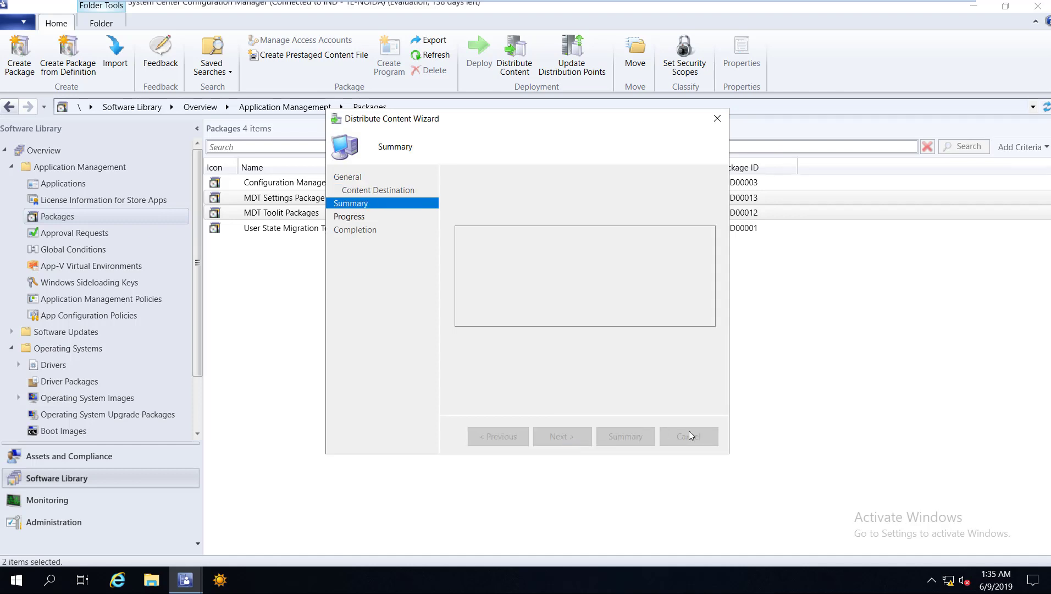
{"action": "key", "text": "Return"}
Check both packages' content status, then move to the Operating Systems section.
{"action": "left_click", "coordinate": [273, 201]}
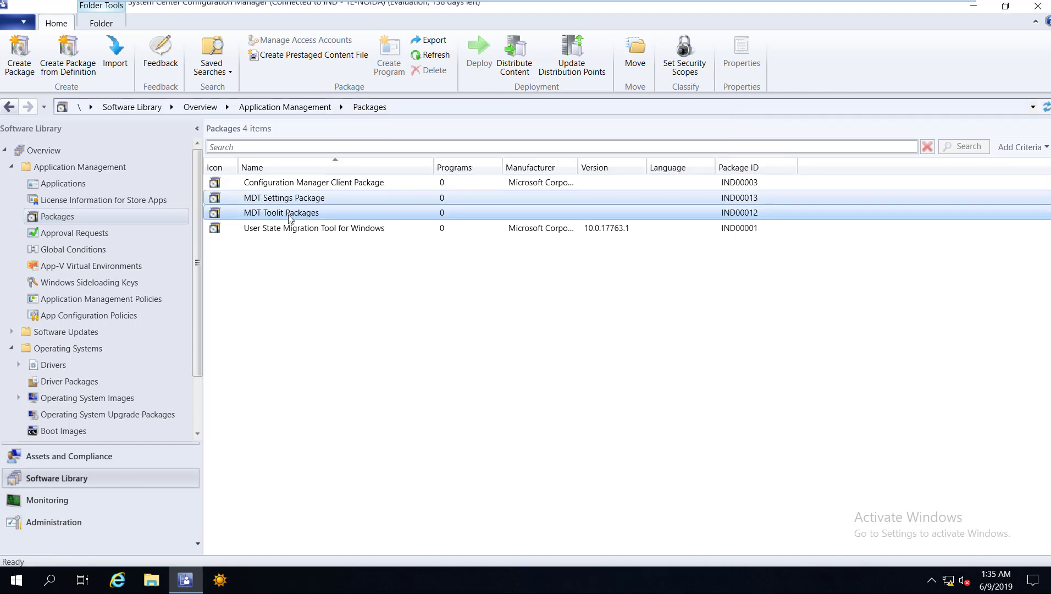
{"action": "key", "text": "Down"}
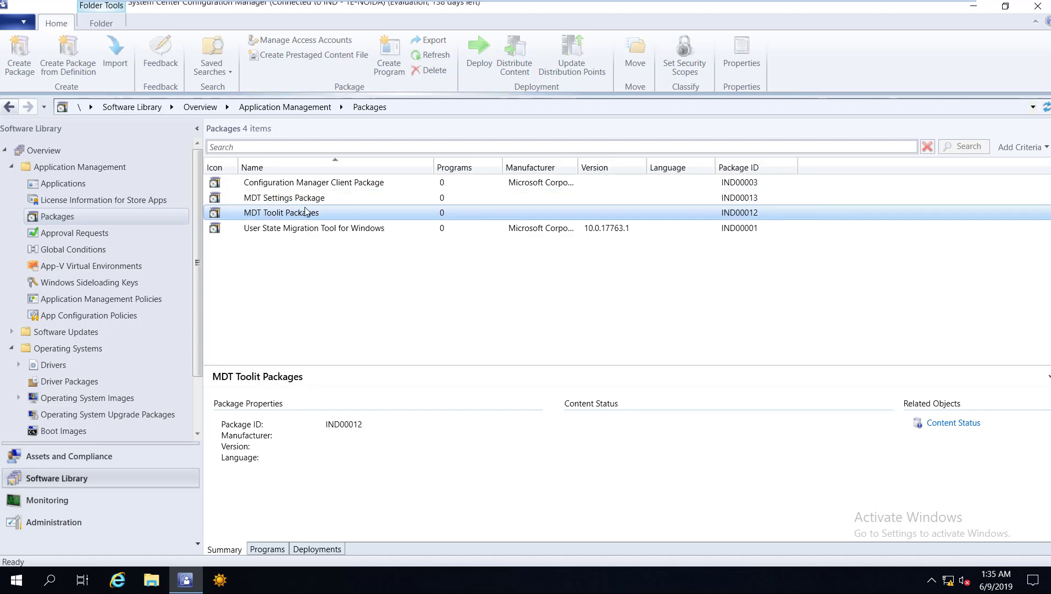
{"action": "key", "text": "Down"}
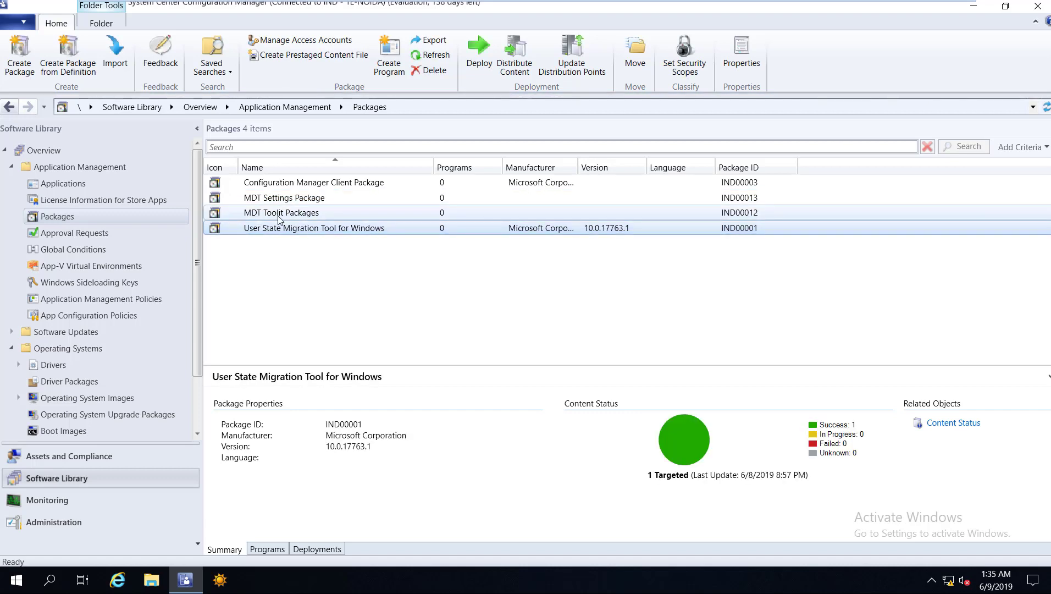
{"action": "left_click", "coordinate": [306, 197]}
{"action": "key", "text": "Down"}
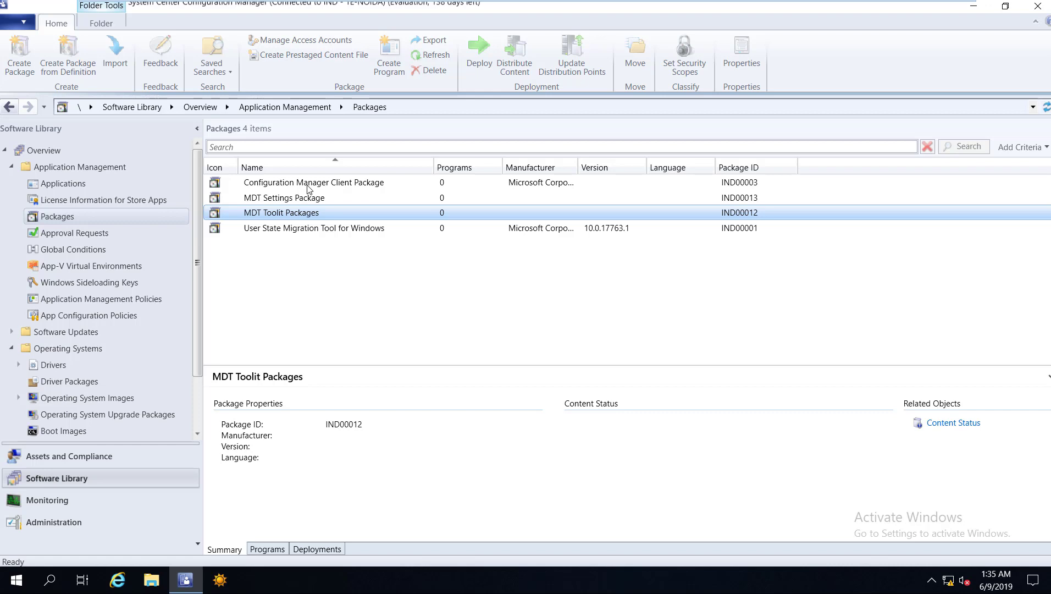
{"action": "key", "text": "Up"}
{"action": "key", "text": "Up"}
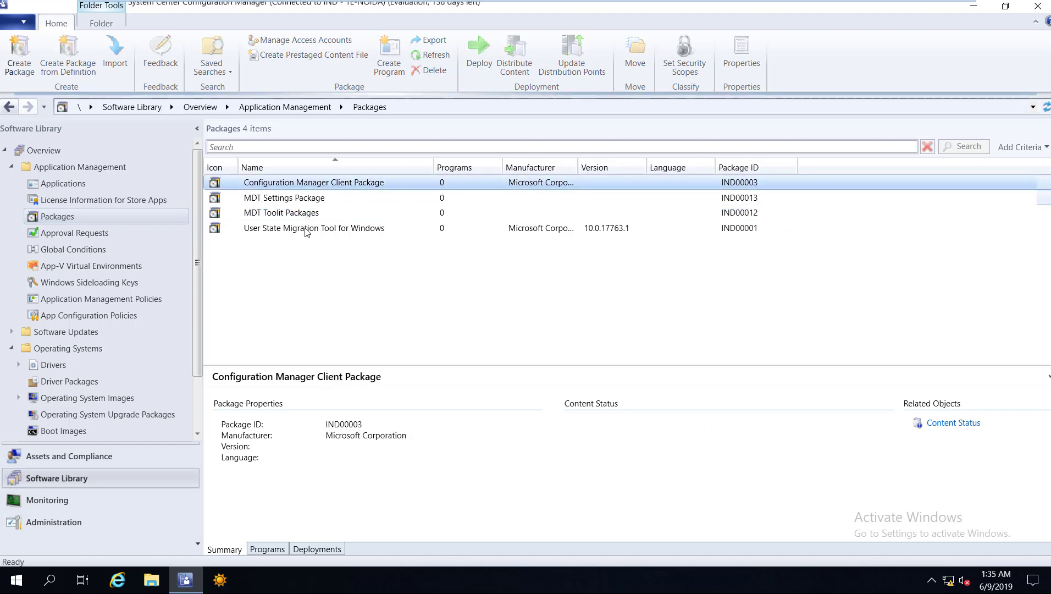
{"action": "key", "text": "Down"}
{"action": "key", "text": "Down"}
{"action": "key", "text": "Down"}
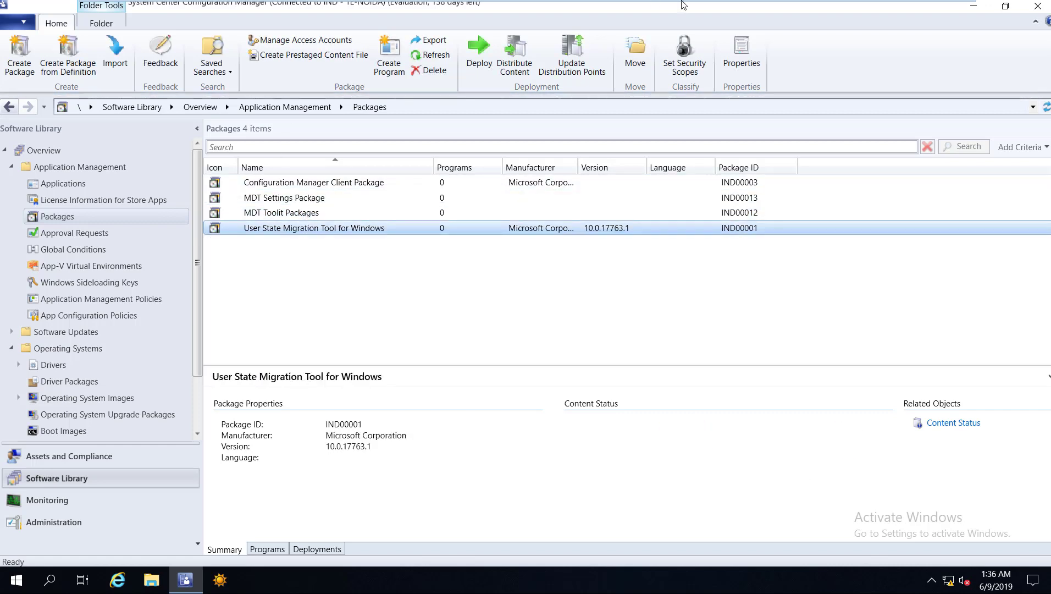
{"action": "key", "text": "Up"}
{"action": "key", "text": "Up"}
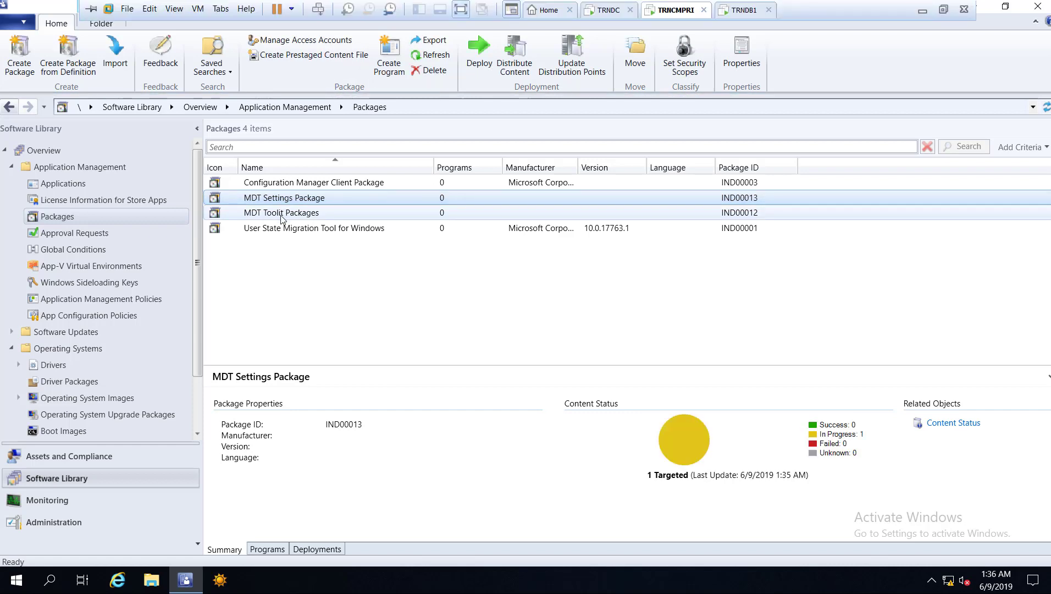
{"action": "key", "text": "Down"}
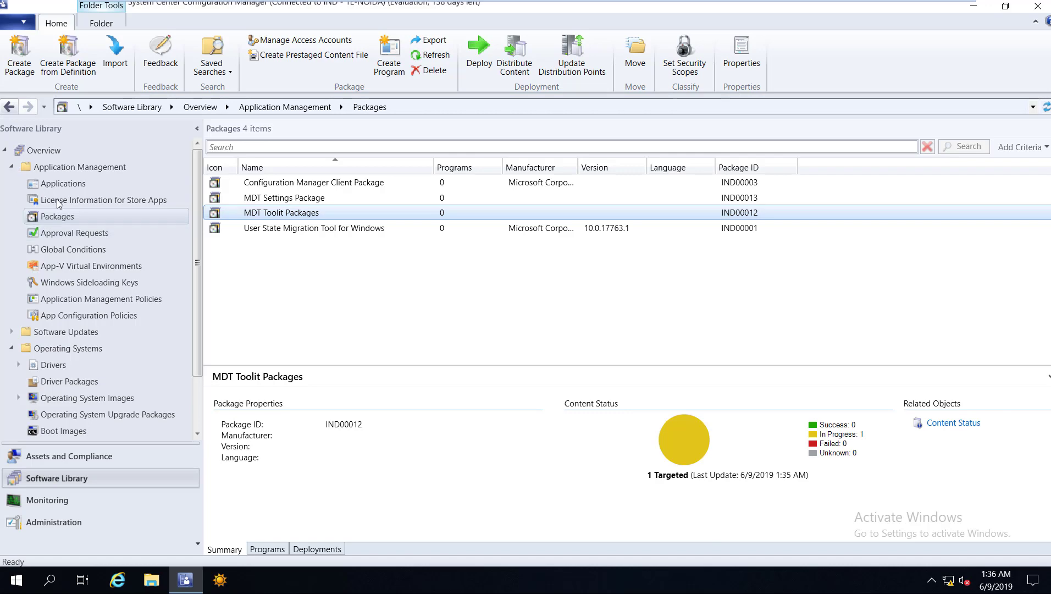
{"action": "key", "text": "Left"}
{"action": "key", "text": "Left"}
{"action": "key", "text": "Down"}
{"action": "key", "text": "Down"}
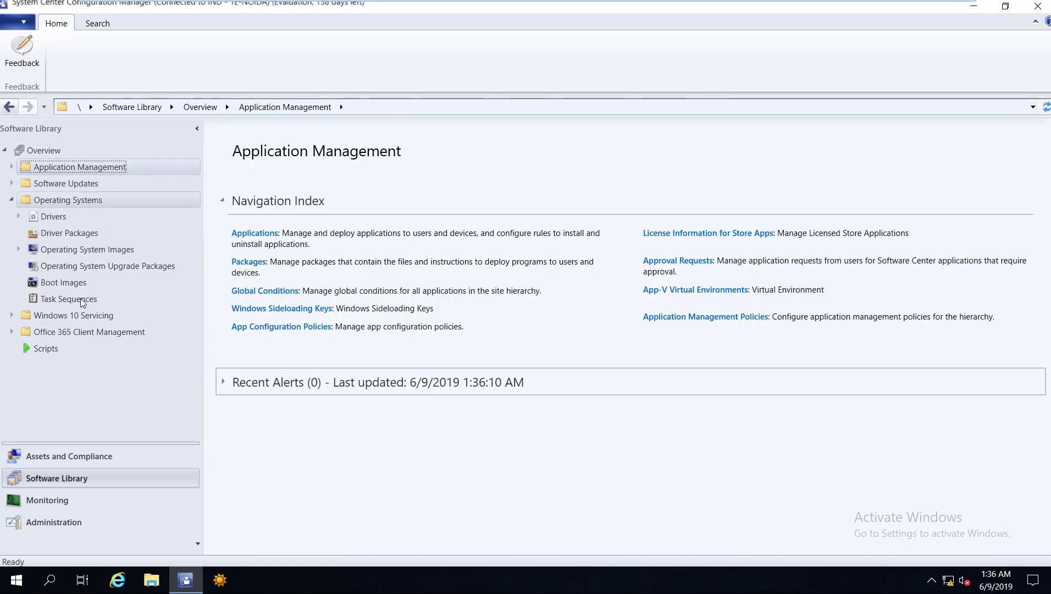
Start Create MDT Task Sequence from Task Sequences, then cancel the wizard without creating anything.
{"action": "left_click", "coordinate": [83, 301]}
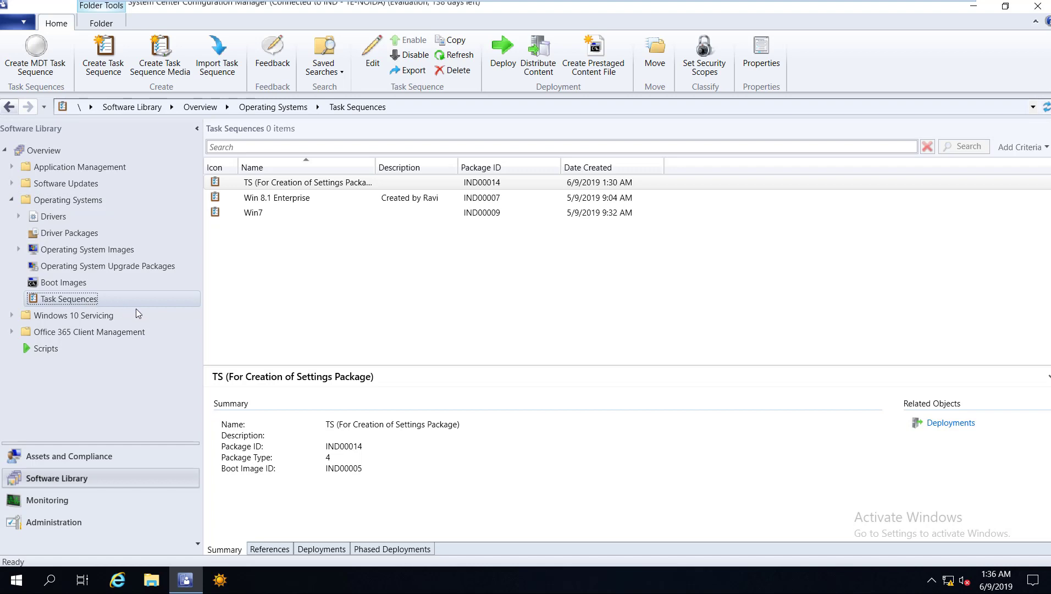
{"action": "key", "text": "shift+F10"}
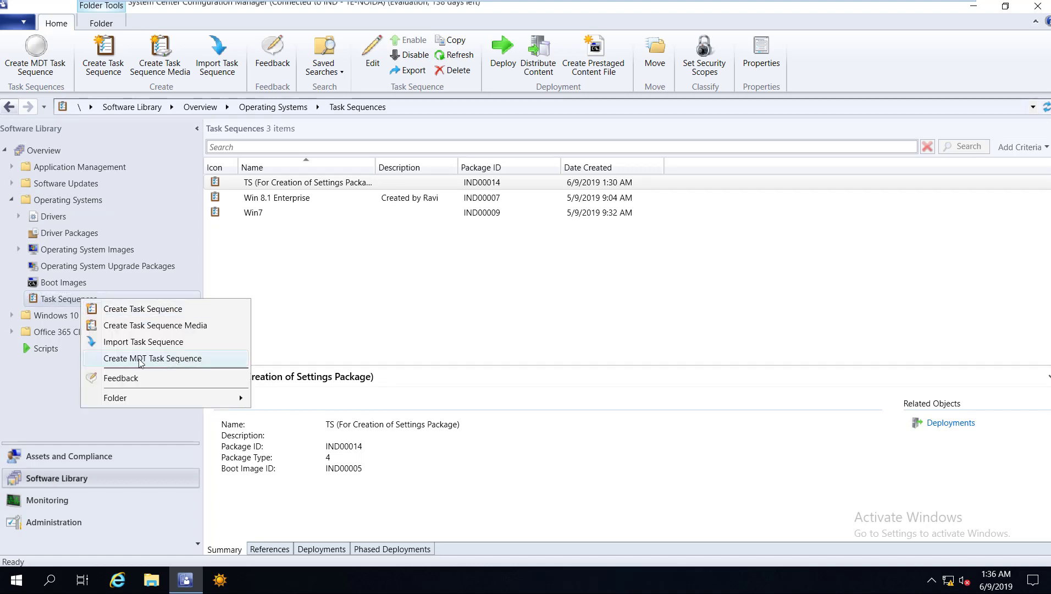
{"action": "left_click", "coordinate": [158, 362]}
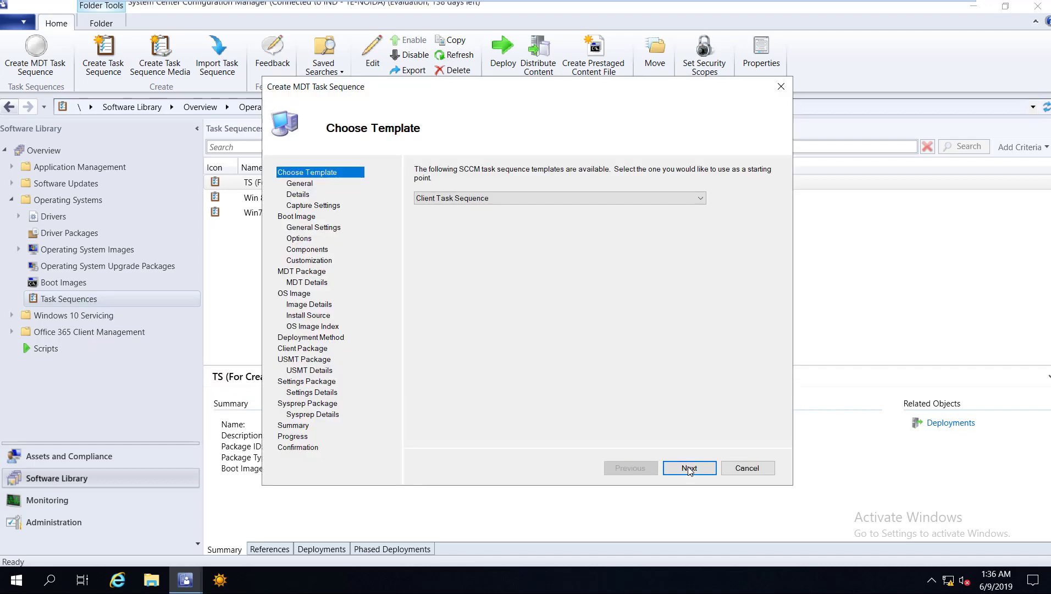
{"action": "left_click", "coordinate": [689, 468]}
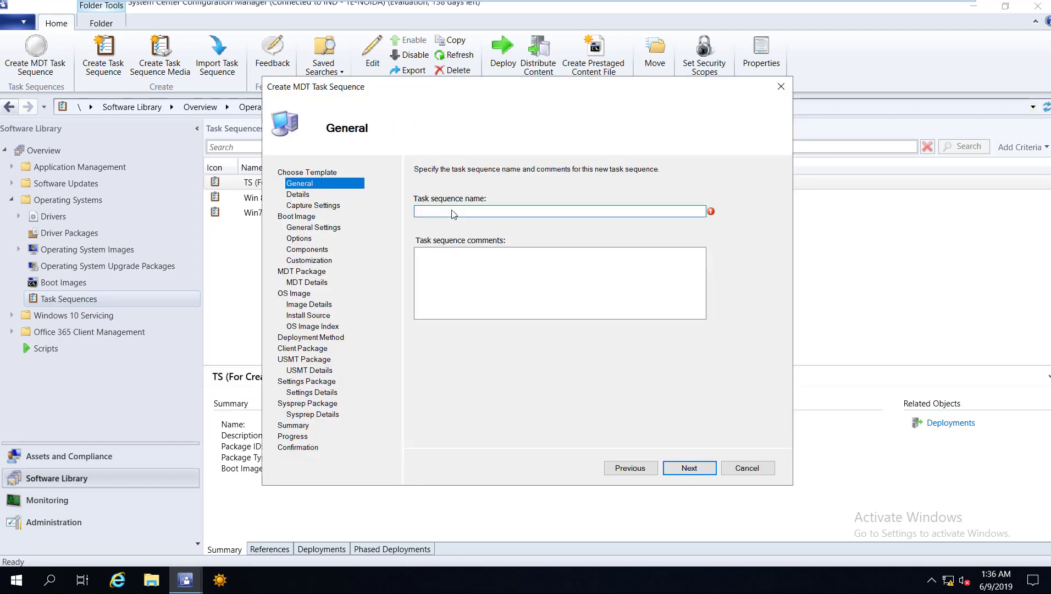
{"action": "type", "text": "Win"}
{"action": "key", "text": "ctrl+a"}
{"action": "key", "text": "BackSpace"}
{"action": "key", "text": "Escape"}
{"action": "key", "text": "Return"}
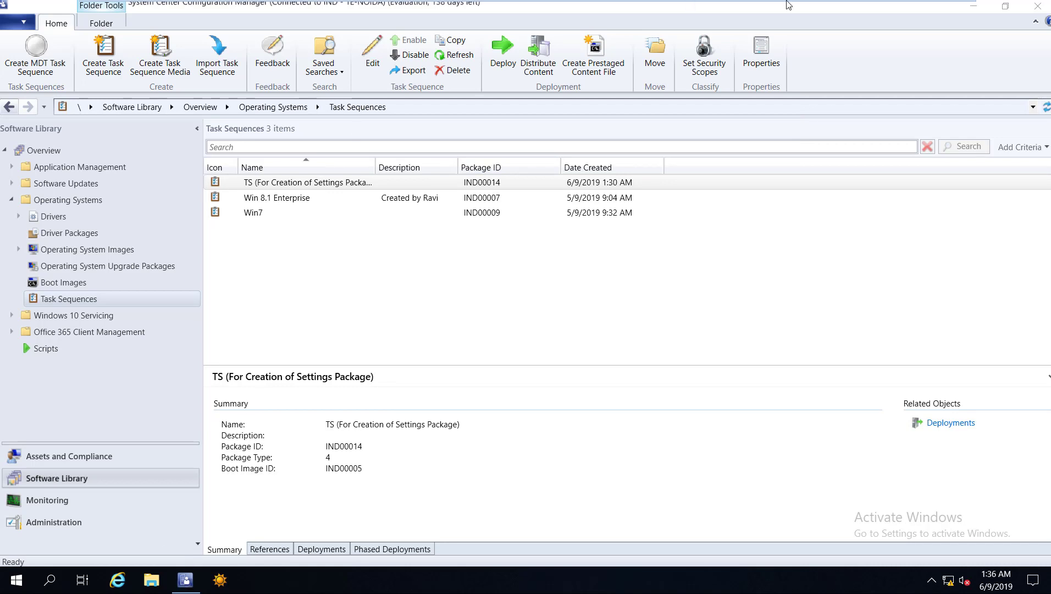
{"action": "mouse_move", "coordinate": [182, 584]}
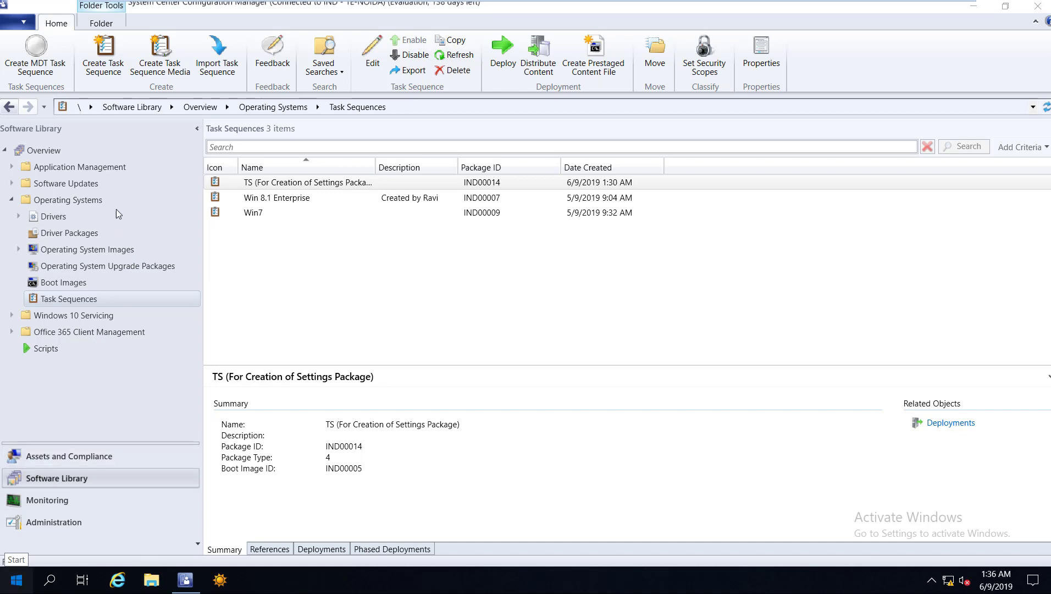
Launch Deployment Workbench and open the properties of MDT Deployment Share 2.
{"action": "key", "text": "super"}
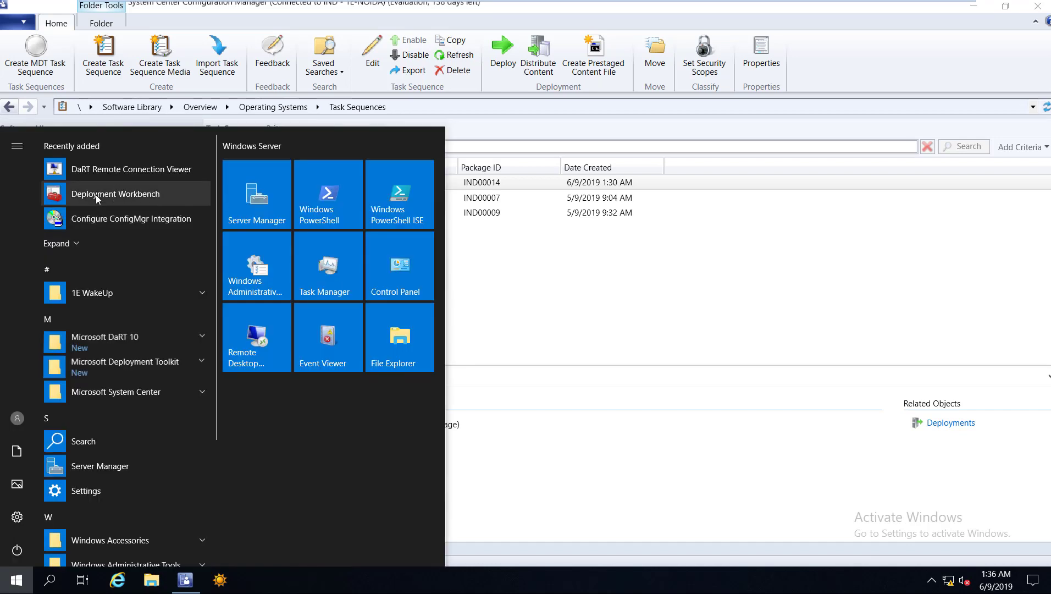
{"action": "left_click", "coordinate": [454, 379]}
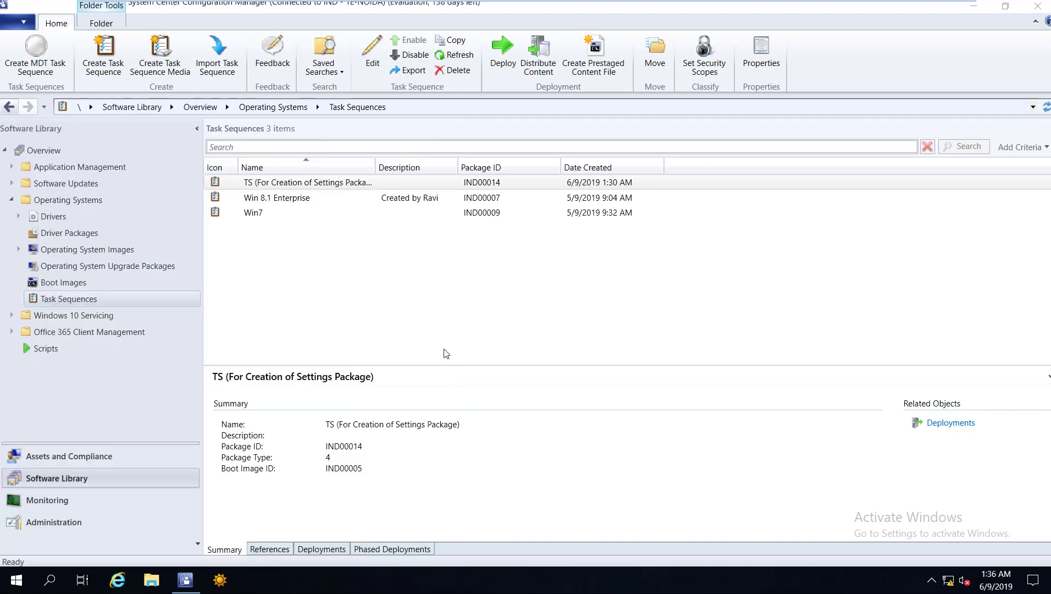
{"action": "key", "text": "Return"}
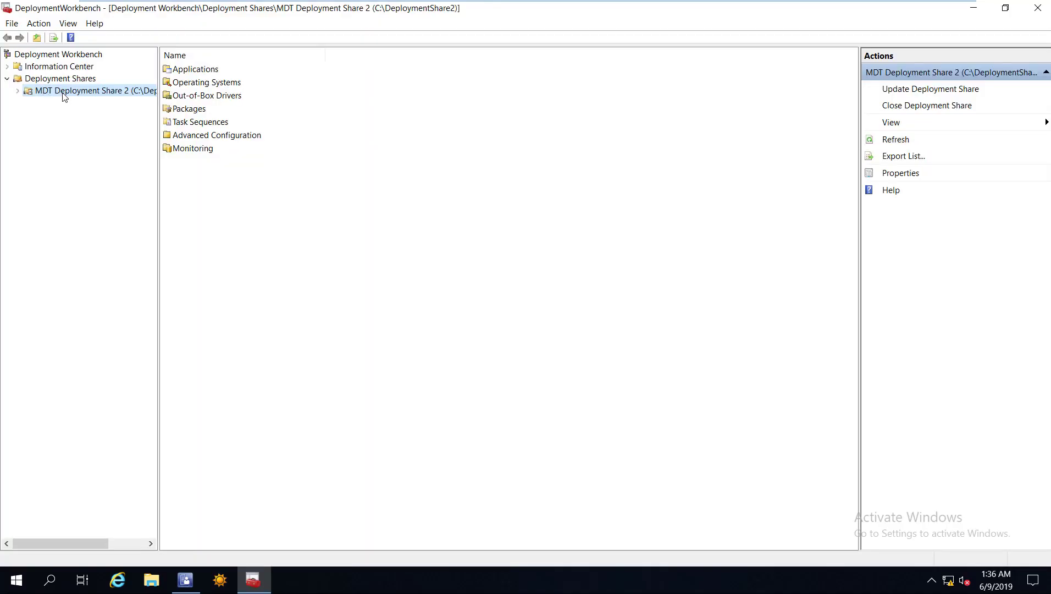
{"action": "right_click", "coordinate": [62, 93]}
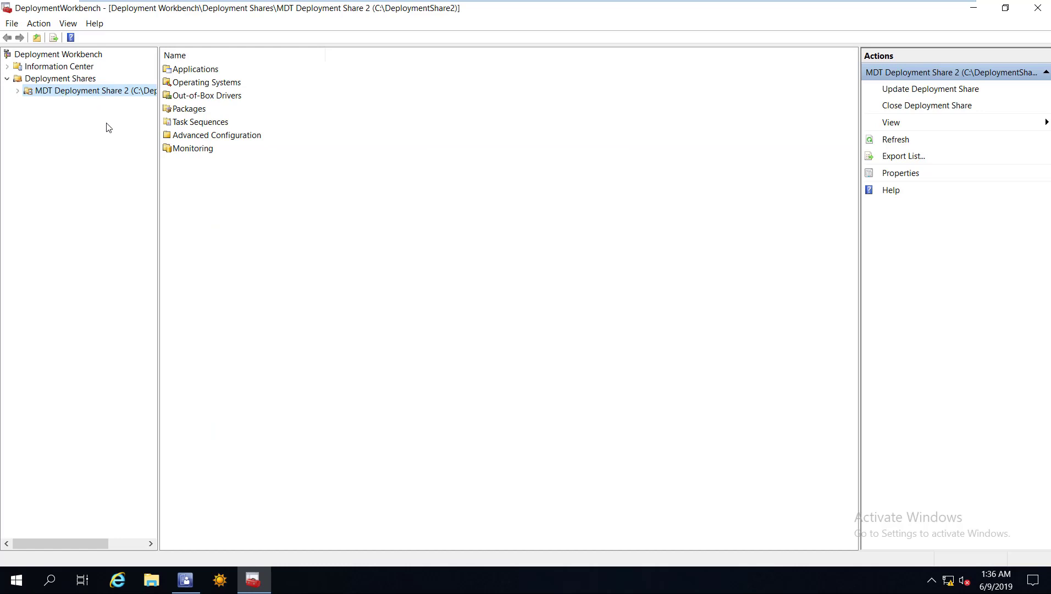
{"action": "left_click", "coordinate": [101, 180]}
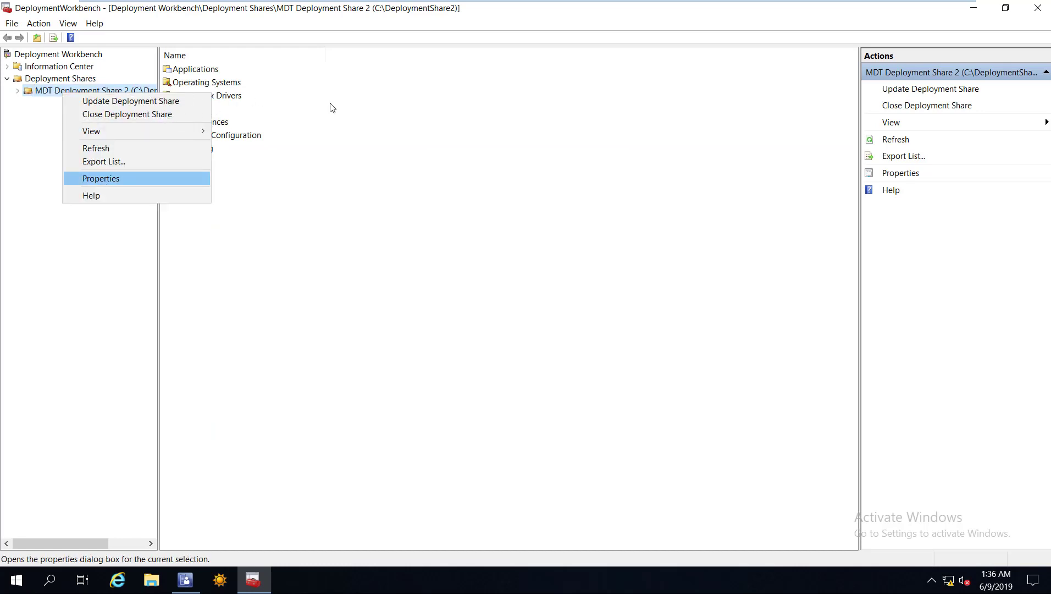
Tick the DaRT feature pack for x64 Windows PE, apply, and close the properties.
{"action": "left_click", "coordinate": [346, 112]}
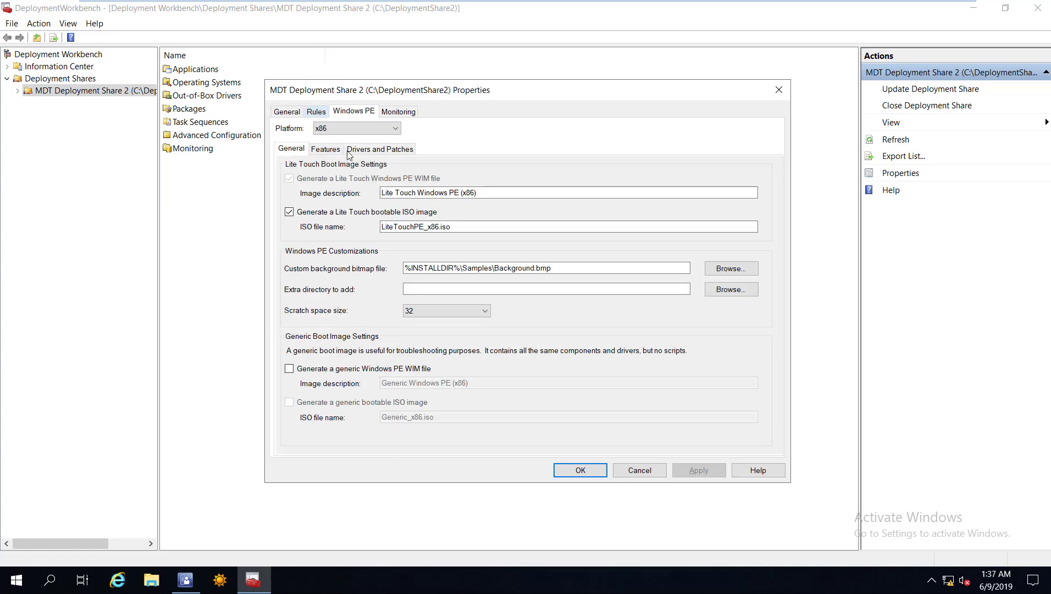
{"action": "left_click", "coordinate": [357, 128]}
{"action": "left_click", "coordinate": [321, 144]}
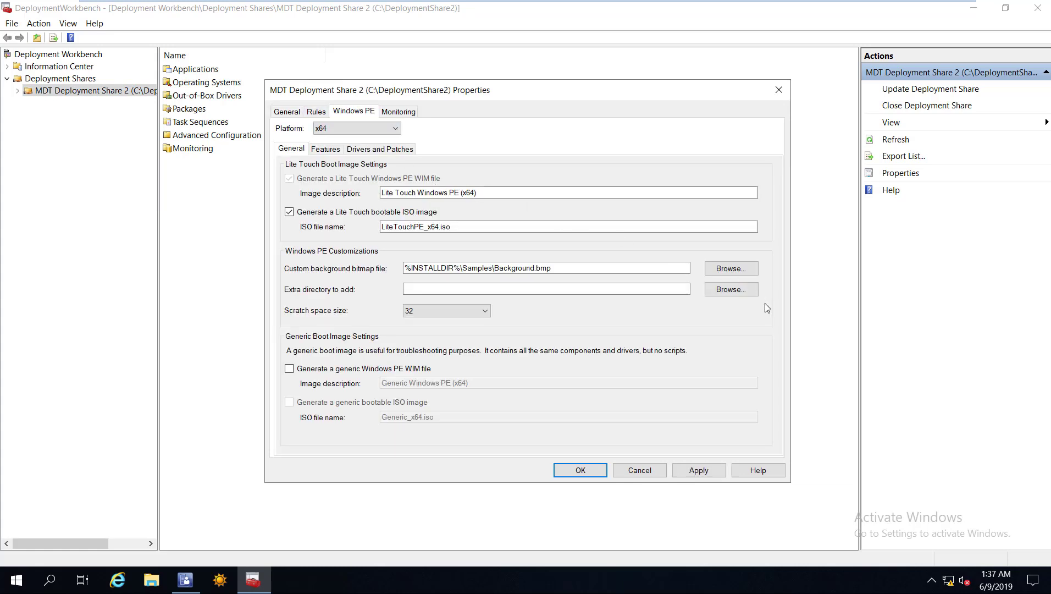
{"action": "key", "text": "ctrl+Tab"}
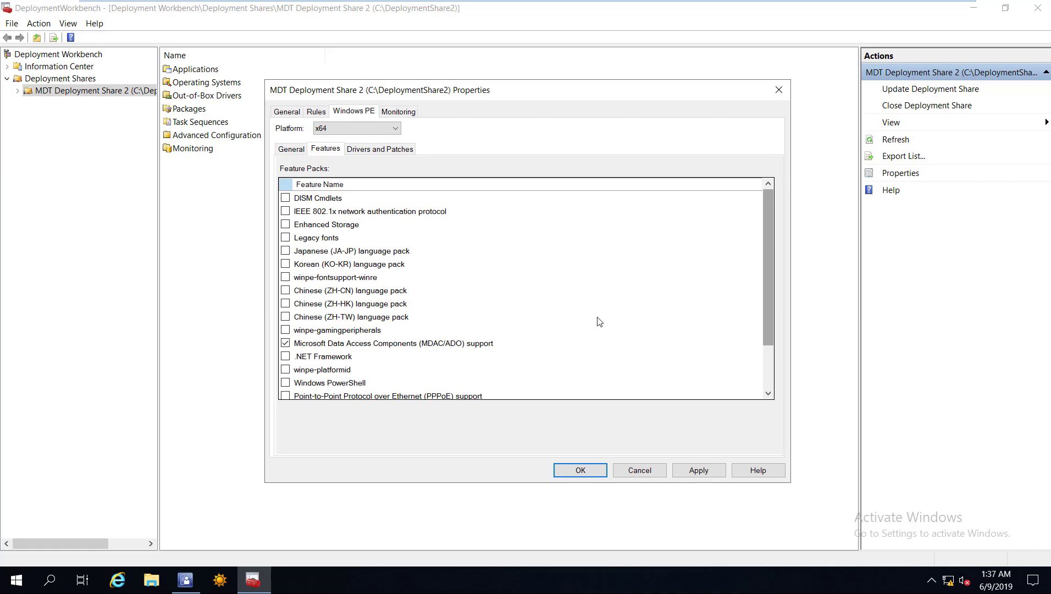
{"action": "scroll", "coordinate": [686, 354], "scroll_direction": "down", "scroll_amount": 2}
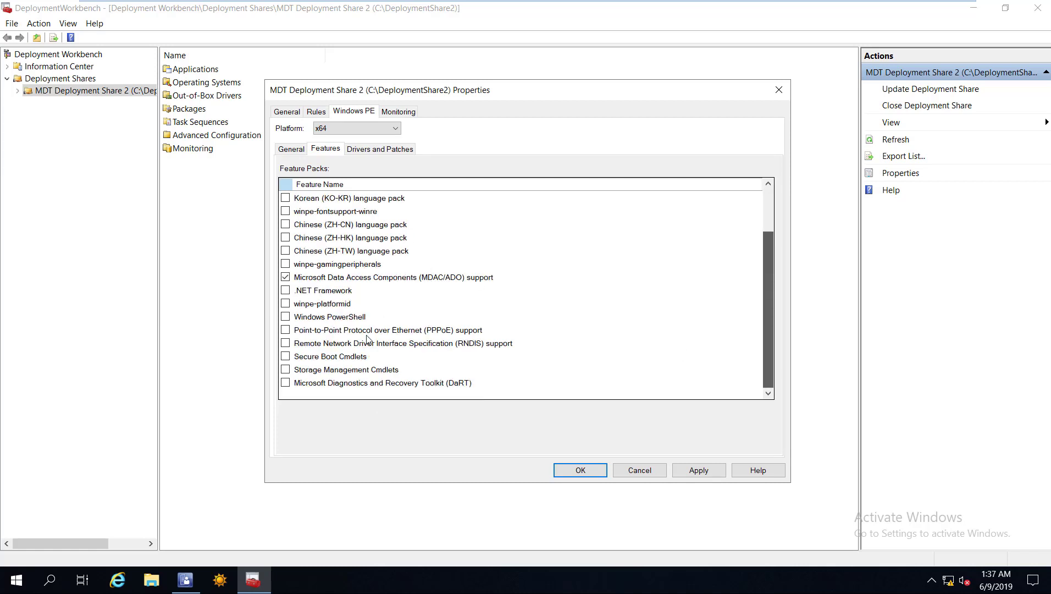
{"action": "left_click", "coordinate": [285, 383]}
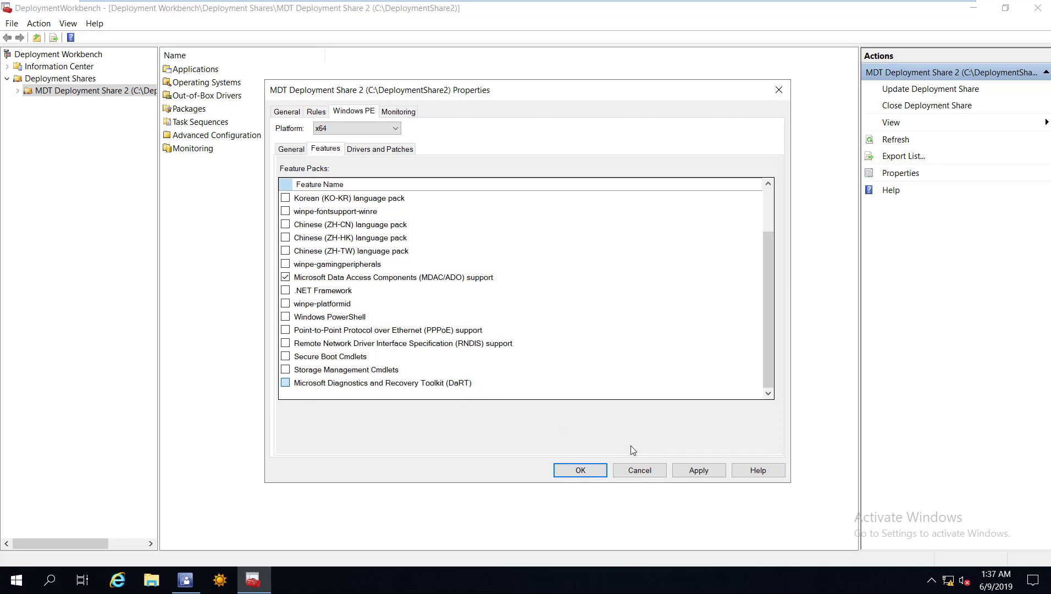
{"action": "left_click", "coordinate": [697, 472]}
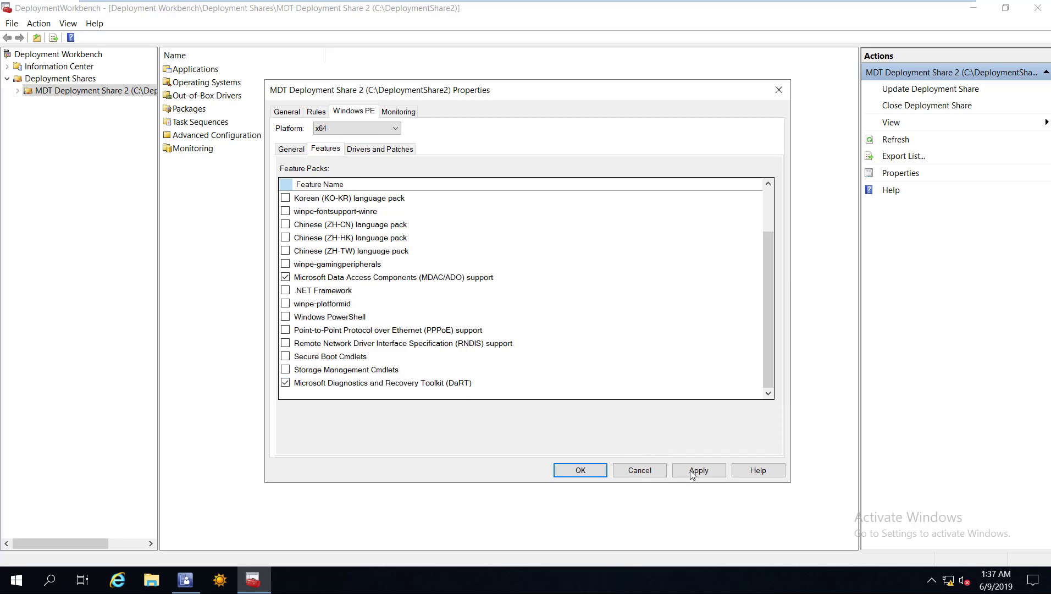
{"action": "left_click", "coordinate": [582, 470]}
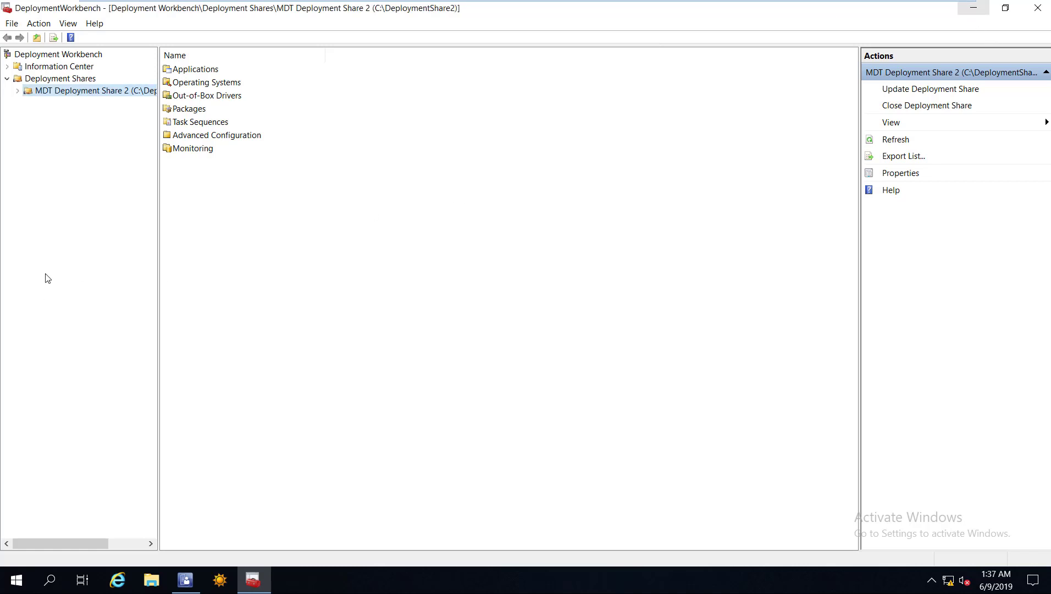
{"action": "key", "text": "alt+Tab"}
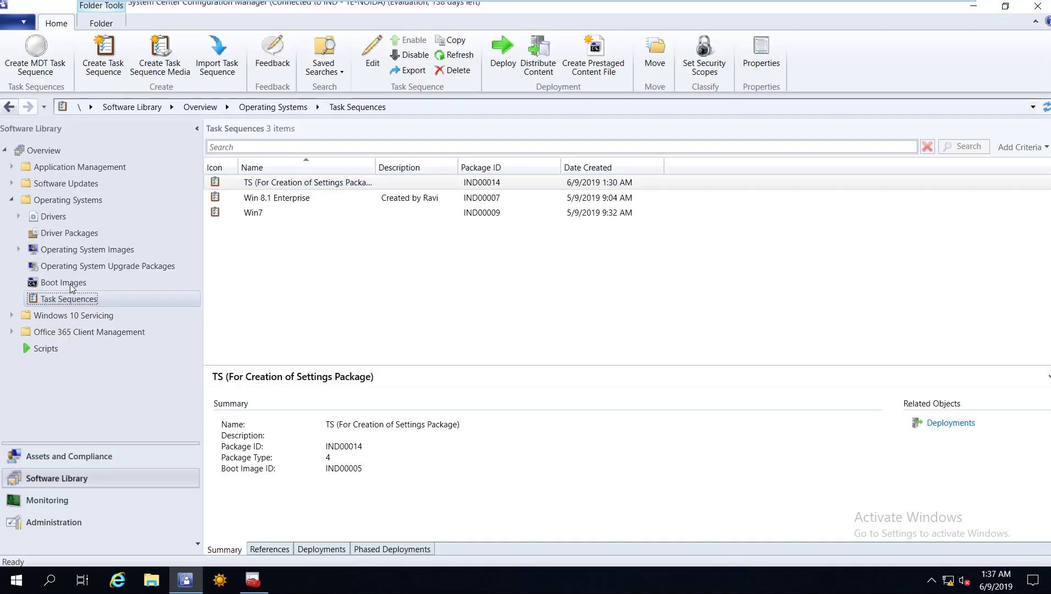
Show the Boot Images list, then open a File Explorer window at This PC.
{"action": "left_click", "coordinate": [70, 283]}
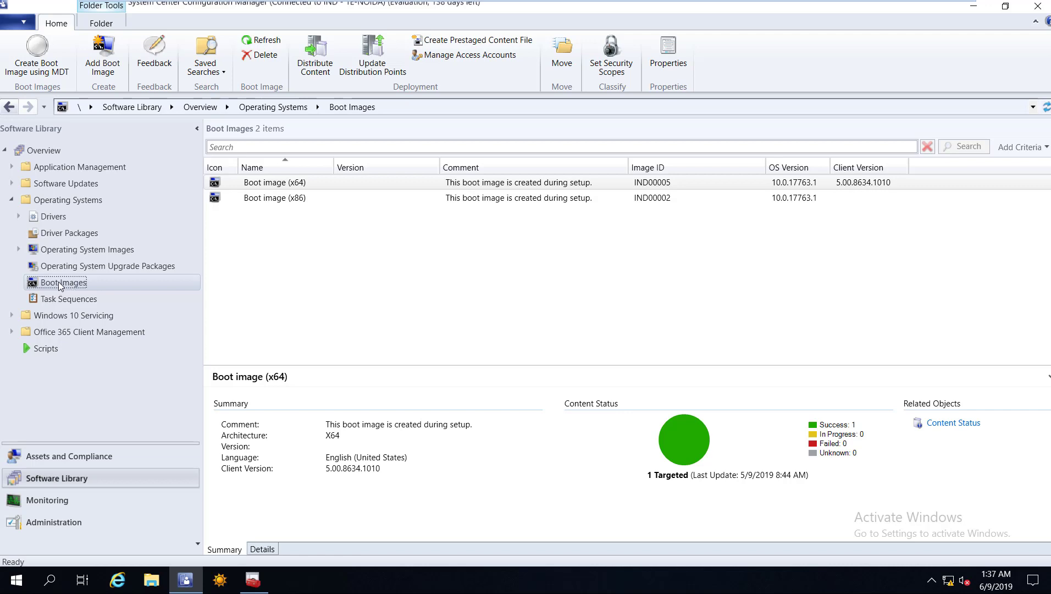
{"action": "left_click", "coordinate": [161, 582]}
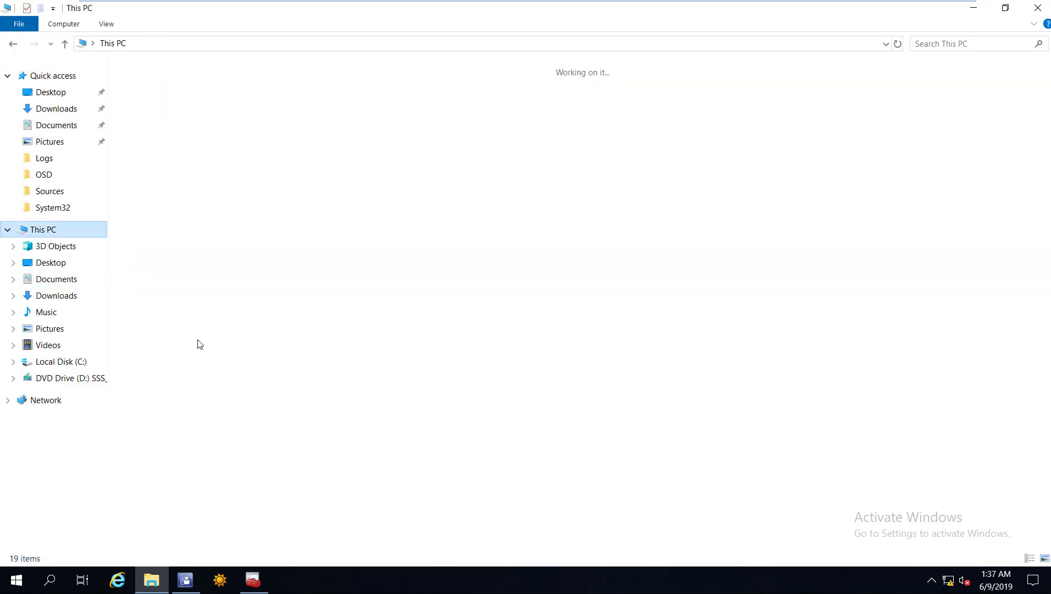
Create the folder C:\Sources\OSD\MDT Boot Image x64 Dart, then return to Configuration Manager.
{"action": "key", "text": "Return"}
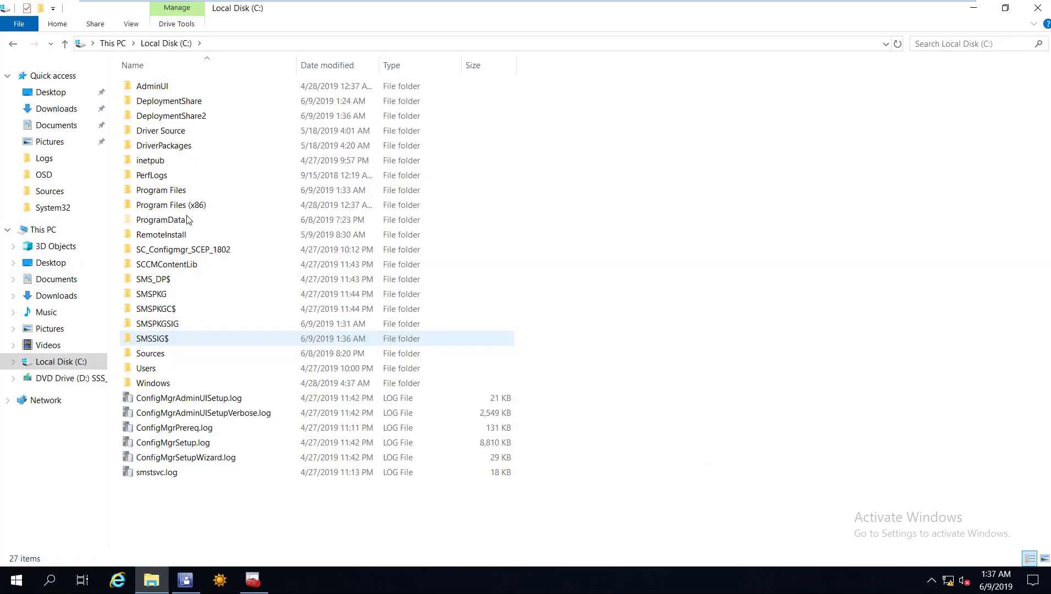
{"action": "double_click", "coordinate": [163, 355]}
{"action": "double_click", "coordinate": [156, 90]}
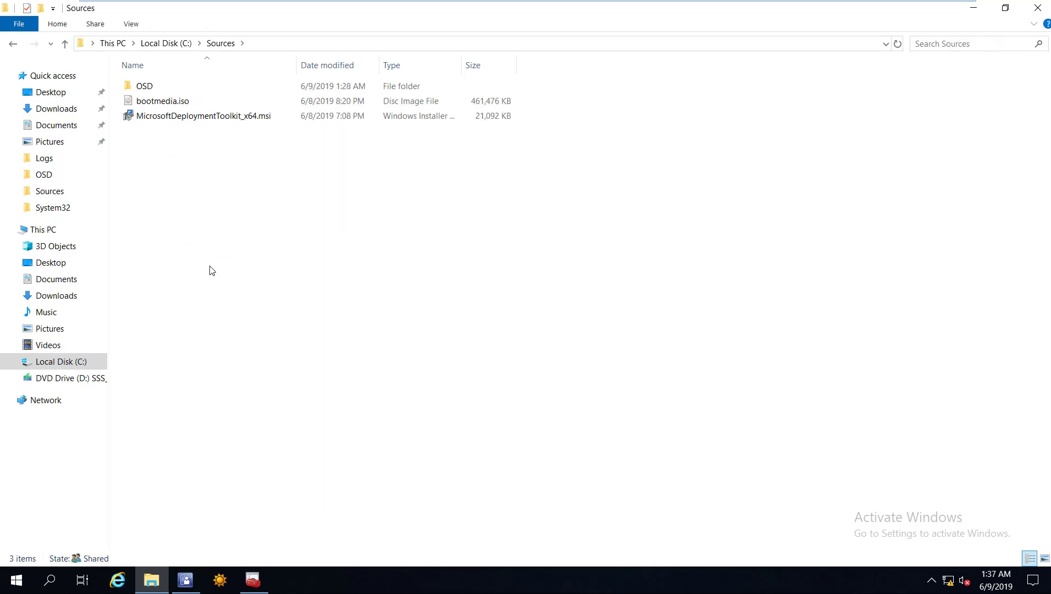
{"action": "right_click", "coordinate": [209, 266]}
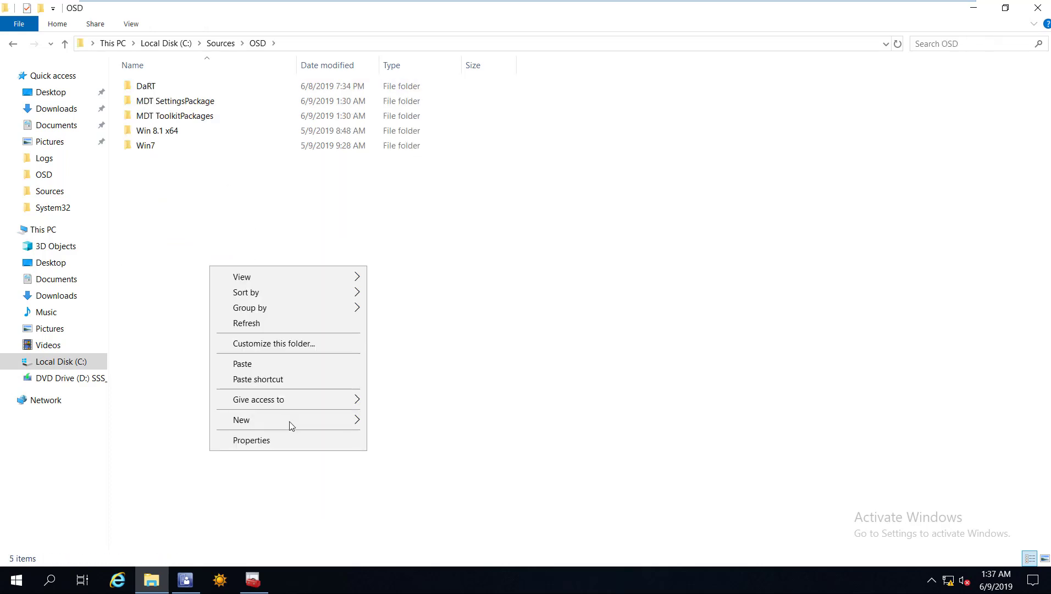
{"action": "left_click", "coordinate": [291, 426]}
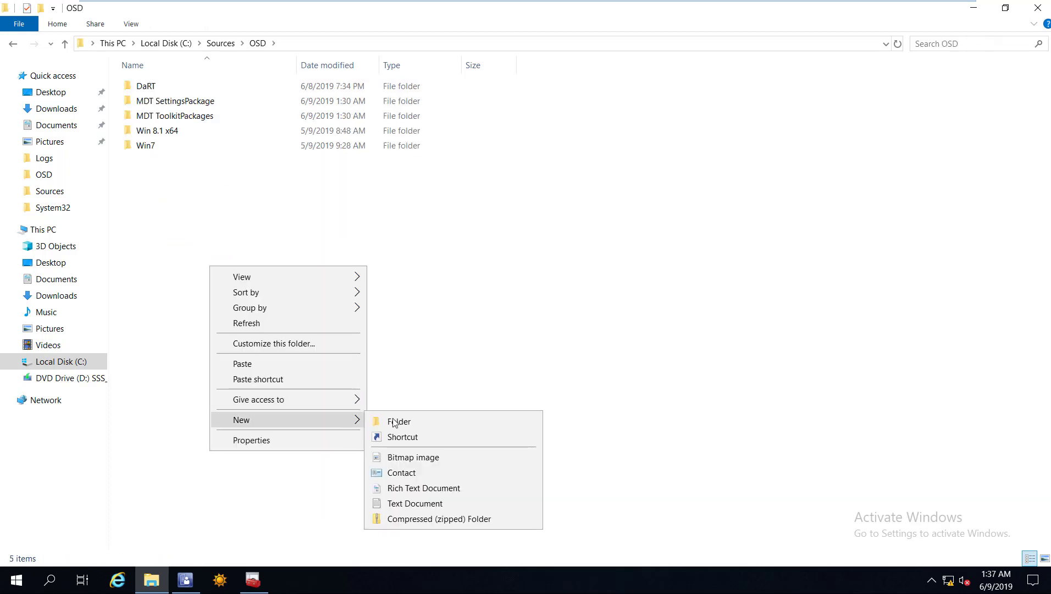
{"action": "left_click", "coordinate": [393, 422]}
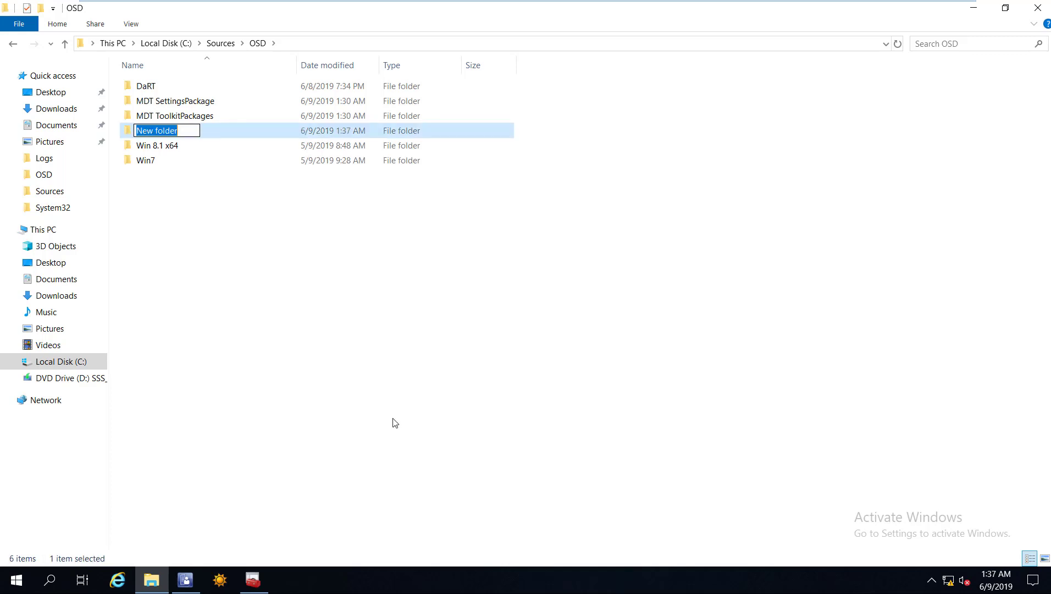
{"action": "type", "text": "MDT T"}
{"action": "key", "text": "BackSpace"}
{"action": "type", "text": "Boot Image x64 Dart"}
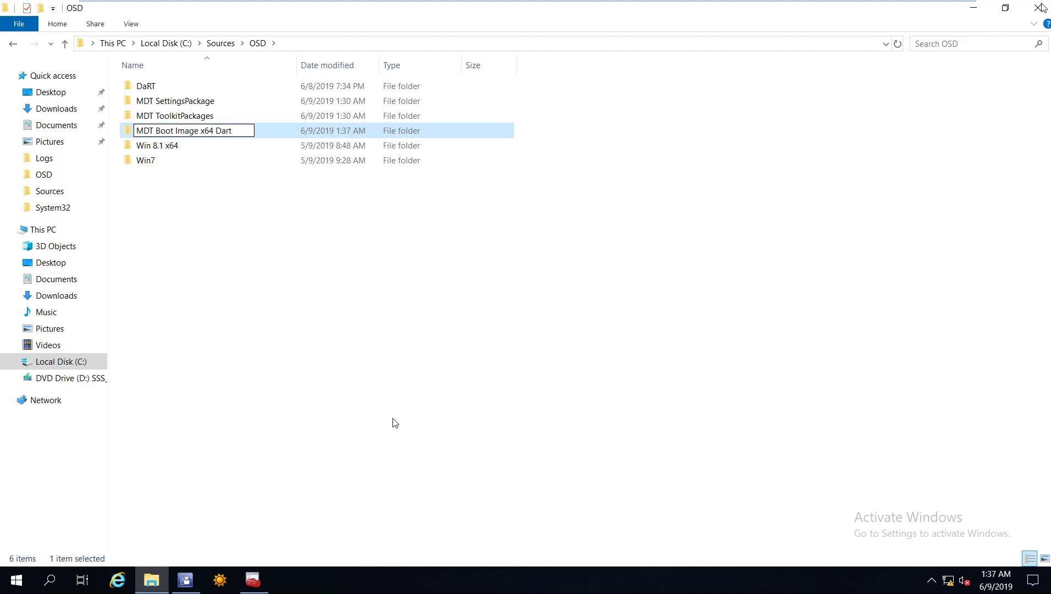
{"action": "key", "text": "Return"}
{"action": "key", "text": "alt+Tab"}
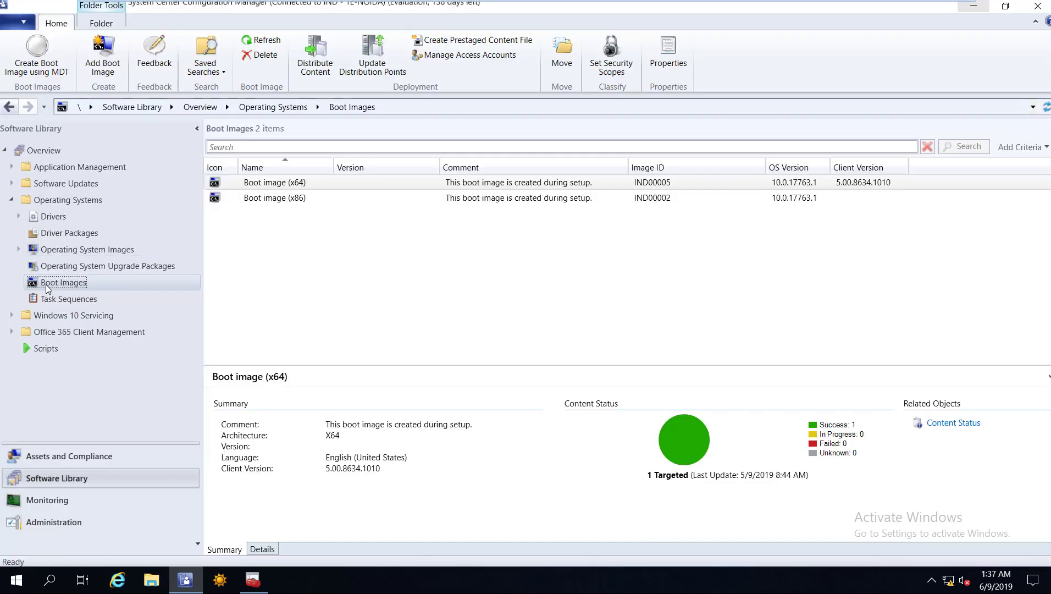
Start an MDT boot image sourced at \\trncmpri\Sources\OSD\MDT Boot Image x64 Dart, named 'MDT Boot Image x64 Dart'.
{"action": "right_click", "coordinate": [47, 285]}
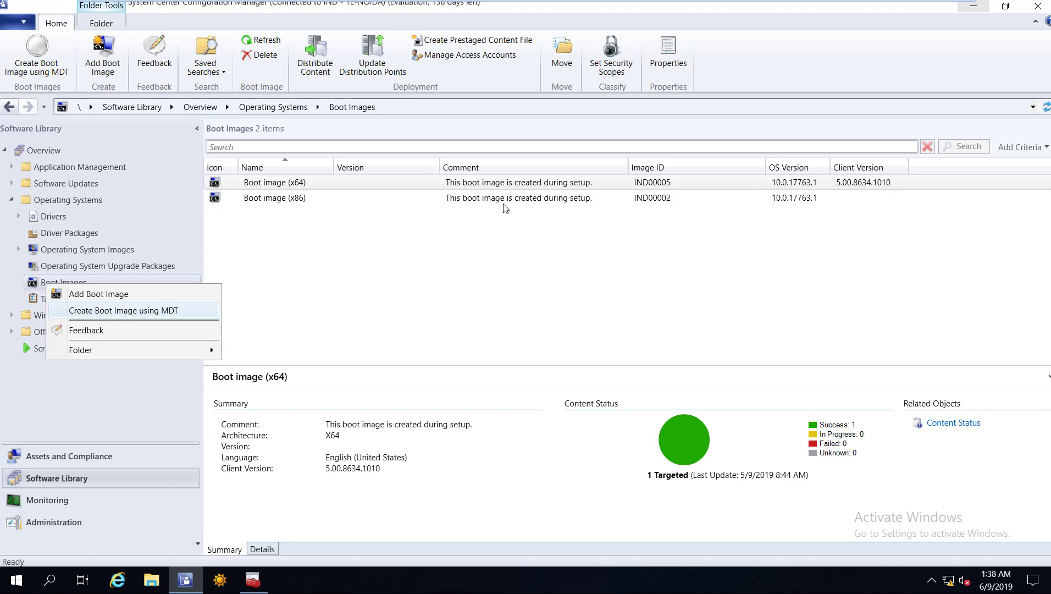
{"action": "key", "text": "Return"}
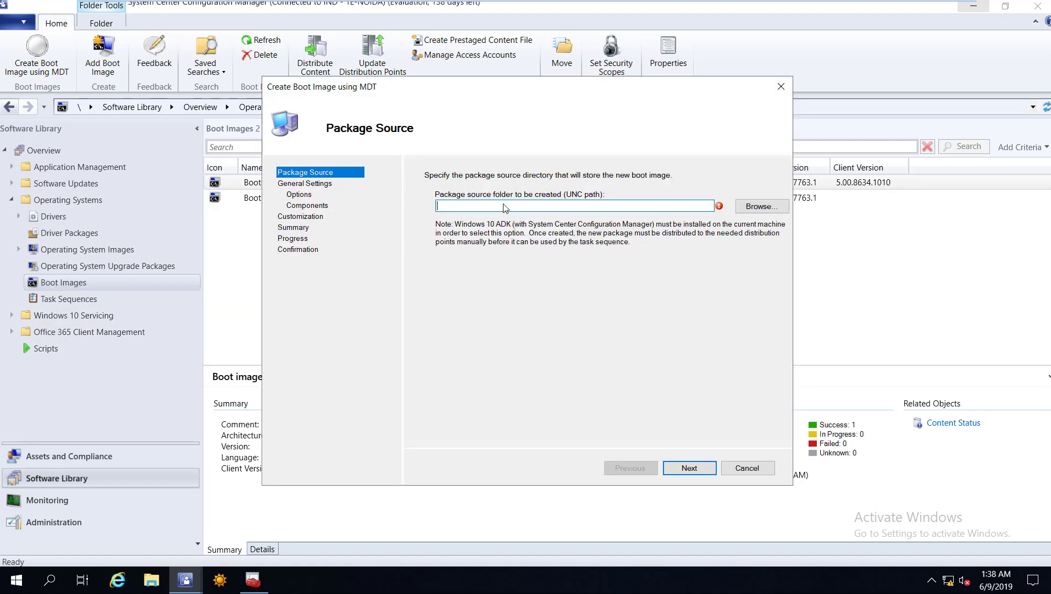
{"action": "type", "text": "\\\\"}
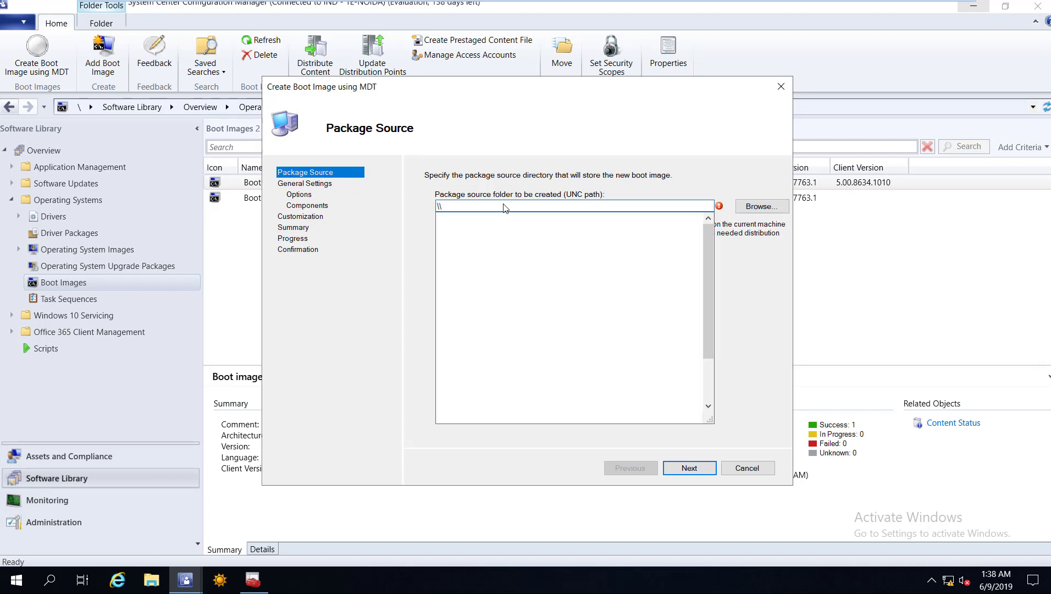
{"action": "type", "text": "trncmpri\\"}
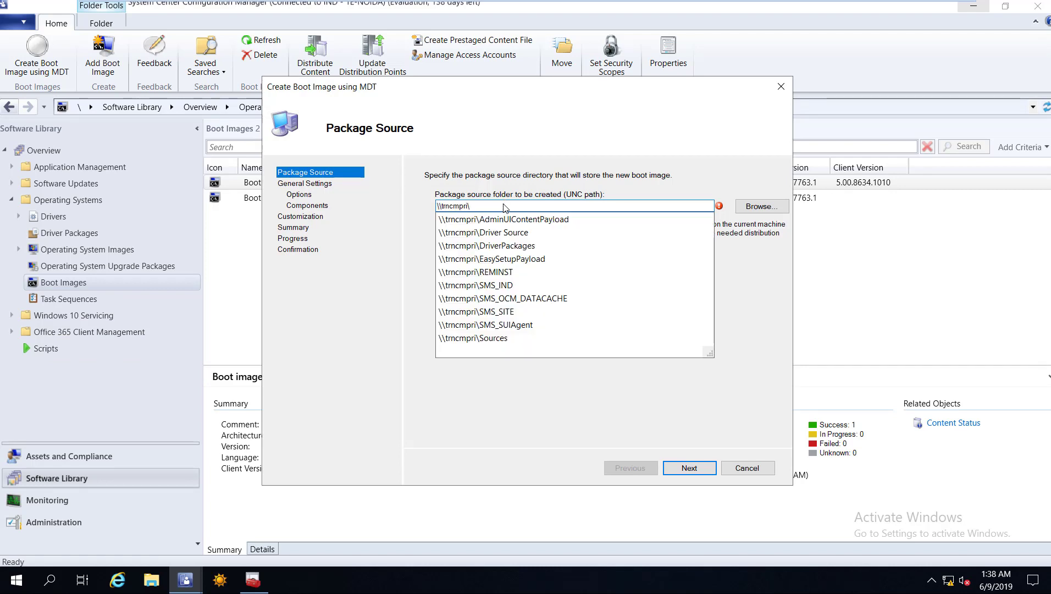
{"action": "type", "text": "sou"}
{"action": "key", "text": "Down"}
{"action": "type", "text": "\\"}
{"action": "type", "text": "ources\\OSD\\"}
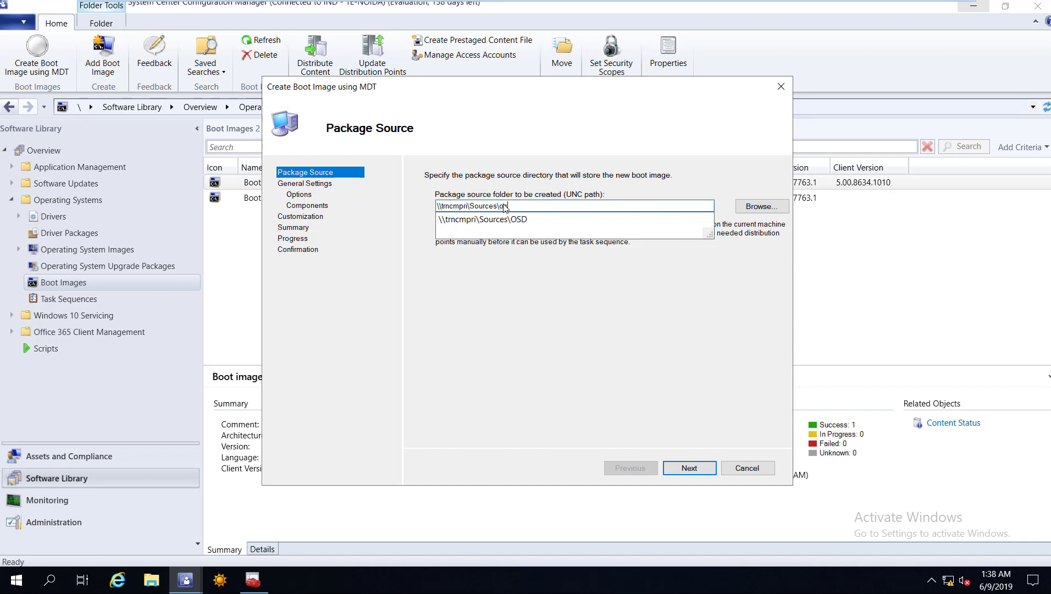
{"action": "key", "text": "Down"}
{"action": "type", "text": "\\"}
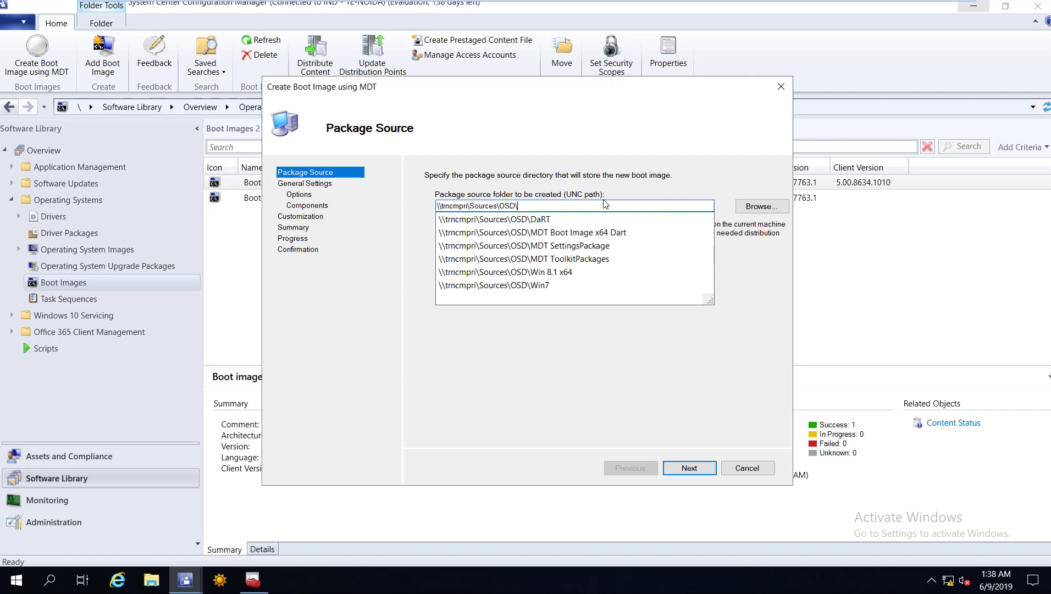
{"action": "key", "text": "Down"}
{"action": "key", "text": "Down"}
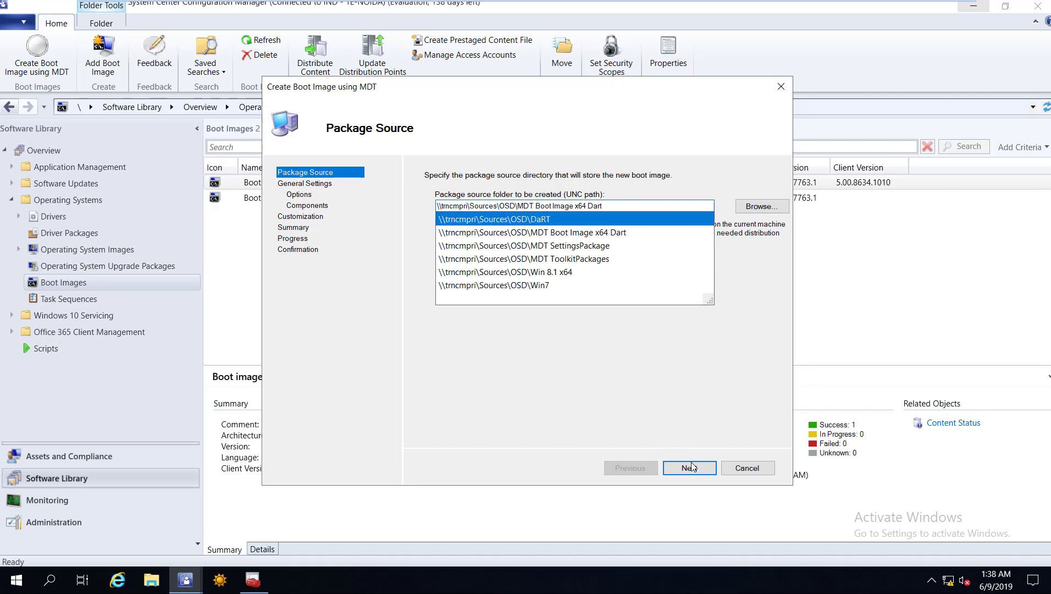
{"action": "left_click", "coordinate": [522, 192]}
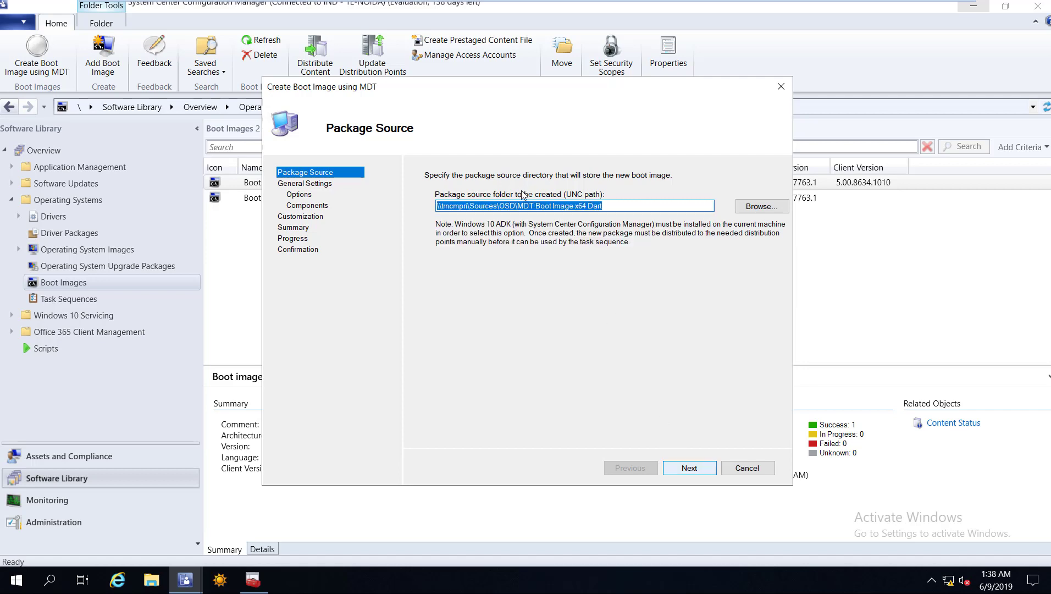
{"action": "key", "text": "Return"}
{"action": "type", "text": "MDT Boot Image  x64 Dart"}
Set the boot image platform to x64 with 64 MB scratch space.
{"action": "key", "text": "Return"}
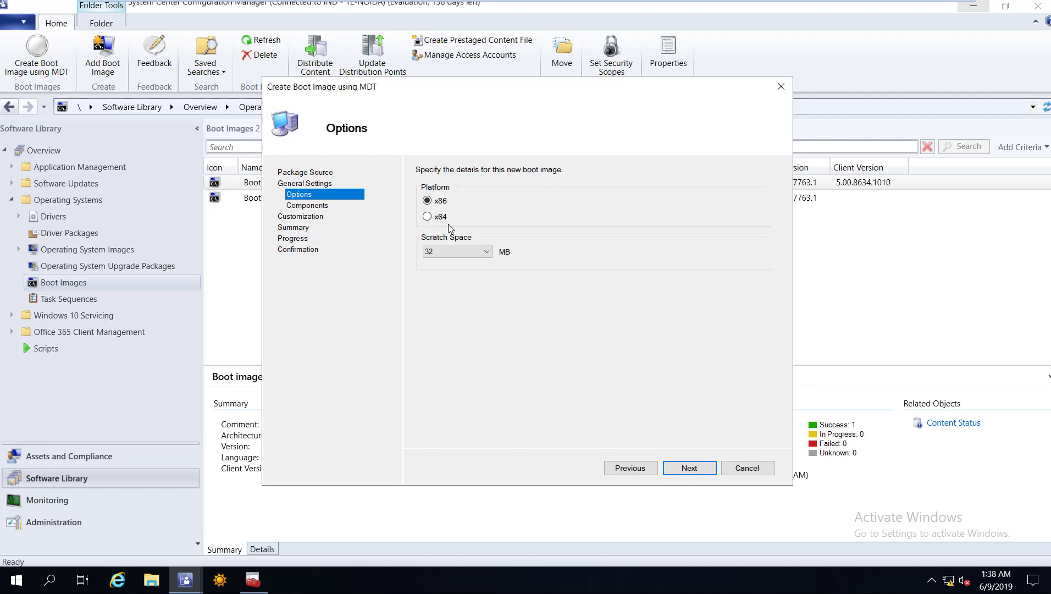
{"action": "left_click", "coordinate": [429, 217]}
{"action": "left_click", "coordinate": [442, 251]}
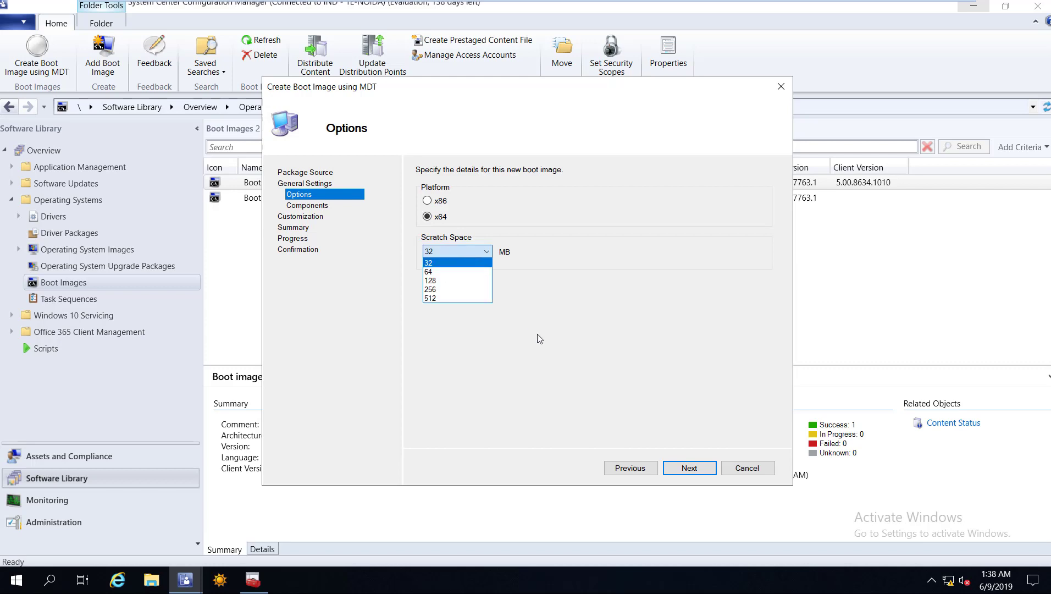
{"action": "left_click", "coordinate": [671, 471]}
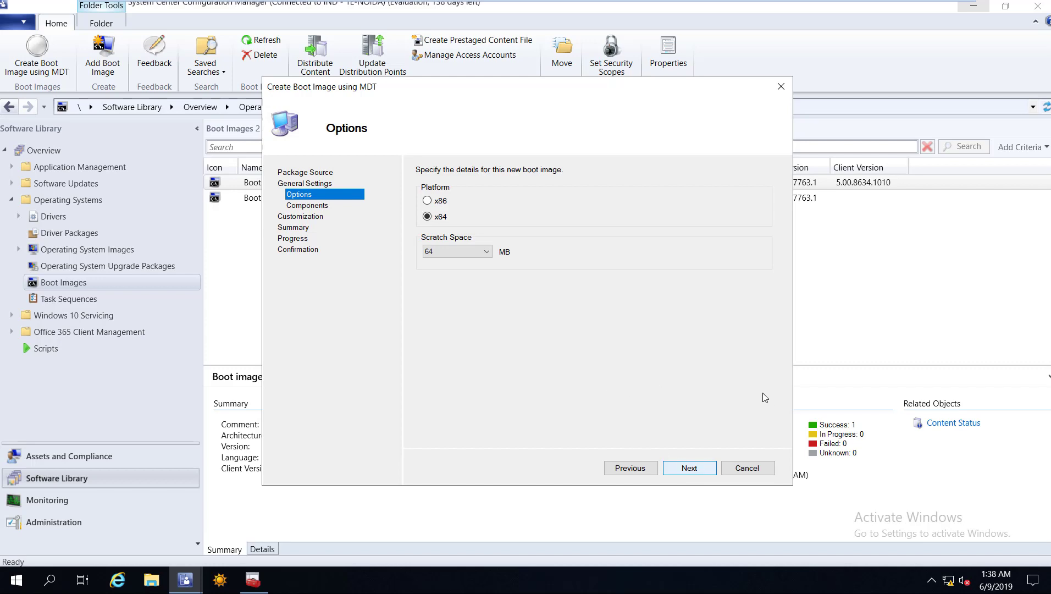
Include the Microsoft Diagnostics and Recovery Toolkit (DaRT) component in the boot image.
{"action": "key", "text": "Return"}
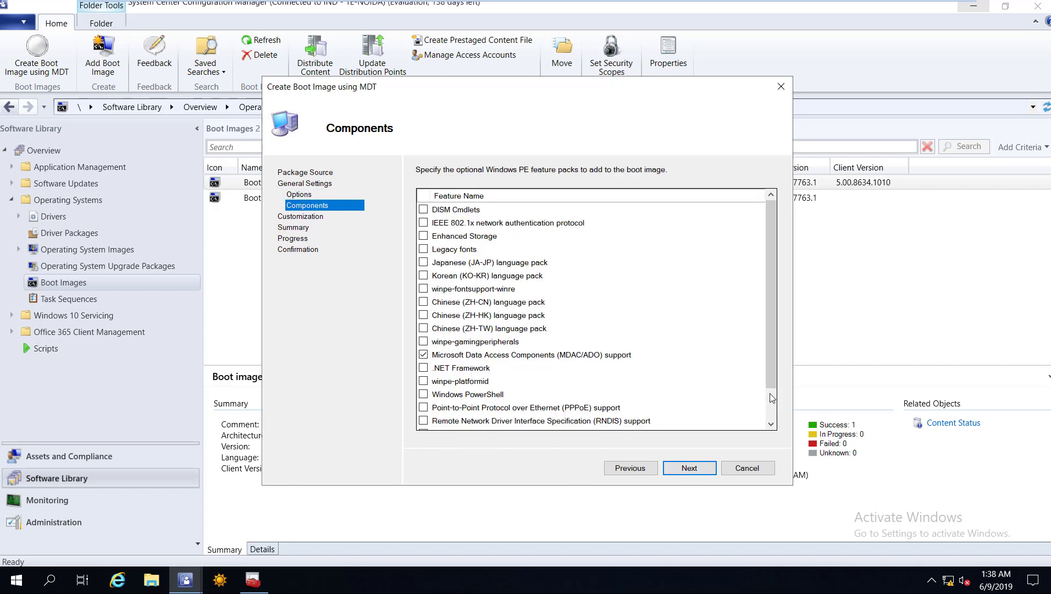
{"action": "scroll", "coordinate": [761, 403], "scroll_direction": "down", "scroll_amount": 1}
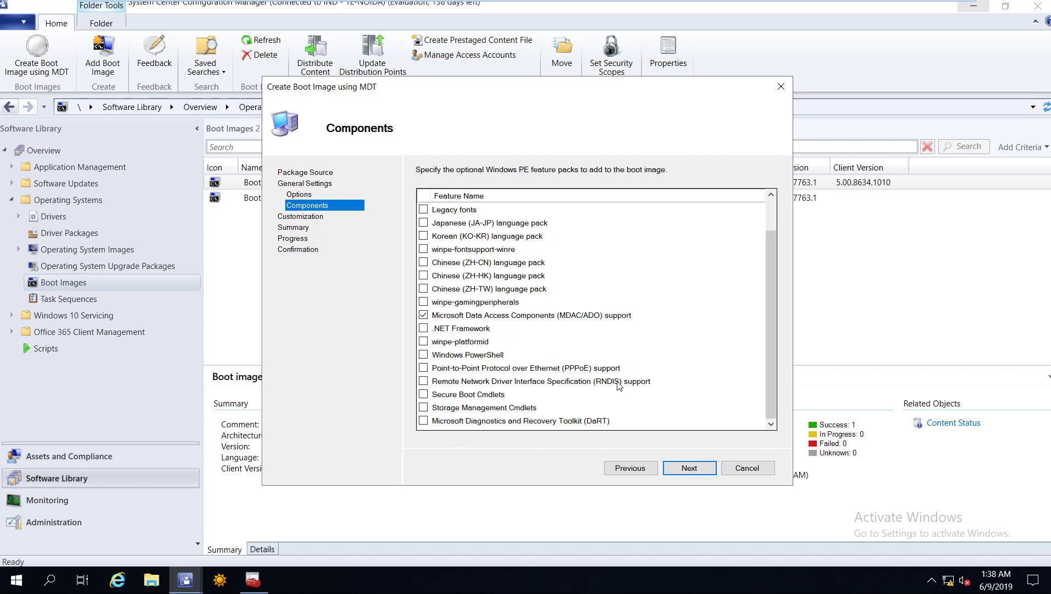
{"action": "left_click", "coordinate": [423, 422]}
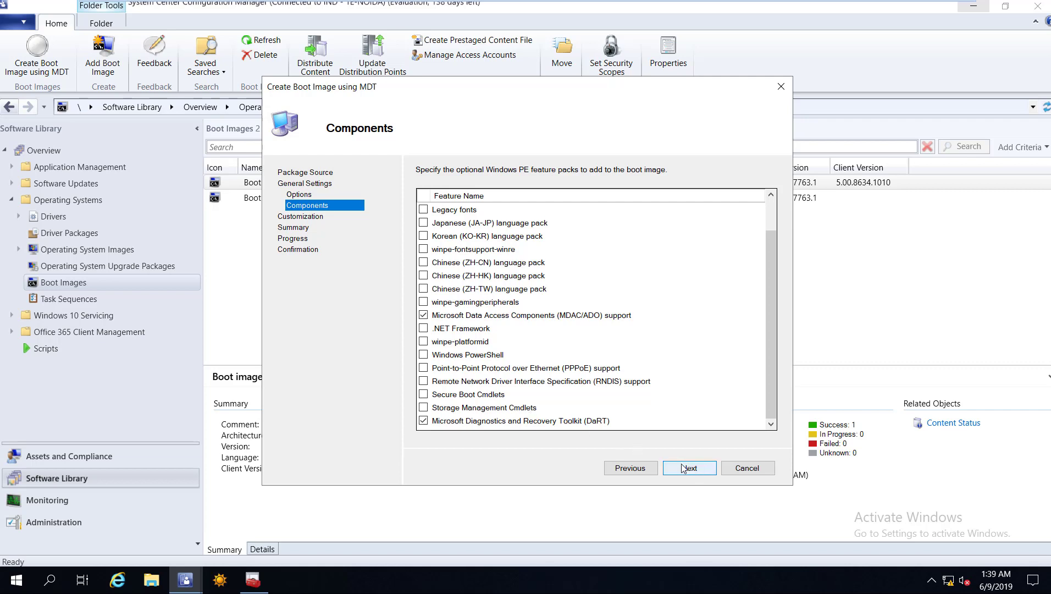
{"action": "key", "text": "Return"}
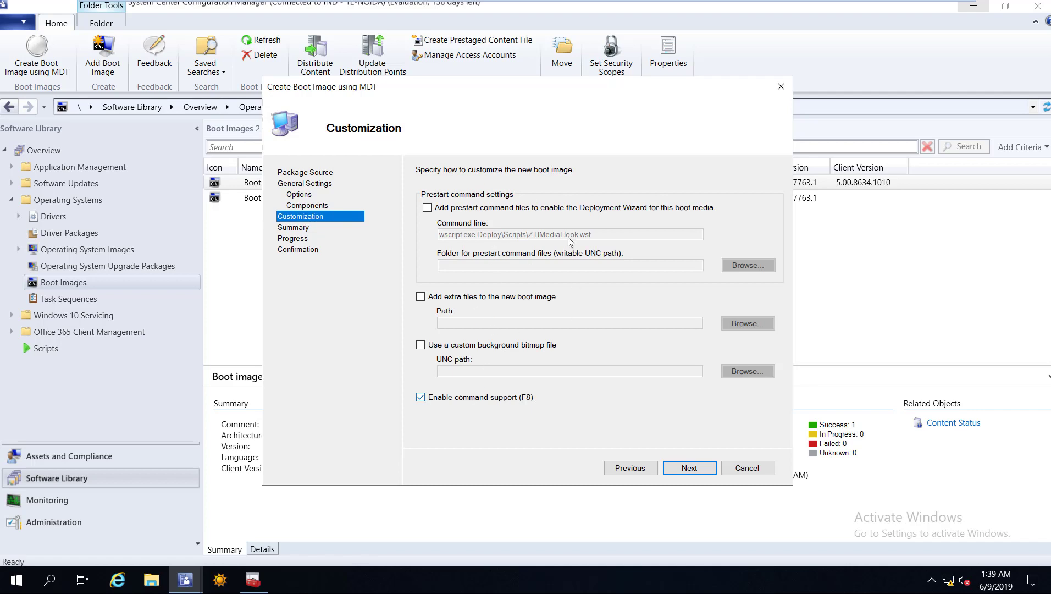
Keep default customization, confirm the summary and approve the UAC prompt to build the image.
{"action": "left_click", "coordinate": [687, 468]}
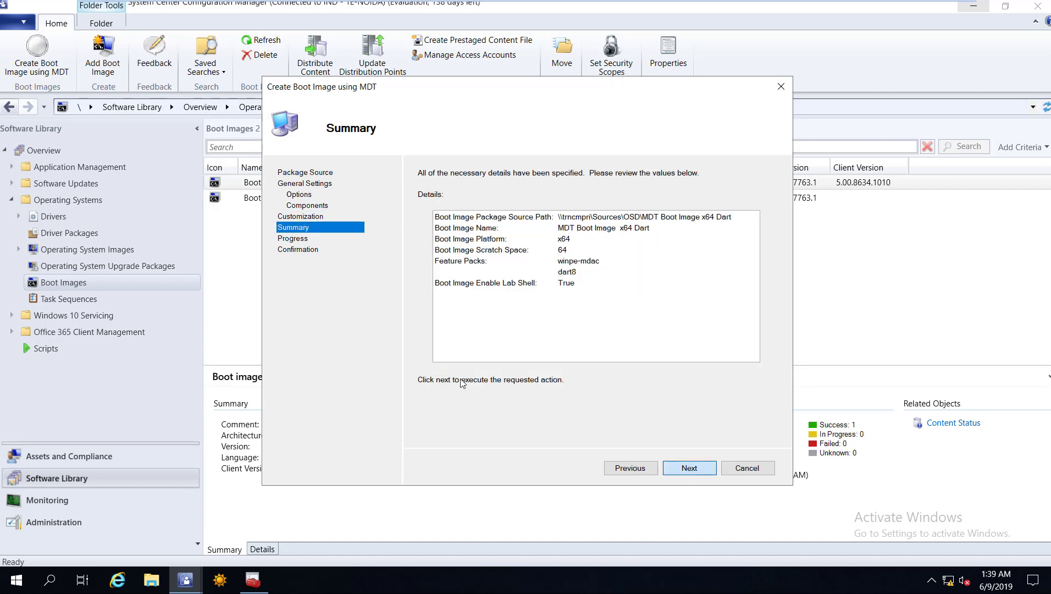
{"action": "key", "text": "Return"}
{"action": "left_click", "coordinate": [460, 382]}
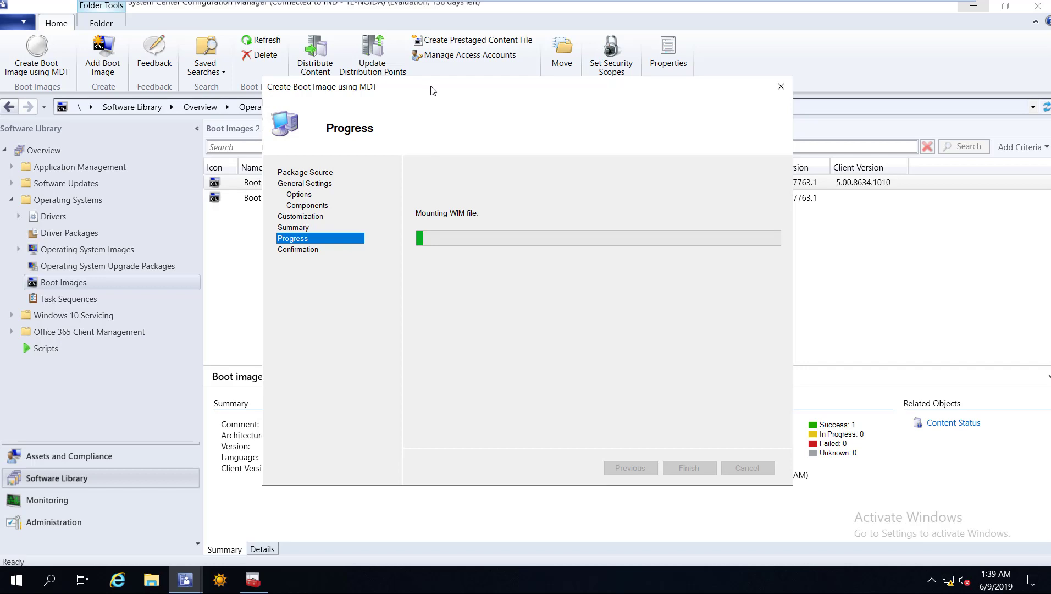
{"action": "left_click_drag", "start_coordinate": [432, 90], "coordinate": [432, 91]}
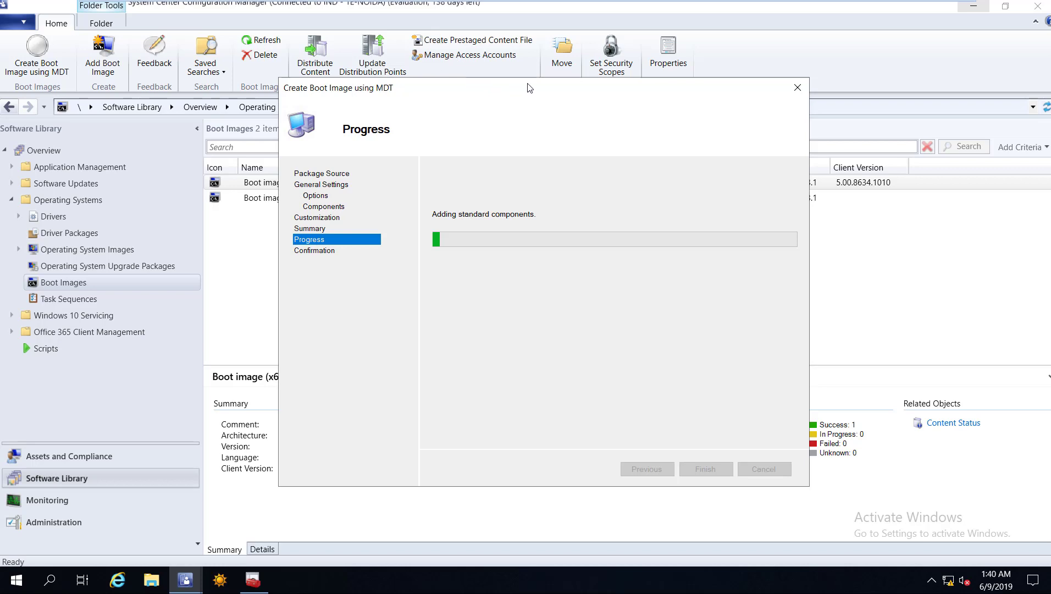
{"action": "mouse_move", "coordinate": [486, 78]}
{"action": "left_mouse_down"}
{"action": "mouse_move", "coordinate": [444, 69]}
{"action": "mouse_move", "coordinate": [486, 79]}
{"action": "left_mouse_up"}
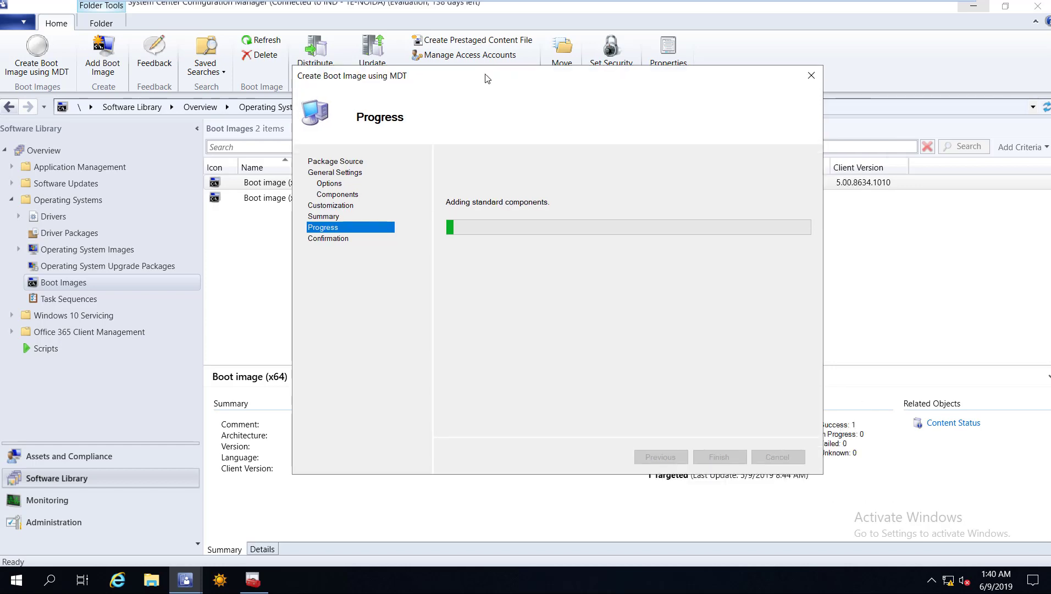
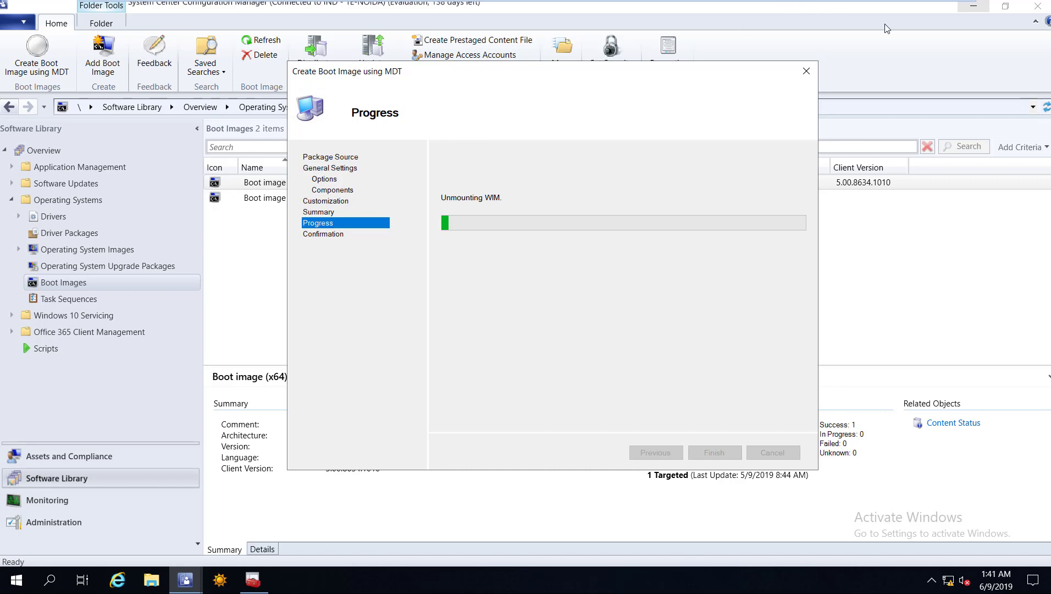
Review the wizard's output log, which reports 1 error, and close the MDT boot image wizard.
{"action": "mouse_move", "coordinate": [814, 1]}
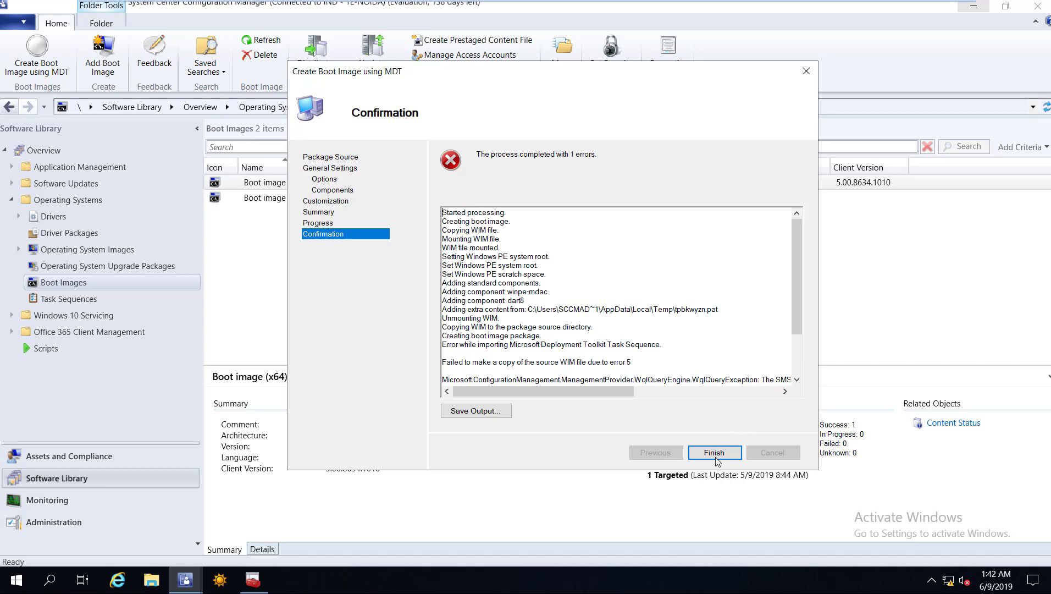
{"action": "scroll", "coordinate": [717, 461], "scroll_direction": "down", "scroll_amount": 3}
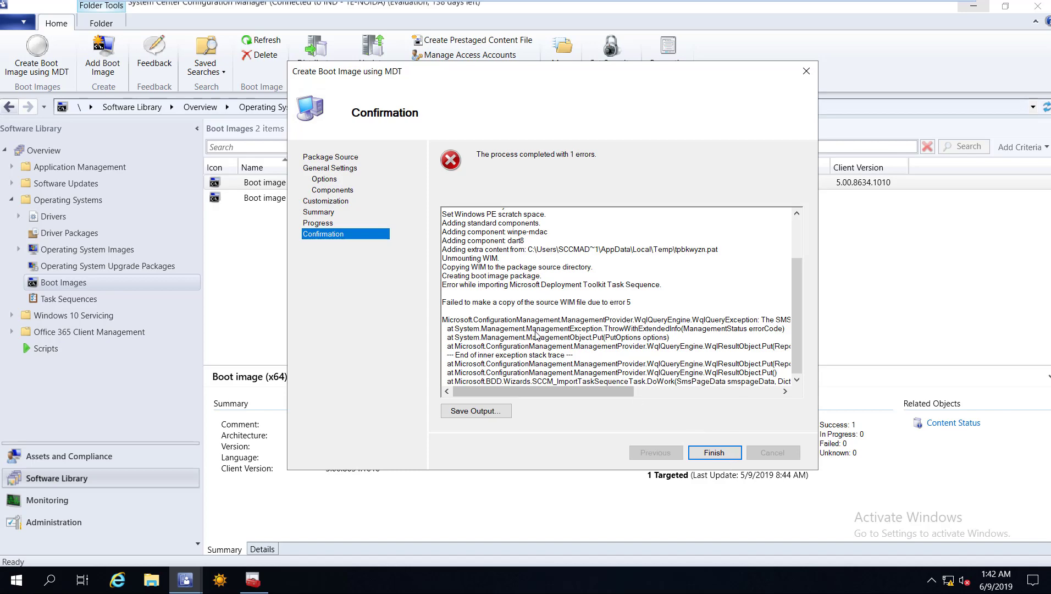
{"action": "key", "text": "Return"}
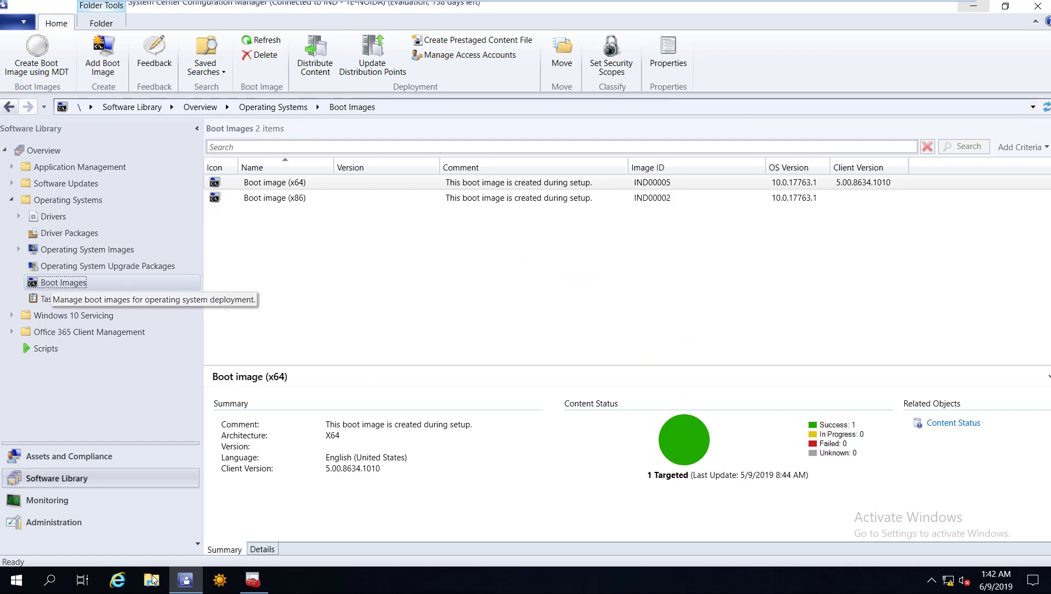
Create a folder 'MDT Boot Image x64 Dart' on Local Disk (C:) and open its Sharing properties.
{"action": "key", "text": "super+e"}
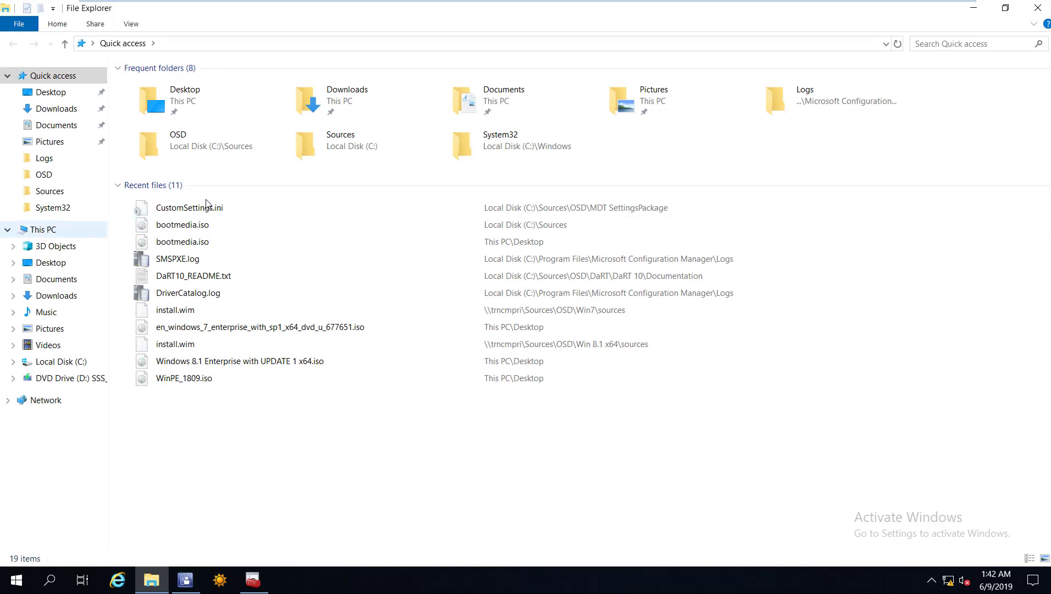
{"action": "double_click", "coordinate": [142, 184]}
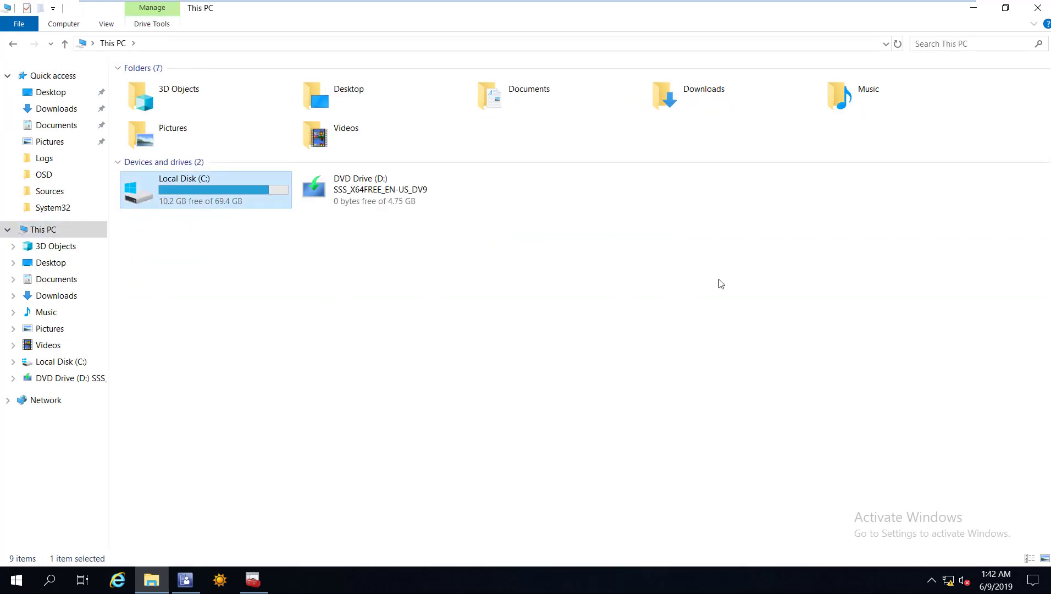
{"action": "right_click", "coordinate": [923, 433]}
{"action": "key", "text": "ctrl+shift+n"}
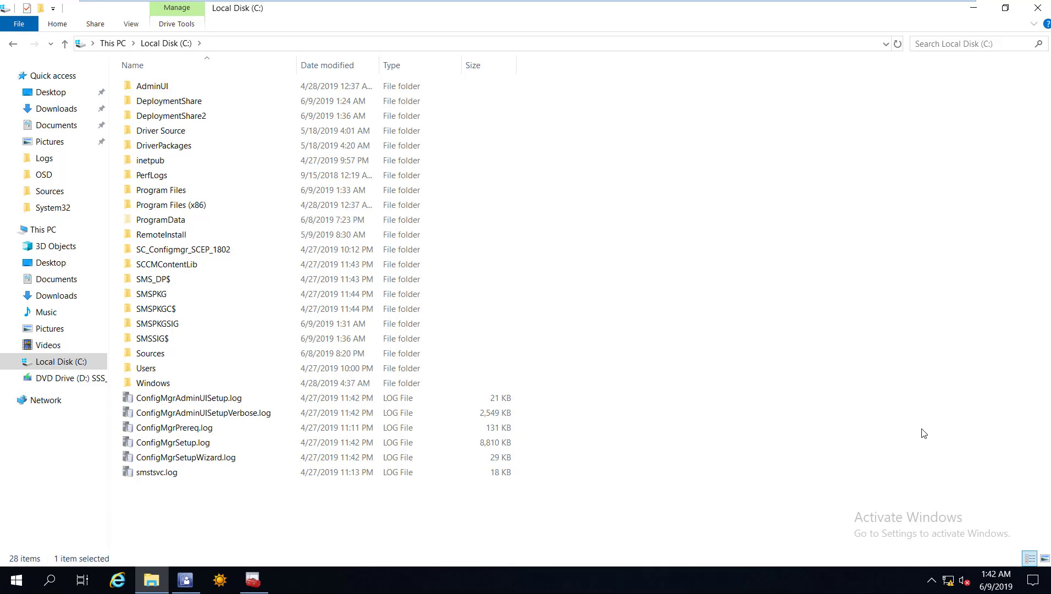
{"action": "type", "text": "MDT Boot Image x64"}
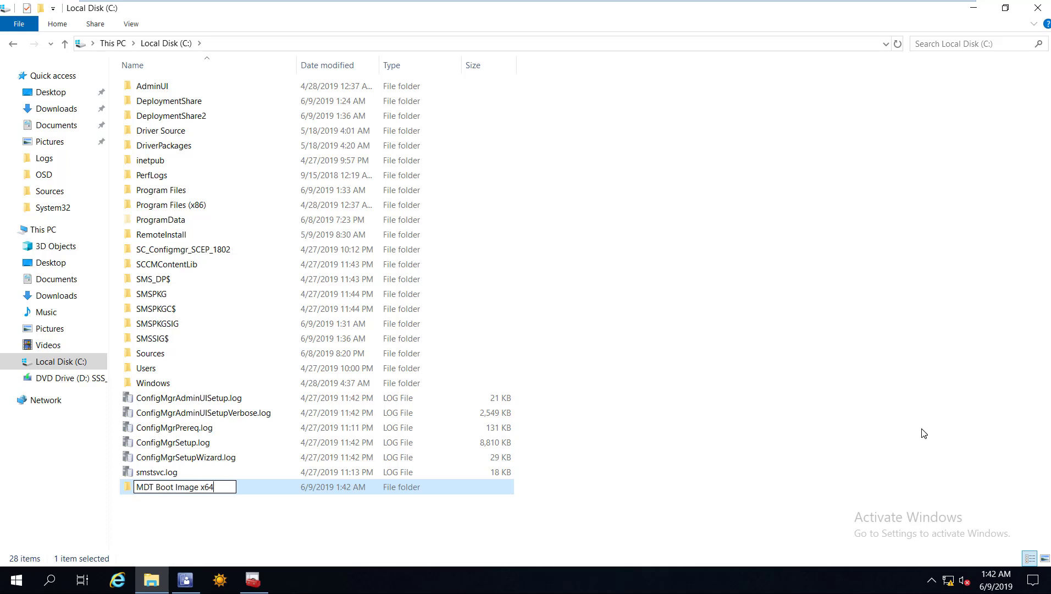
{"action": "type", "text": " D art"}
{"action": "left_click", "coordinate": [324, 488]}
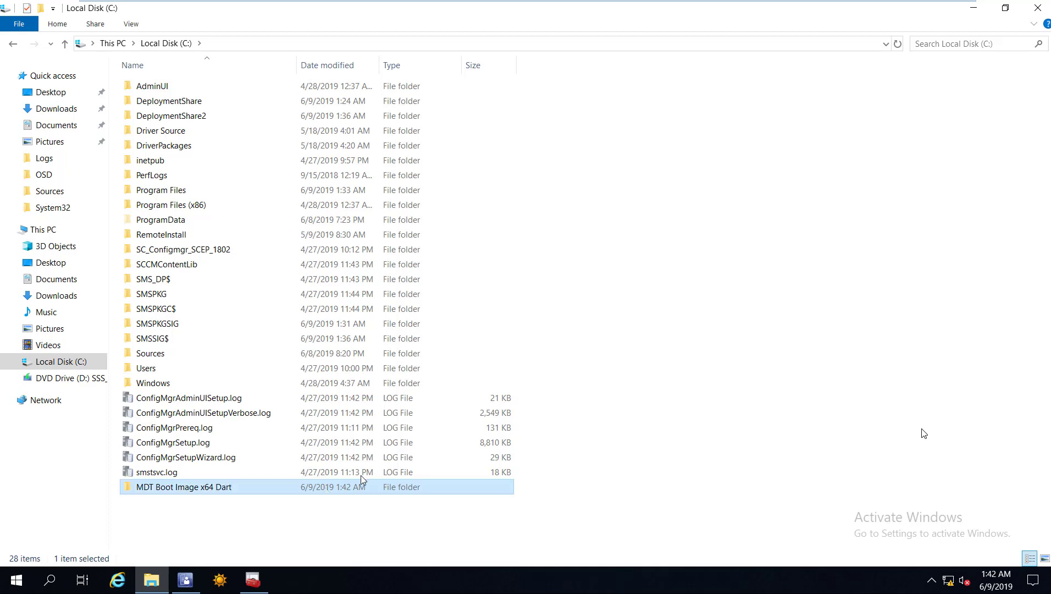
{"action": "key", "text": "alt+Return"}
{"action": "left_click", "coordinate": [389, 268]}
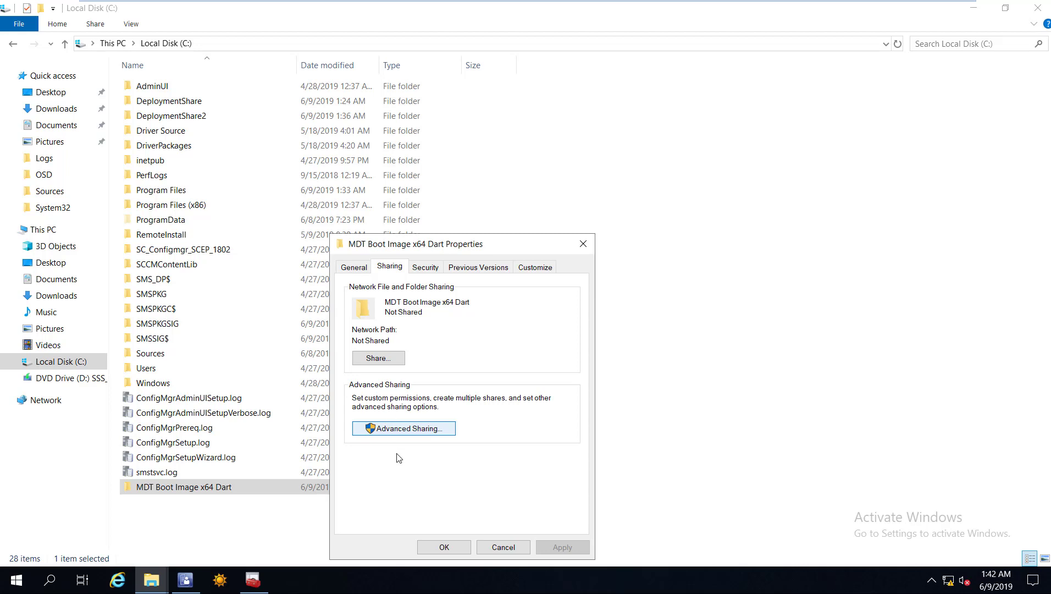
Turn on sharing for the folder and add the SCCM admin account and SYSTEM to its share permissions.
{"action": "left_click", "coordinate": [404, 428]}
{"action": "key", "text": "alt+s"}
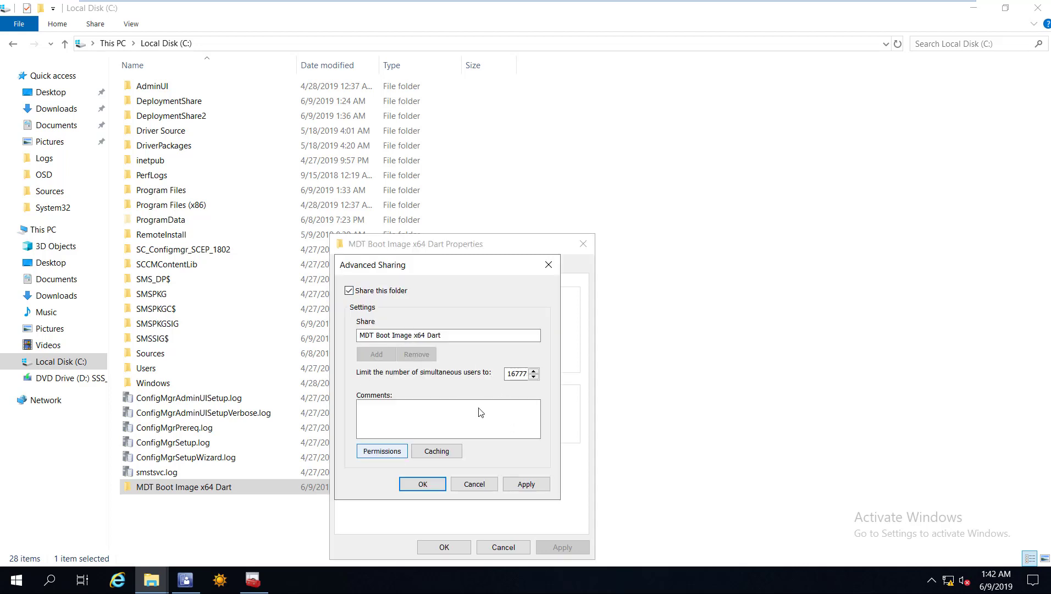
{"action": "key", "text": "alt+p"}
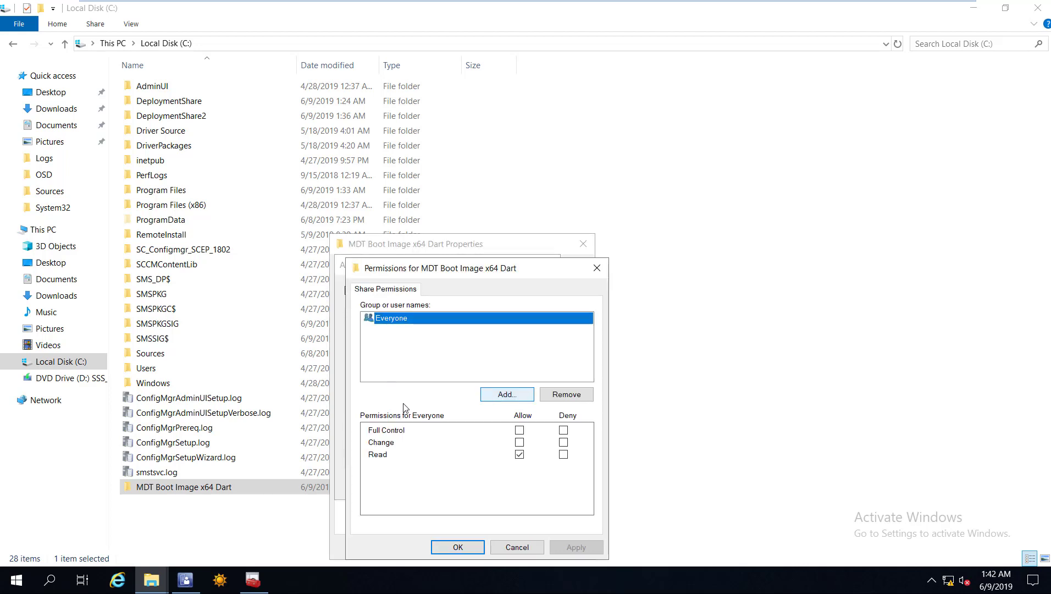
{"action": "key", "text": "Tab"}
{"action": "key", "text": "Return"}
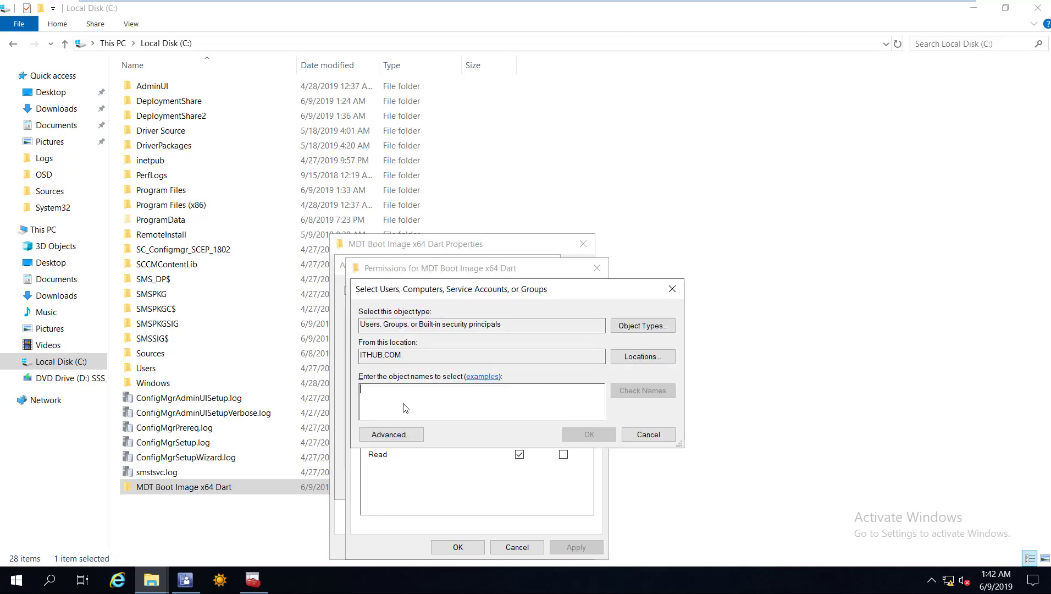
{"action": "type", "text": "scc"}
{"action": "key", "text": "alt+k"}
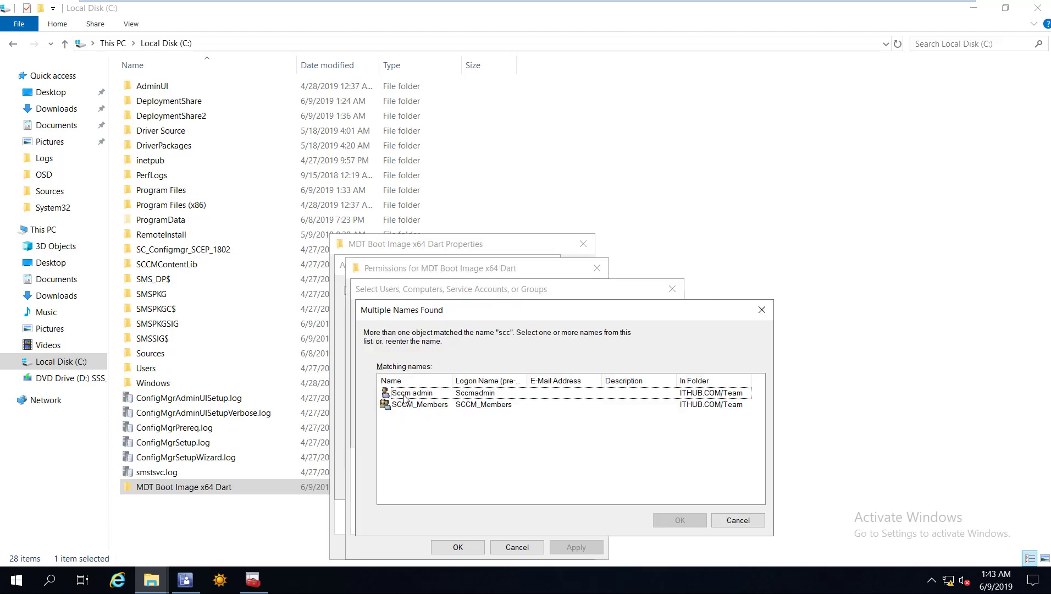
{"action": "key", "text": "Return"}
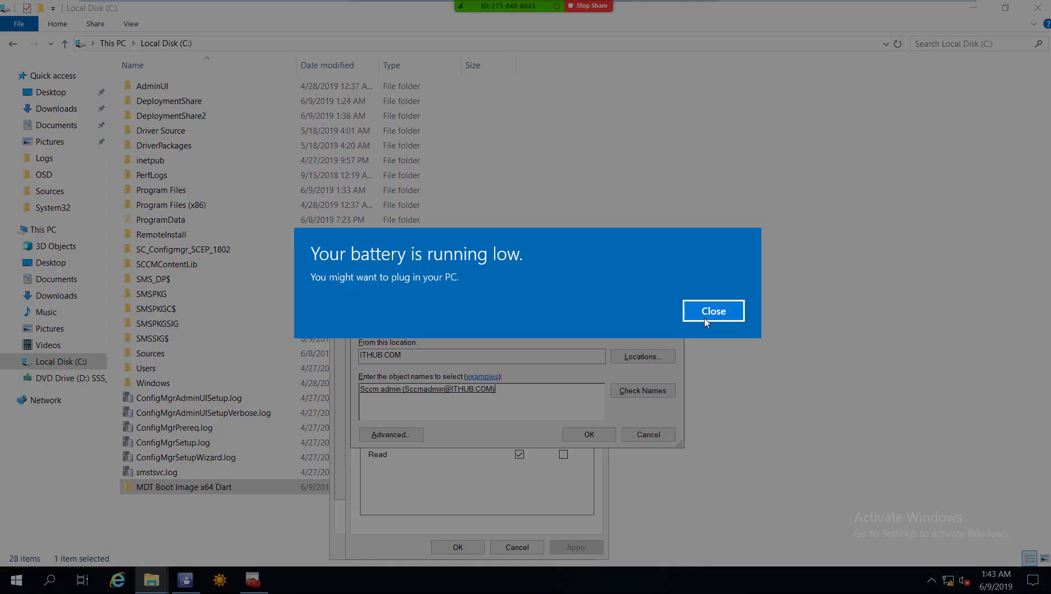
{"action": "left_click", "coordinate": [704, 318]}
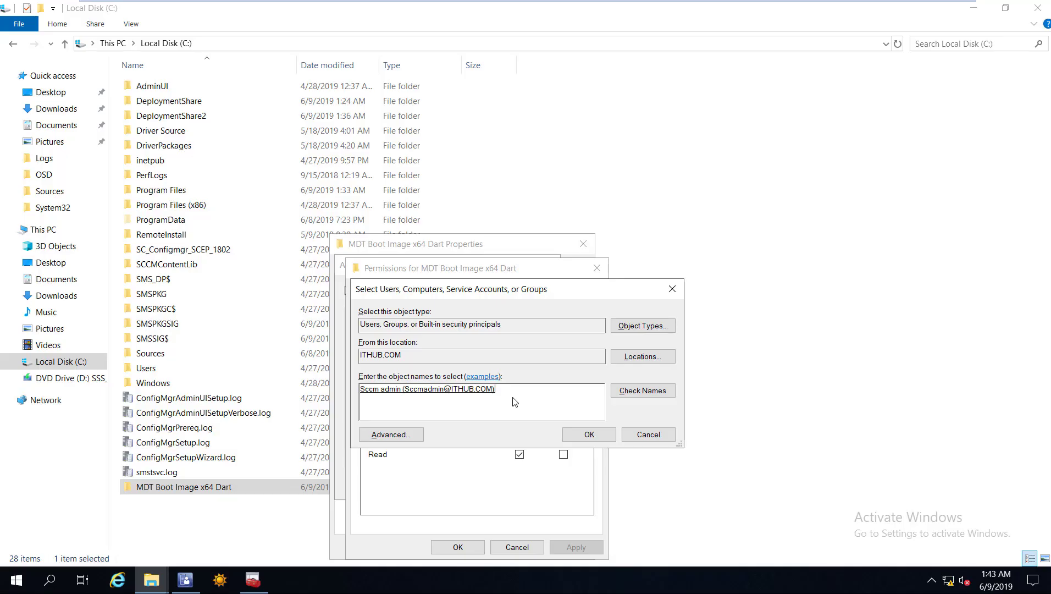
{"action": "type", "text": "sys"}
{"action": "left_click", "coordinate": [588, 435]}
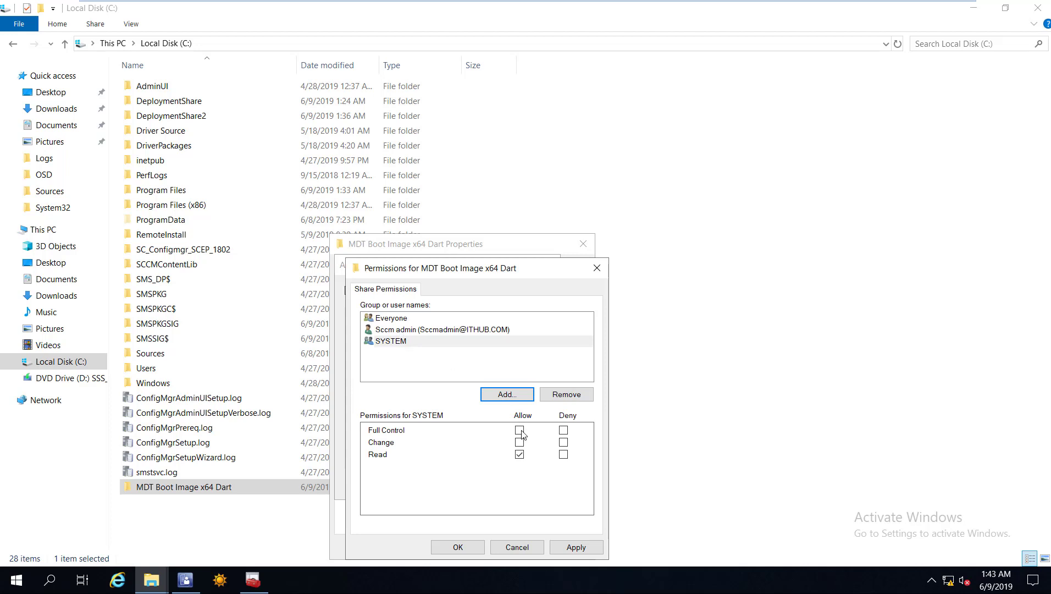
Give both accounts Full Control, apply, and close the sharing and properties dialogs.
{"action": "left_click", "coordinate": [394, 330]}
{"action": "left_click", "coordinate": [520, 430]}
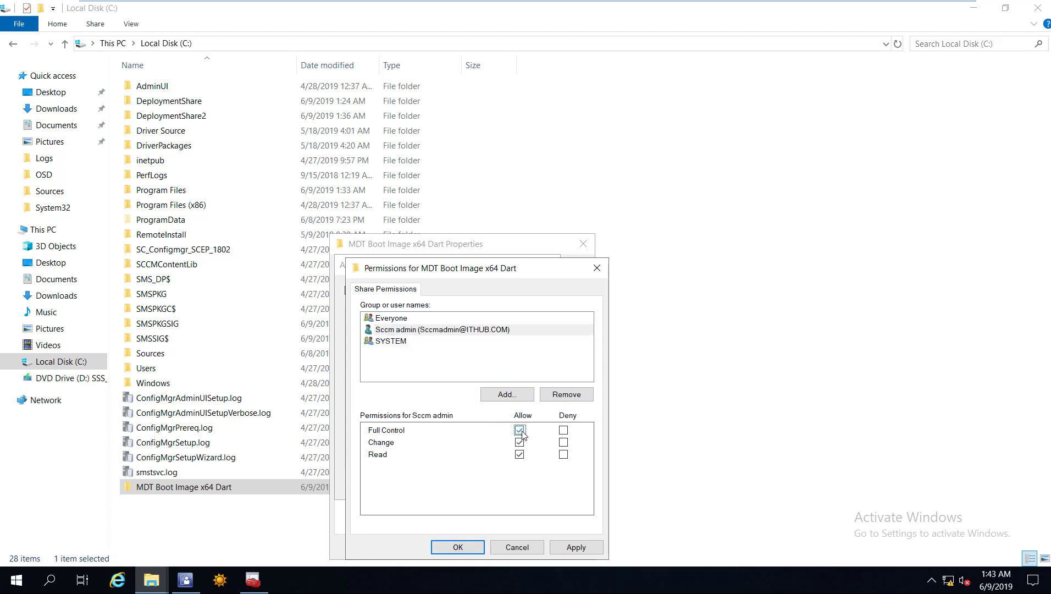
{"action": "key", "text": "Down"}
{"action": "key", "text": "space"}
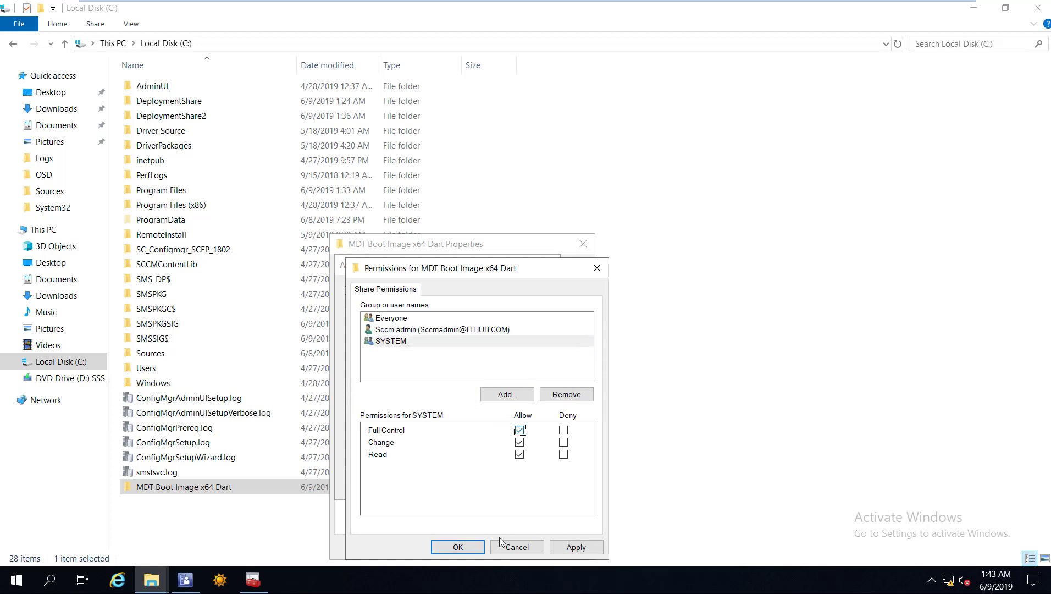
{"action": "left_click", "coordinate": [572, 547]}
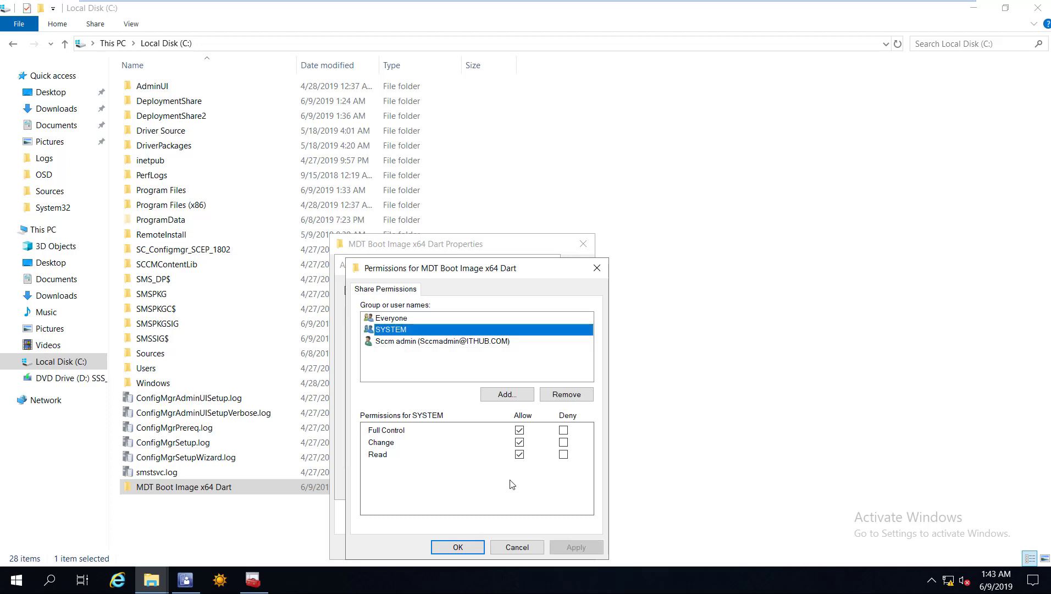
{"action": "key", "text": "Return"}
{"action": "left_click", "coordinate": [432, 485]}
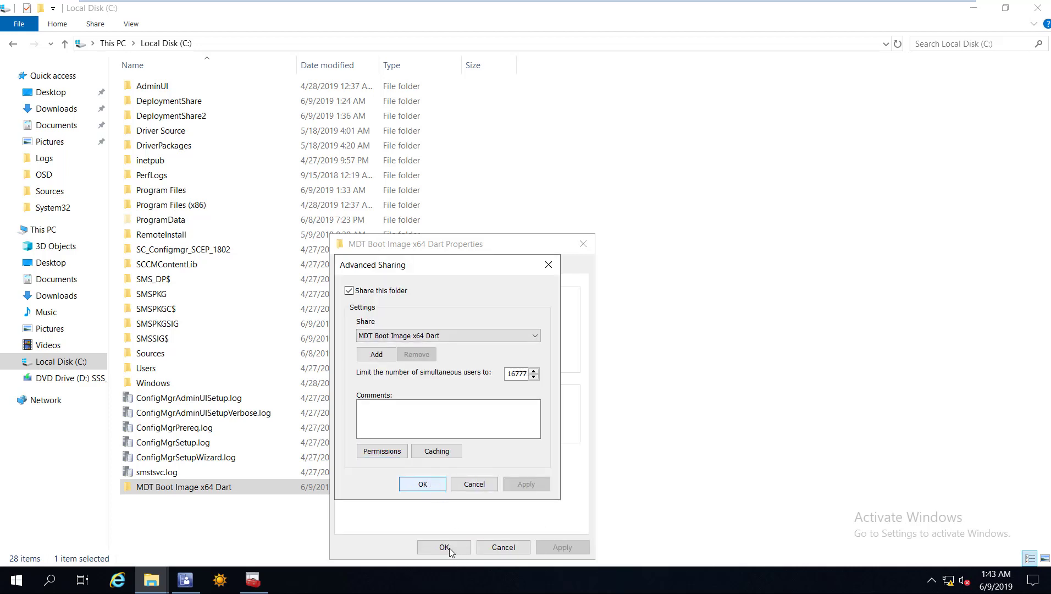
{"action": "key", "text": "Escape"}
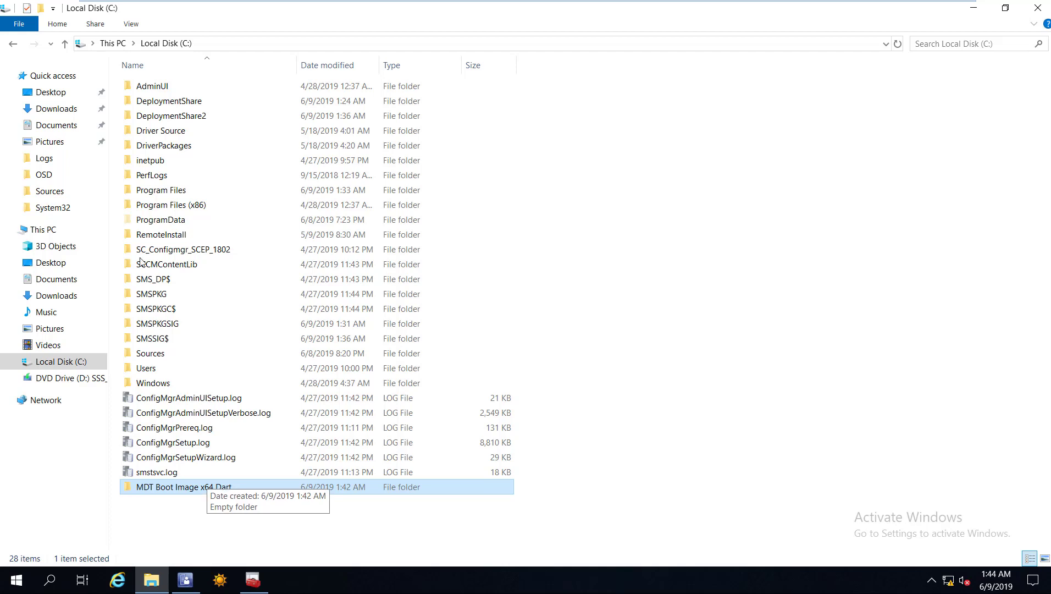
Switch from File Explorer back to the Configuration Manager console.
{"action": "key", "text": "alt+Tab"}
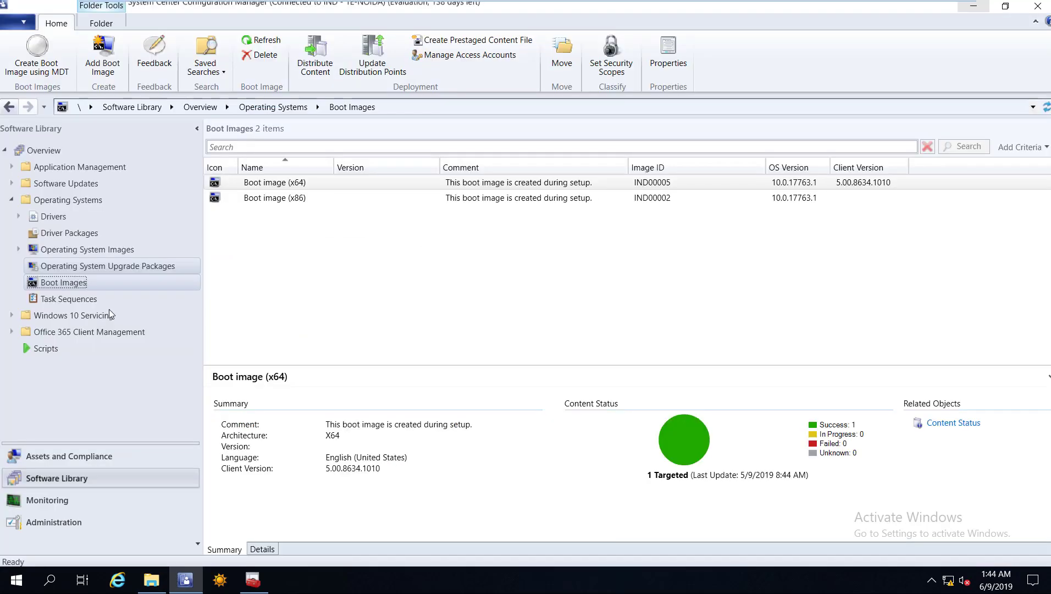
Start an MDT boot image from the \\trncmpri\mdt MDT Boot Image x64 Dart share, named 'MDT Boot Image Dart x64'.
{"action": "key", "text": "shift+F10"}
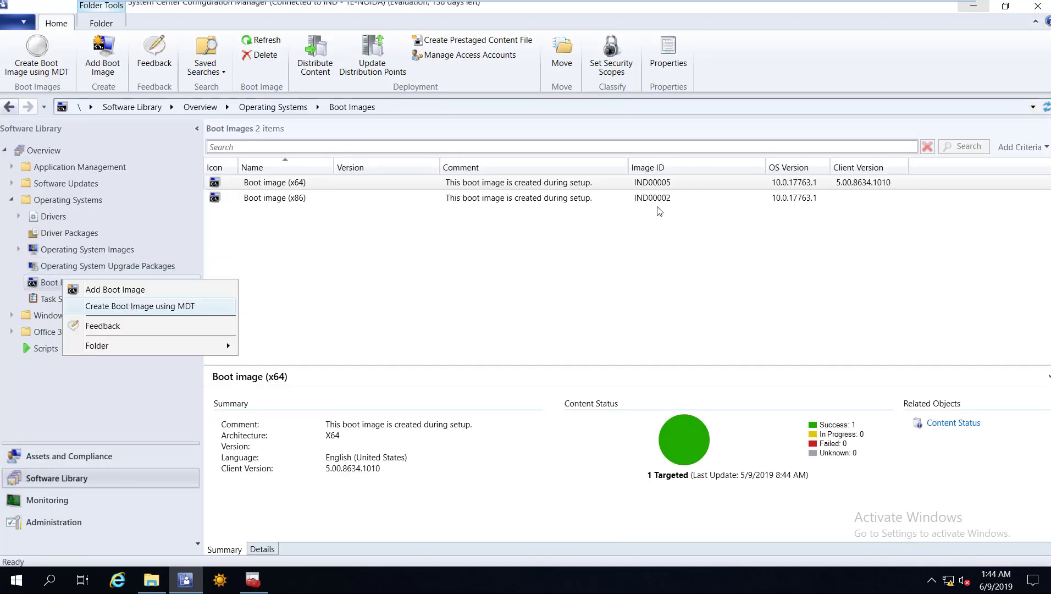
{"action": "left_click", "coordinate": [659, 210]}
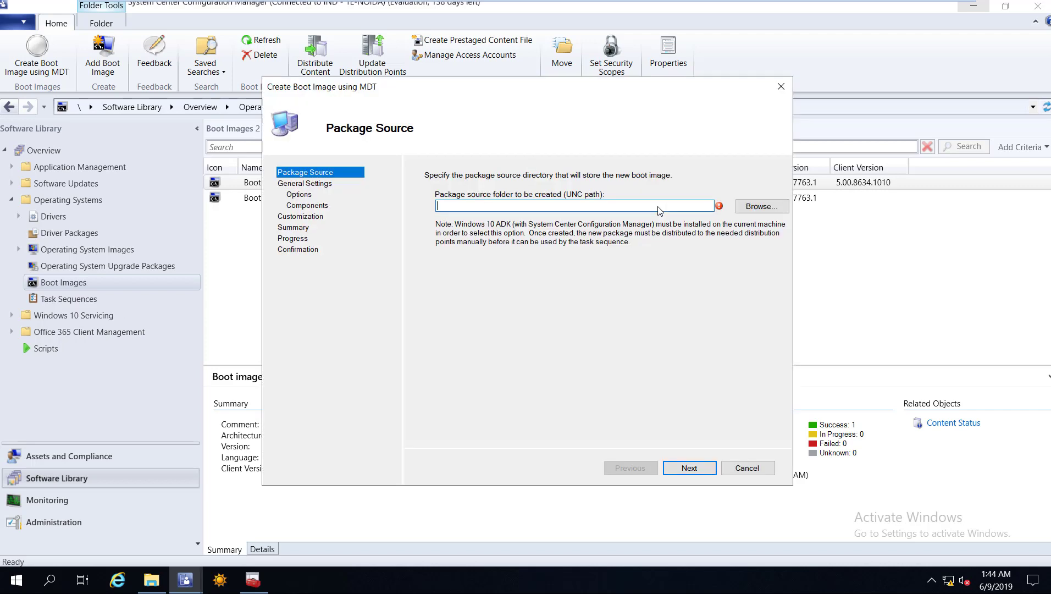
{"action": "type", "text": "\\\\"}
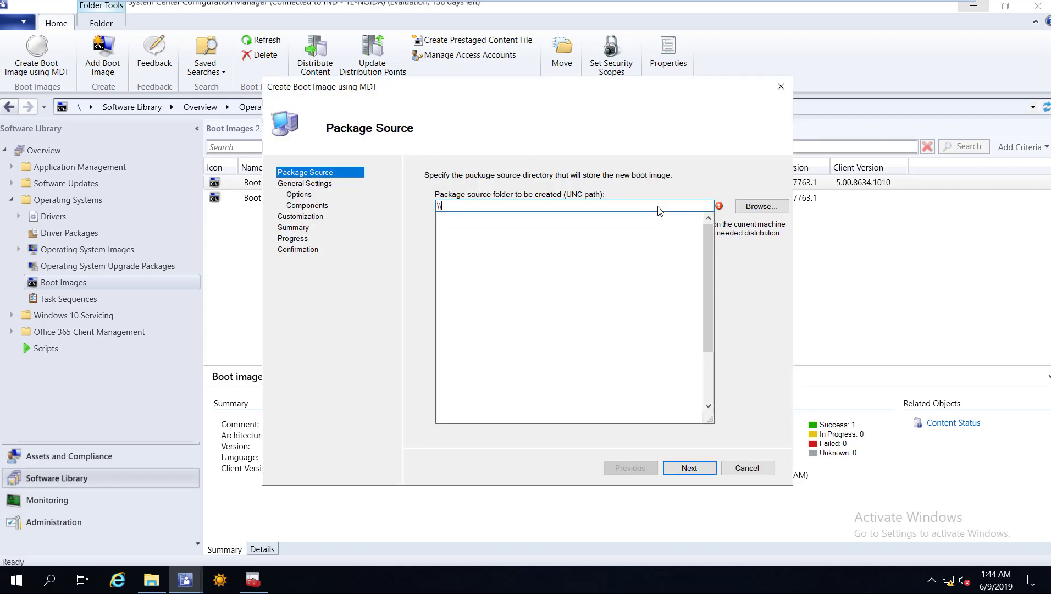
{"action": "type", "text": "trnccm"}
{"action": "key", "text": "BackSpace"}
{"action": "key", "text": "BackSpace"}
{"action": "key", "text": "BackSpace"}
{"action": "type", "text": "cmpri"}
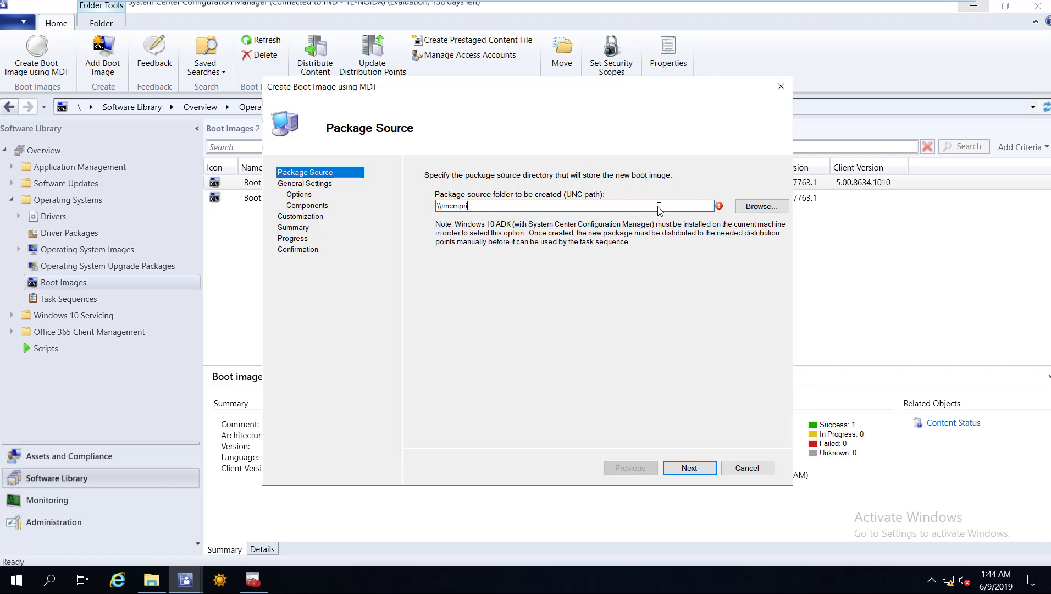
{"action": "type", "text": "\\mdt"}
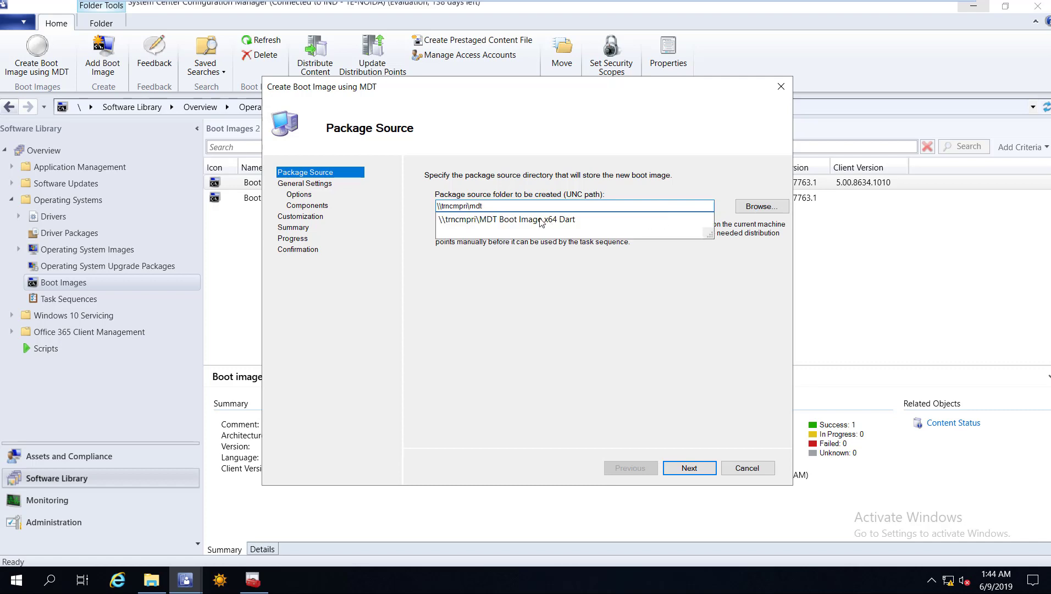
{"action": "key", "text": "Down"}
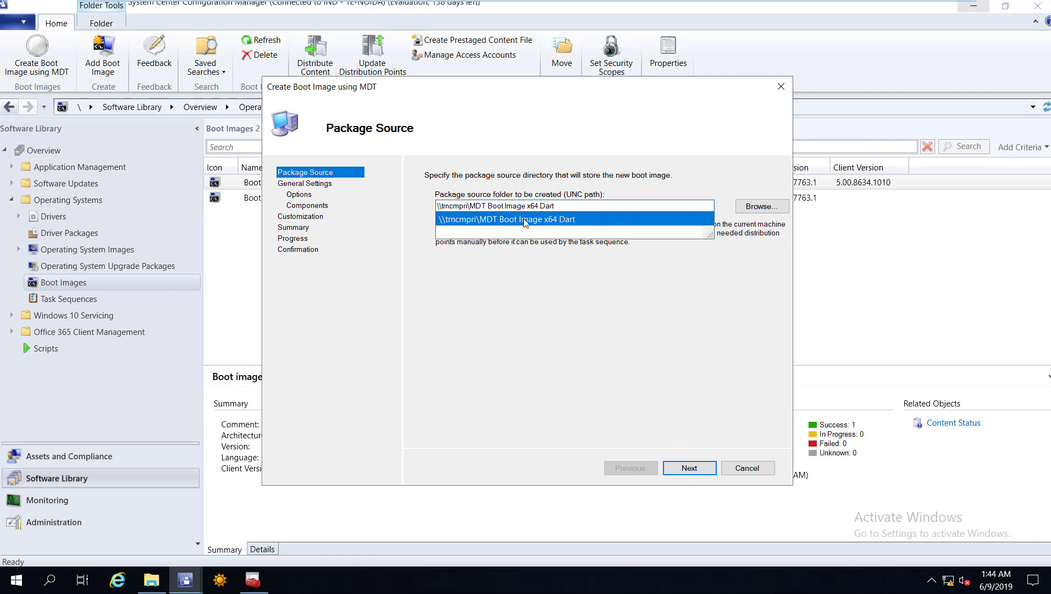
{"action": "left_click", "coordinate": [525, 220]}
{"action": "key", "text": "Return"}
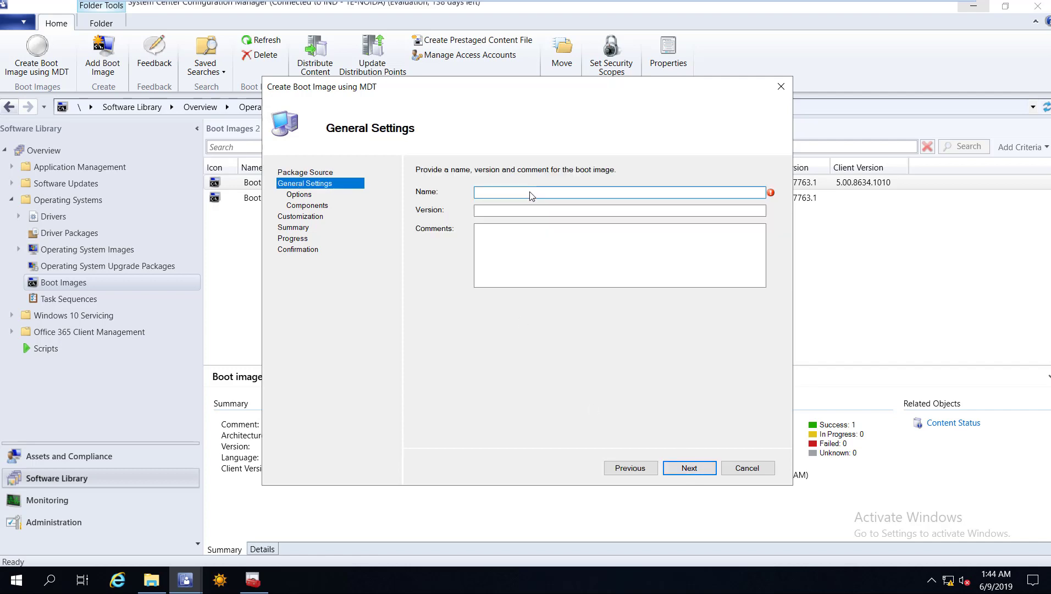
{"action": "type", "text": "MDT Boot Image Dart x64"}
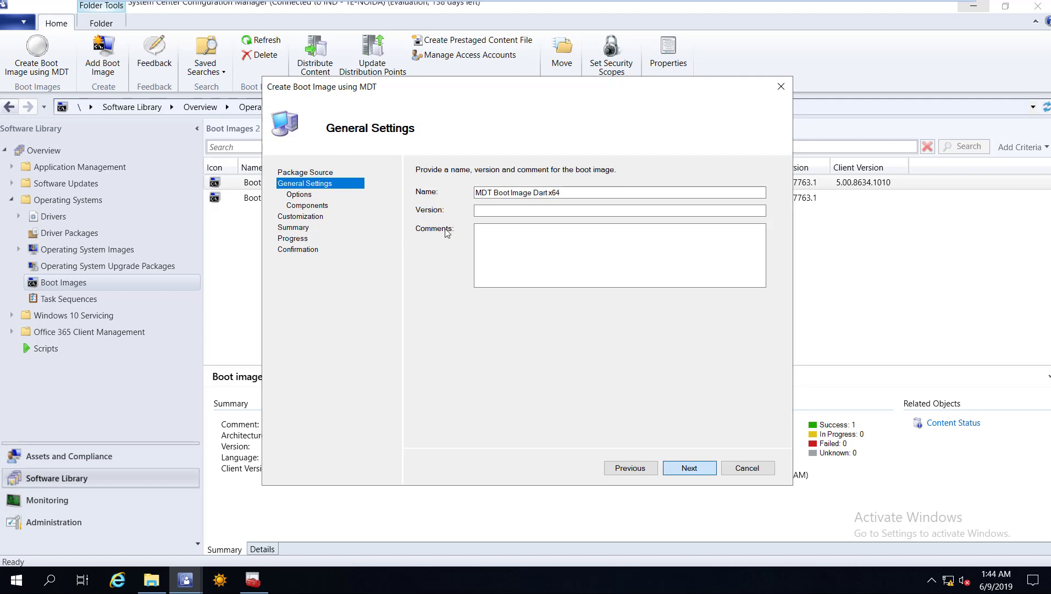
{"action": "key", "text": "Return"}
Choose x64 with 64 MB scratch space, include DaRT, and start the build from the summary.
{"action": "key", "text": "Down"}
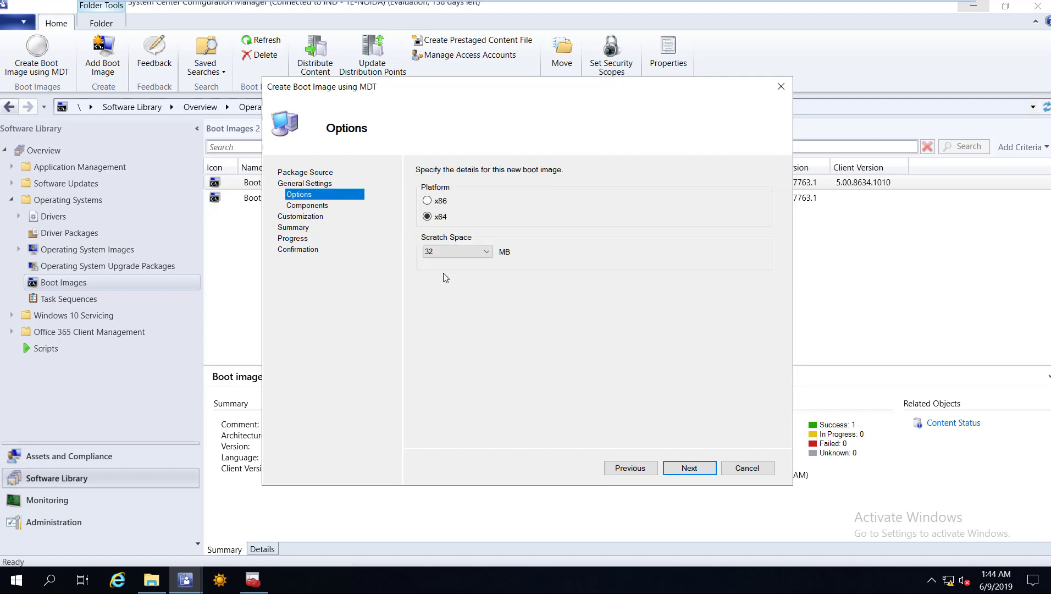
{"action": "left_click", "coordinate": [450, 253]}
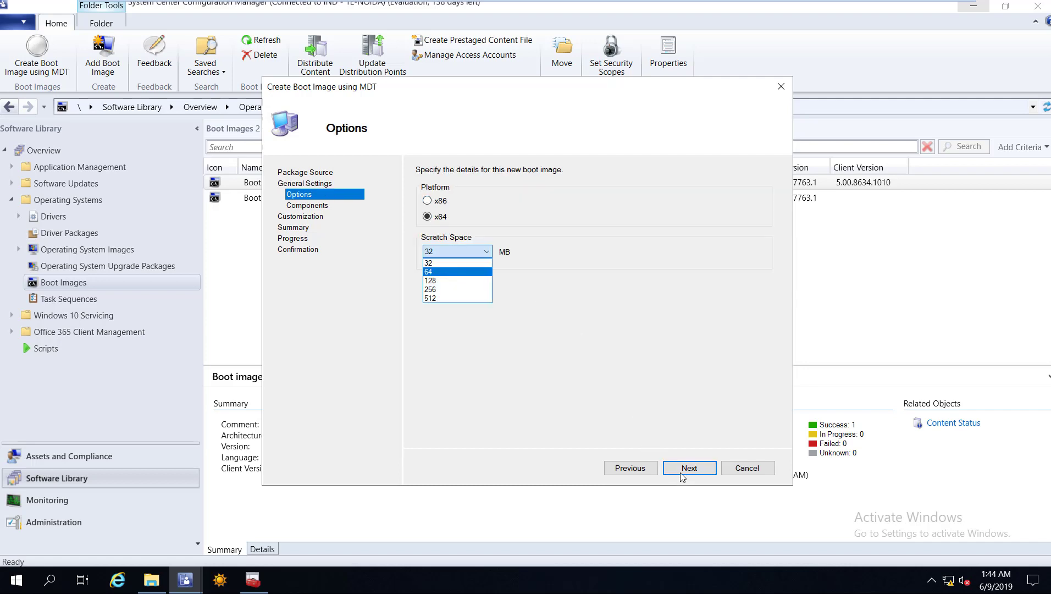
{"action": "key", "text": "Return"}
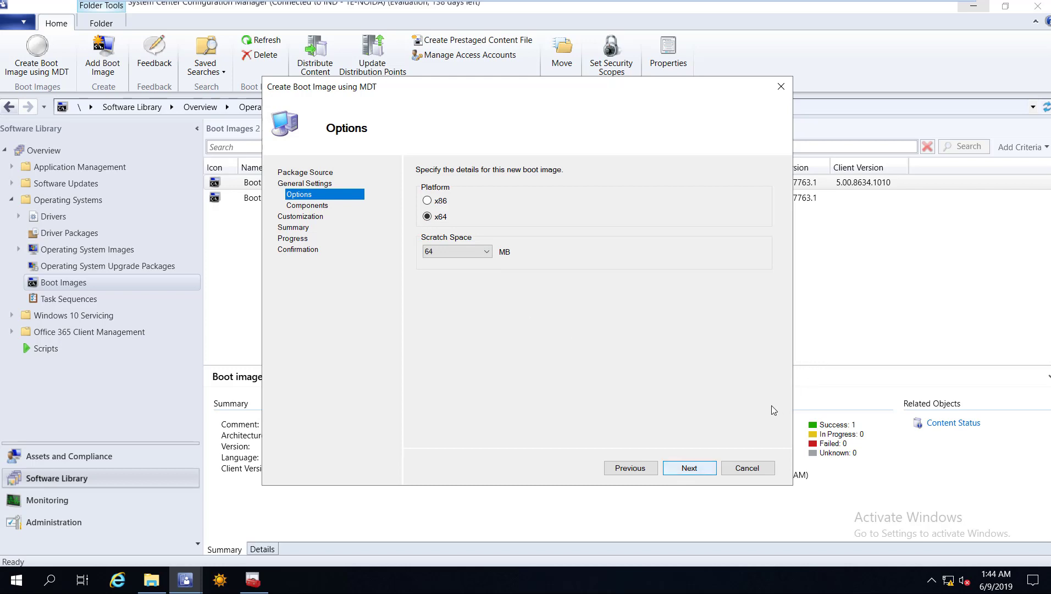
{"action": "key", "text": "Return"}
{"action": "scroll", "coordinate": [423, 422], "scroll_direction": "down", "scroll_amount": 1}
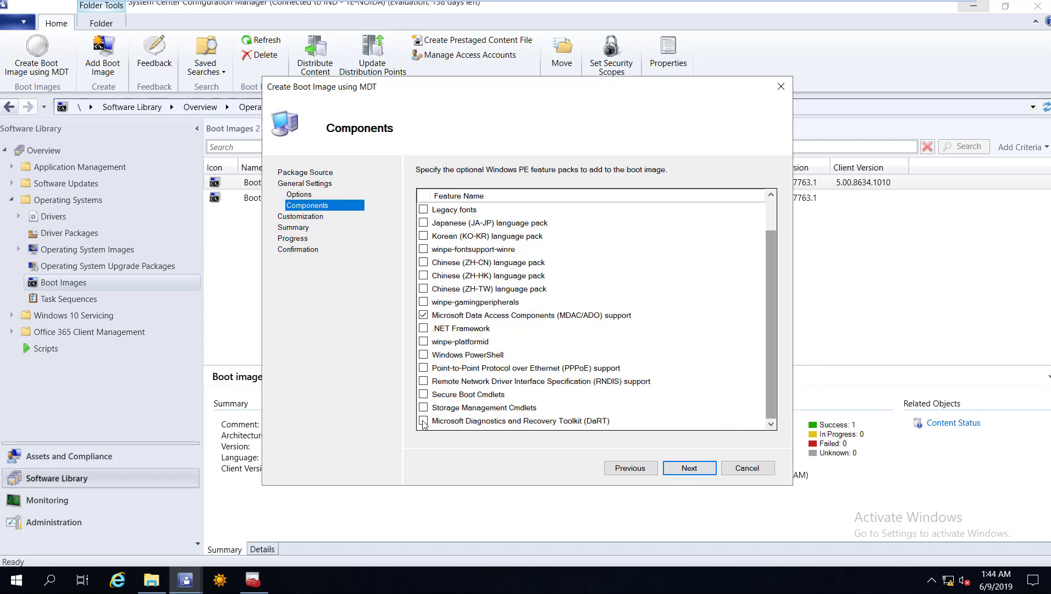
{"action": "left_click", "coordinate": [423, 421]}
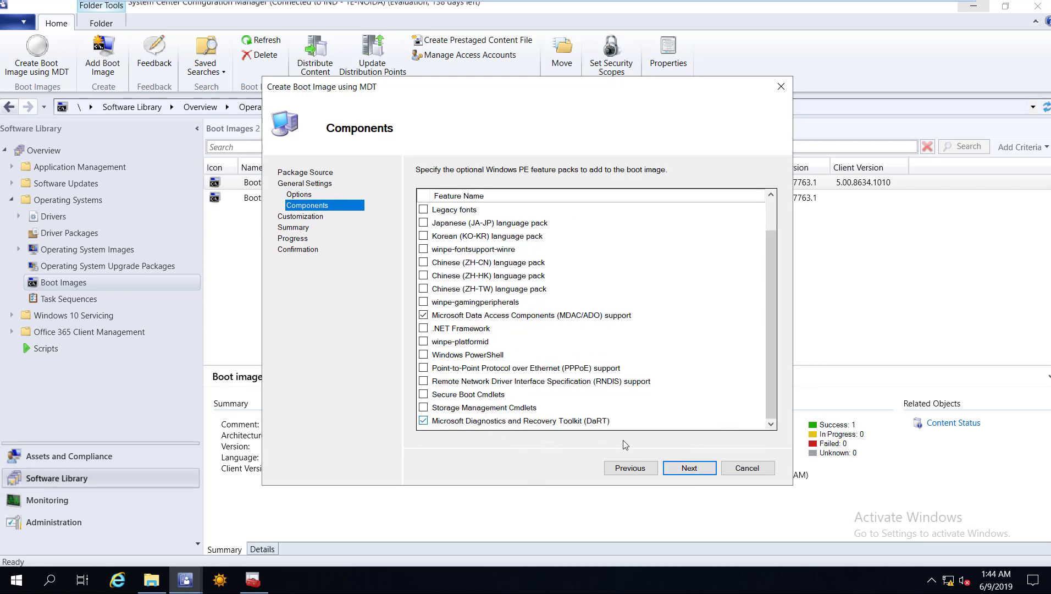
{"action": "left_click", "coordinate": [689, 467]}
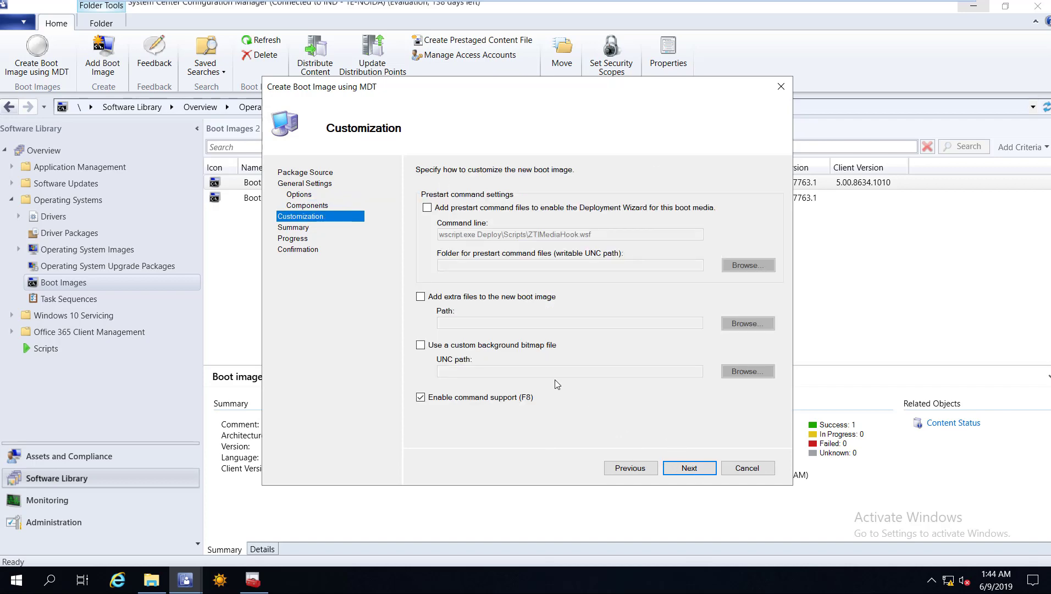
{"action": "left_click", "coordinate": [705, 472]}
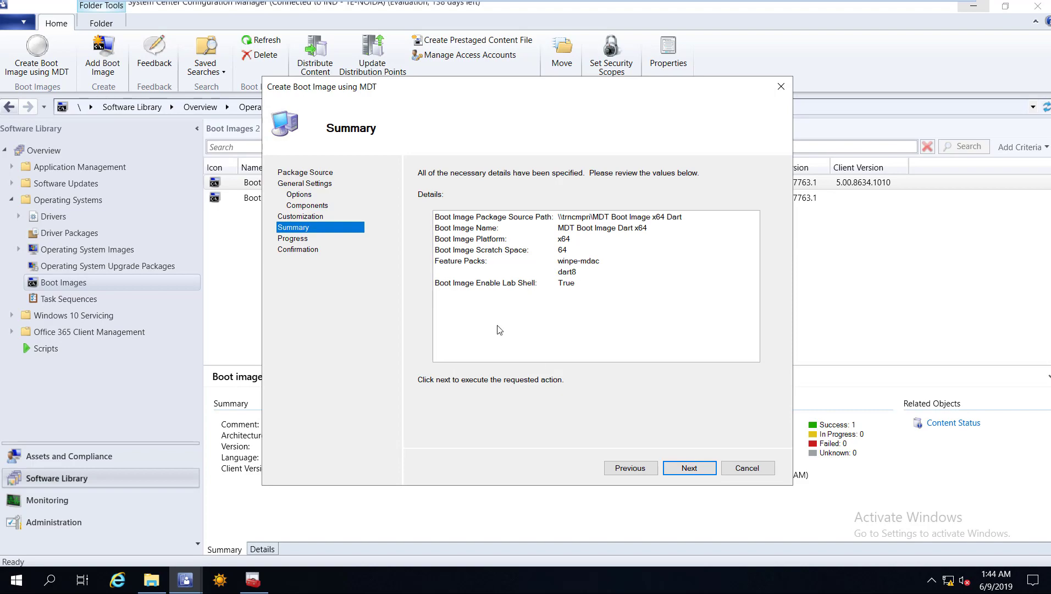
{"action": "key", "text": "Return"}
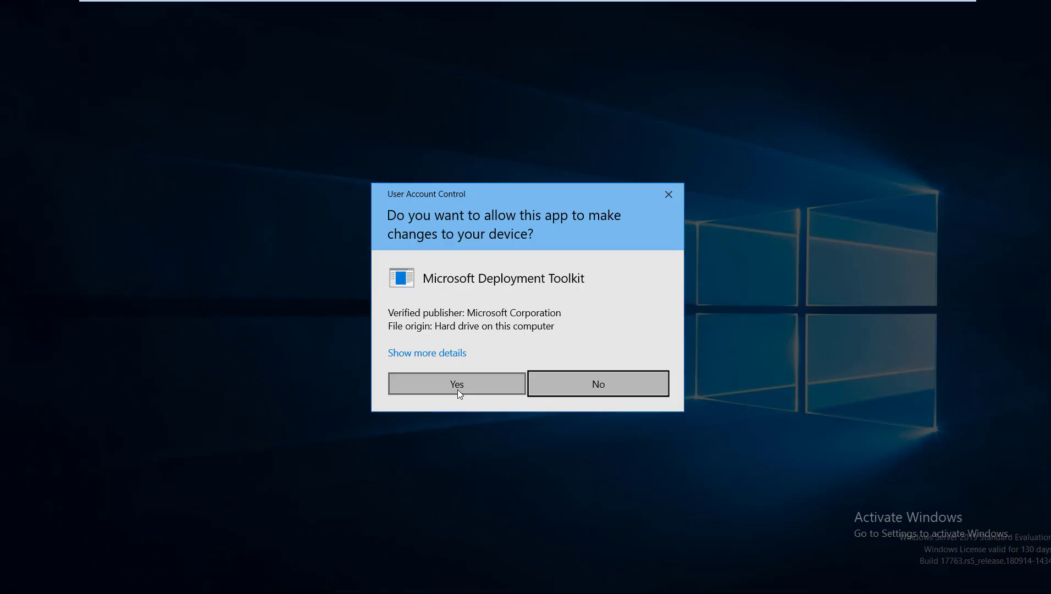
Approve the Deployment Toolkit's UAC prompt and let the DaRT boot image build progress.
{"action": "left_click", "coordinate": [457, 386]}
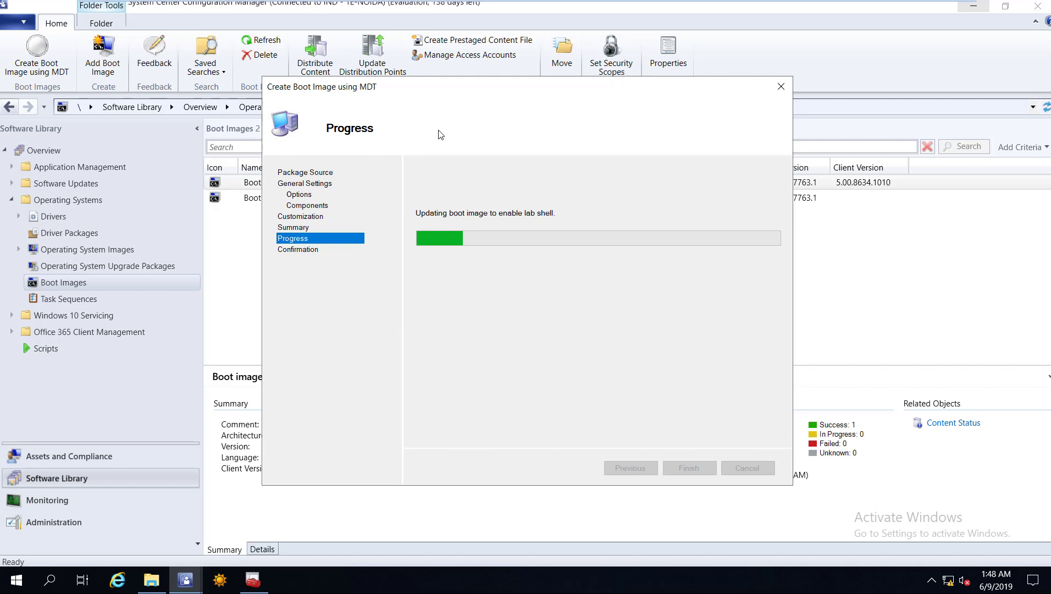
{"action": "left_click_drag", "start_coordinate": [439, 134], "coordinate": [440, 135]}
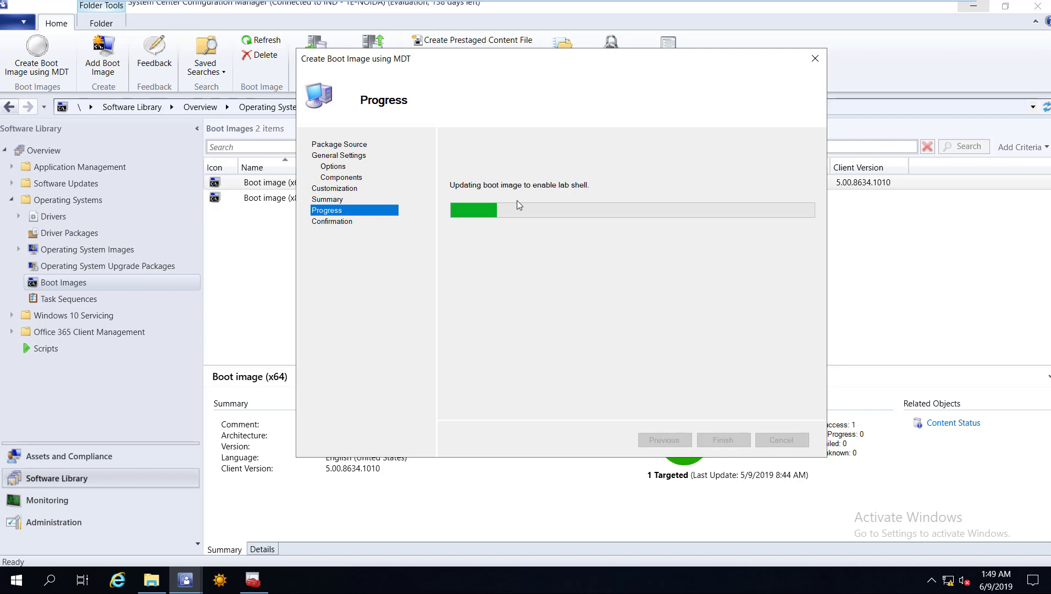
{"action": "left_click_drag", "start_coordinate": [541, 66], "coordinate": [569, 61]}
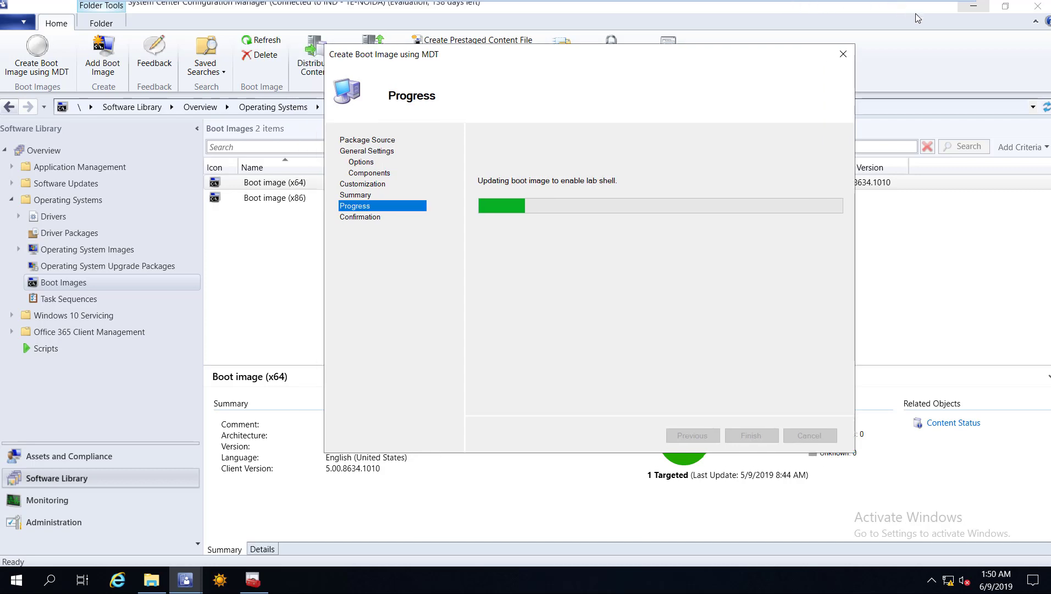
{"action": "mouse_move", "coordinate": [929, 11]}
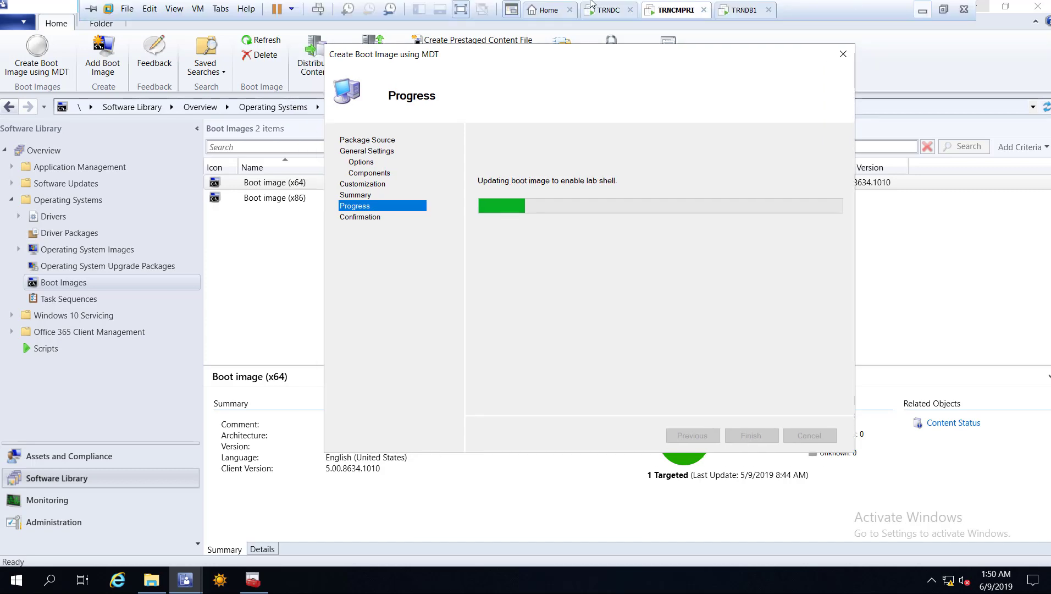
End the PowerPoint slide show and return to the TRNCMPRI VM's completed MDT wizard.
{"action": "key", "text": "alt+Tab"}
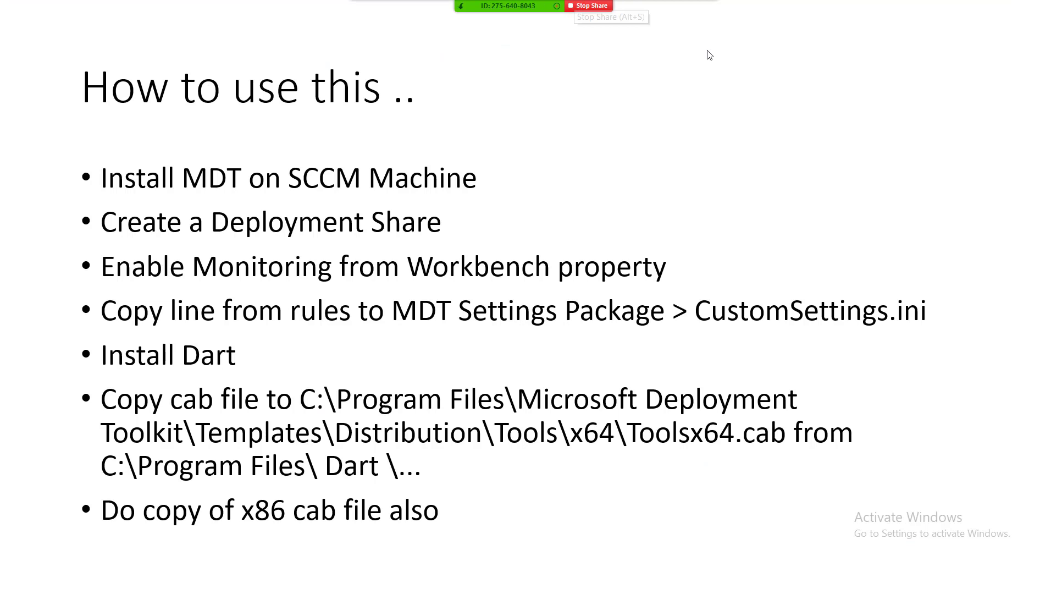
{"action": "left_click", "coordinate": [708, 6]}
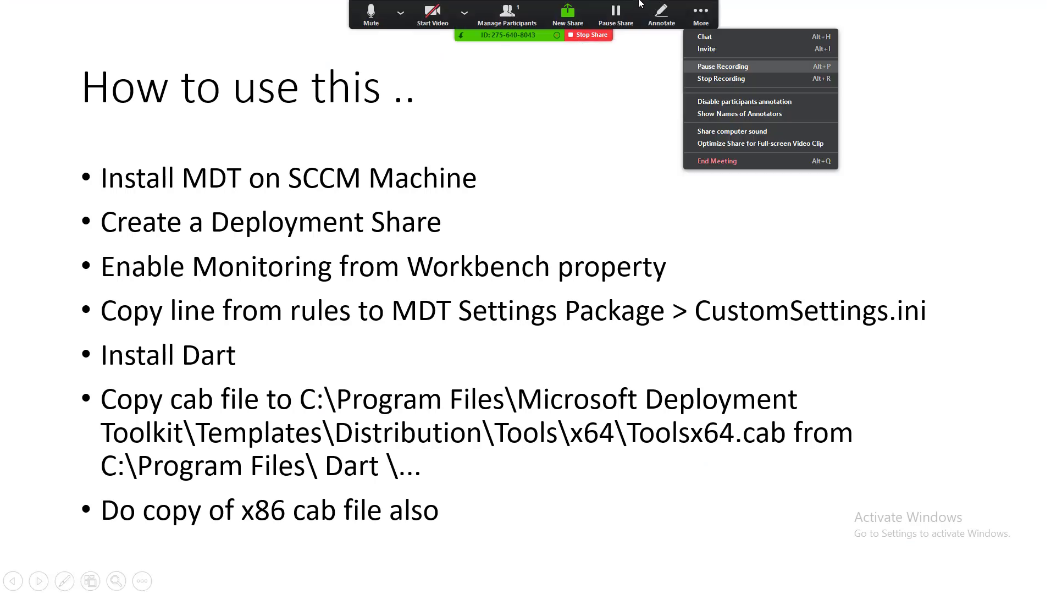
{"action": "left_click", "coordinate": [709, 6]}
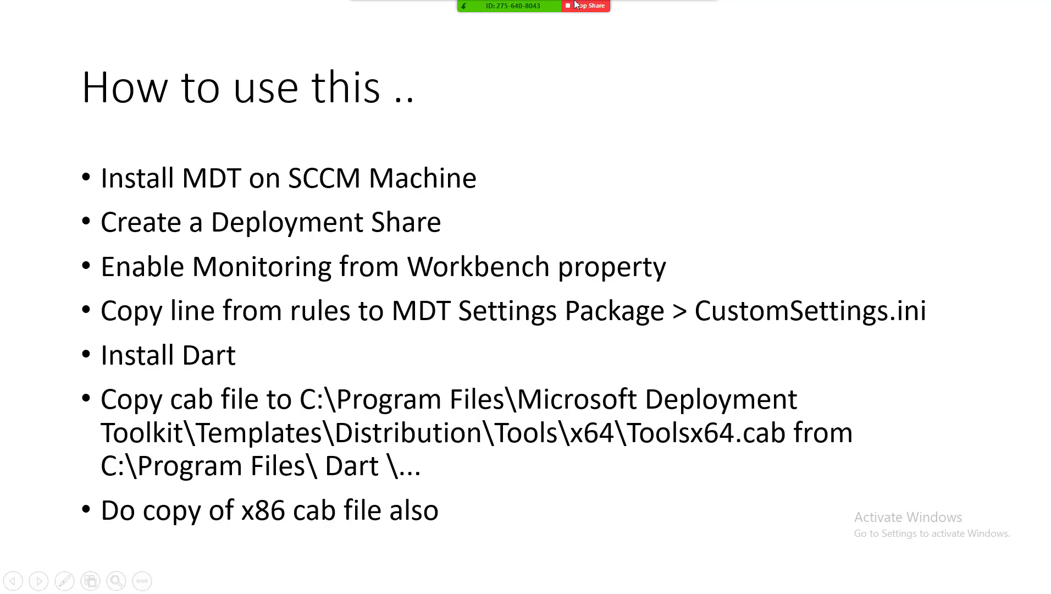
{"action": "key", "text": "Right"}
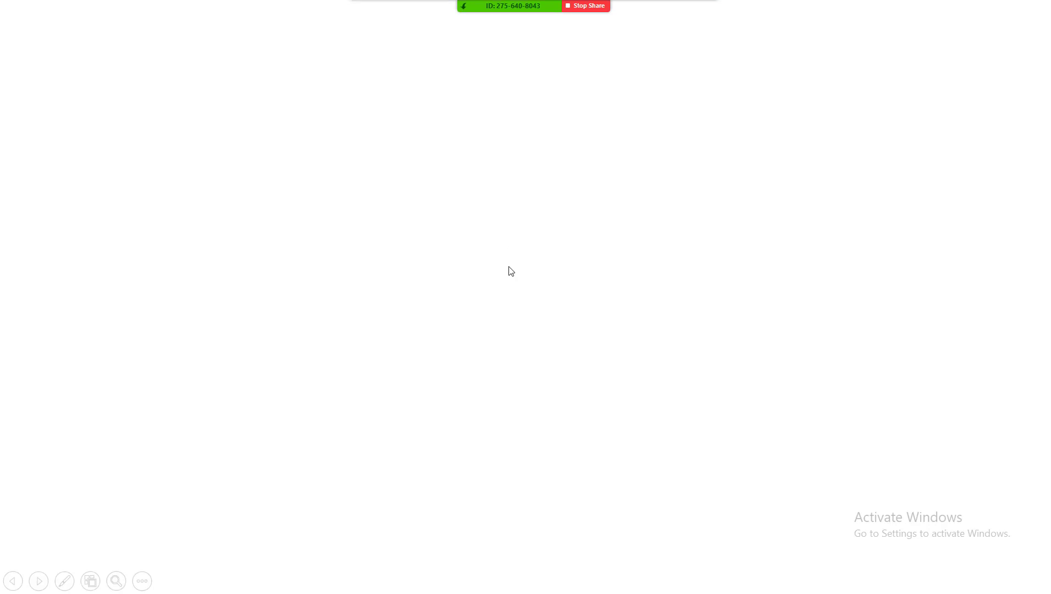
{"action": "key", "text": "Right"}
{"action": "left_click", "coordinate": [726, 575]}
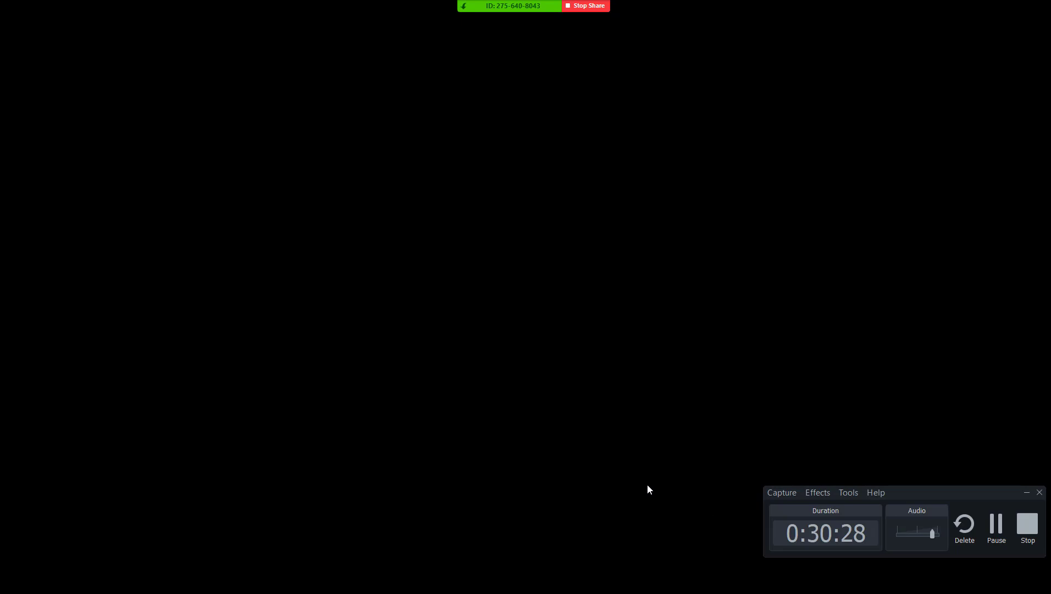
{"action": "left_click", "coordinate": [585, 579]}
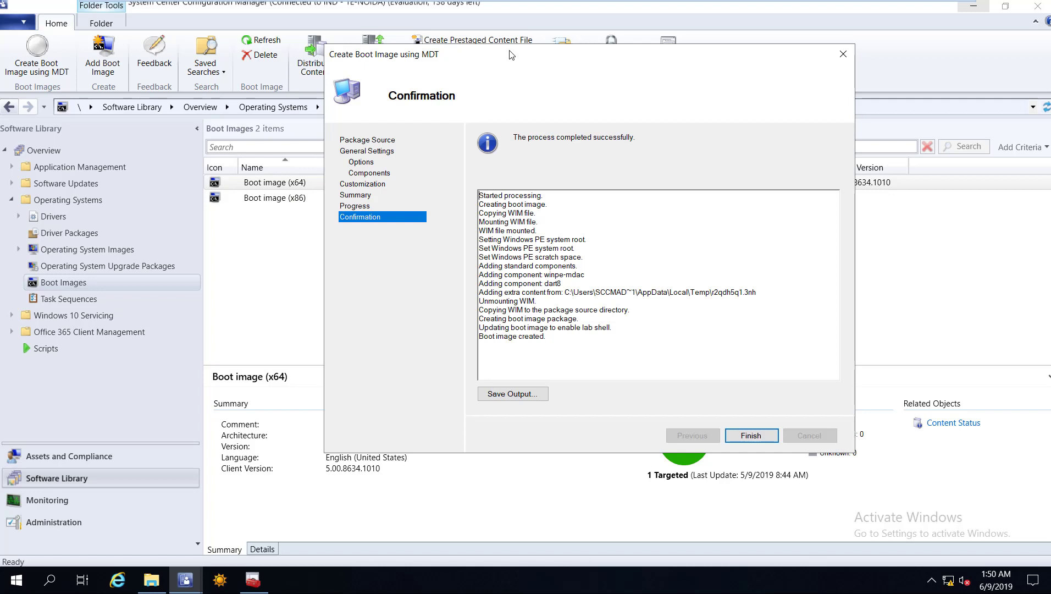
{"action": "left_click_drag", "start_coordinate": [511, 54], "coordinate": [504, 62]}
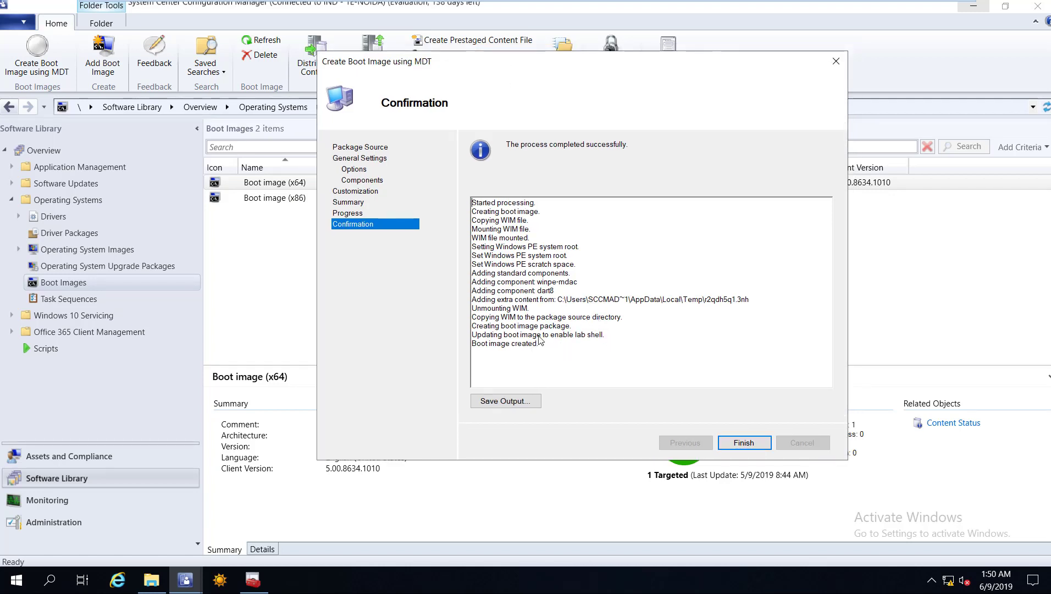
Select the successful creation log, then pick the new MDT Boot Image Dart x64 in Boot Images.
{"action": "key", "text": "ctrl+a"}
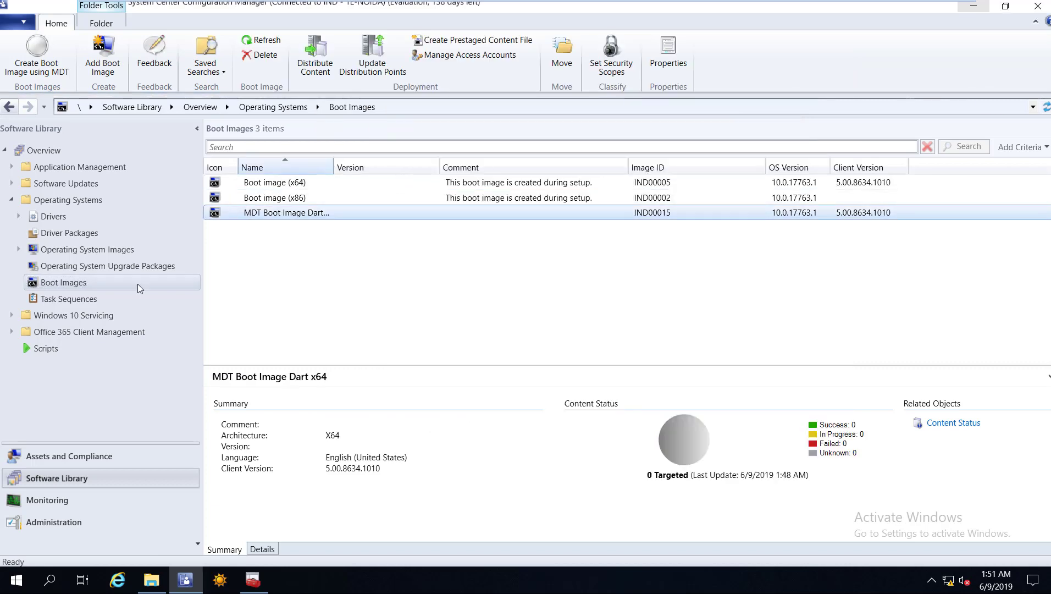
{"action": "left_click", "coordinate": [274, 214]}
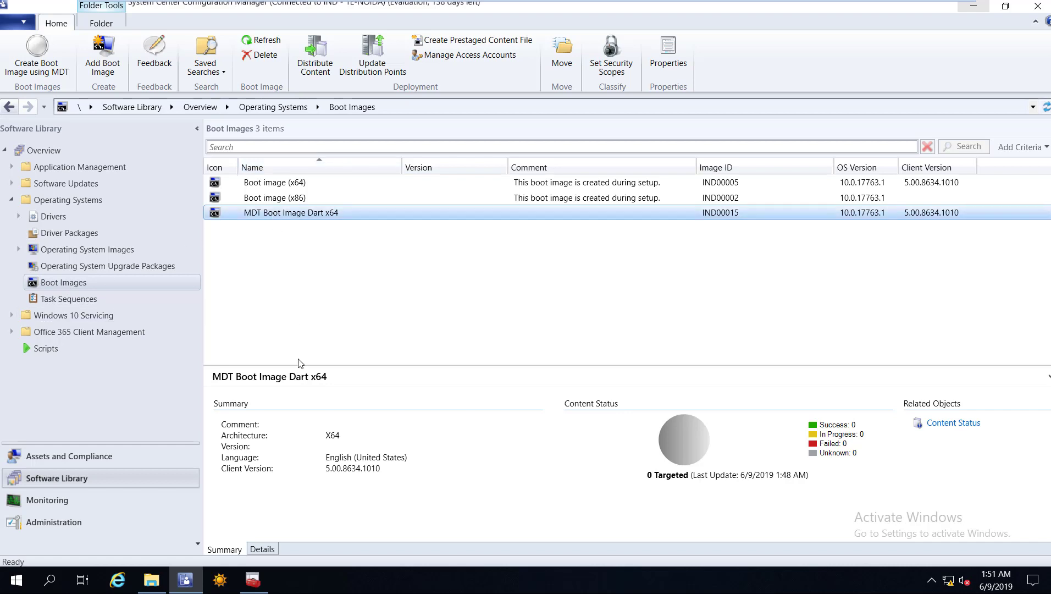
In MDT Boot Image Dart x64 properties, enable command support and deployment from the PXE-enabled distribution point.
{"action": "right_click", "coordinate": [272, 212]}
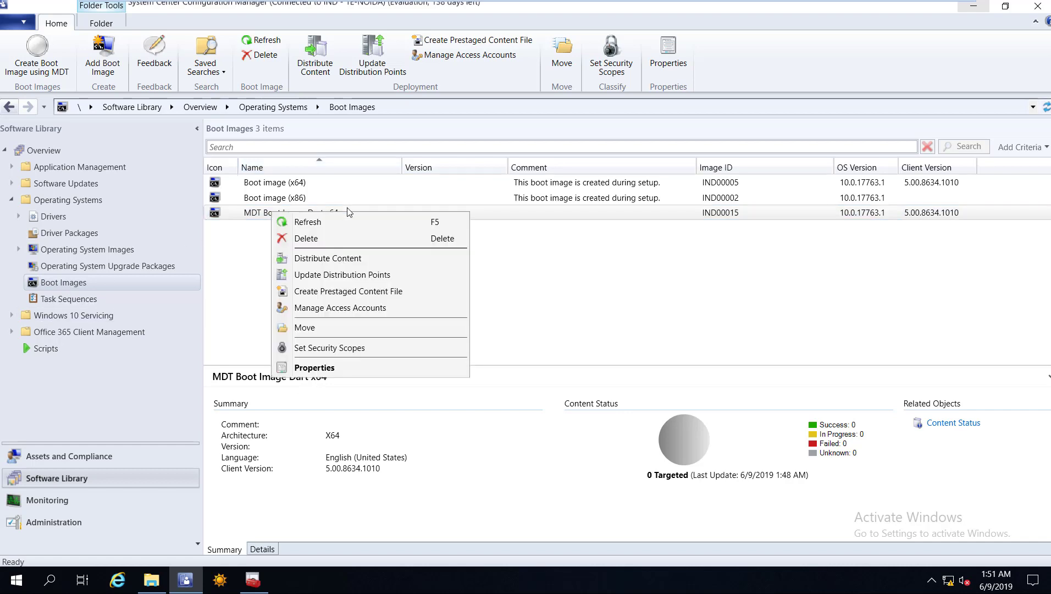
{"action": "left_click", "coordinate": [346, 207]}
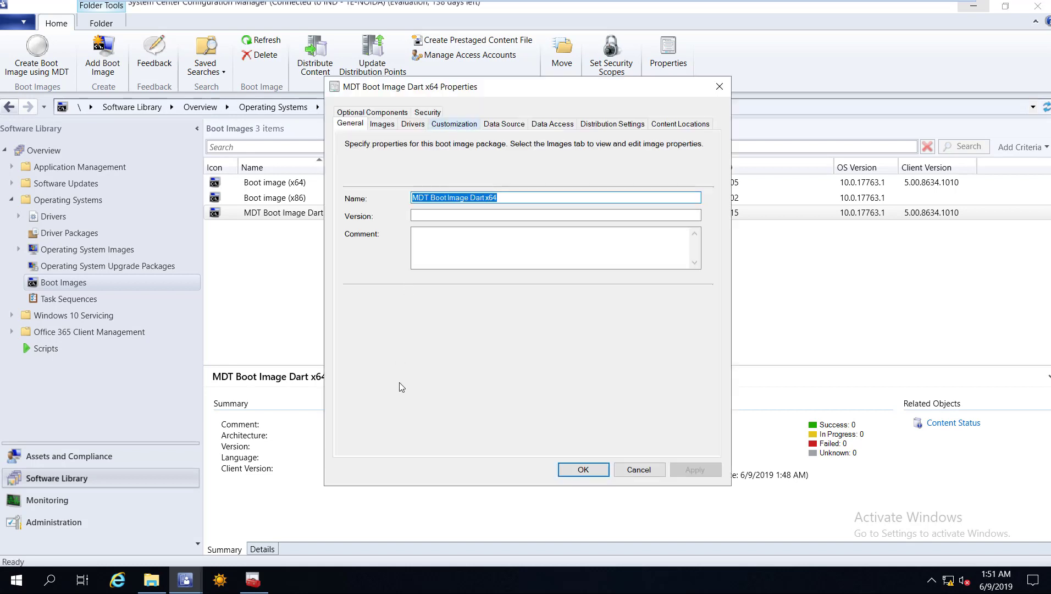
{"action": "key", "text": "ctrl+Tab"}
{"action": "key", "text": "ctrl+Tab"}
{"action": "key", "text": "ctrl+Tab"}
{"action": "left_click", "coordinate": [431, 400]}
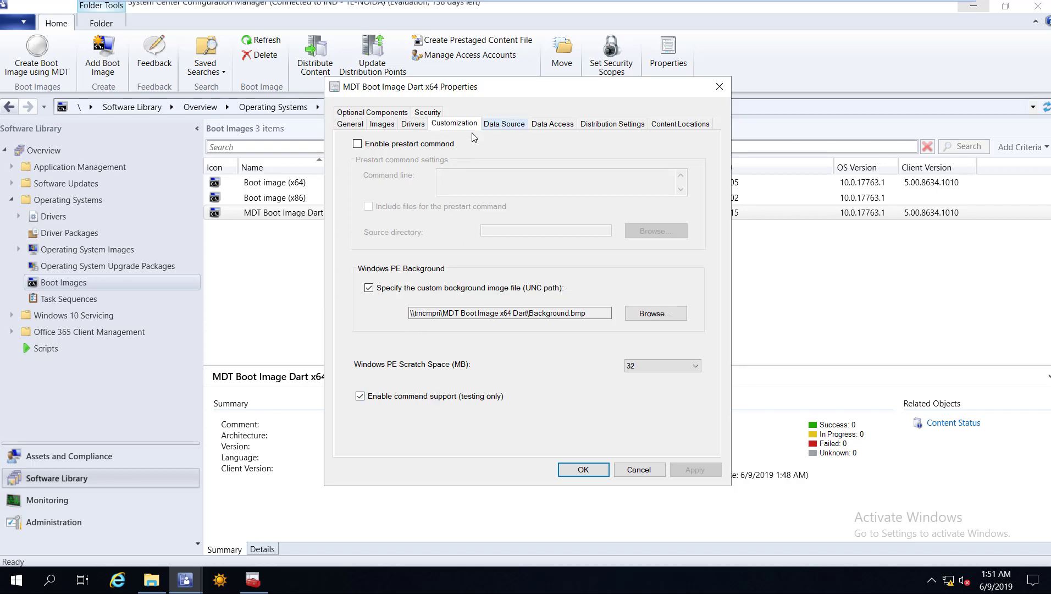
{"action": "left_click", "coordinate": [487, 124]}
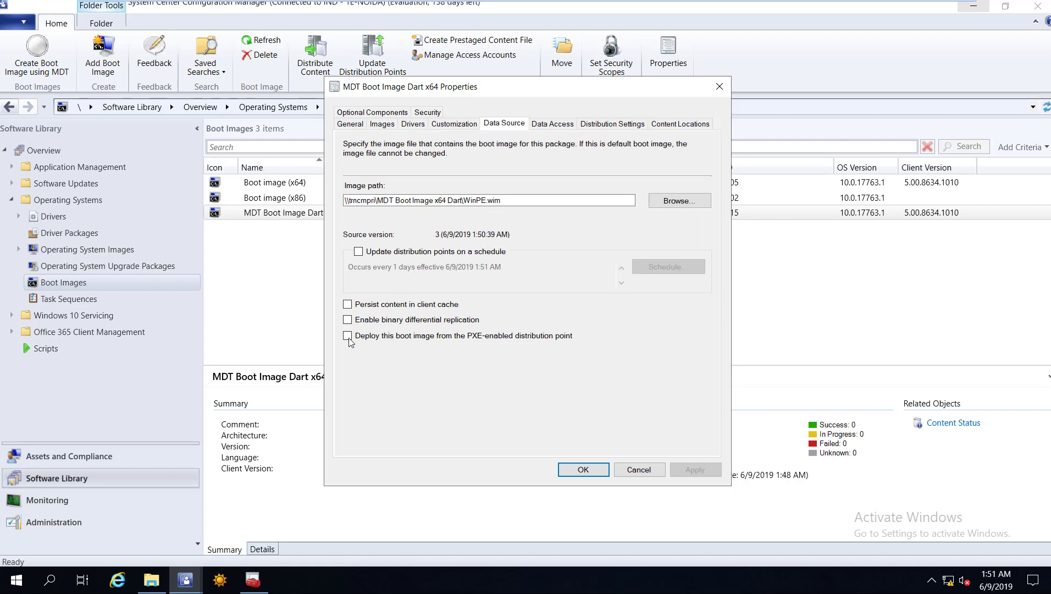
{"action": "left_click", "coordinate": [467, 341]}
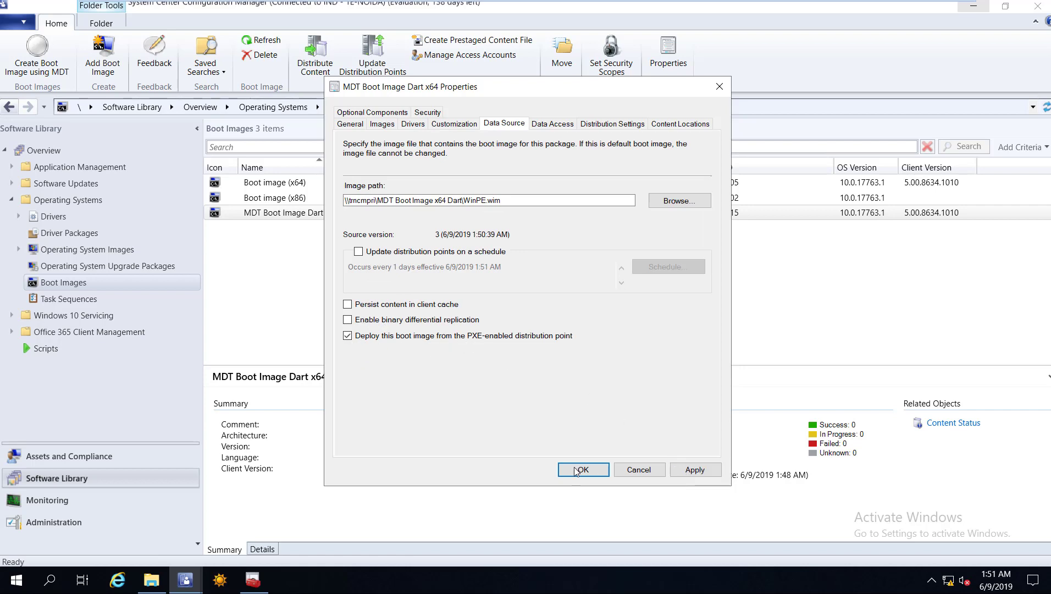
{"action": "left_click", "coordinate": [695, 470]}
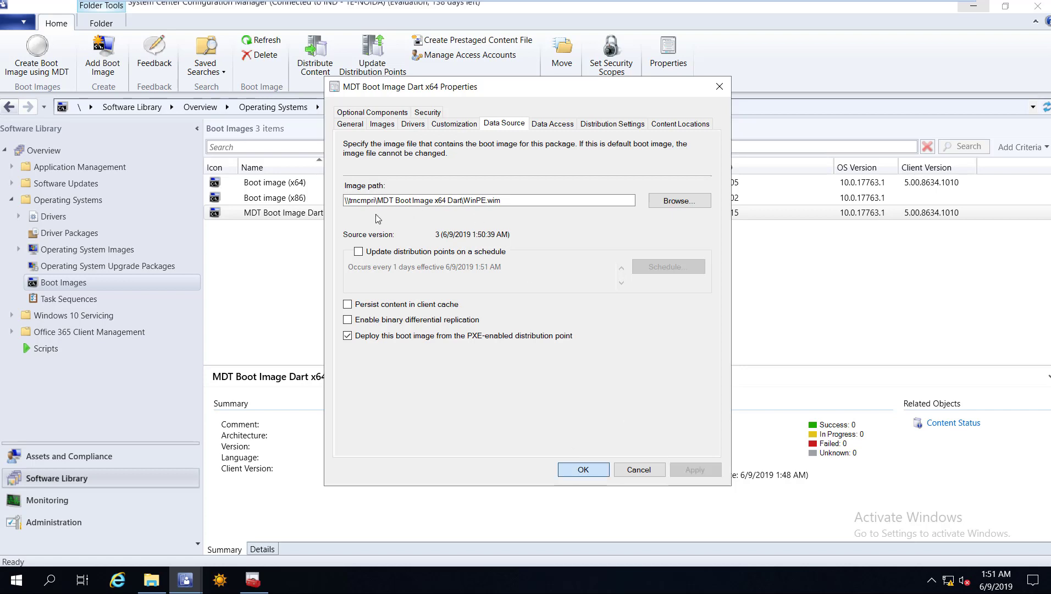
{"action": "key", "text": "Return"}
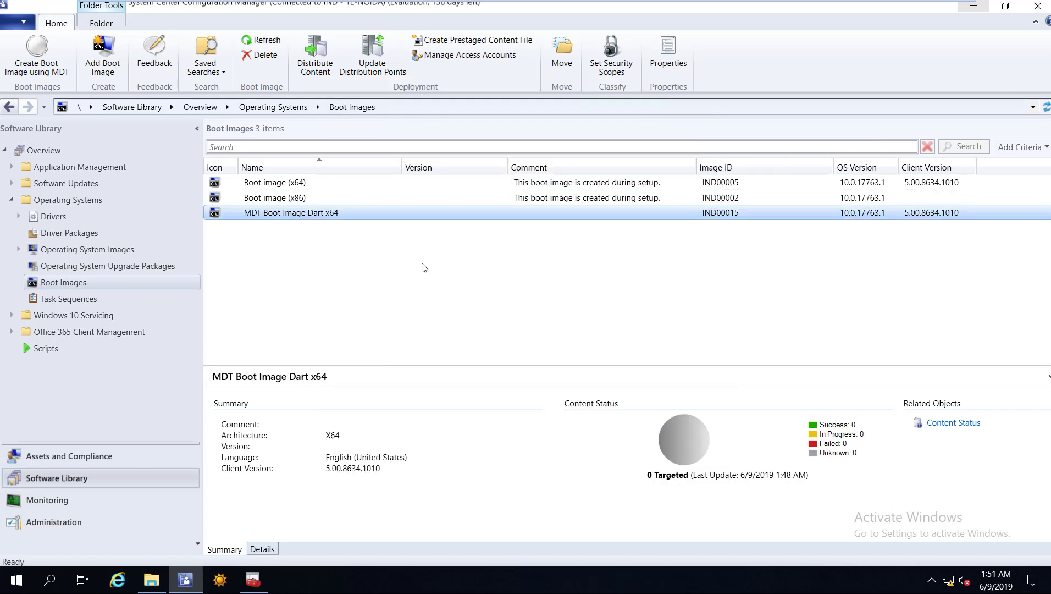
{"action": "right_click", "coordinate": [376, 213]}
Send the boot image to distribution point TRNCMPRI.ITHUB.COM via the Distribute Content wizard, then review content status.
{"action": "left_click", "coordinate": [564, 426]}
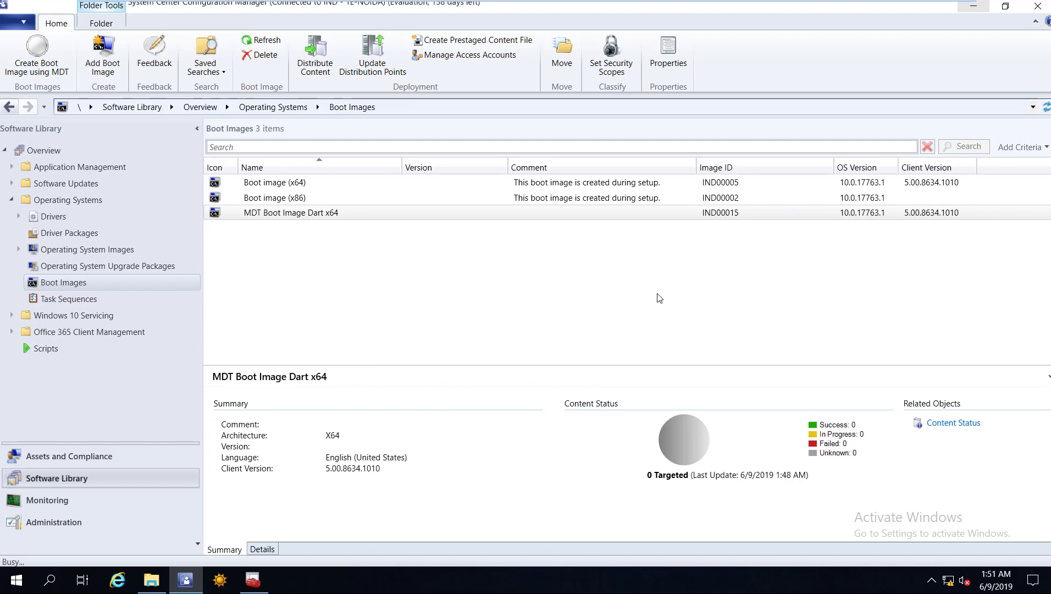
{"action": "key", "text": "Return"}
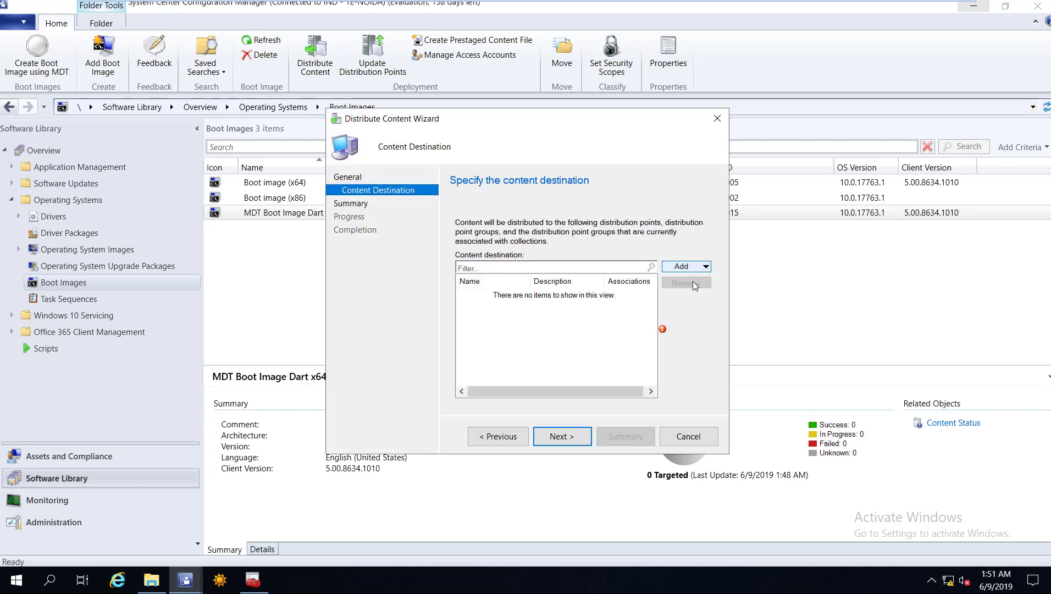
{"action": "key", "text": "alt+a"}
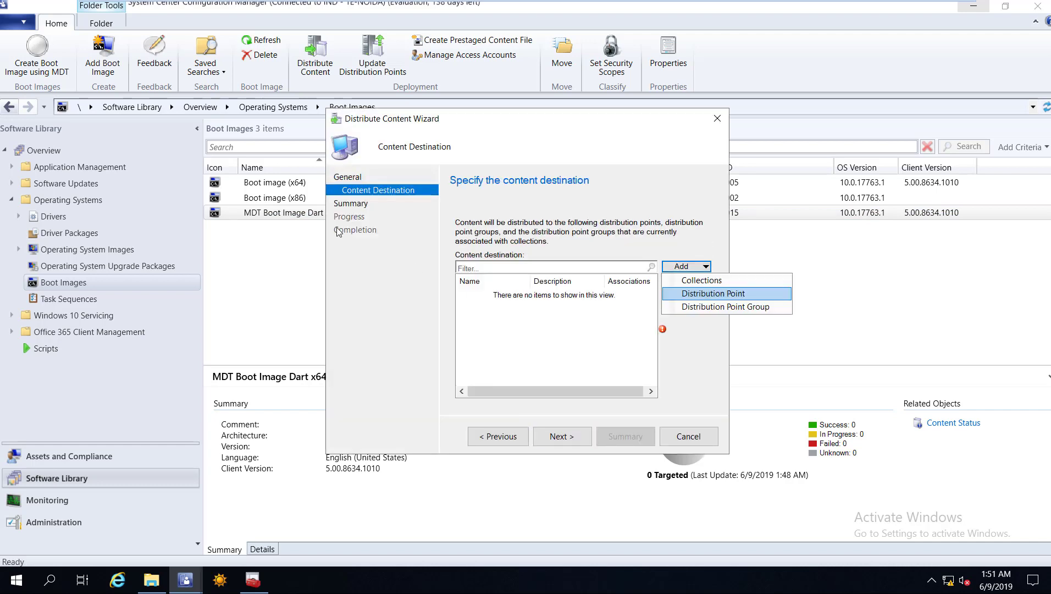
{"action": "key", "text": "Return"}
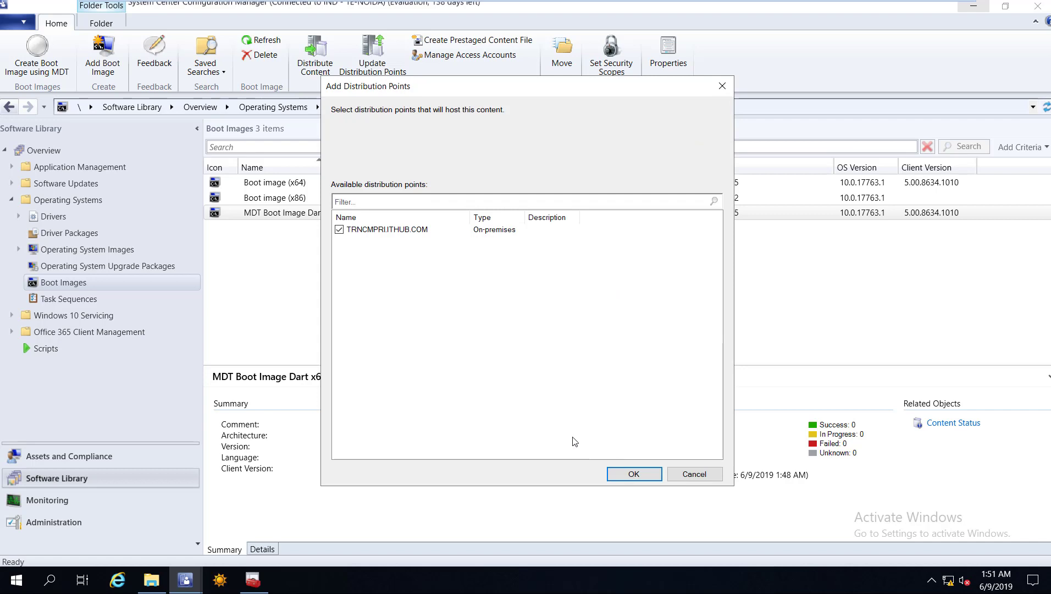
{"action": "key", "text": "Return"}
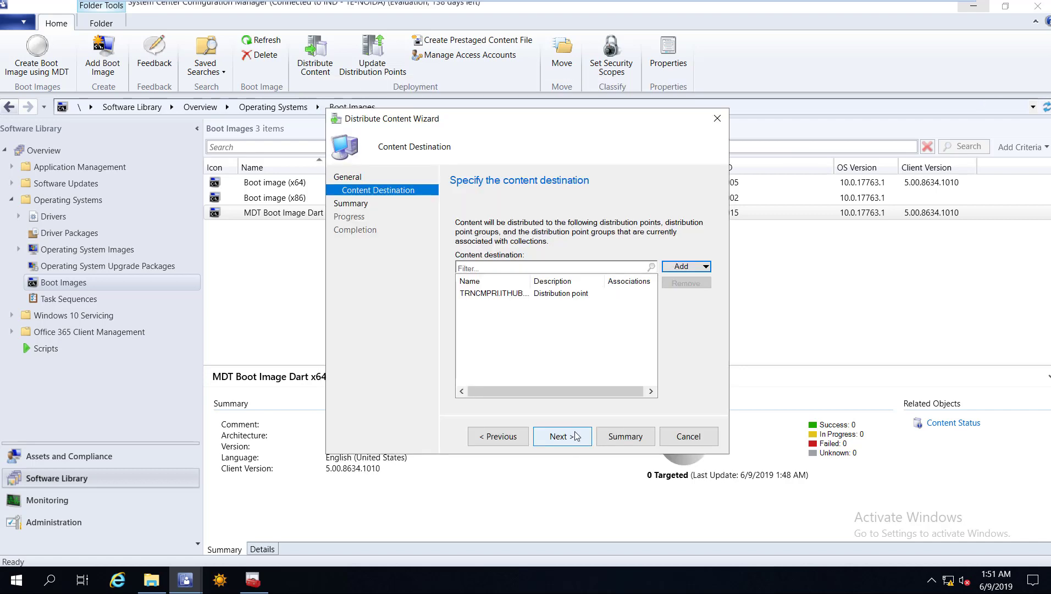
{"action": "left_click", "coordinate": [559, 436]}
{"action": "key", "text": "Return"}
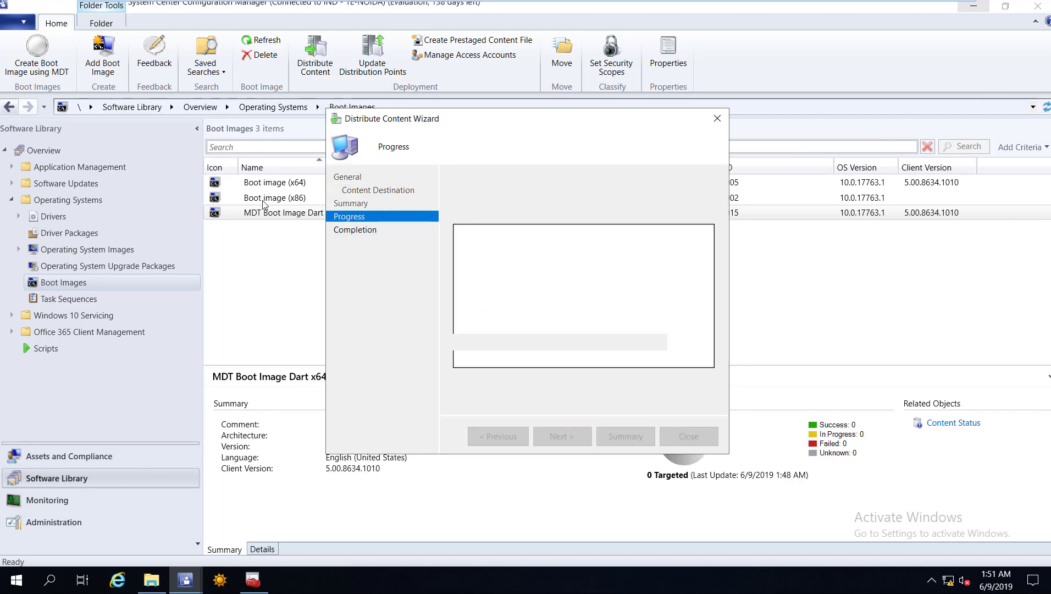
{"action": "key", "text": "Return"}
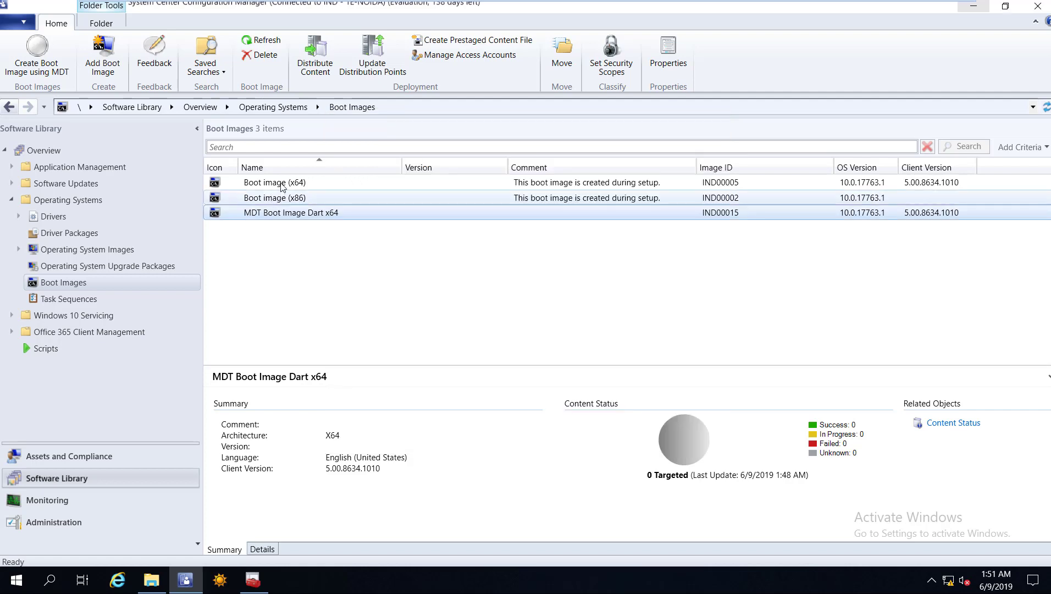
{"action": "key", "text": "Up"}
{"action": "key", "text": "Up"}
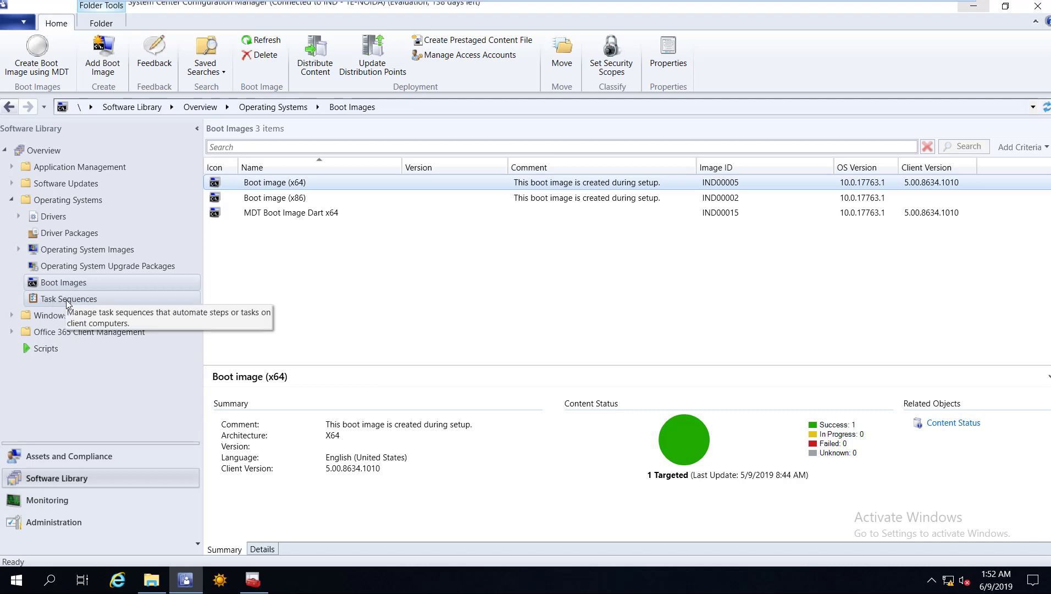
Check the Content Status of the MDT Settings, MDT Toolit and USMT packages under Packages.
{"action": "left_click", "coordinate": [71, 302]}
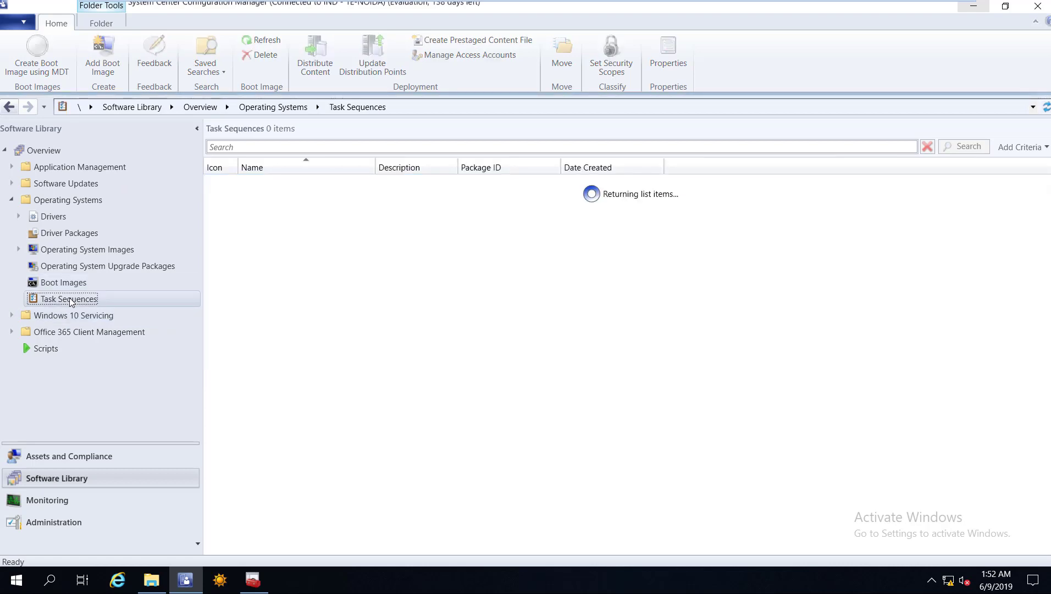
{"action": "right_click", "coordinate": [70, 299]}
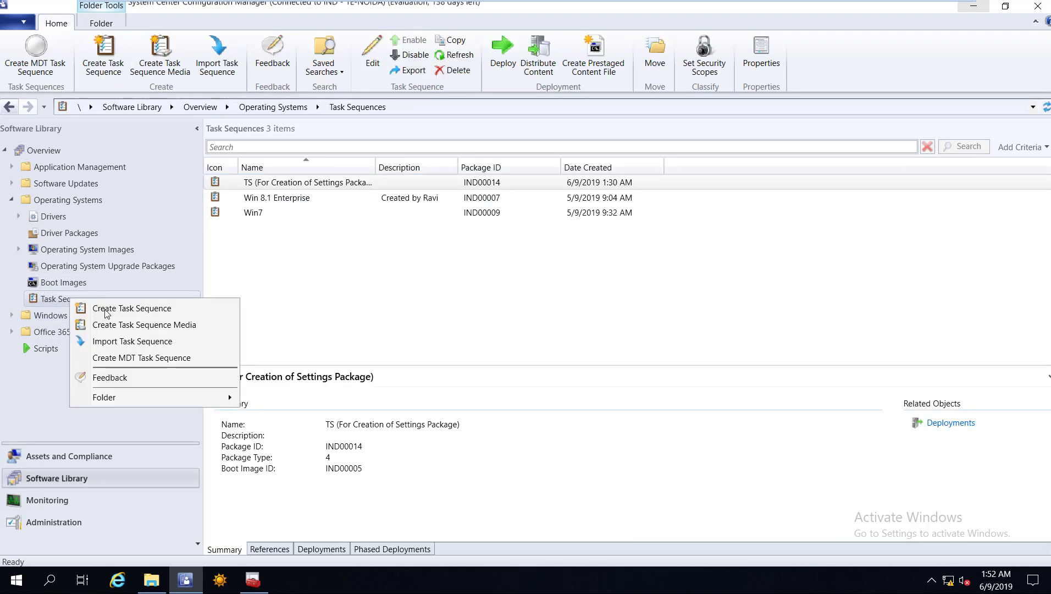
{"action": "left_click", "coordinate": [63, 167]}
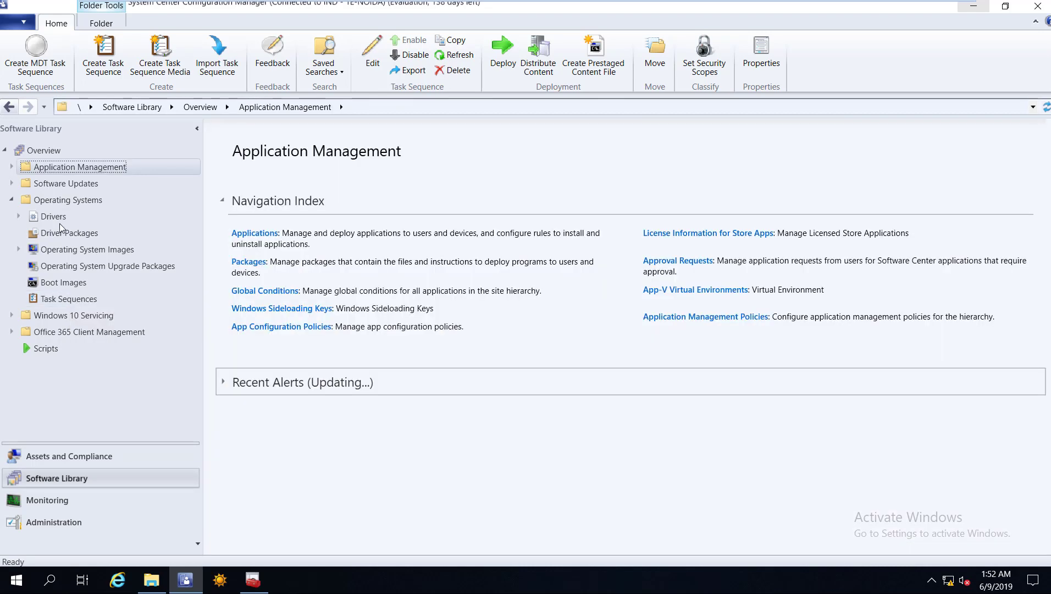
{"action": "left_click", "coordinate": [286, 198]}
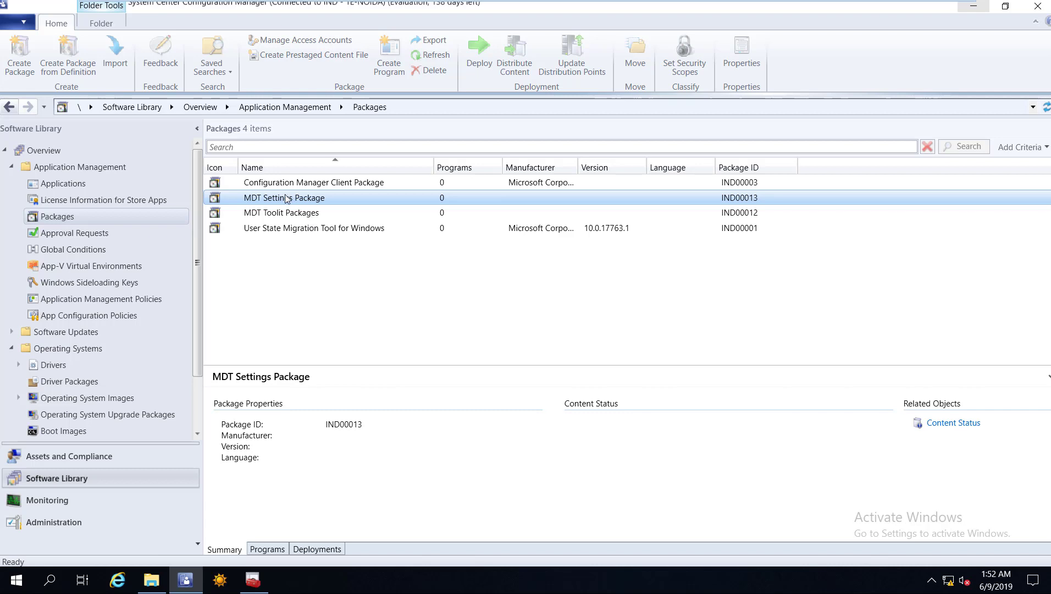
{"action": "left_click", "coordinate": [316, 212], "text": "ctrl"}
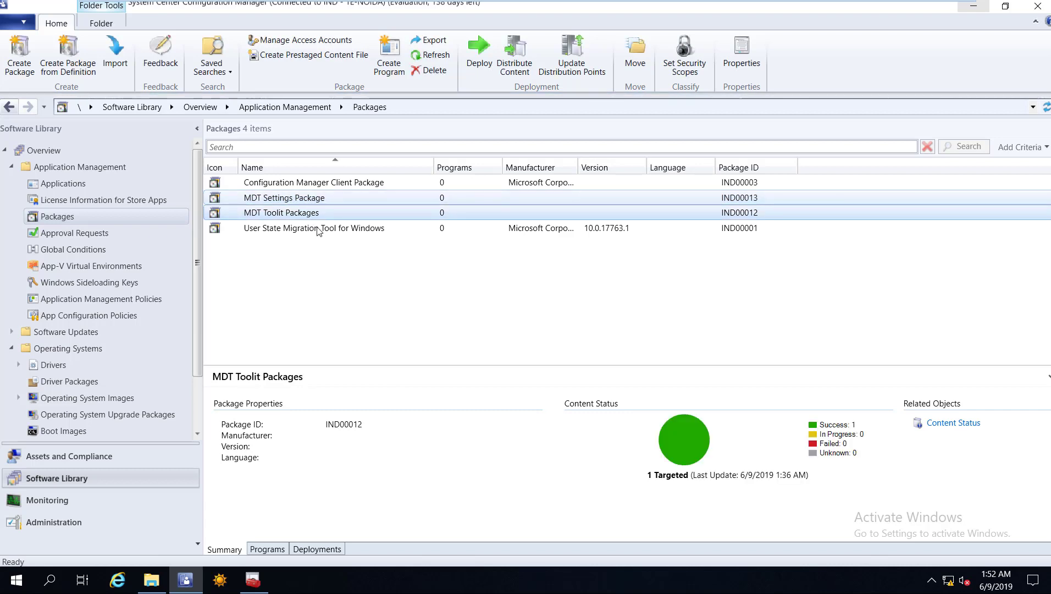
{"action": "left_click", "coordinate": [236, 229]}
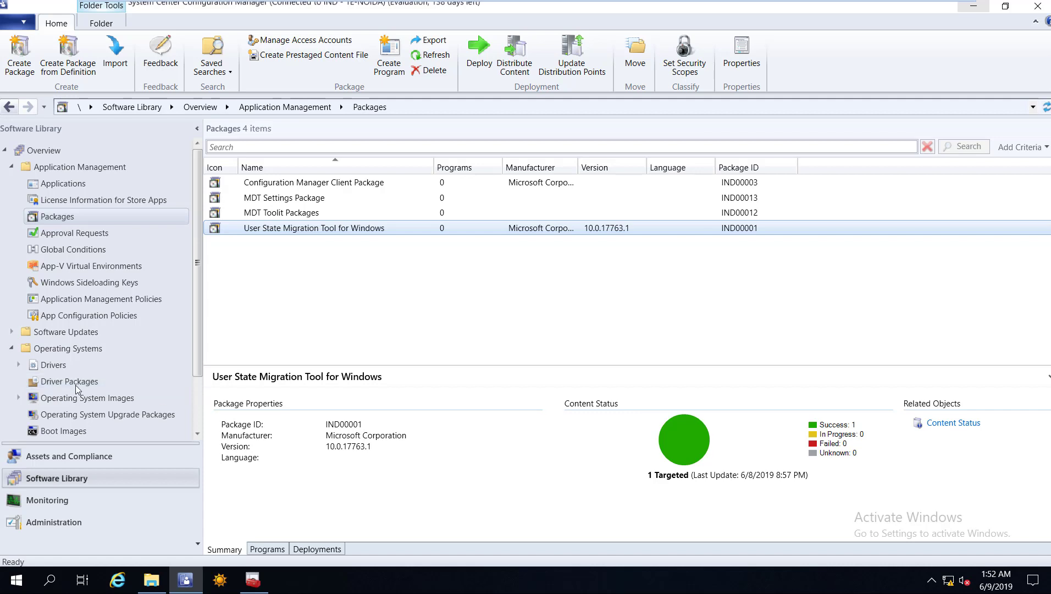
{"action": "scroll", "coordinate": [75, 387], "scroll_direction": "down", "scroll_amount": 2}
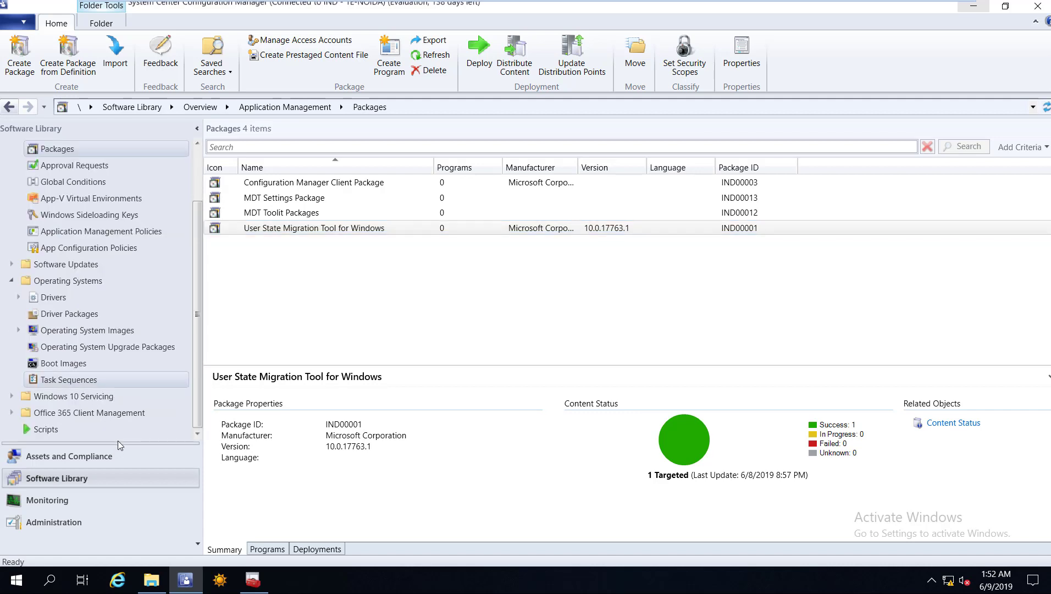
{"action": "key", "text": "shift+F10"}
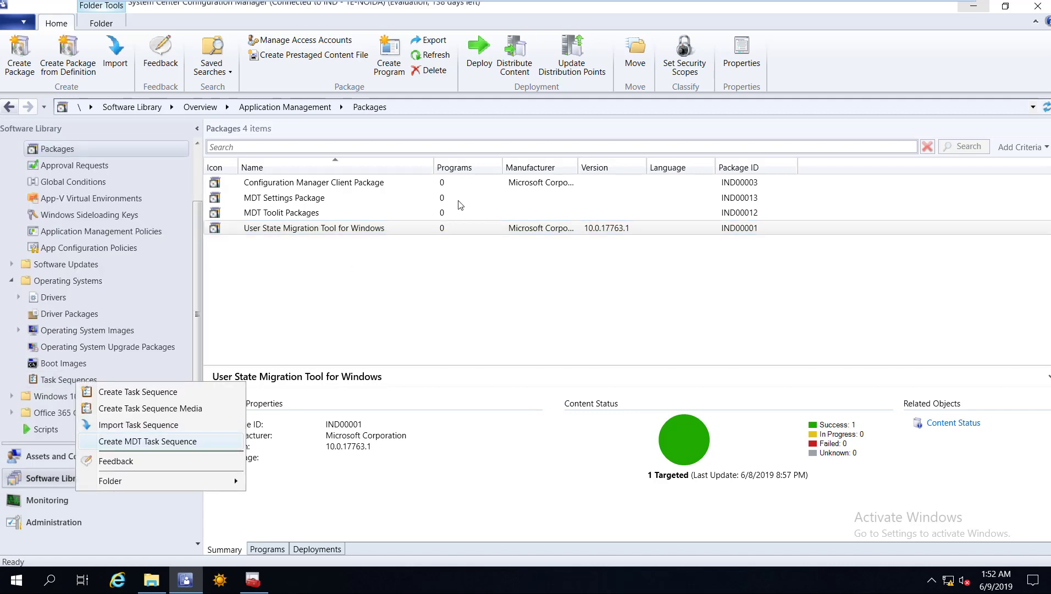
Start a Client Task Sequence from the MDT template named 'Win 8.1 (Dart)'.
{"action": "key", "text": "Return"}
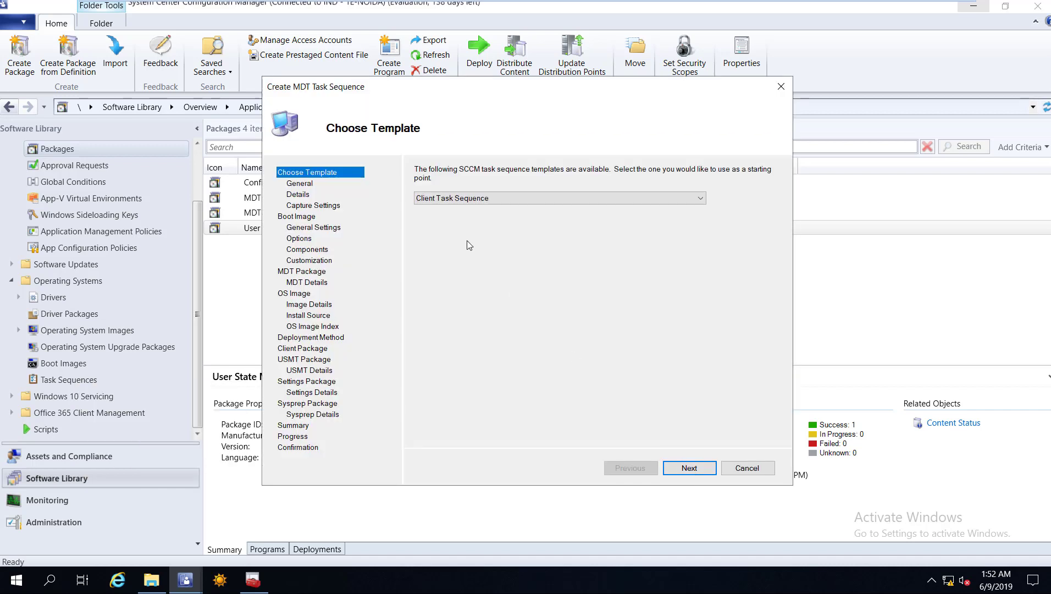
{"action": "key", "text": "Return"}
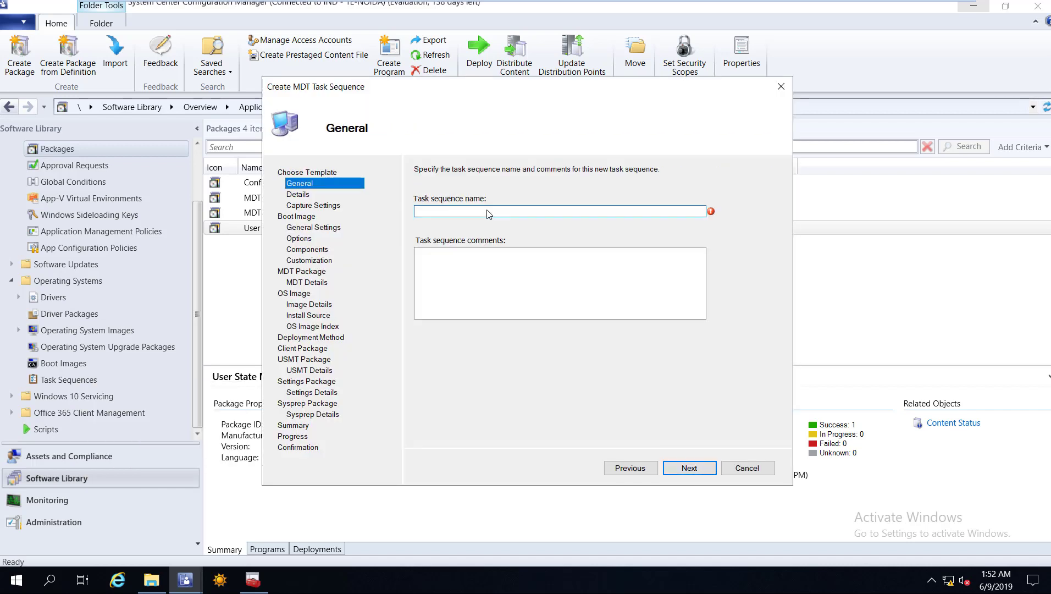
{"action": "type", "text": "Win 8.1 (Dart)"}
{"action": "left_click", "coordinate": [688, 468]}
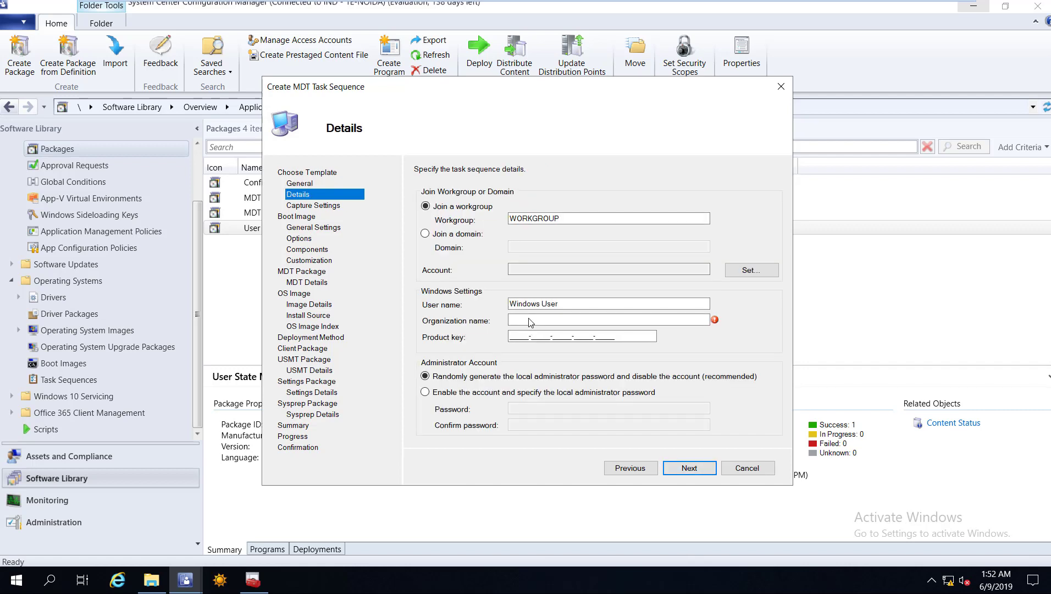
Set organization ITHUB, enable the local administrator password, and skip image capture.
{"action": "left_click", "coordinate": [531, 322]}
{"action": "type", "text": "ITHUB"}
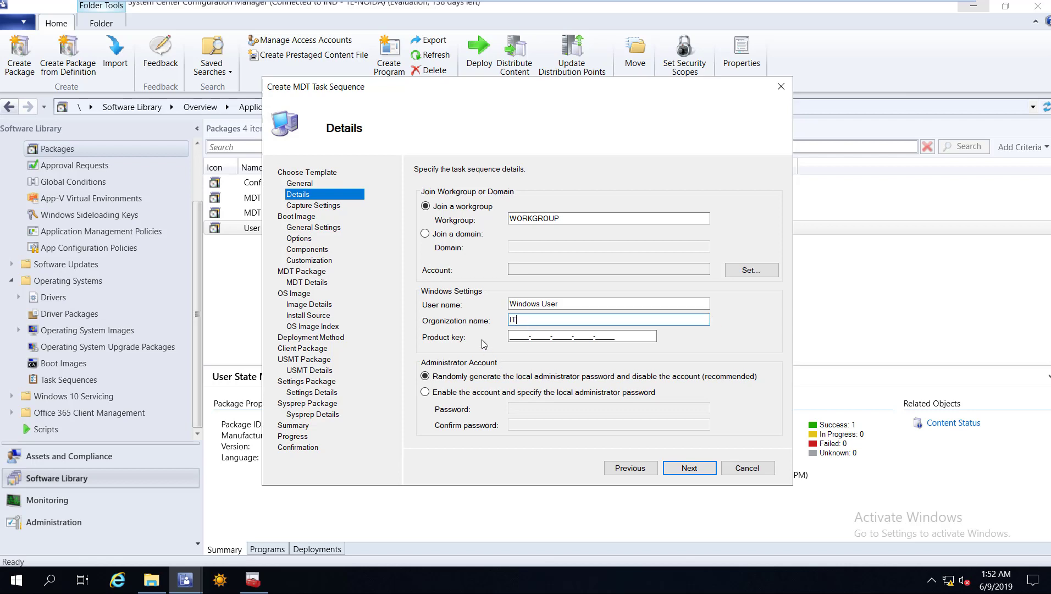
{"action": "left_click", "coordinate": [522, 412]}
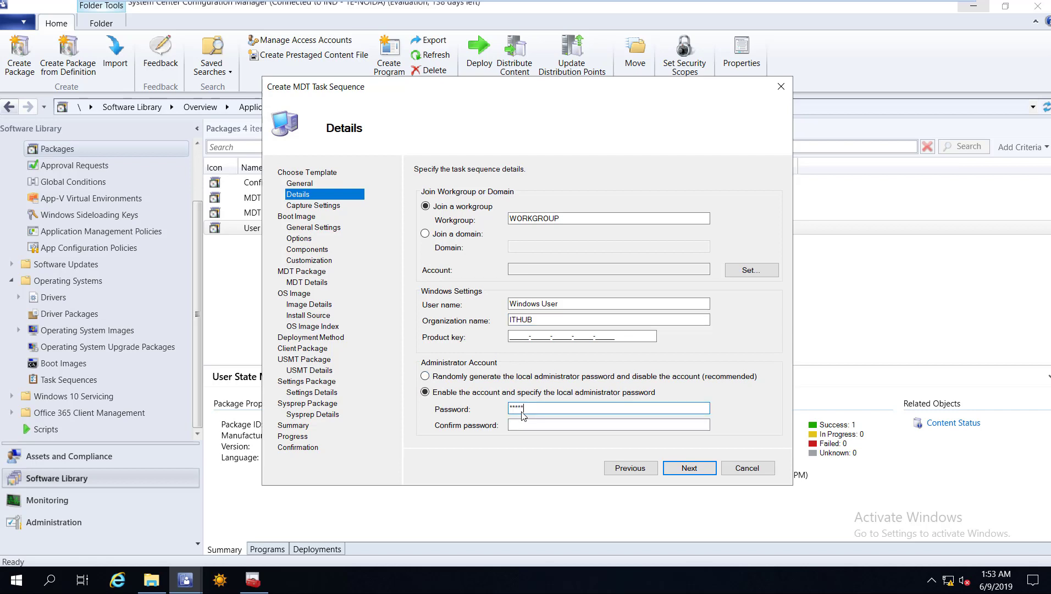
{"action": "key", "text": "Tab"}
{"action": "type", "text": "********"}
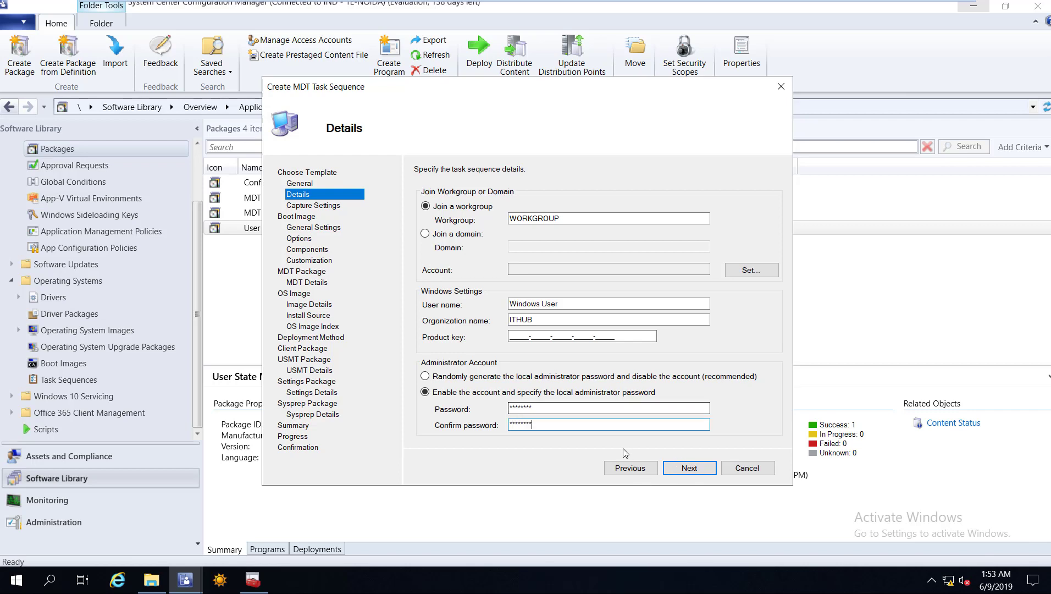
{"action": "key", "text": "Return"}
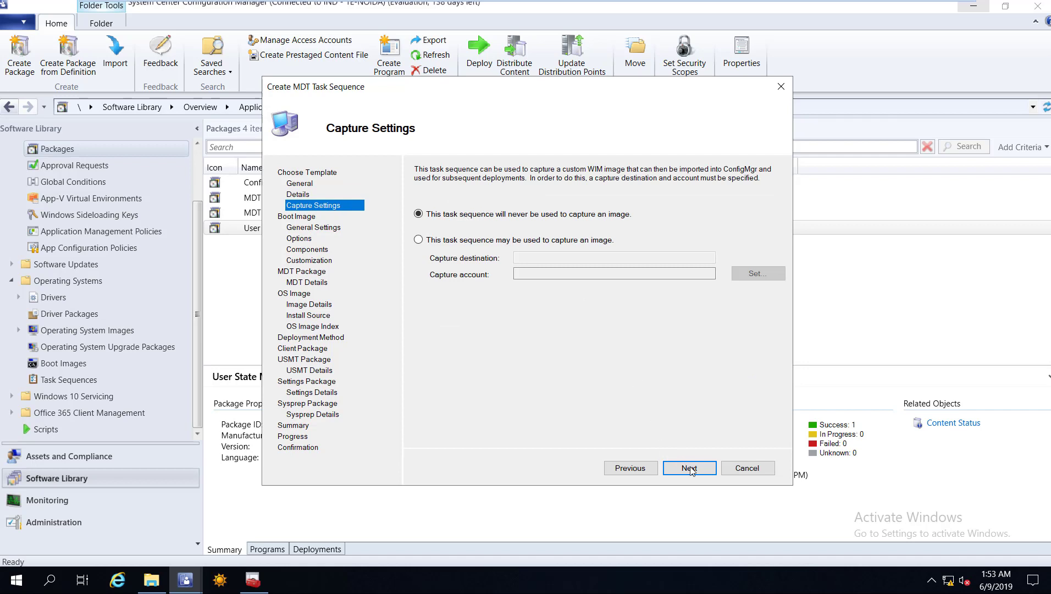
{"action": "key", "text": "Return"}
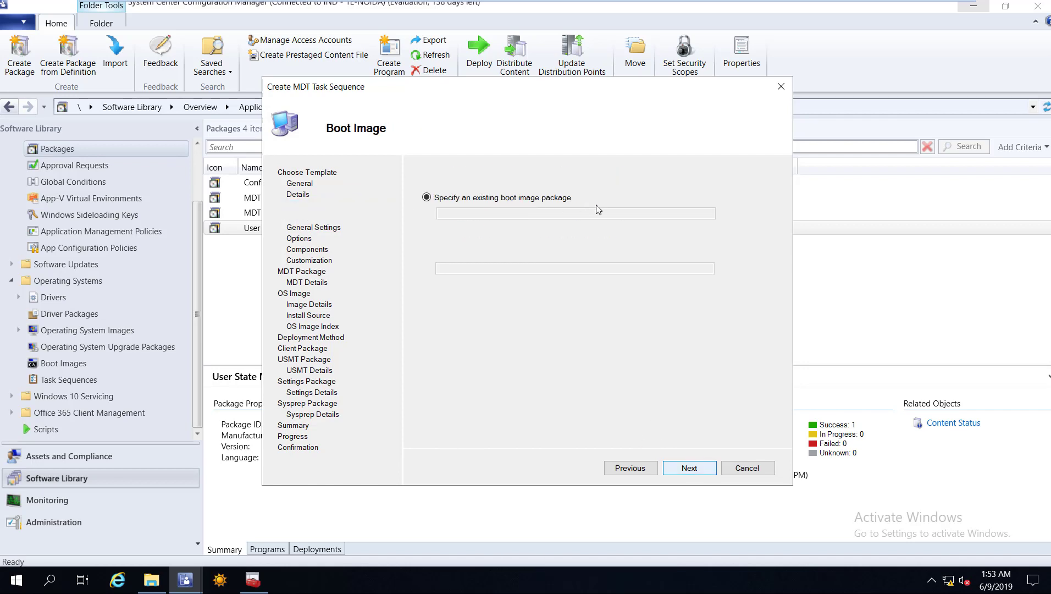
Choose MDT Boot Image Dart x64 as the existing boot image.
{"action": "left_click", "coordinate": [766, 212]}
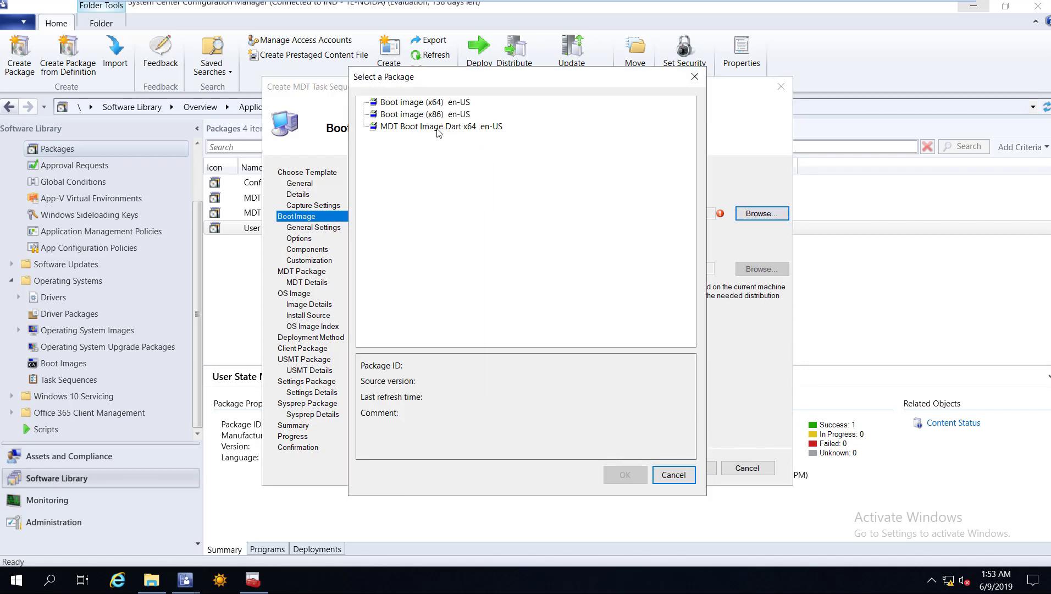
{"action": "left_click", "coordinate": [417, 128]}
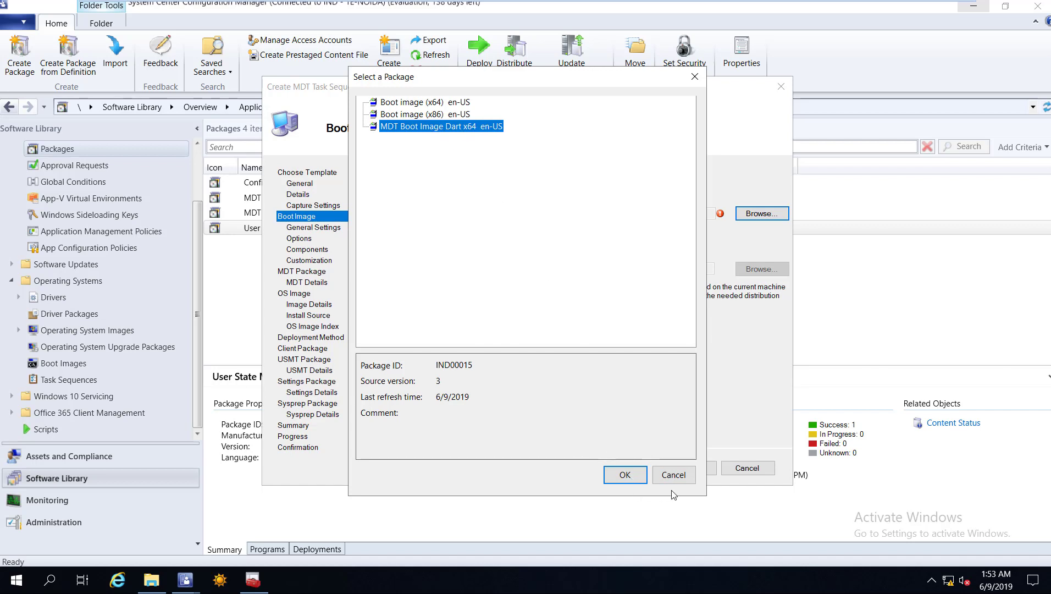
{"action": "key", "text": "Return"}
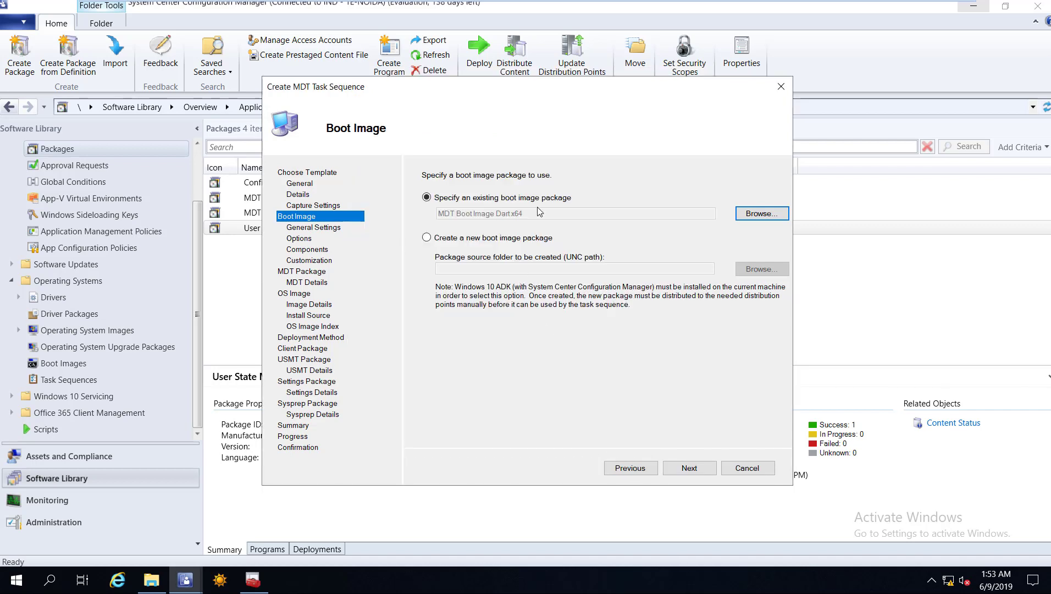
{"action": "key", "text": "Return"}
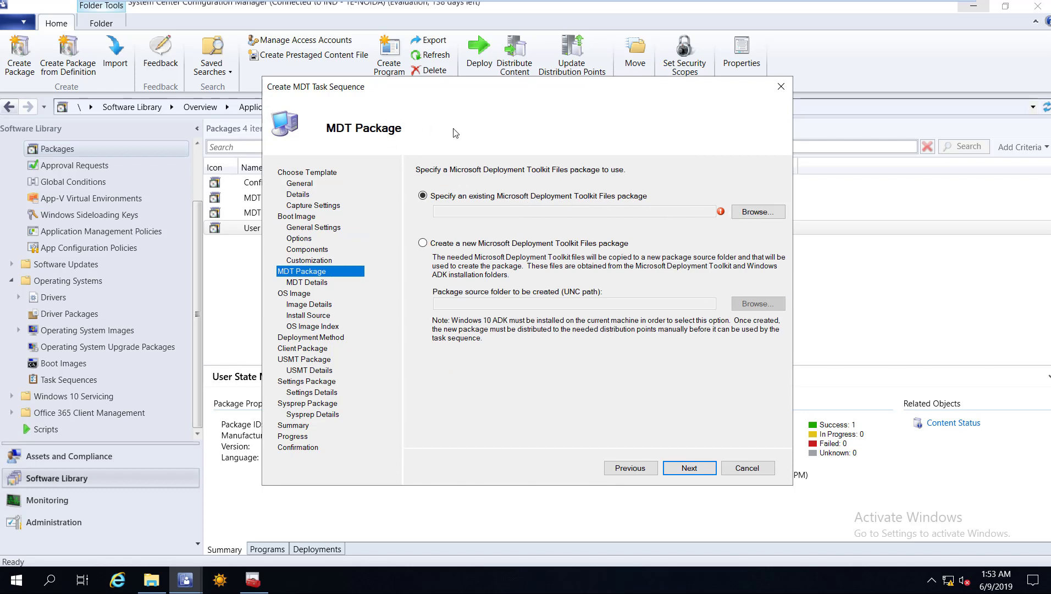
Pick MDT Toolit Packages as the MDT package and Windows 8.1 Enterprise as the OS image.
{"action": "key", "text": "Tab"}
{"action": "key", "text": "space"}
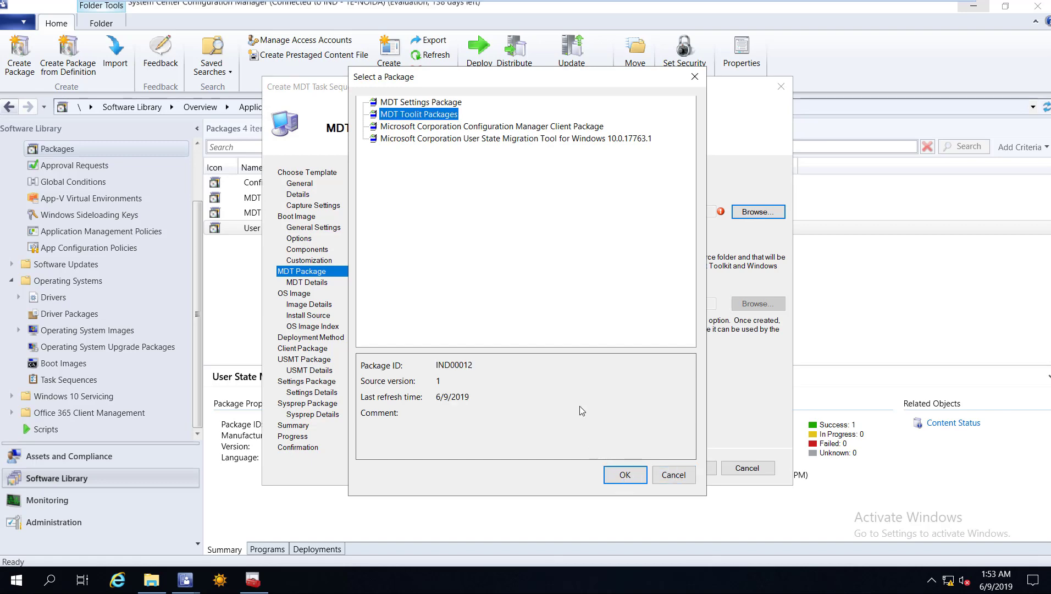
{"action": "key", "text": "Return"}
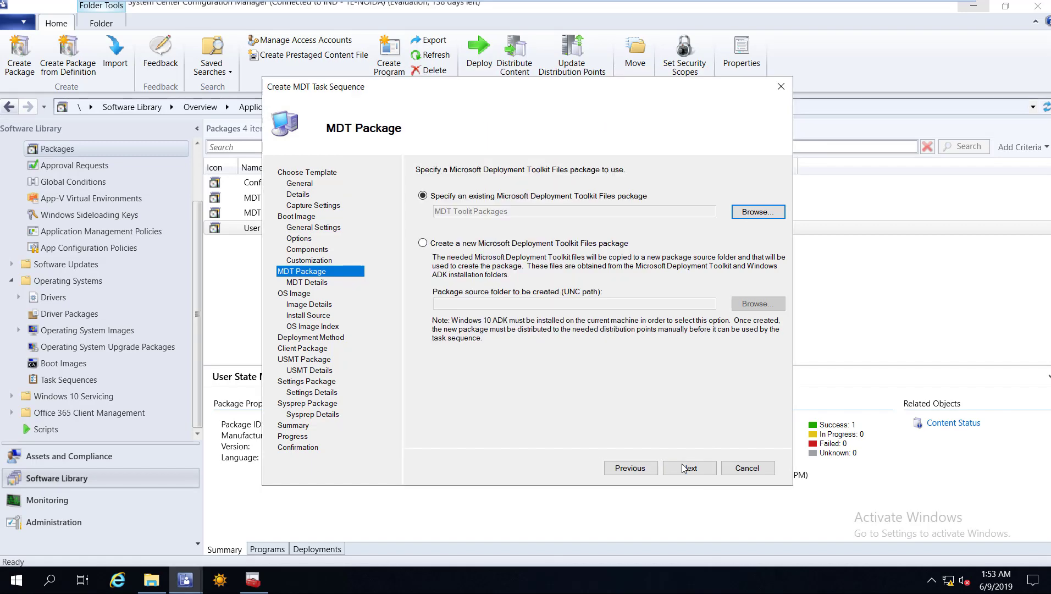
{"action": "left_click", "coordinate": [684, 468]}
{"action": "left_click", "coordinate": [757, 224]}
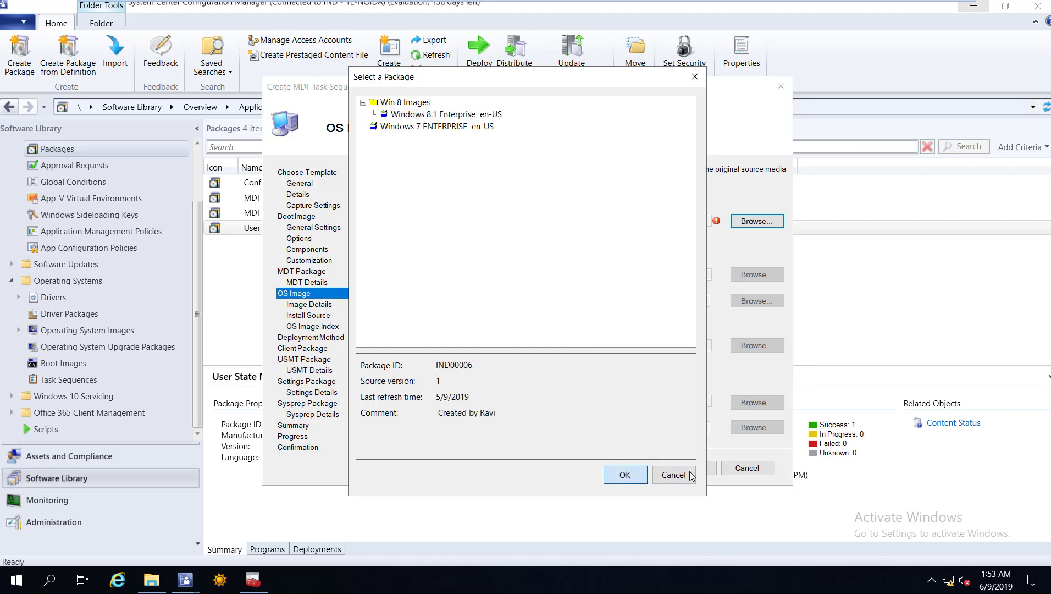
{"action": "key", "text": "Return"}
{"action": "key", "text": "Return"}
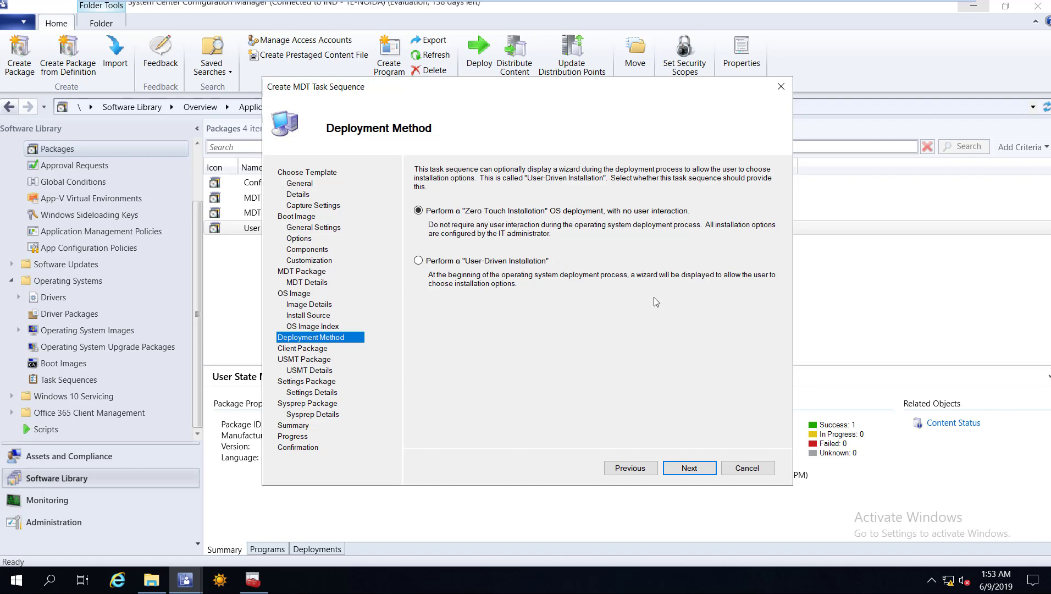
Keep zero-touch installation and select the Configuration Manager Client and User State Migration Tool packages.
{"action": "left_click", "coordinate": [693, 469]}
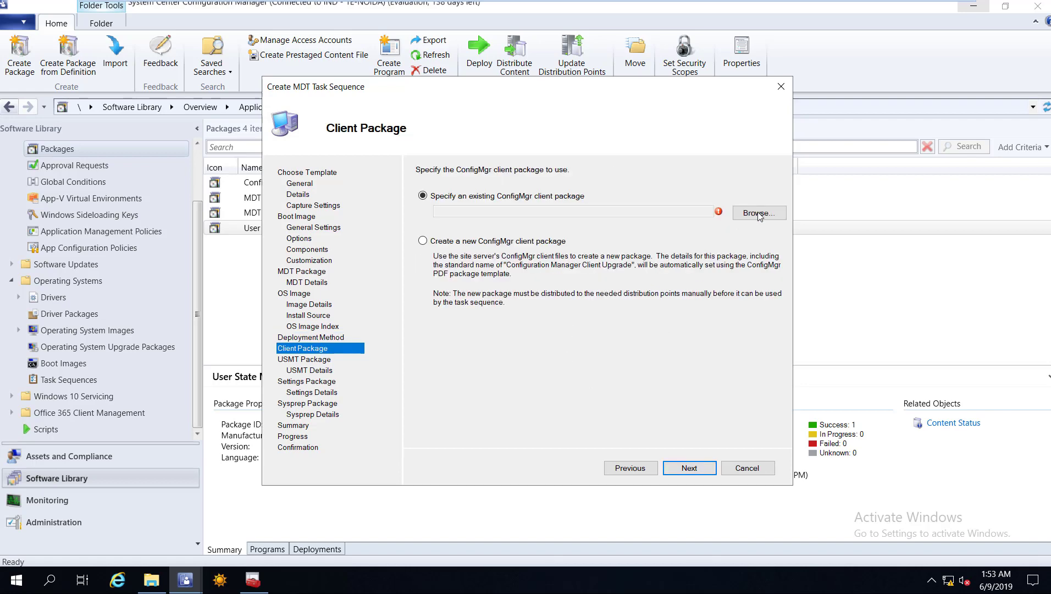
{"action": "left_click", "coordinate": [445, 130]}
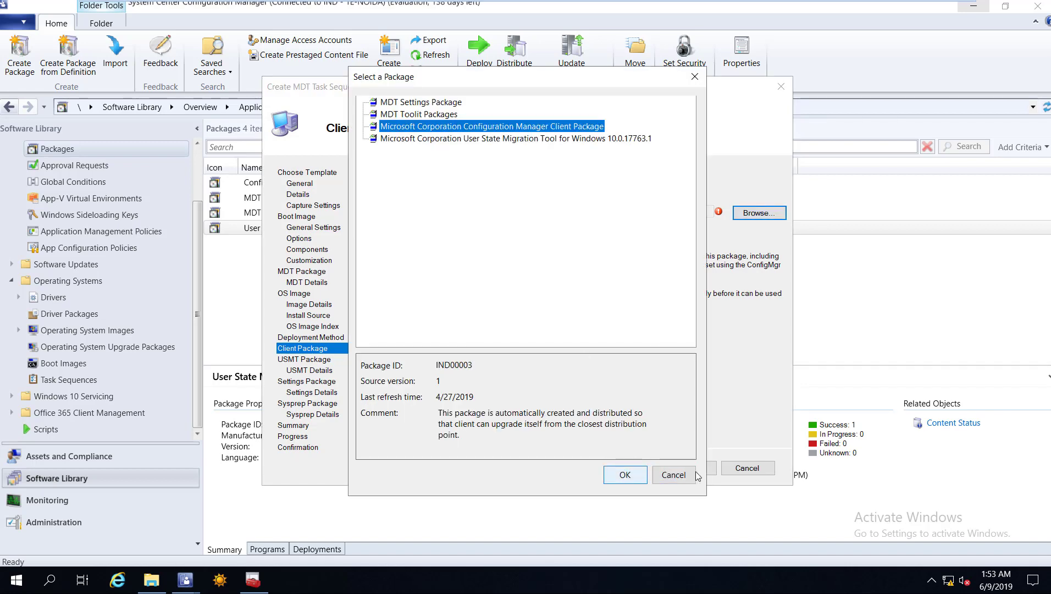
{"action": "key", "text": "Return"}
{"action": "key", "text": "alt+n"}
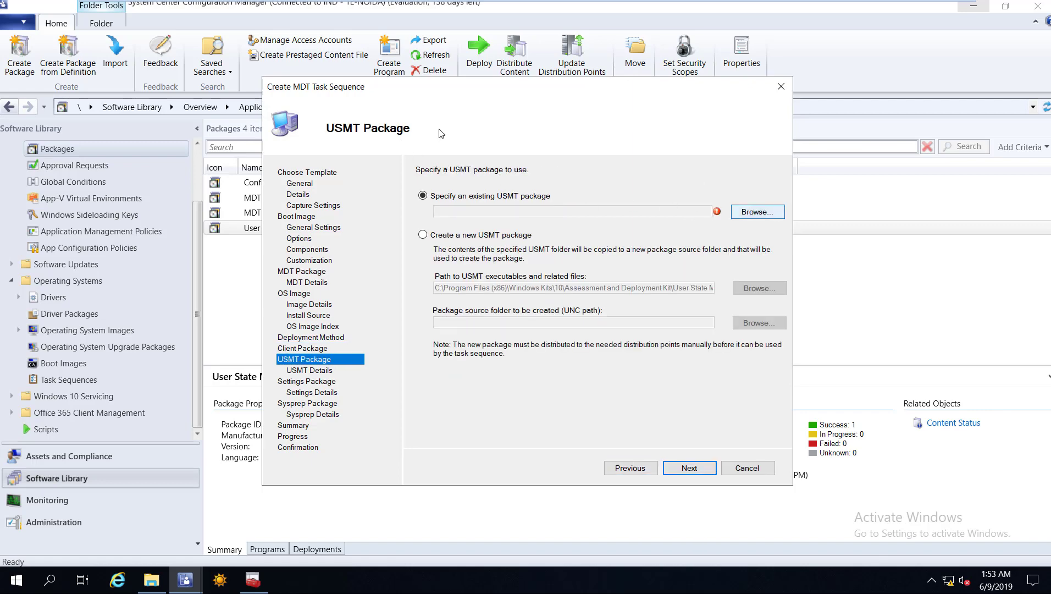
{"action": "key", "text": "Return"}
{"action": "left_click", "coordinate": [479, 140]}
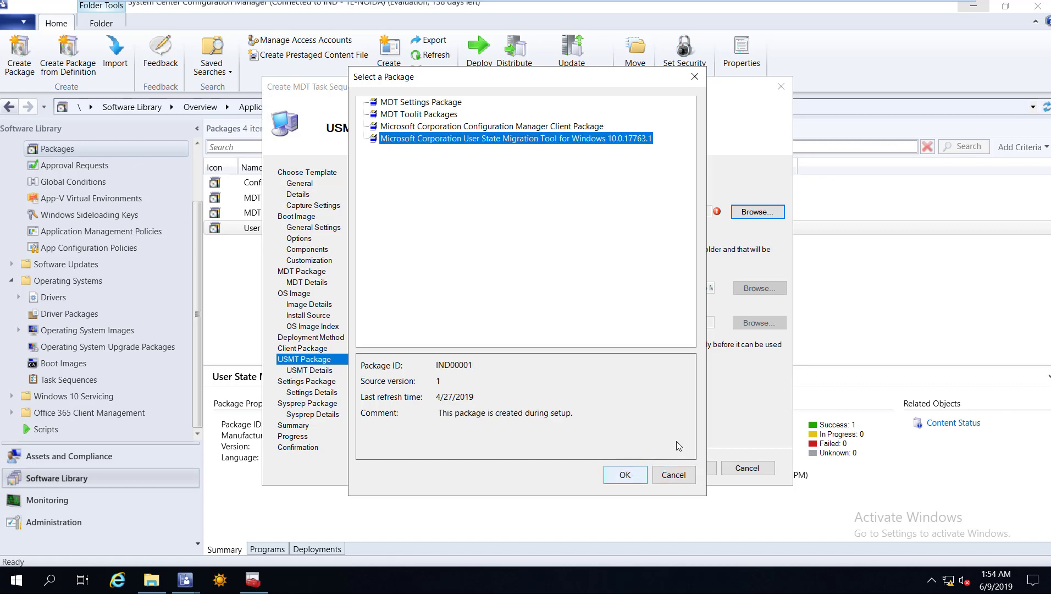
{"action": "left_click", "coordinate": [626, 474]}
Select the MDT Settings Package, skip Sysprep, and create the task sequence.
{"action": "key", "text": "Return"}
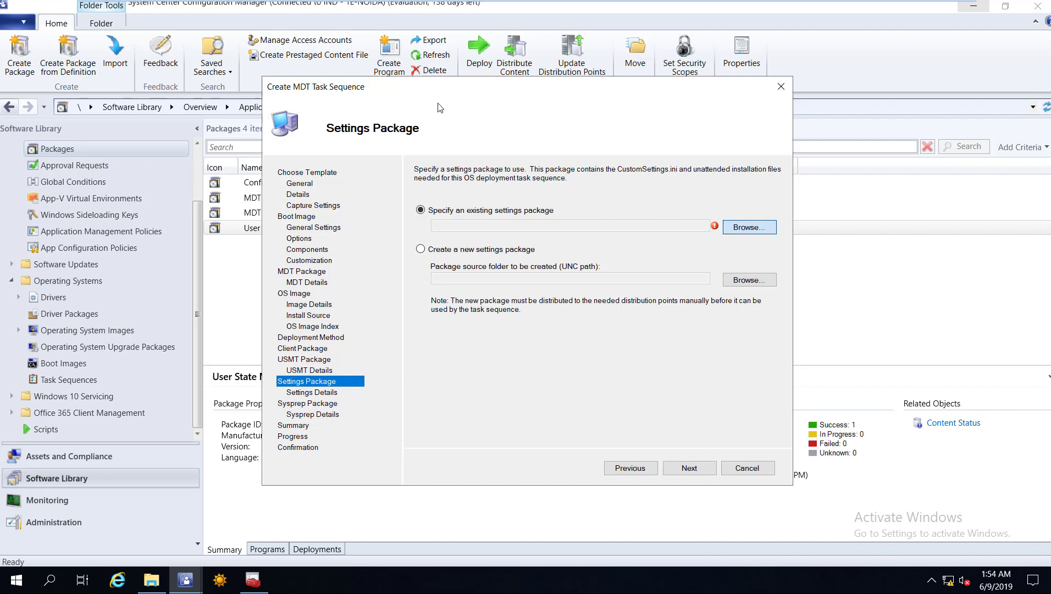
{"action": "key", "text": "Return"}
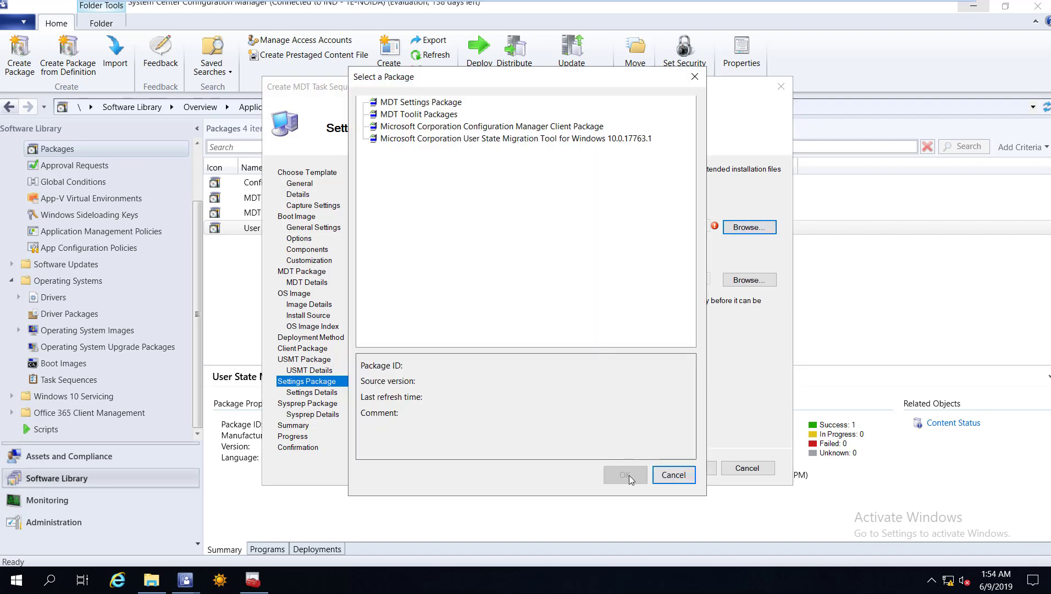
{"action": "key", "text": "Down"}
{"action": "key", "text": "Return"}
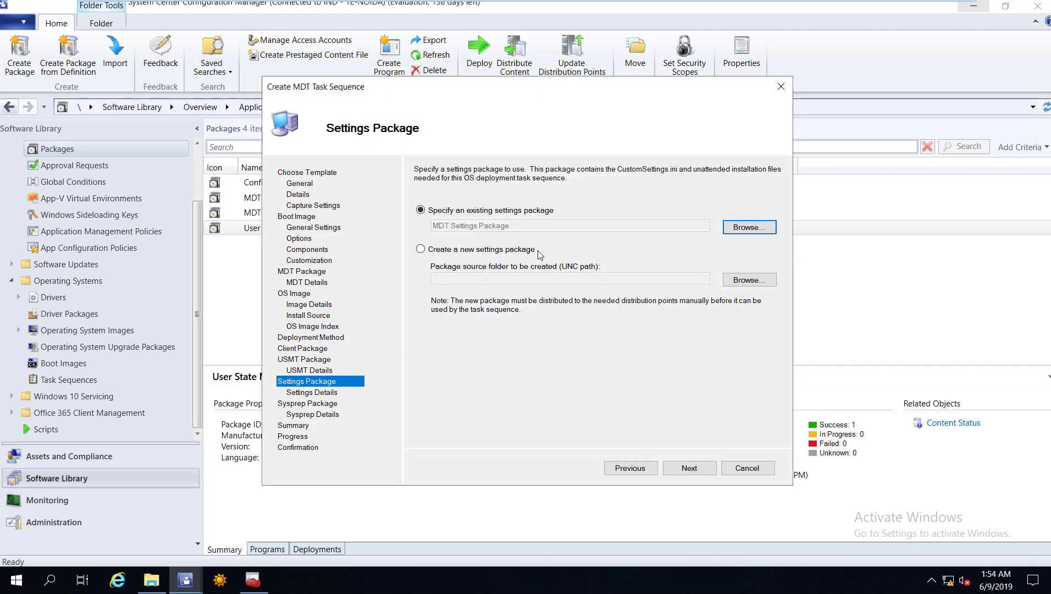
{"action": "left_click", "coordinate": [693, 467]}
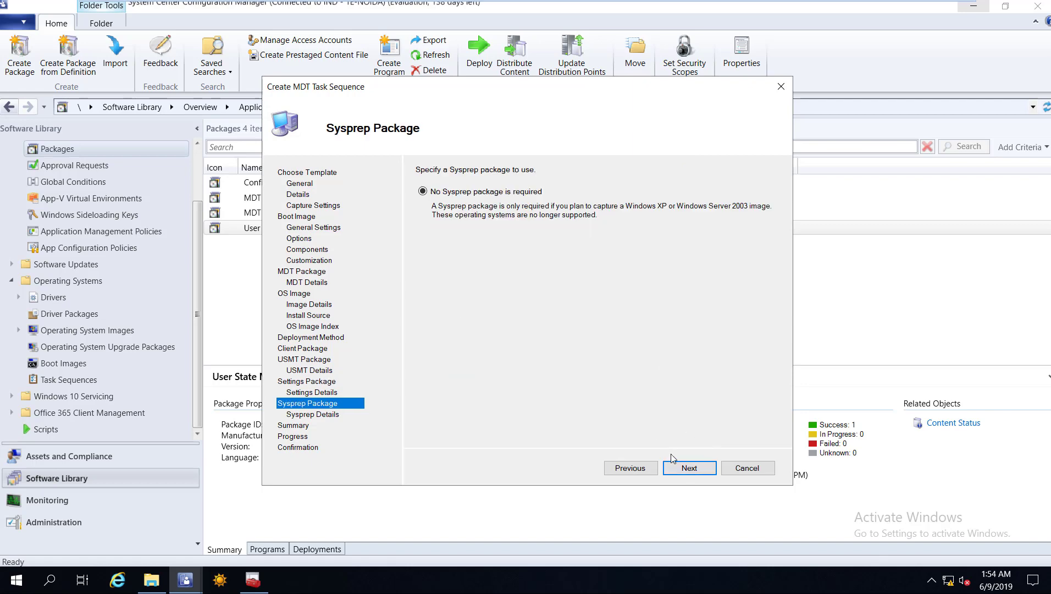
{"action": "left_click", "coordinate": [690, 468]}
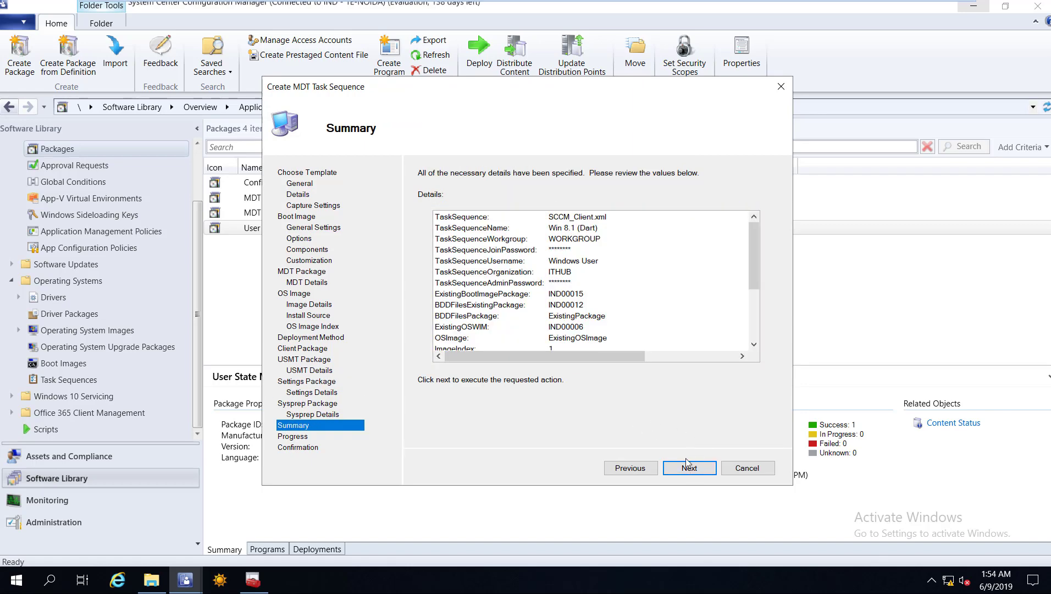
{"action": "left_click", "coordinate": [690, 468]}
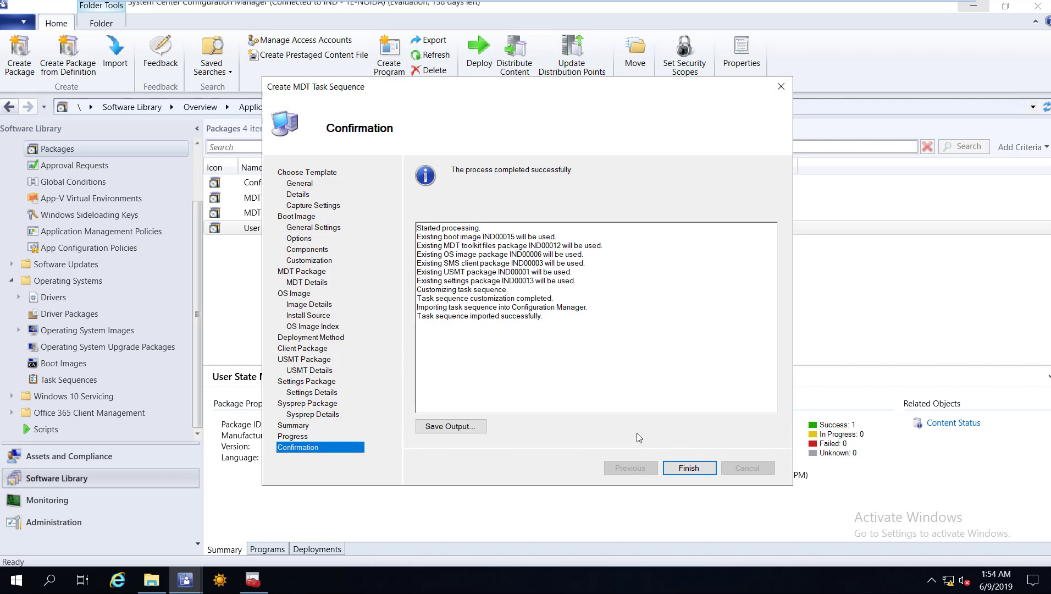
{"action": "key", "text": "Return"}
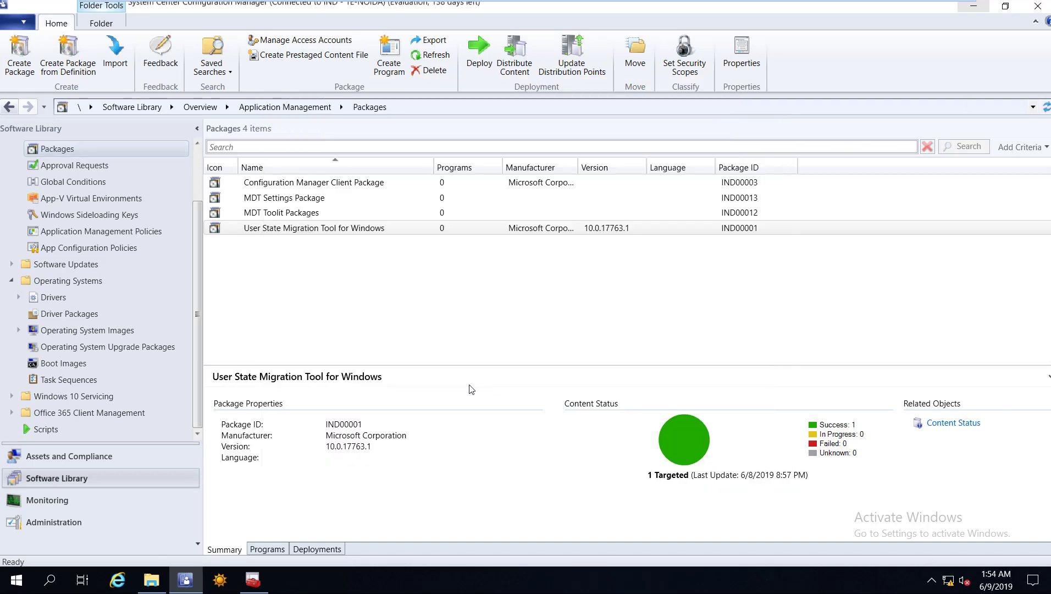
After dismissing the USMT package's actions, select Win 8.1 (Dart) and bring up its actions.
{"action": "left_click", "coordinate": [273, 235]}
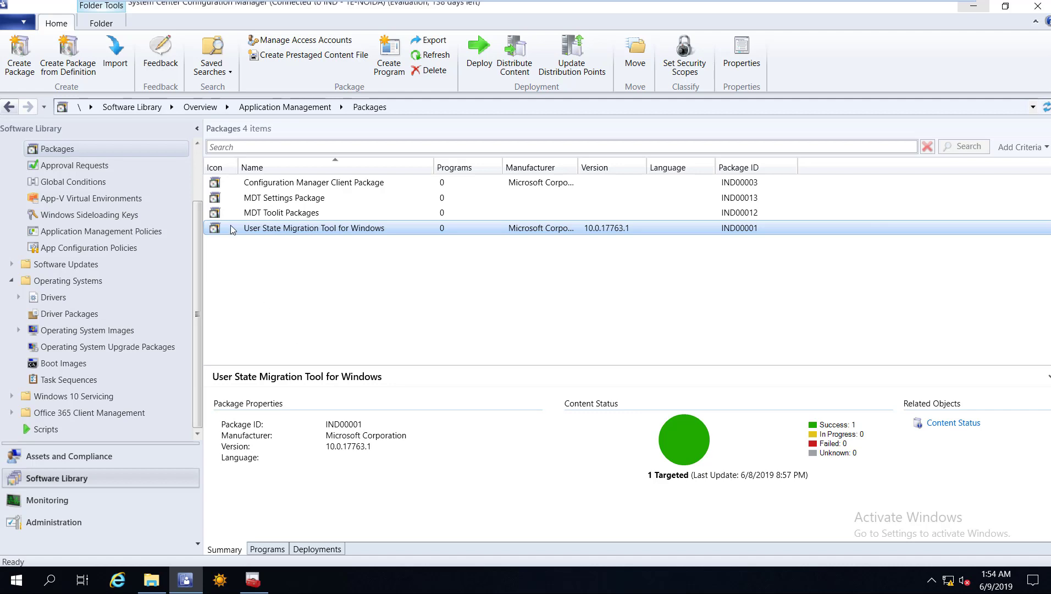
{"action": "key", "text": "shift+F10"}
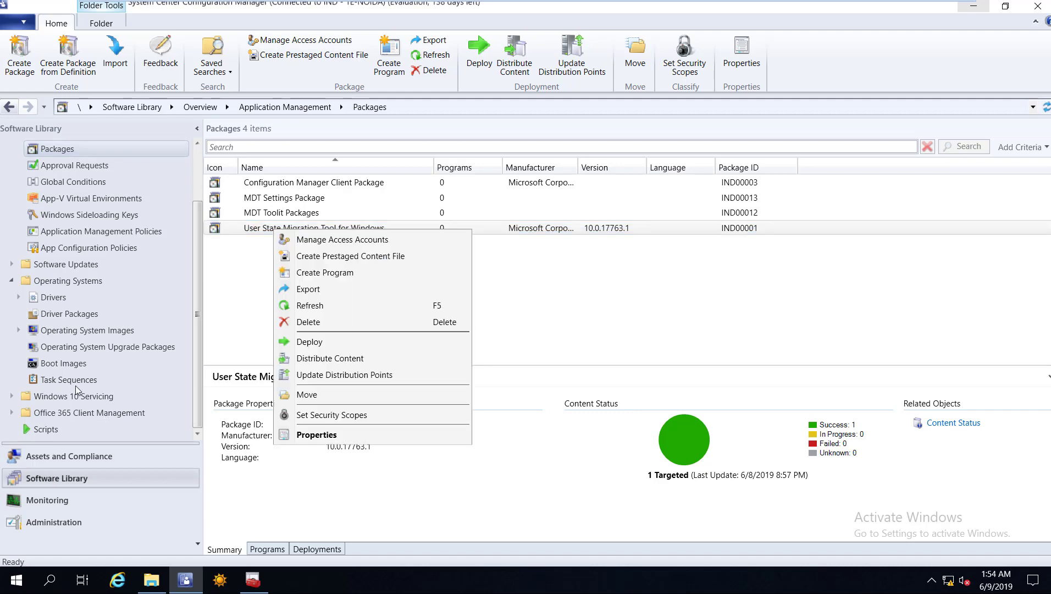
{"action": "key", "text": "Escape"}
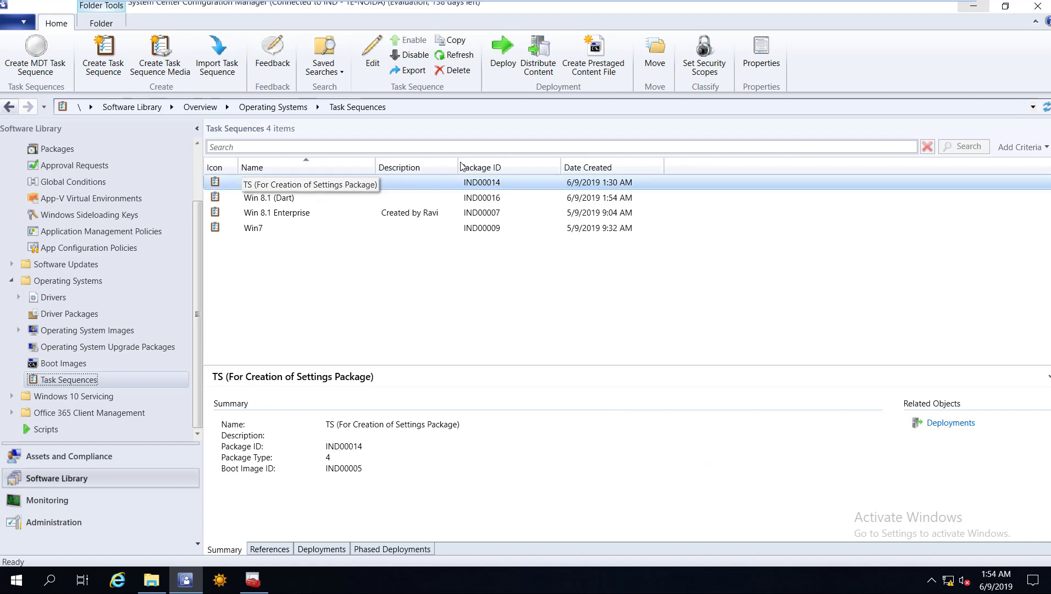
{"action": "left_click", "coordinate": [260, 200]}
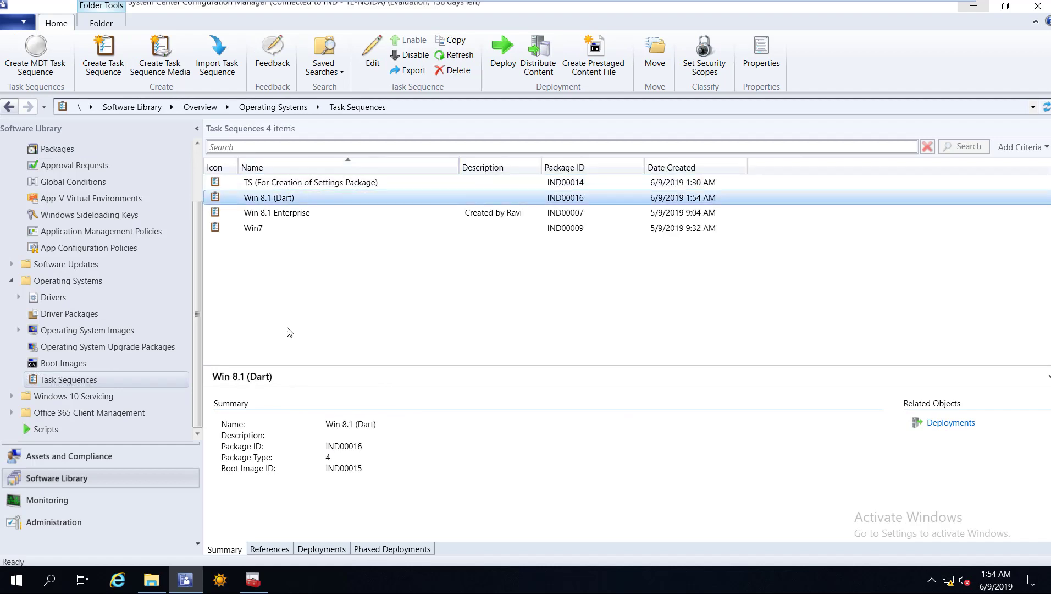
{"action": "key", "text": "shift+F10"}
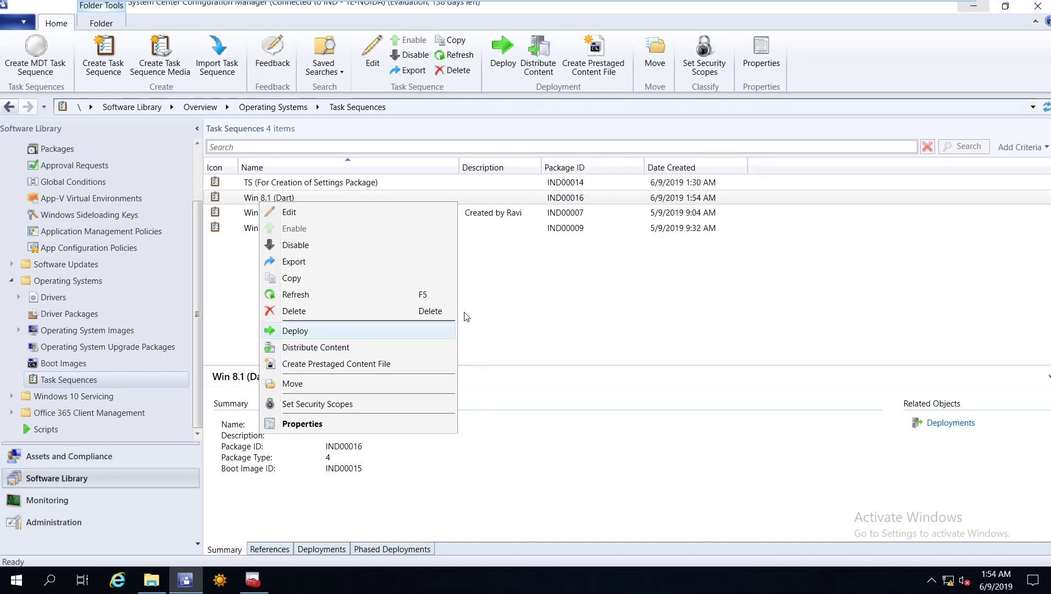
Target All Unknown Computers and make the deployment available only to media and PXE.
{"action": "key", "text": "Return"}
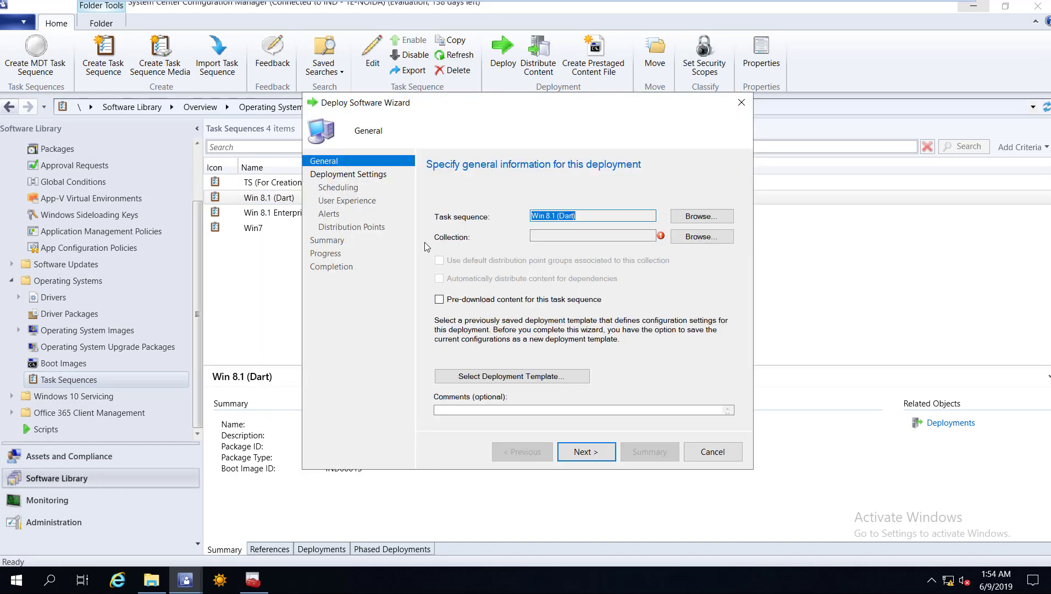
{"action": "left_click", "coordinate": [701, 236]}
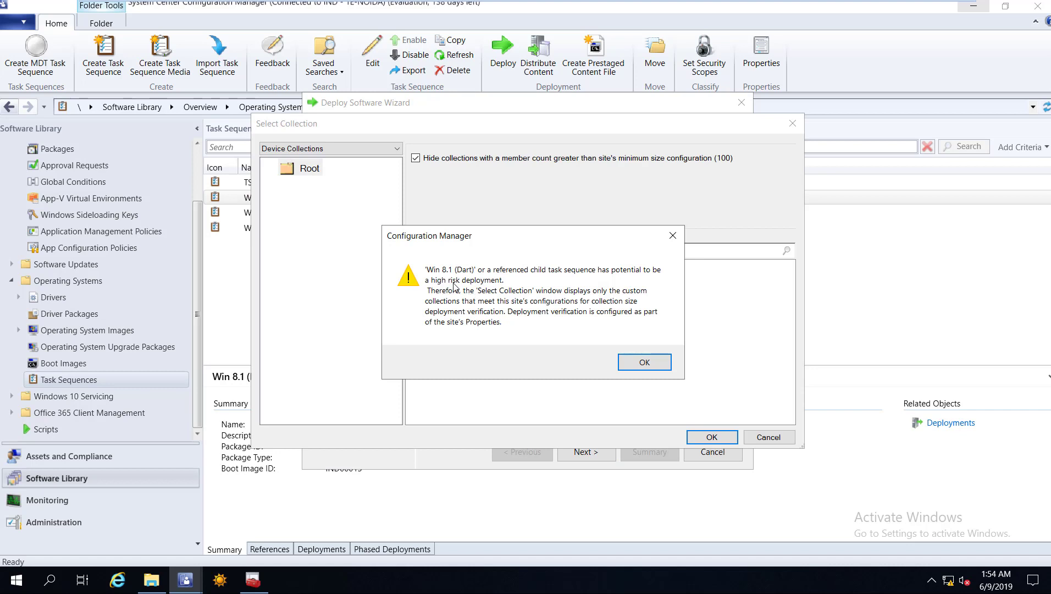
{"action": "key", "text": "Return"}
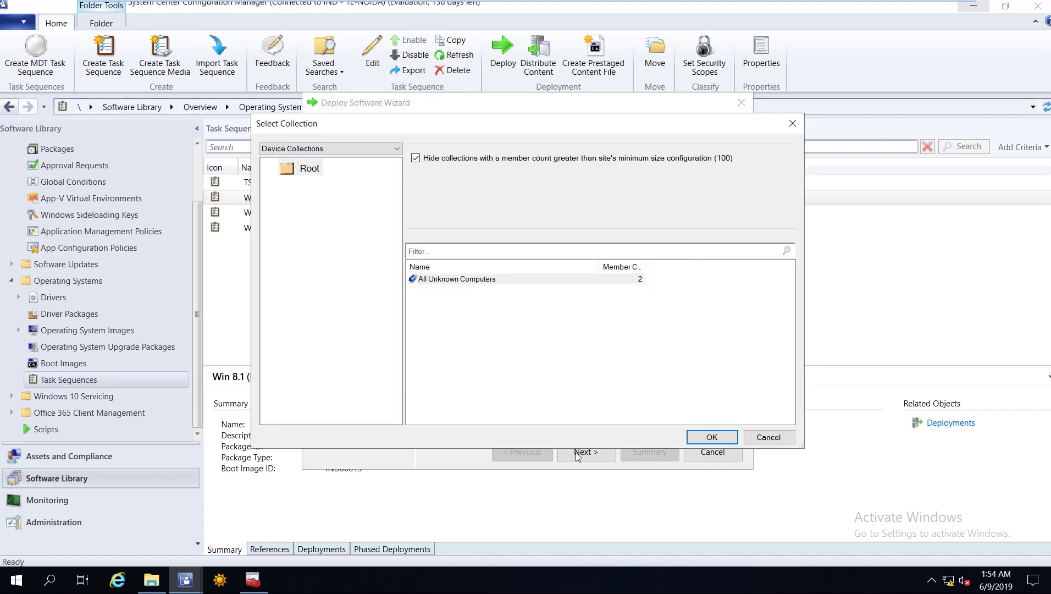
{"action": "key", "text": "Return"}
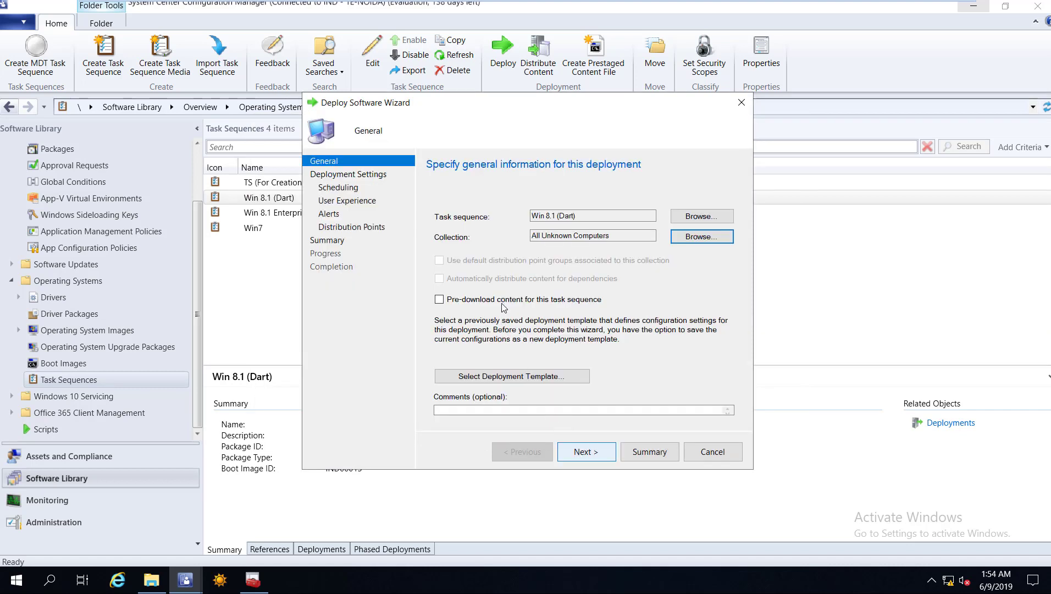
{"action": "key", "text": "Return"}
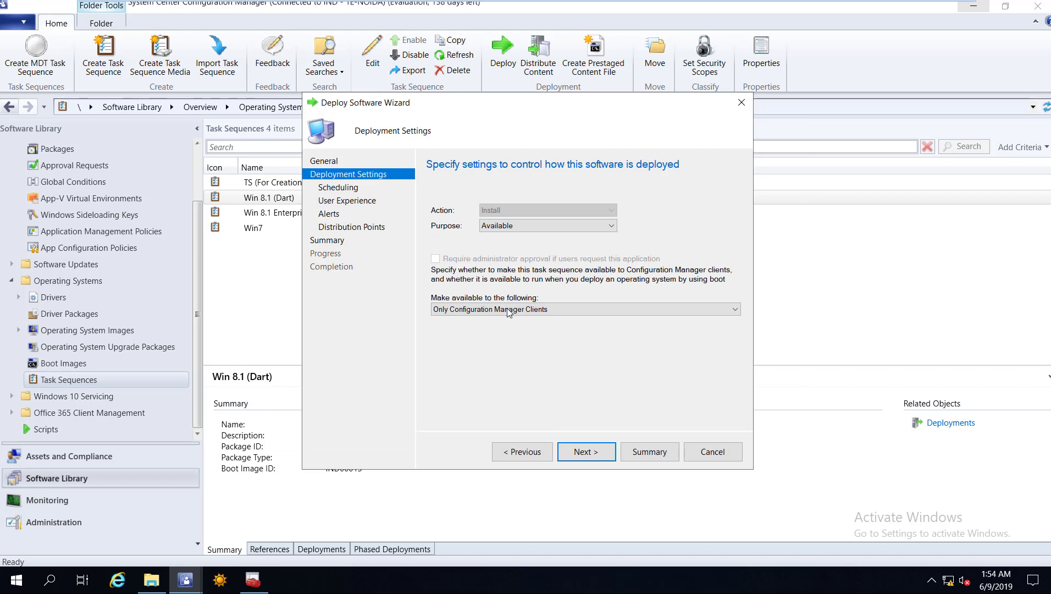
{"action": "key", "text": "alt+Down"}
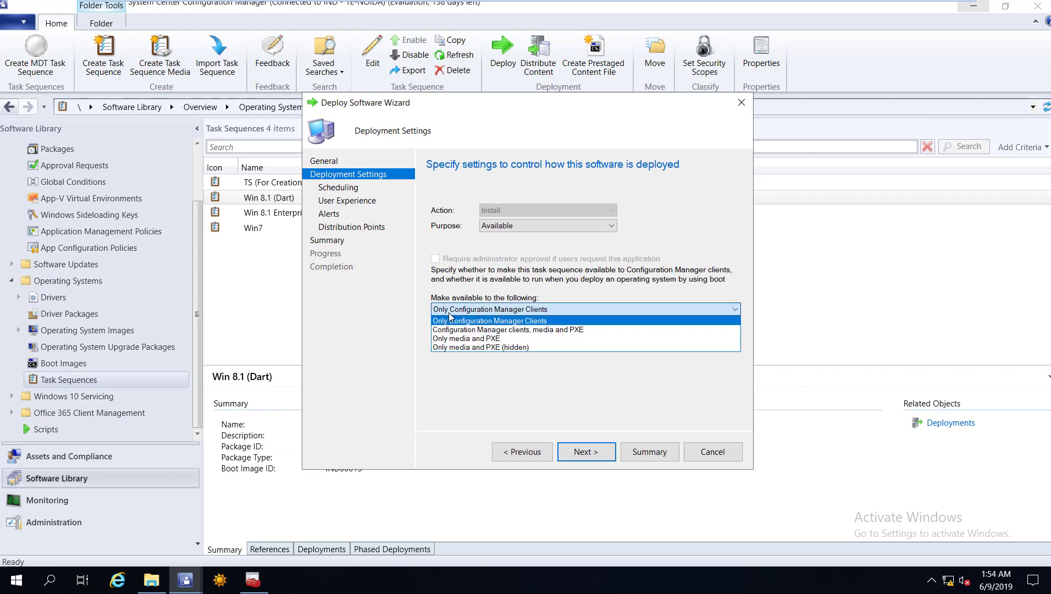
{"action": "key", "text": "Return"}
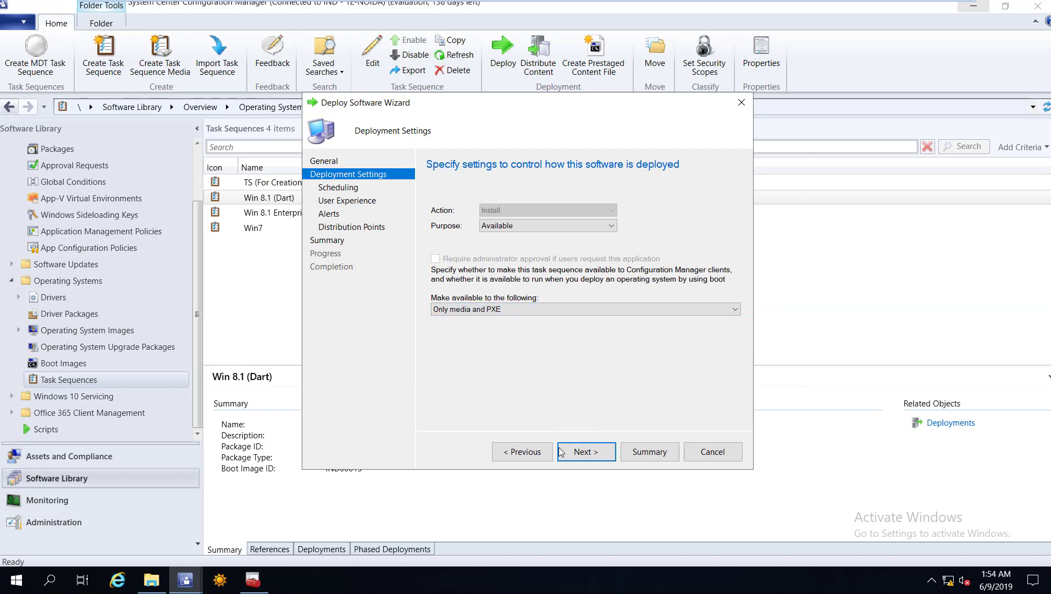
Accept the default scheduling, user experience, alerts and distribution settings and complete the deployment.
{"action": "left_click", "coordinate": [578, 452]}
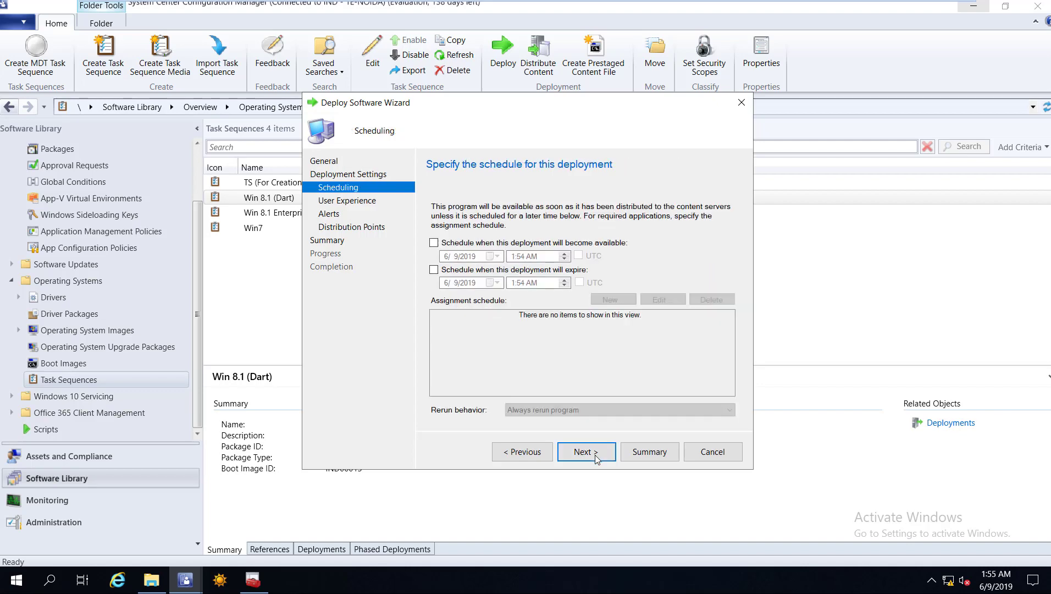
{"action": "left_click", "coordinate": [597, 459]}
{"action": "left_click", "coordinate": [597, 459]}
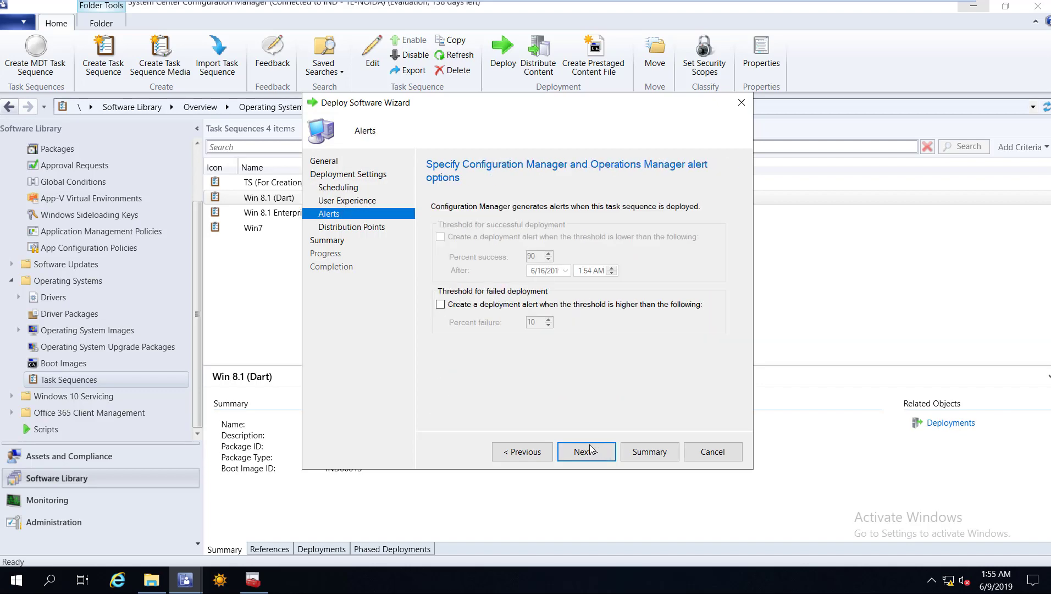
{"action": "left_click", "coordinate": [590, 449]}
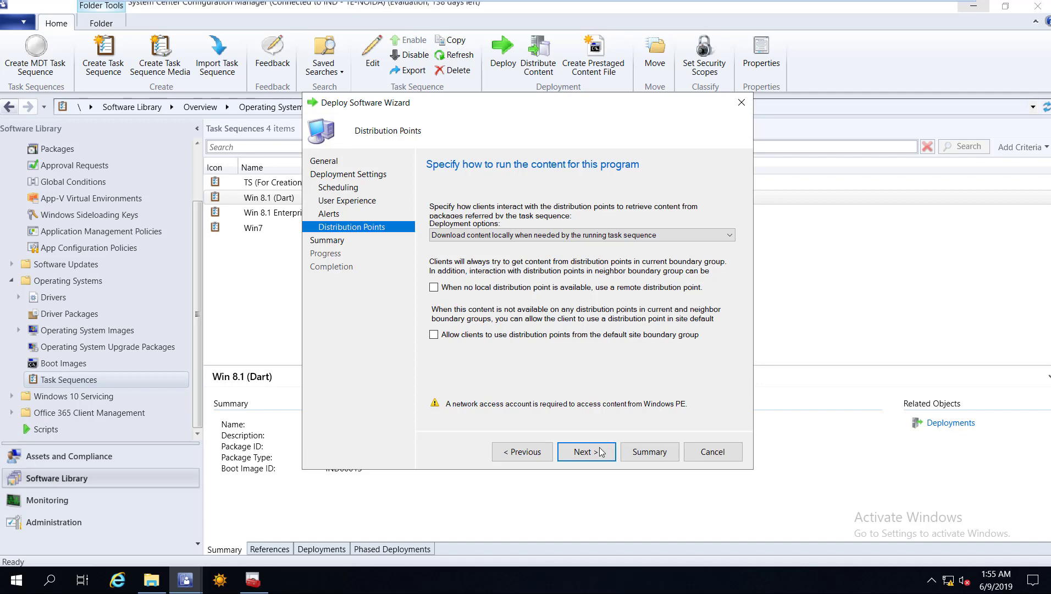
{"action": "left_click", "coordinate": [600, 450]}
{"action": "key", "text": "Return"}
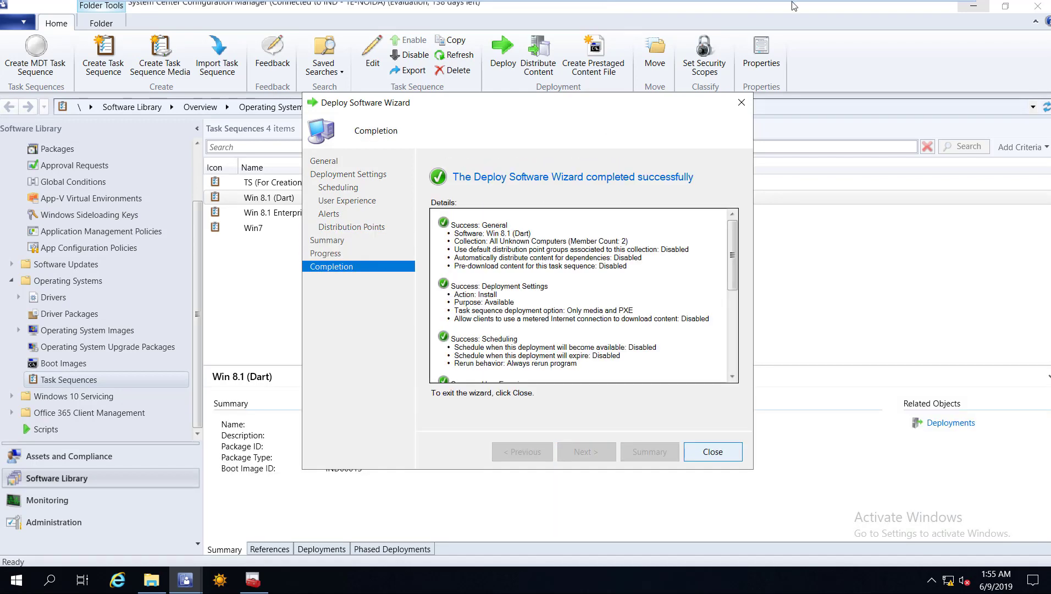
{"action": "key", "text": "Return"}
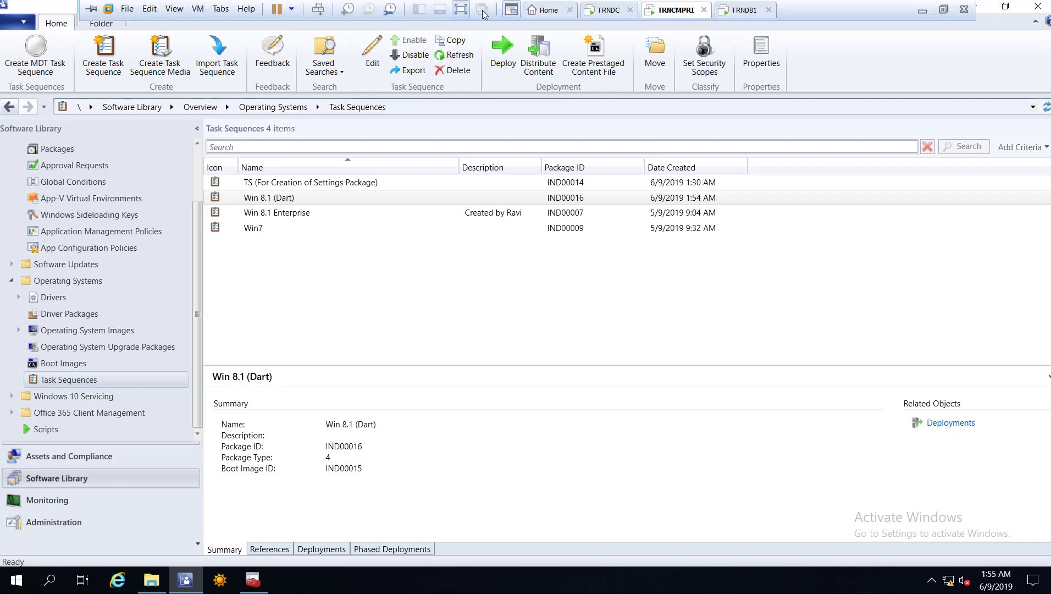
{"action": "left_click", "coordinate": [767, 6]}
Start a custom new VM with Workstation 12.0 compatibility, OS installed later, Windows 8 x64 guest.
{"action": "left_click", "coordinate": [665, 10]}
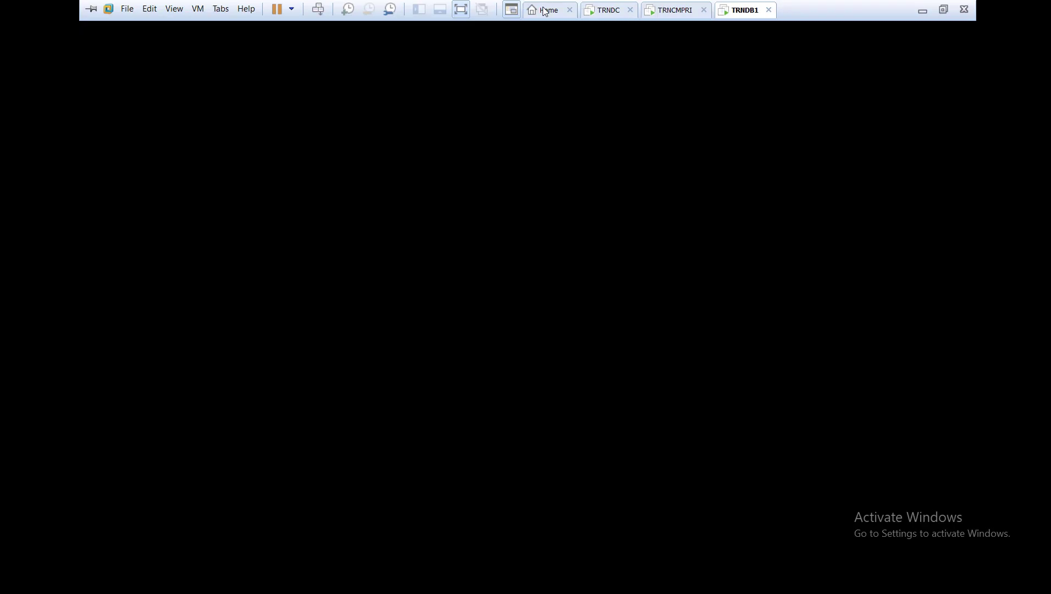
{"action": "key", "text": "ctrl+shift+Tab"}
{"action": "key", "text": "ctrl+shift+Tab"}
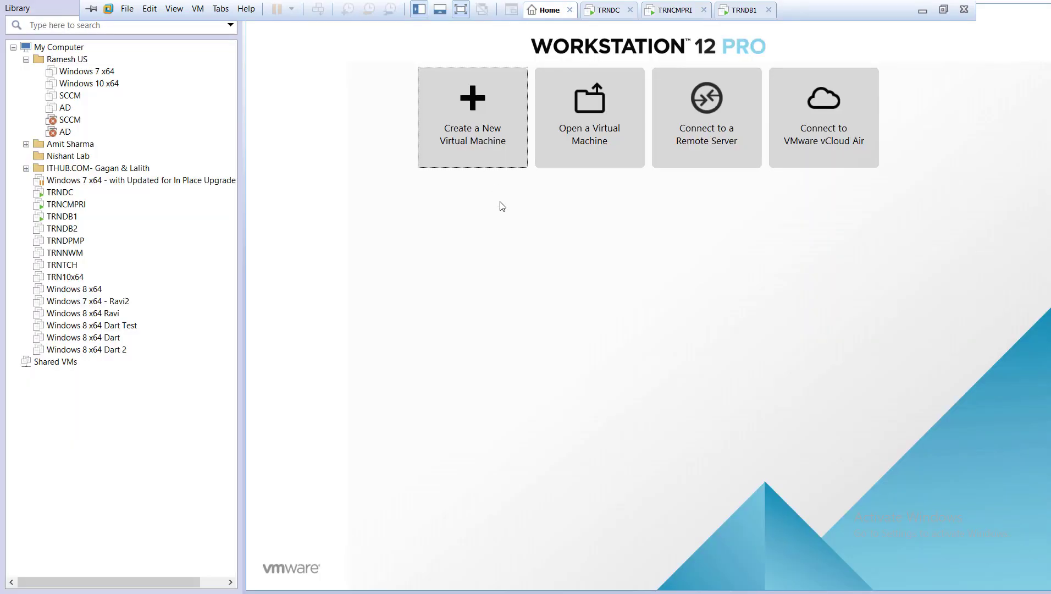
{"action": "key", "text": "ctrl+n"}
{"action": "left_click", "coordinate": [585, 420]}
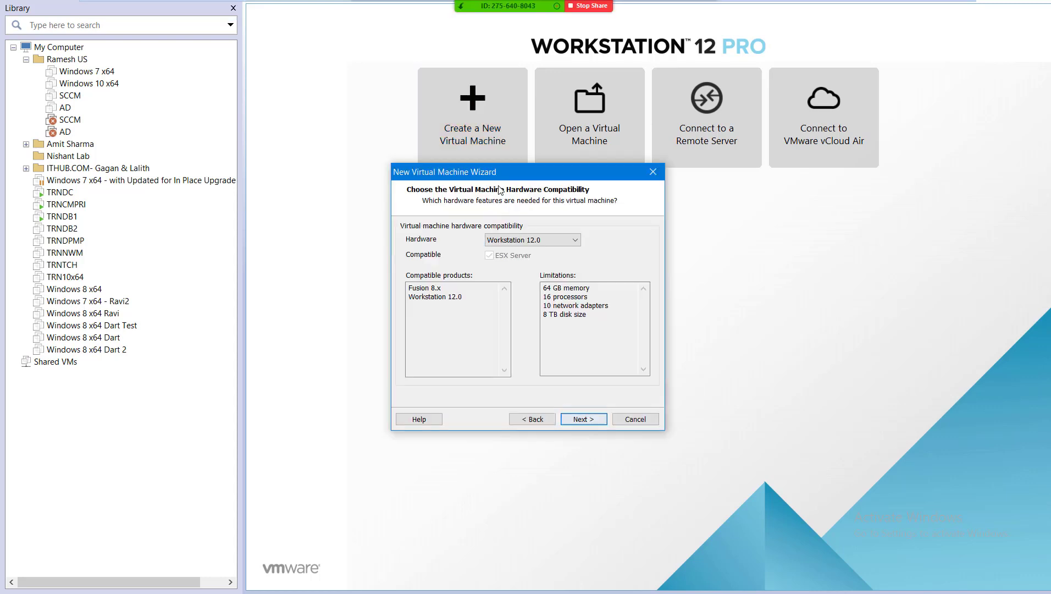
{"action": "left_click_drag", "start_coordinate": [499, 179], "coordinate": [586, 202]}
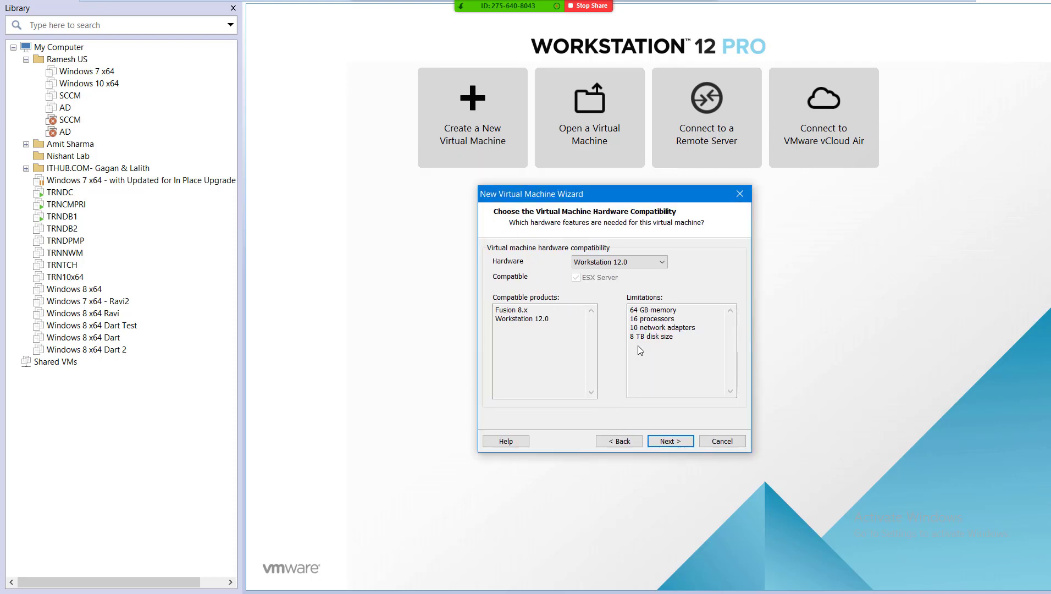
{"action": "left_click", "coordinate": [670, 441]}
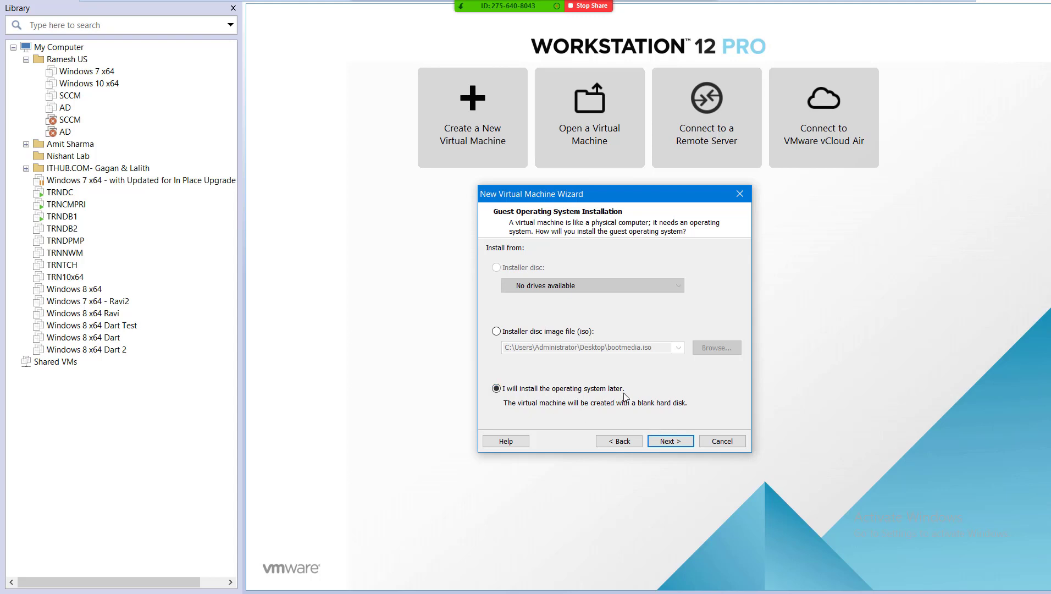
{"action": "left_click", "coordinate": [671, 443]}
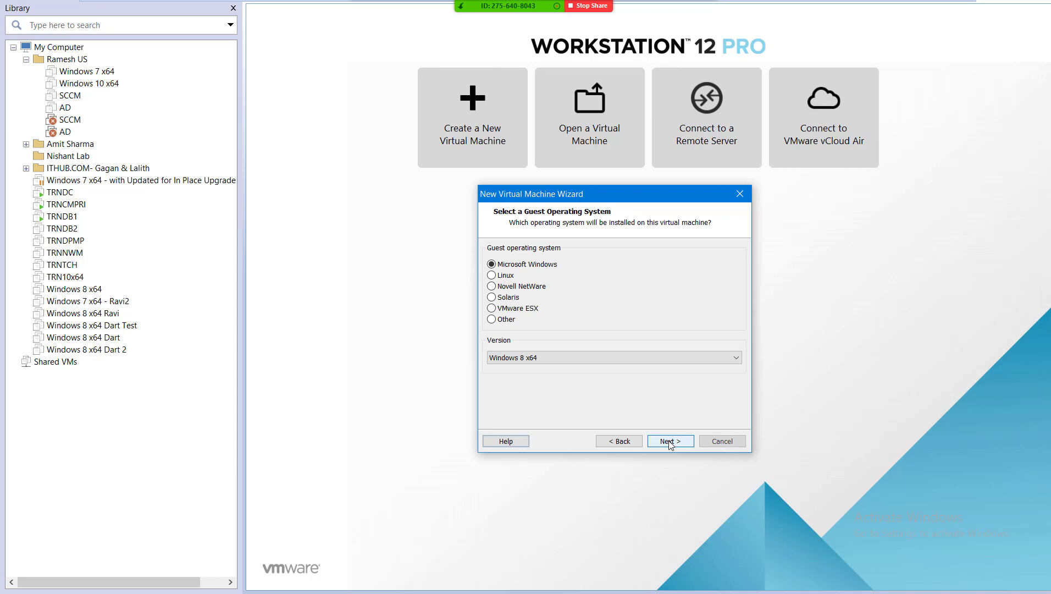
{"action": "key", "text": "Return"}
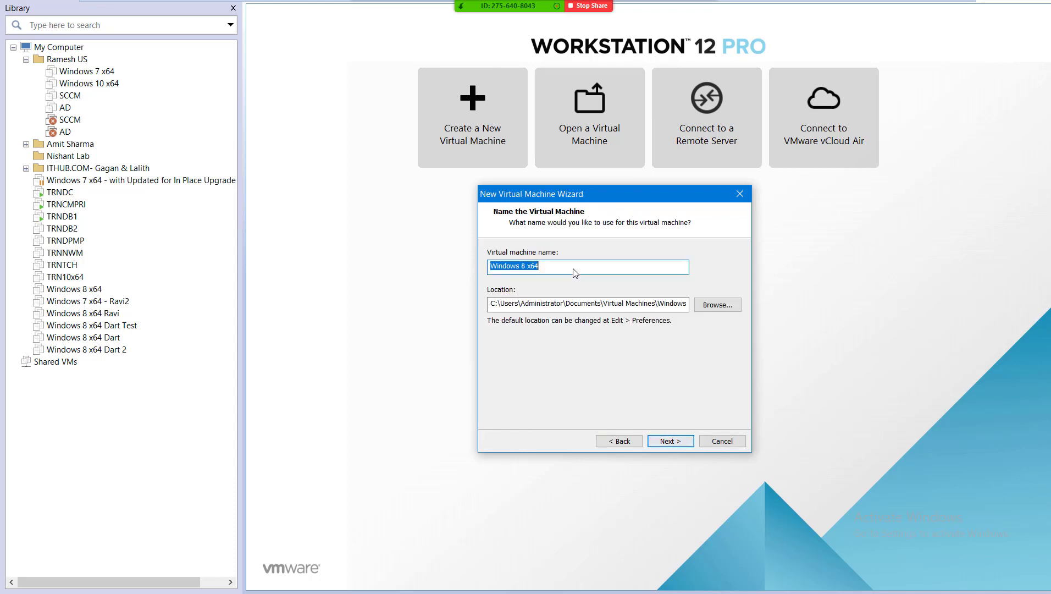
Name the virtual machine 'Windows 8 x64 Dart Test'.
{"action": "left_click", "coordinate": [575, 273]}
{"action": "type", "text": "Dart Test"}
{"action": "key", "text": "BackSpace"}
{"action": "key", "text": "BackSpace"}
{"action": "type", "text": "est"}
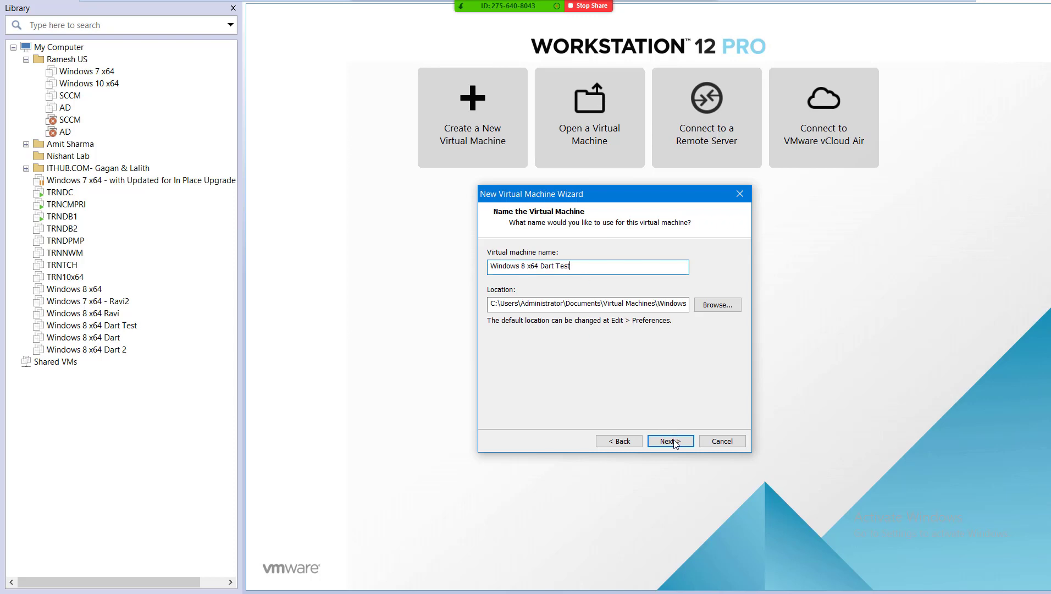
{"action": "left_click", "coordinate": [669, 444]}
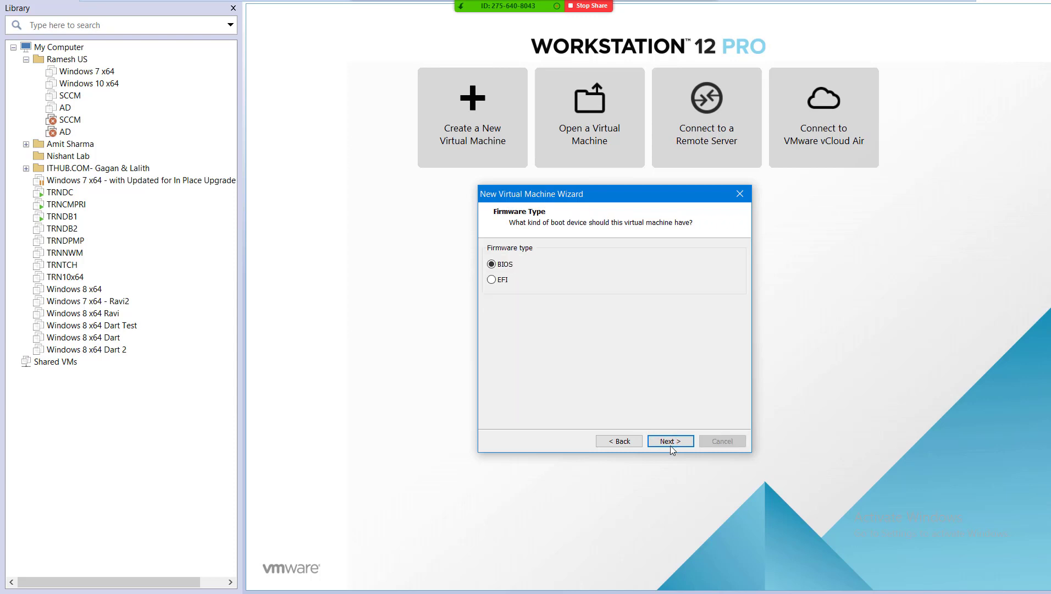
Keep BIOS firmware and set 2 processors, 2048 MB memory and bridged networking.
{"action": "key", "text": "Return"}
{"action": "key", "text": "Down"}
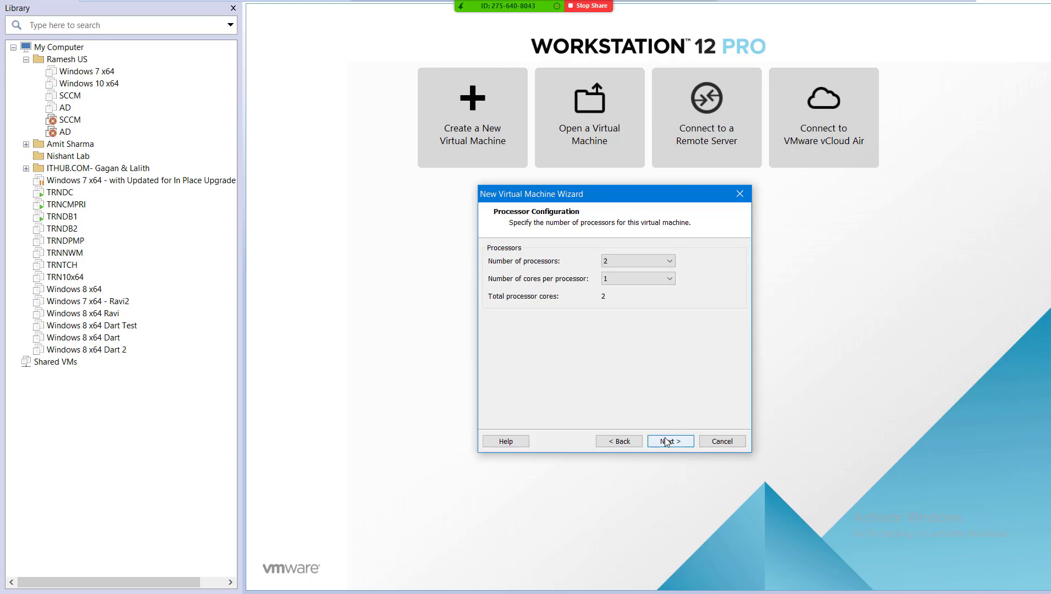
{"action": "left_click", "coordinate": [667, 442]}
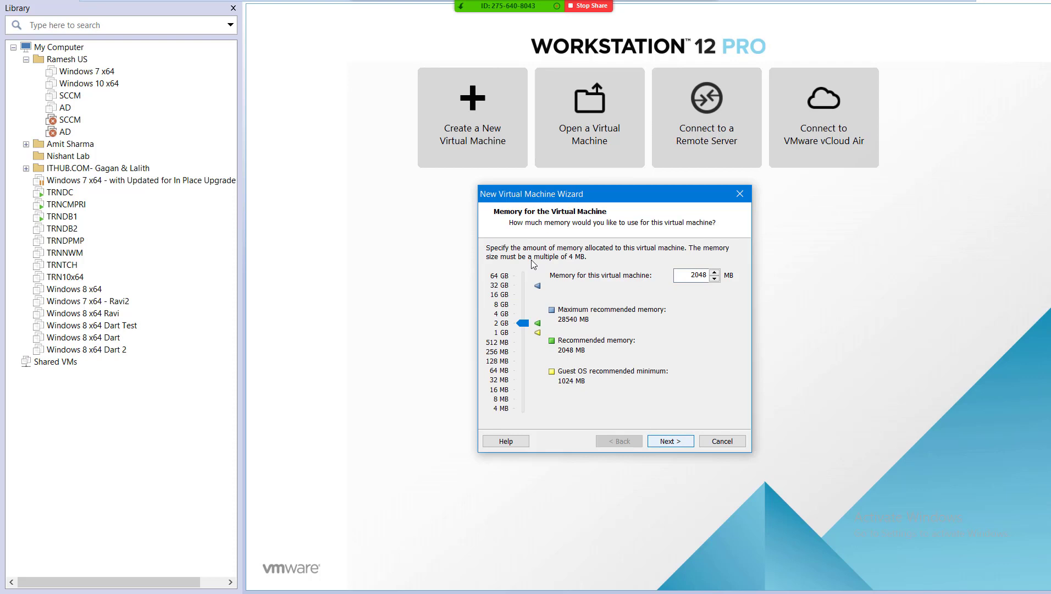
{"action": "key", "text": "Return"}
{"action": "key", "text": "Up"}
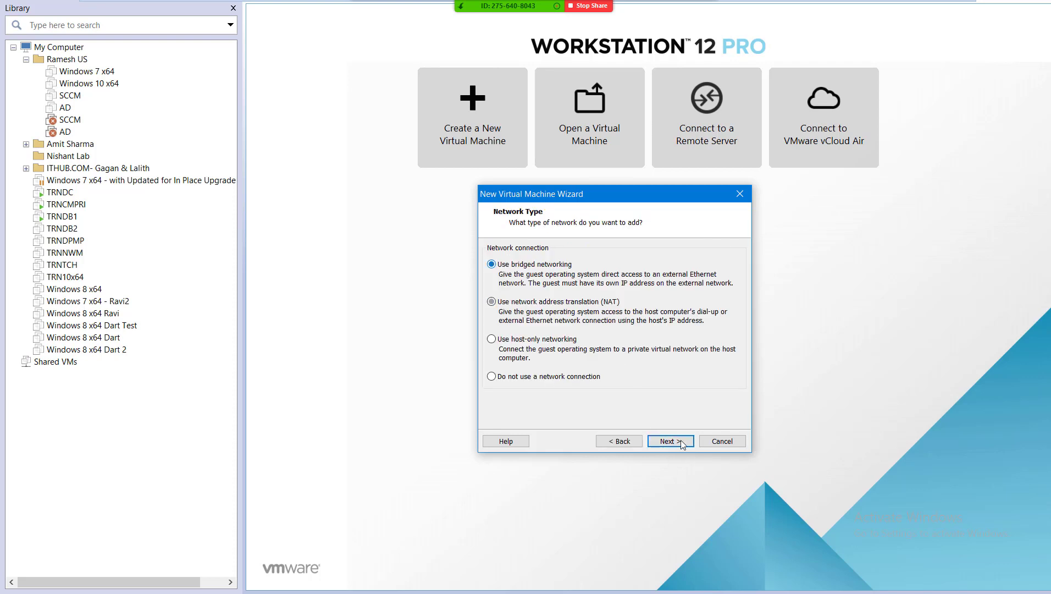
{"action": "left_click", "coordinate": [682, 444]}
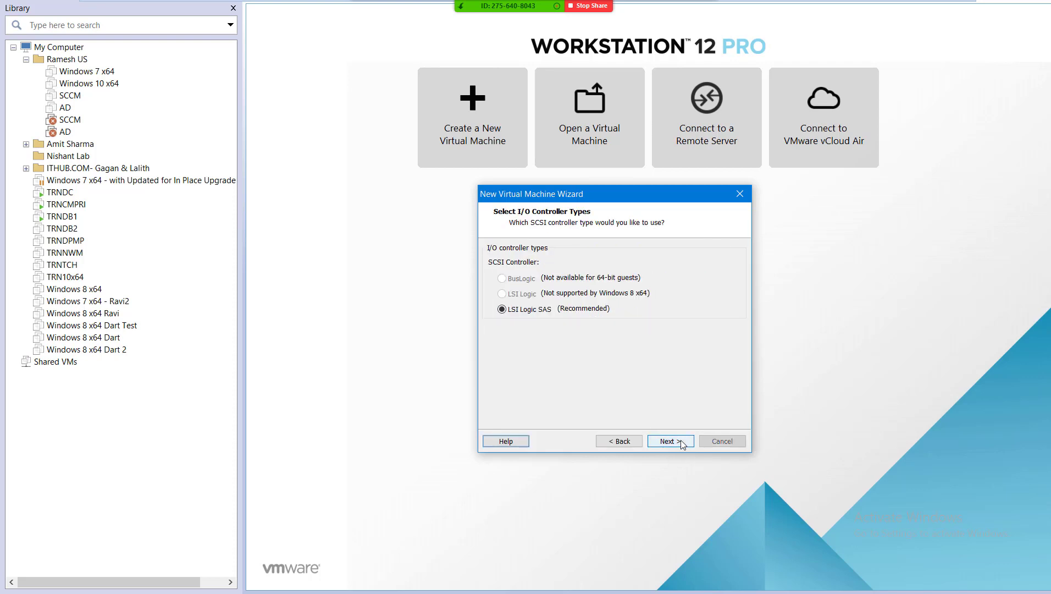
Create a new 60 GB virtual disk on LSI Logic SAS, stored as a single file.
{"action": "left_click", "coordinate": [681, 444]}
{"action": "left_click", "coordinate": [681, 444]}
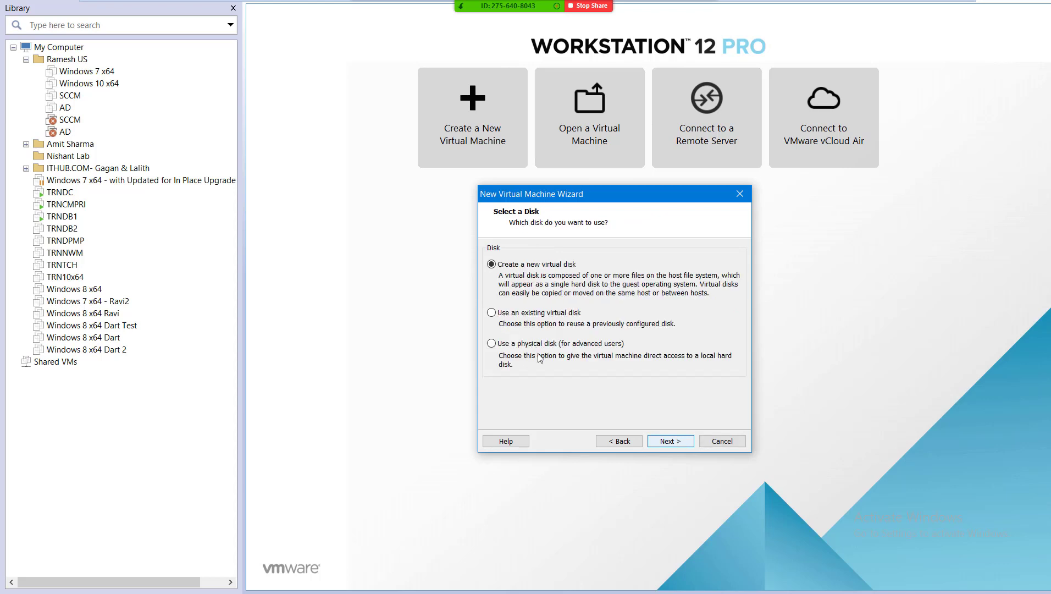
{"action": "key", "text": "Return"}
{"action": "left_click", "coordinate": [583, 359]}
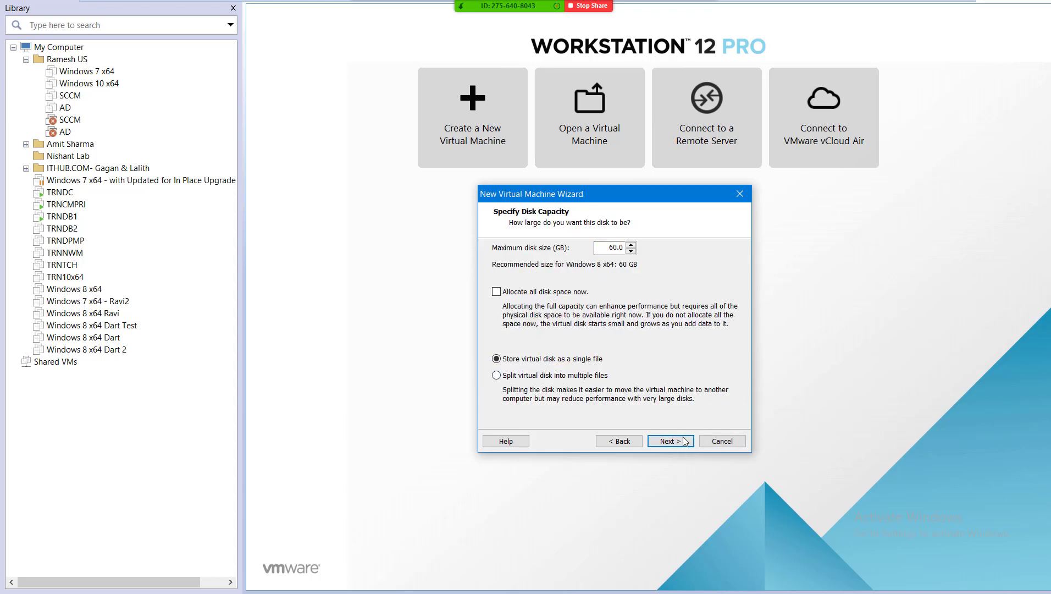
{"action": "left_click", "coordinate": [665, 440]}
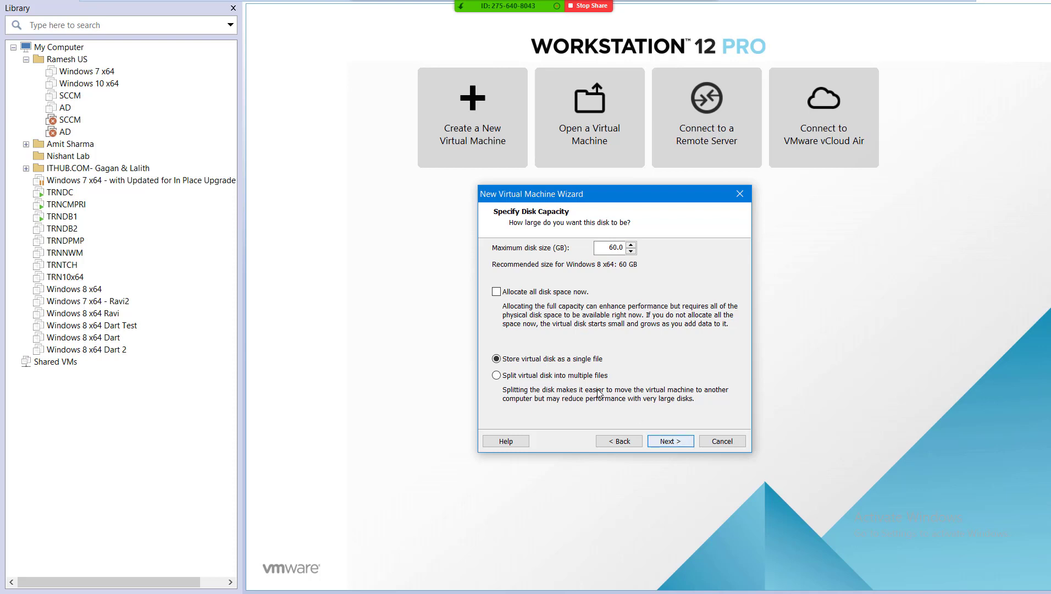
{"action": "key", "text": "Return"}
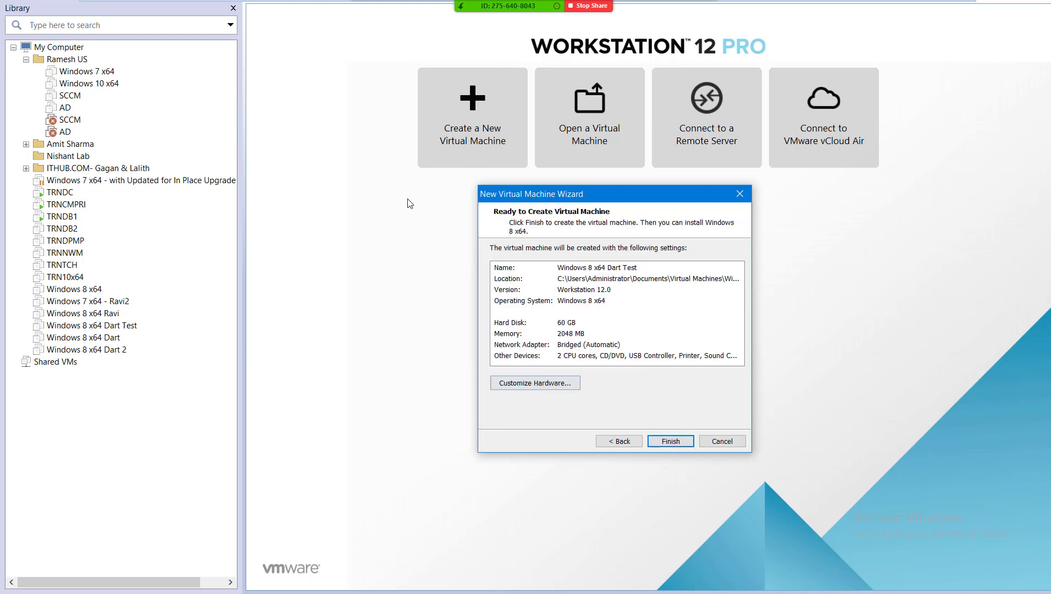
Set the network adapter to replicate physical network connection state and finish the VM.
{"action": "key", "text": "alt+c"}
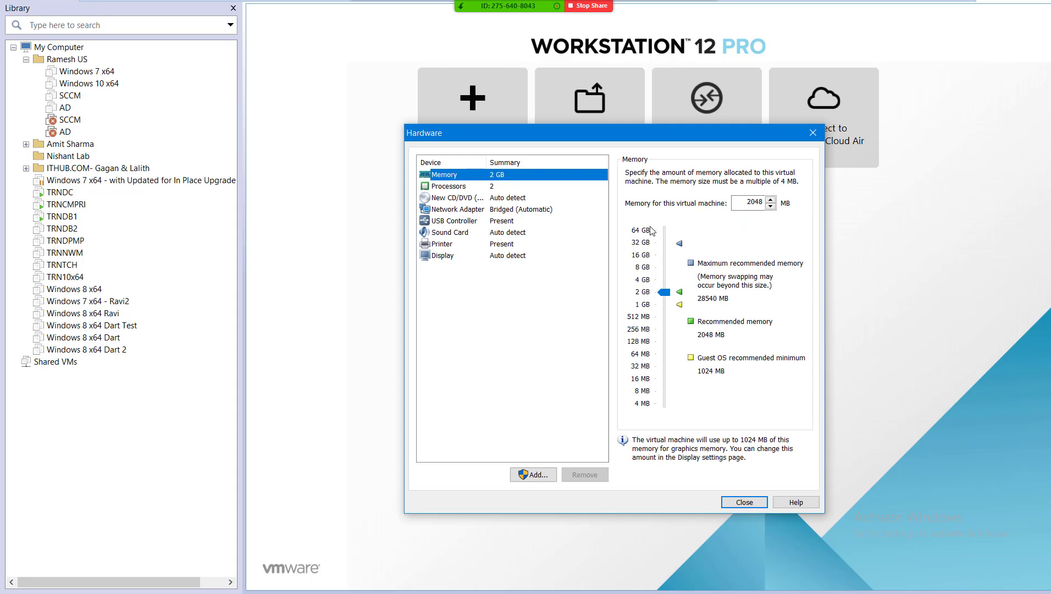
{"action": "key", "text": "Down"}
{"action": "key", "text": "Down"}
{"action": "key", "text": "Down"}
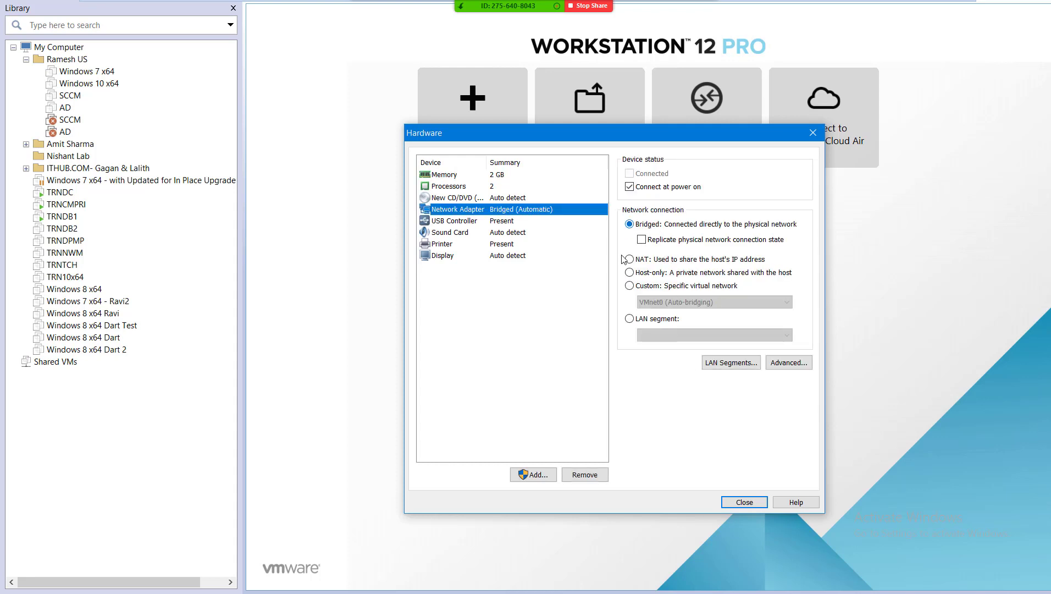
{"action": "left_click_drag", "start_coordinate": [644, 242], "coordinate": [754, 509]}
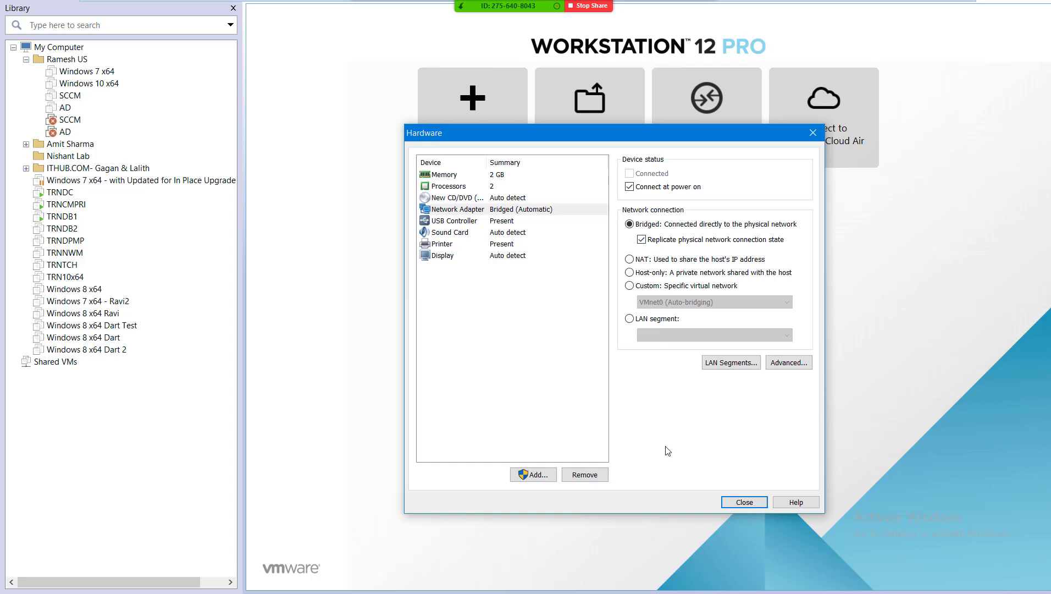
{"action": "key", "text": "Escape"}
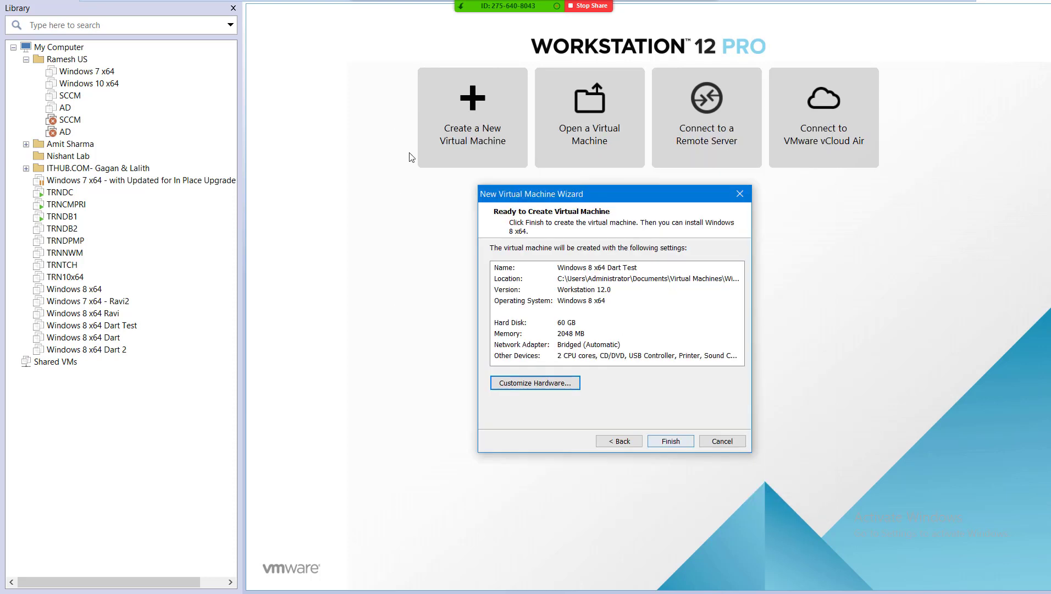
{"action": "key", "text": "Escape"}
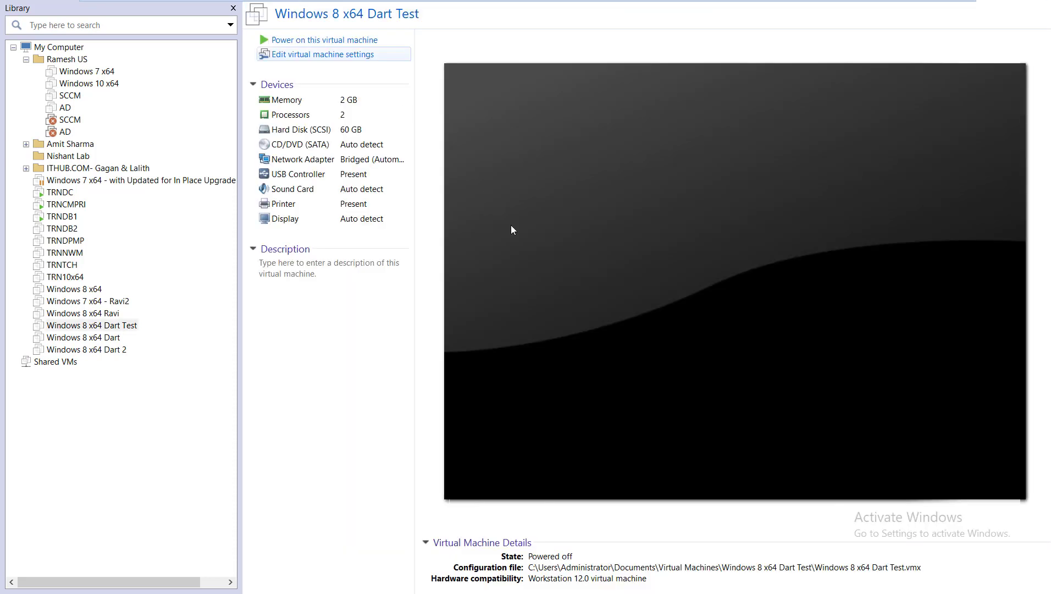
Power on the Dart Test VM and press F12 to network-boot it from the server.
{"action": "left_click", "coordinate": [552, 315]}
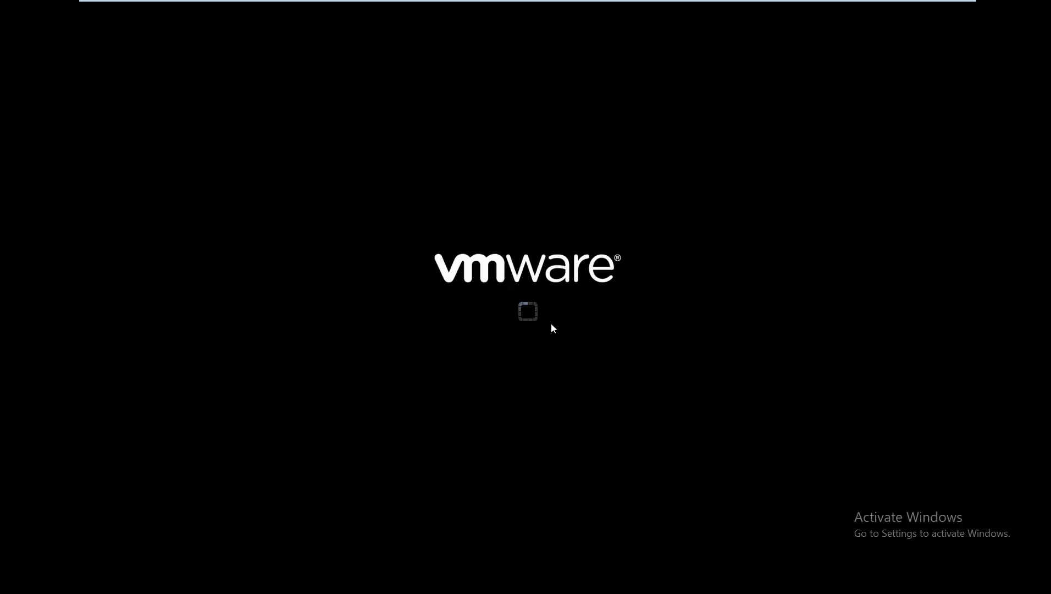
{"action": "left_click", "coordinate": [547, 329]}
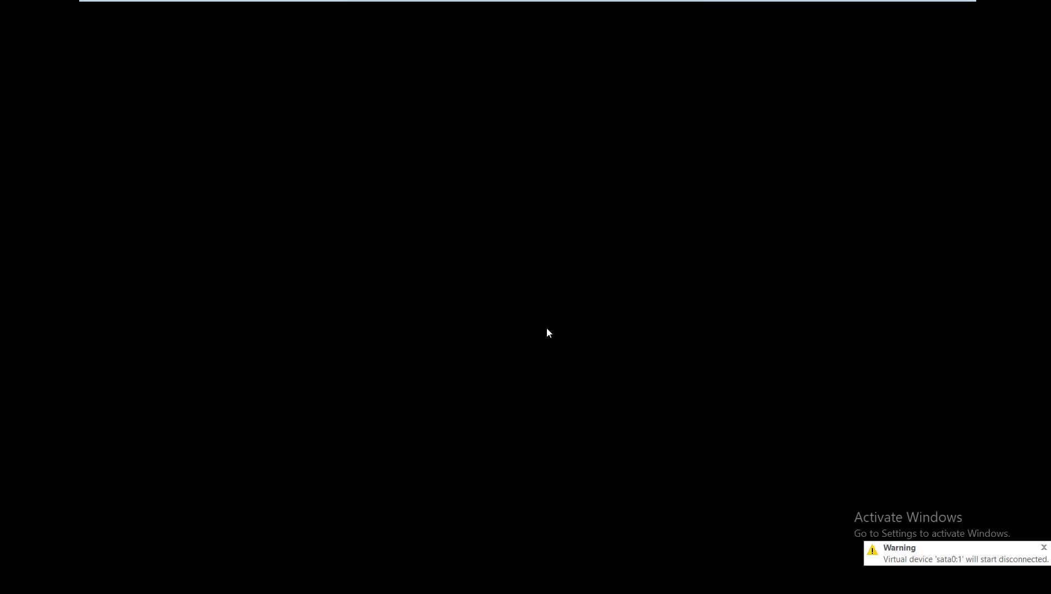
{"action": "left_click", "coordinate": [547, 332]}
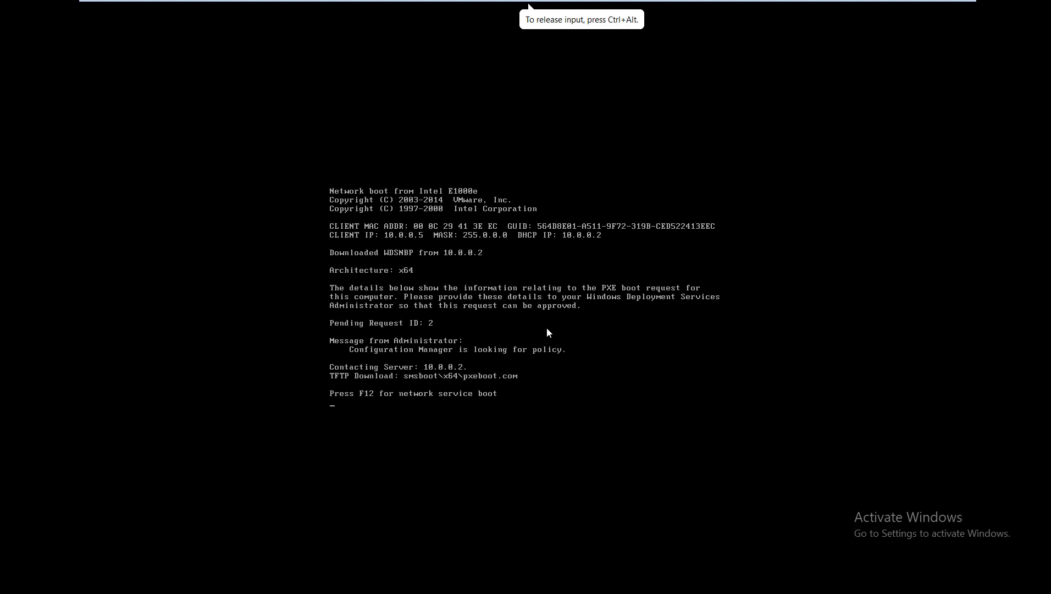
{"action": "key", "text": "F12"}
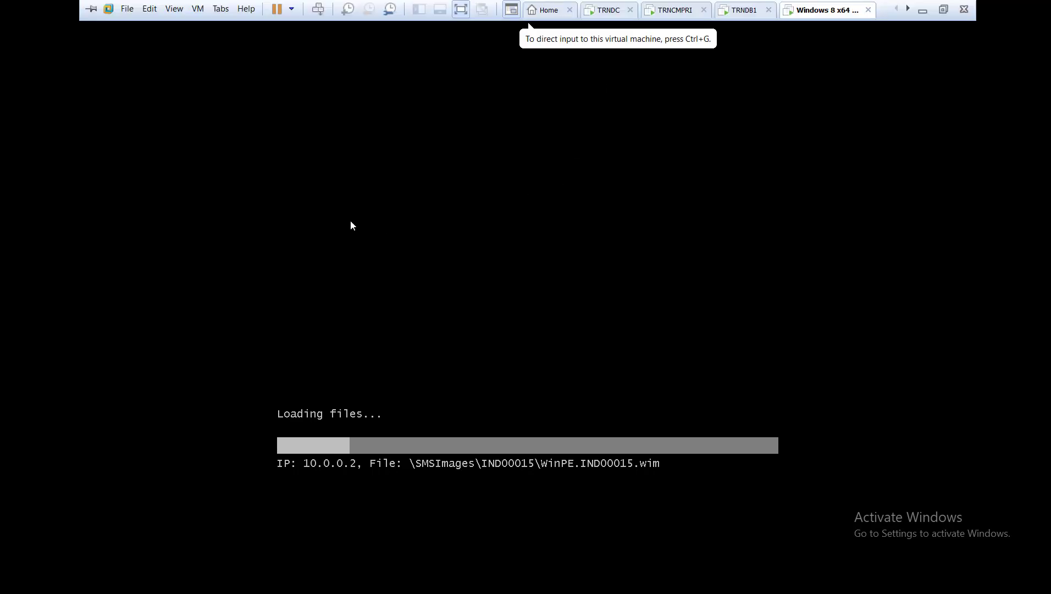
{"action": "key", "text": "ctrl+shift+Tab"}
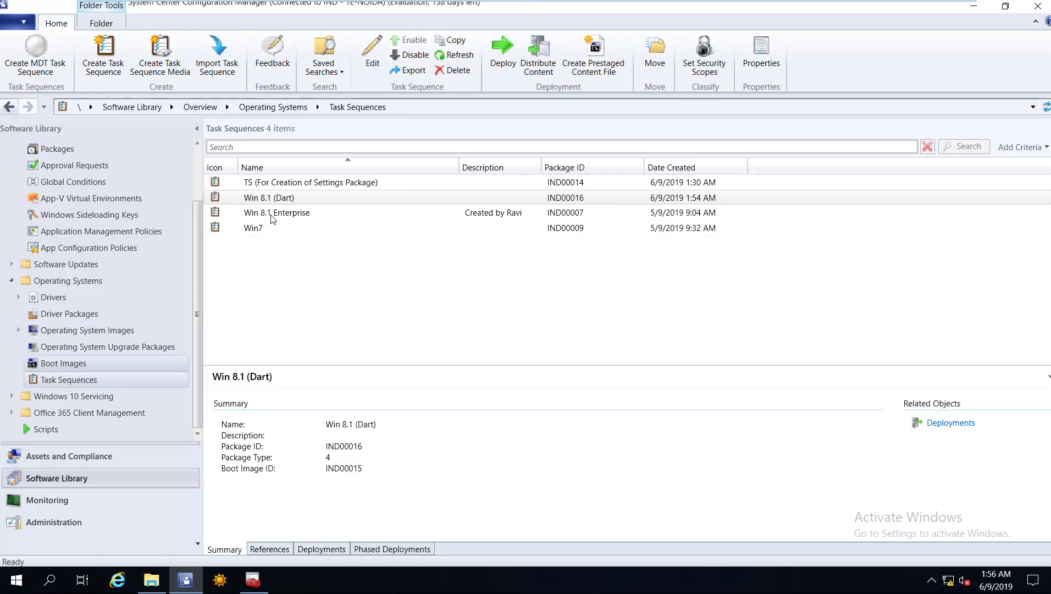
Confirm MDT Boot Image Dart x64 content is distributed, then go back to the test VM.
{"action": "key", "text": "Up"}
{"action": "left_click", "coordinate": [727, 216]}
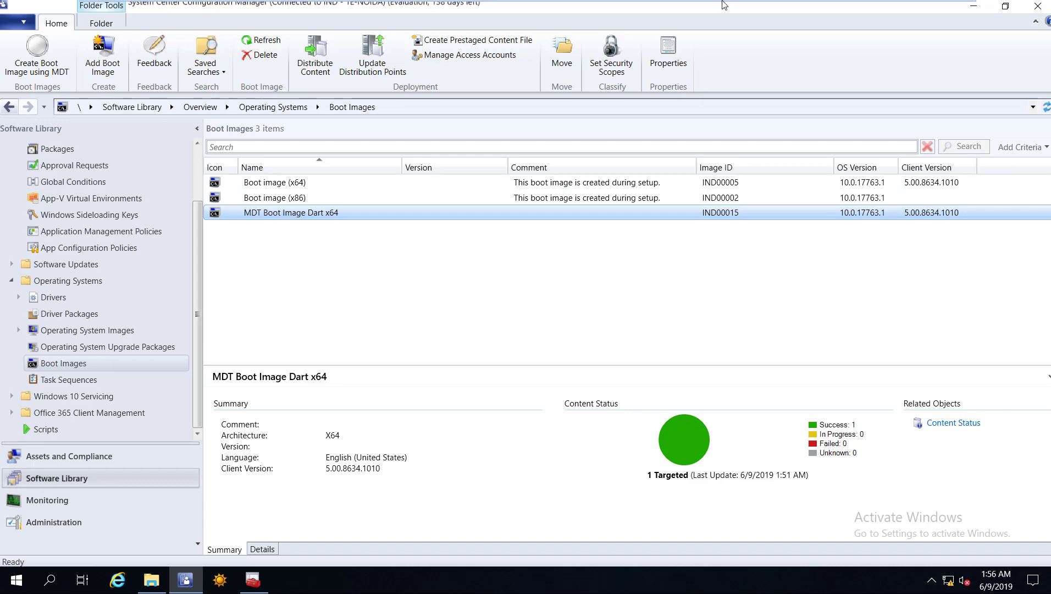
{"action": "left_click", "coordinate": [834, 8]}
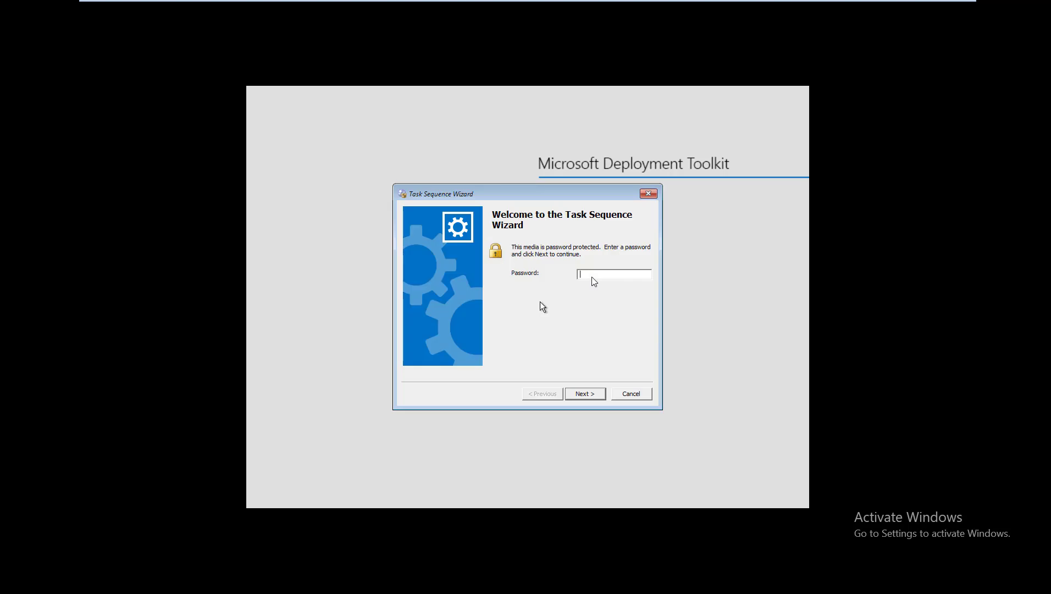
Enter the media password and run the Win 8.1 (Dart) task sequence.
{"action": "type", "text": "*******"}
{"action": "left_click", "coordinate": [574, 394]}
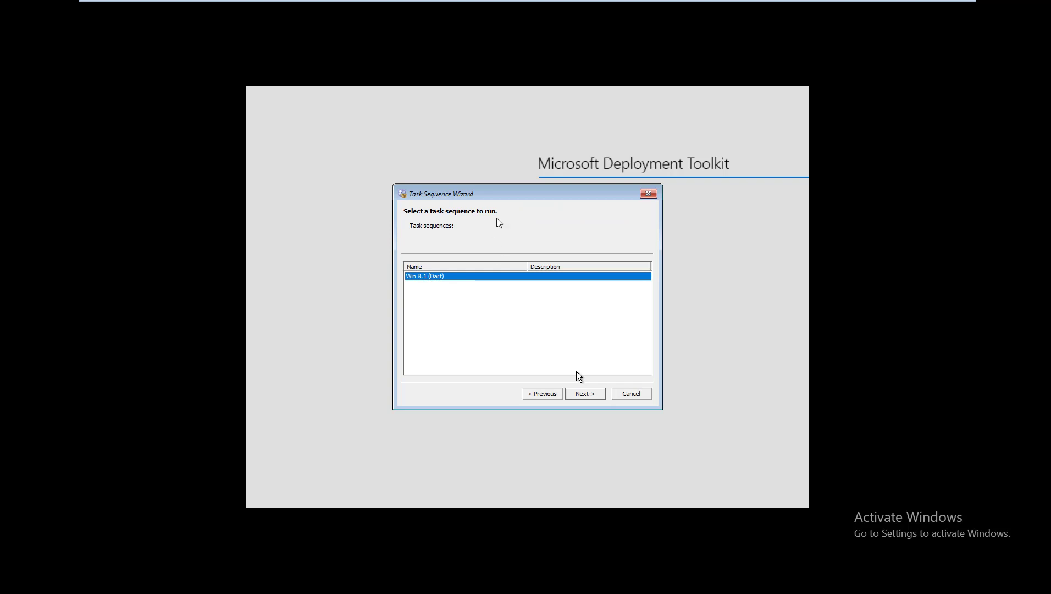
{"action": "left_click", "coordinate": [585, 391]}
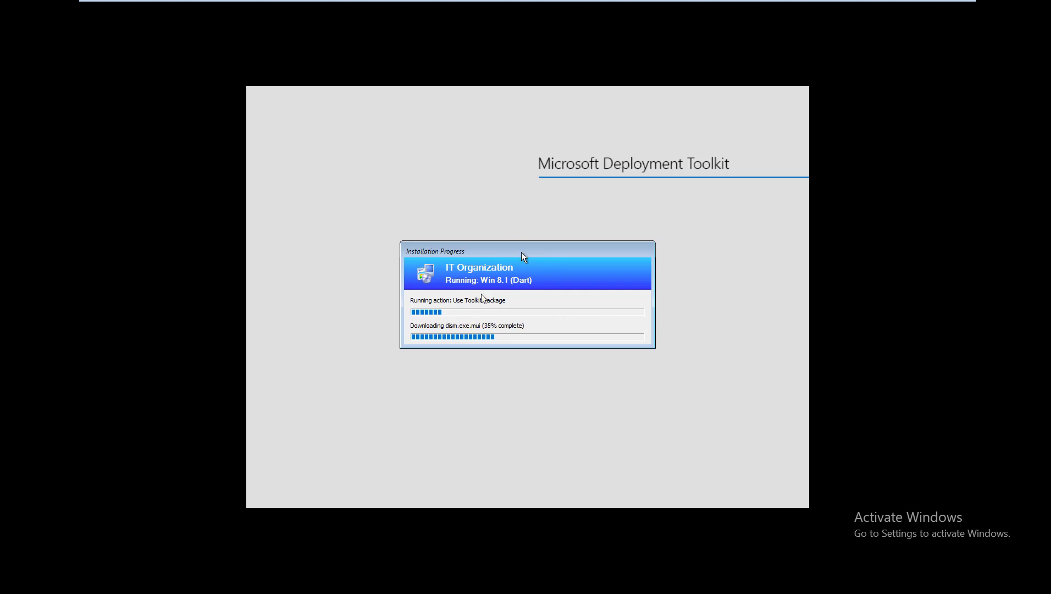
Restore and arrange the DaRT Remote Connection window, then show Deployment Workbench on TRNCMPRI.
{"action": "left_click_drag", "start_coordinate": [522, 252], "coordinate": [522, 229]}
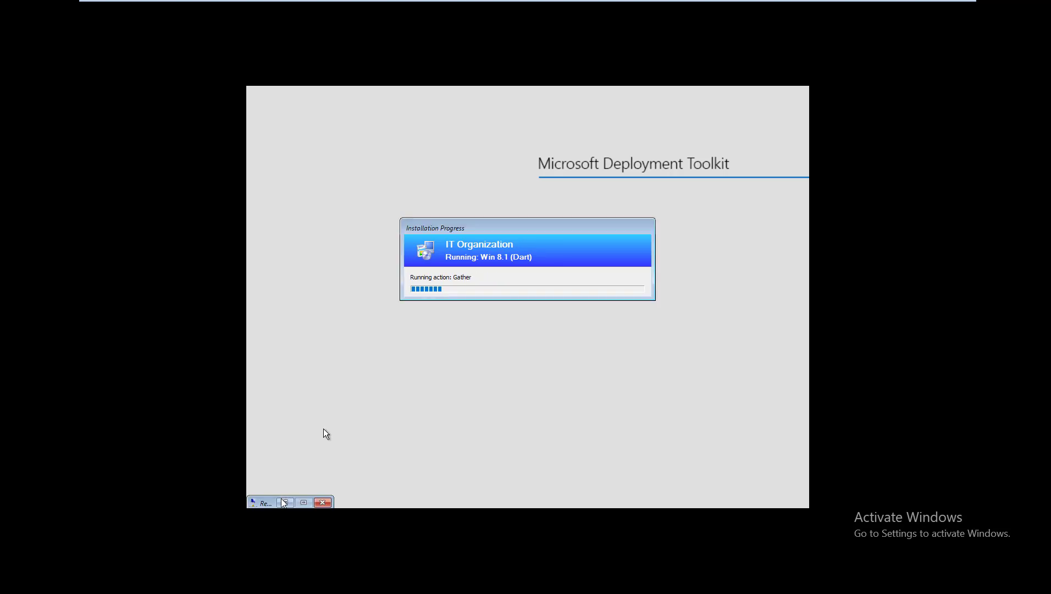
{"action": "left_click", "coordinate": [284, 503]}
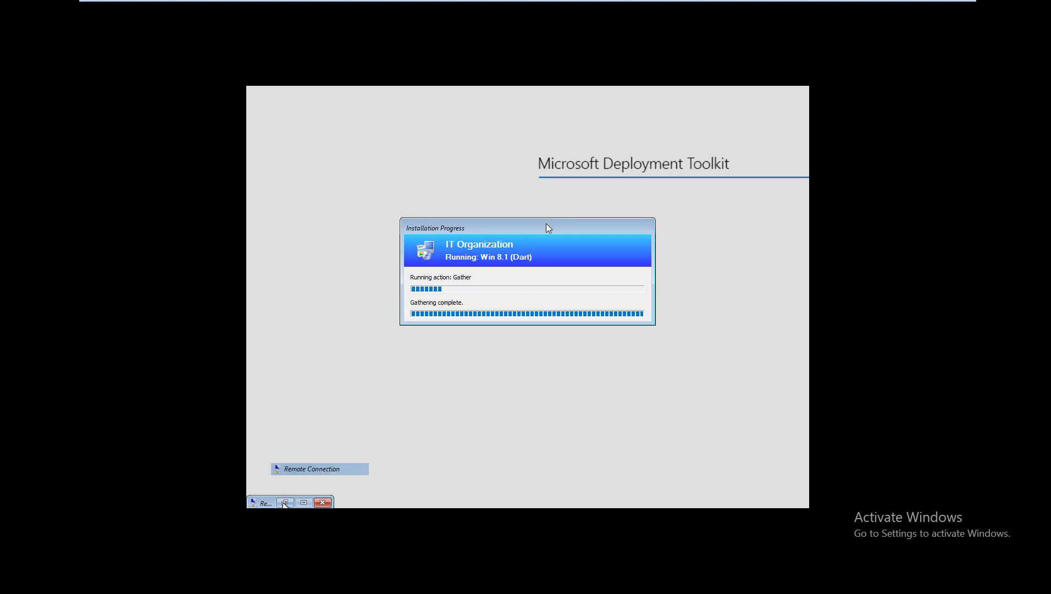
{"action": "left_click_drag", "start_coordinate": [547, 228], "coordinate": [564, 399]}
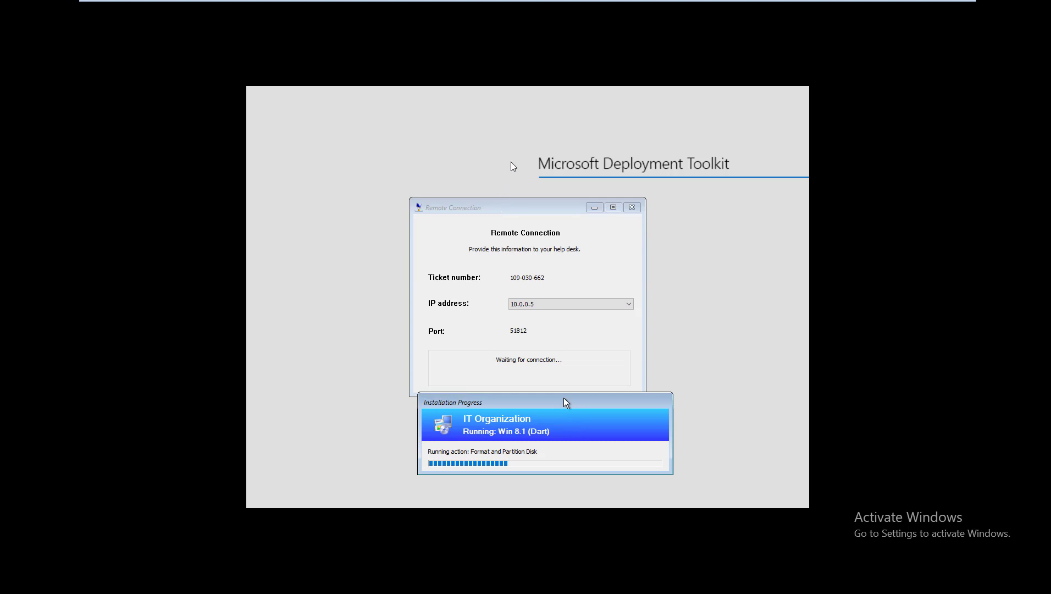
{"action": "left_click_drag", "start_coordinate": [503, 201], "coordinate": [511, 160]}
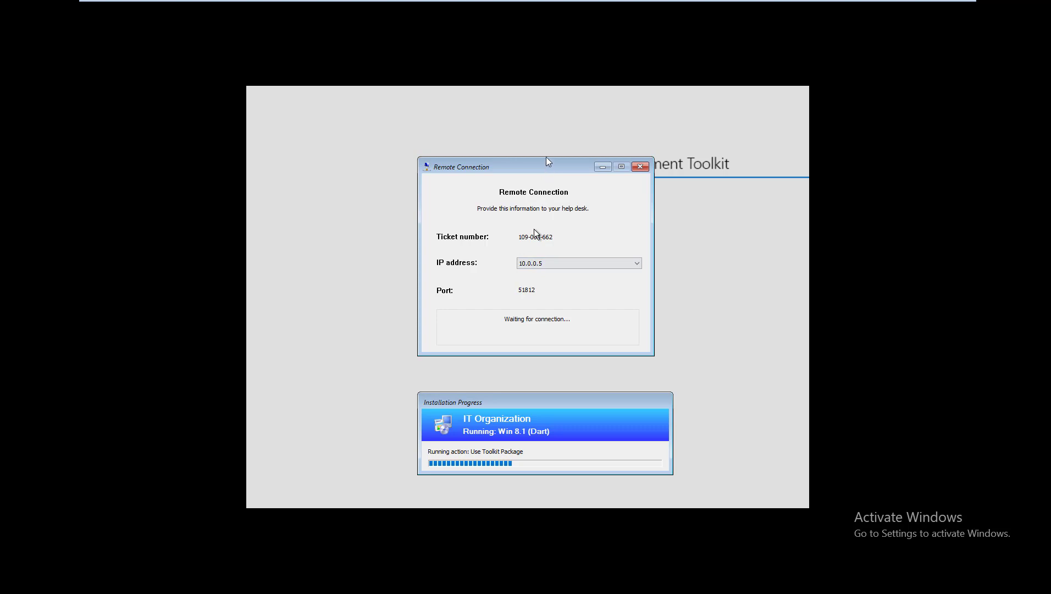
{"action": "left_click_drag", "start_coordinate": [545, 166], "coordinate": [546, 156]}
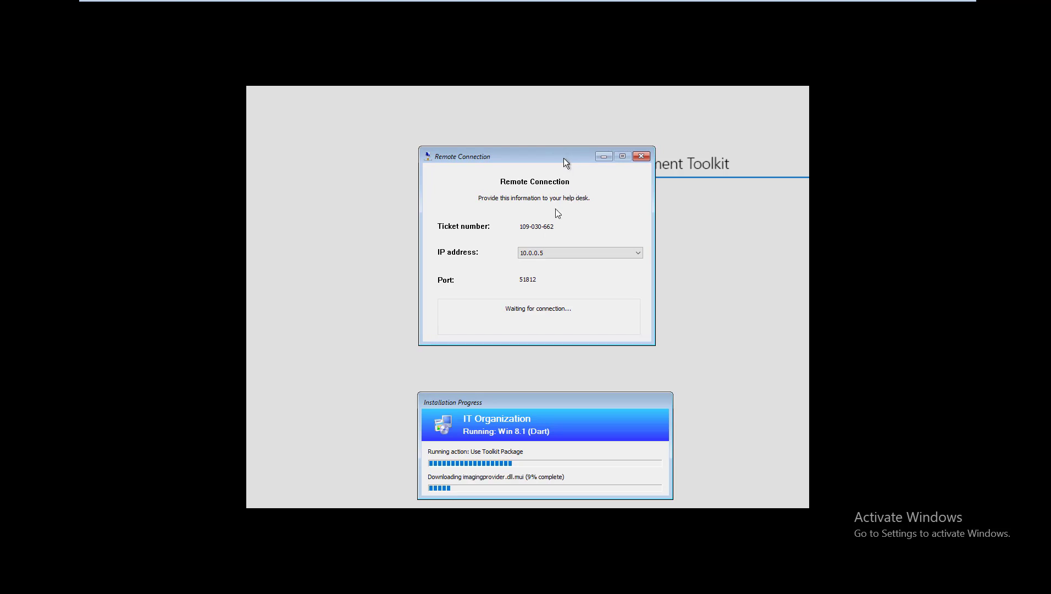
{"action": "left_click_drag", "start_coordinate": [564, 157], "coordinate": [579, 161]}
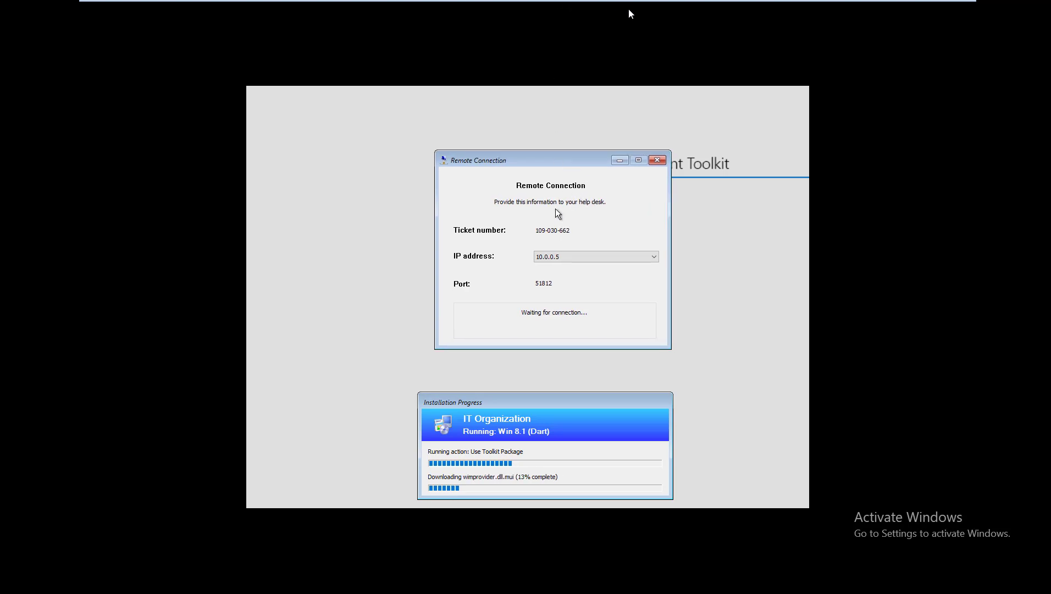
{"action": "left_click", "coordinate": [672, 10]}
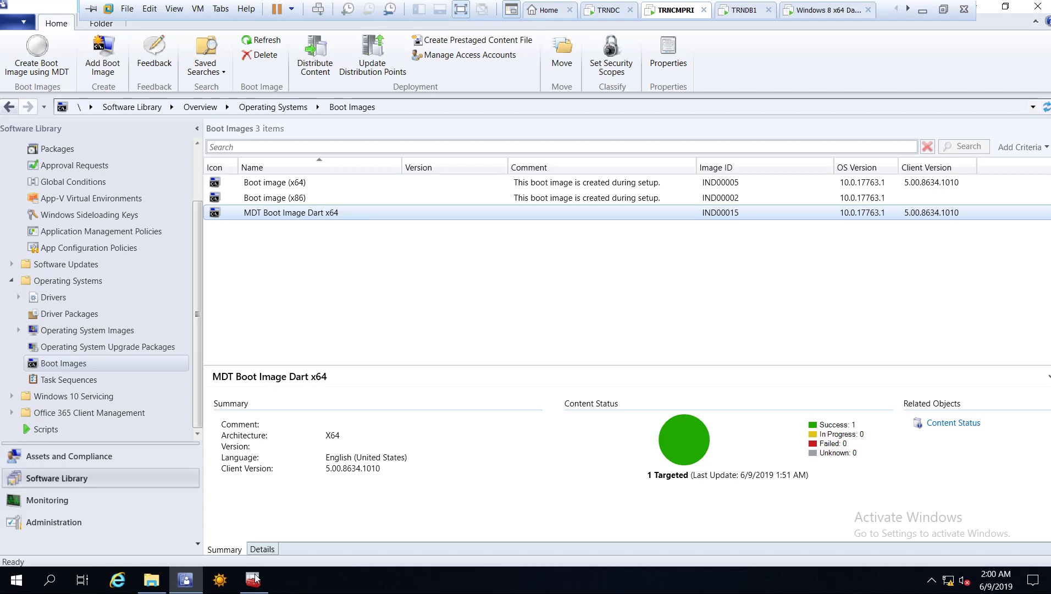
{"action": "left_click", "coordinate": [253, 578]}
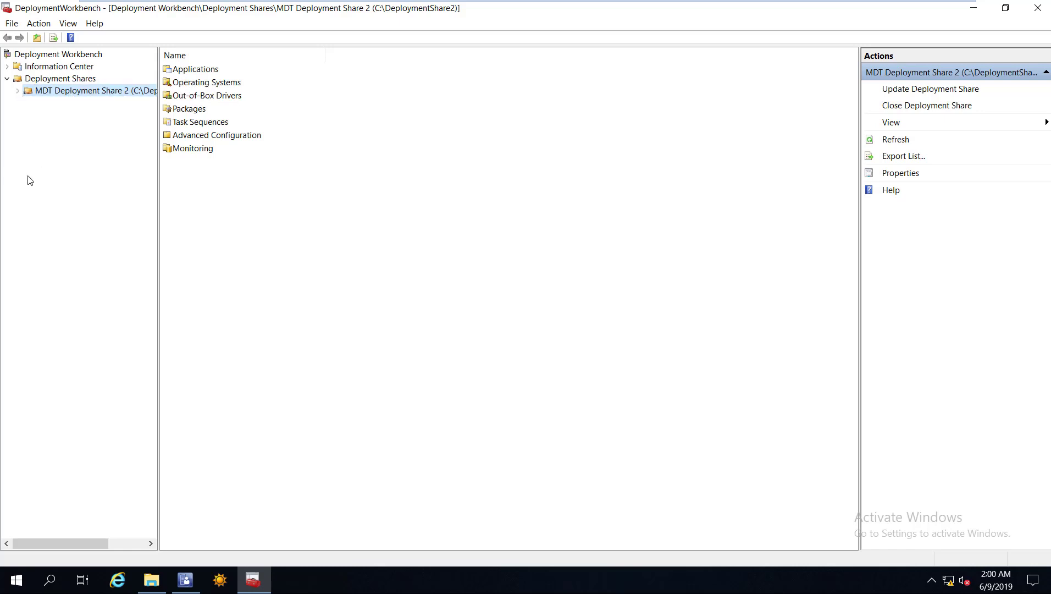
Expand MDT Deployment Share 2 and refresh its Monitoring view, which lists no deployments.
{"action": "key", "text": "Right"}
{"action": "left_click", "coordinate": [56, 177]}
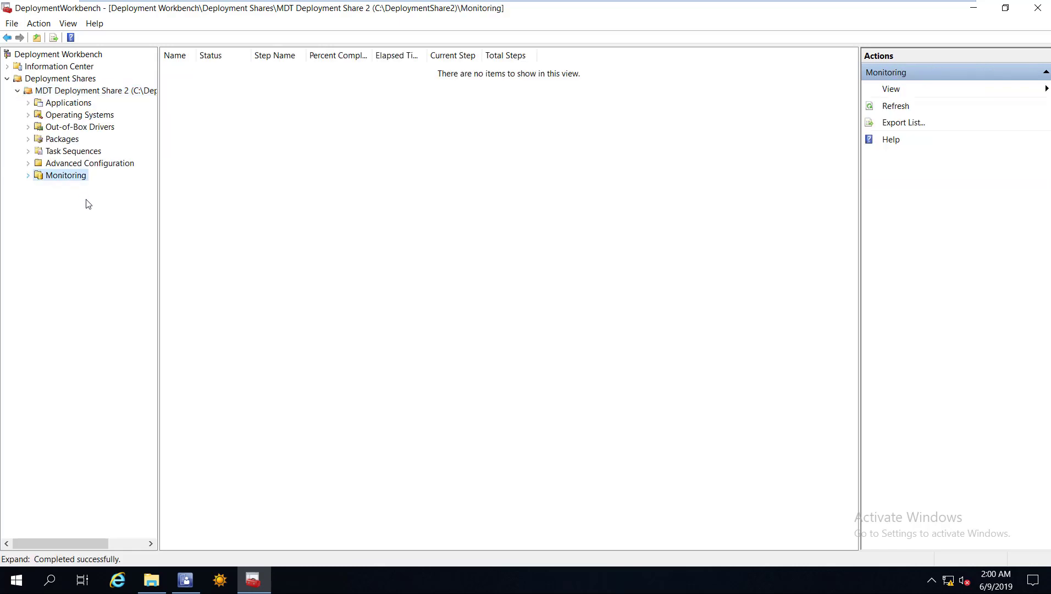
{"action": "right_click", "coordinate": [61, 176]}
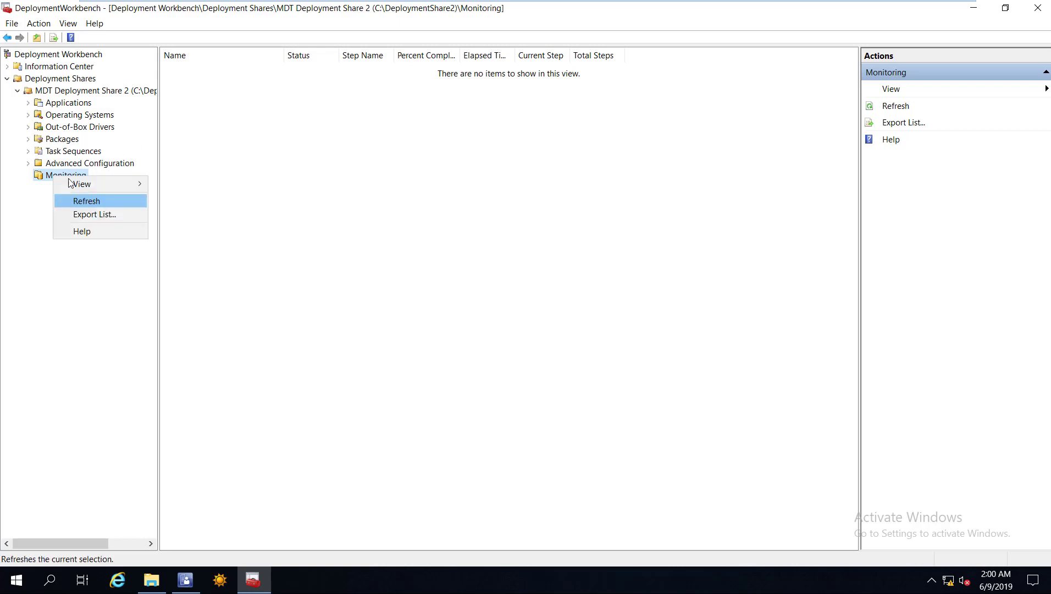
{"action": "left_click", "coordinate": [88, 200]}
{"action": "right_click", "coordinate": [60, 176]}
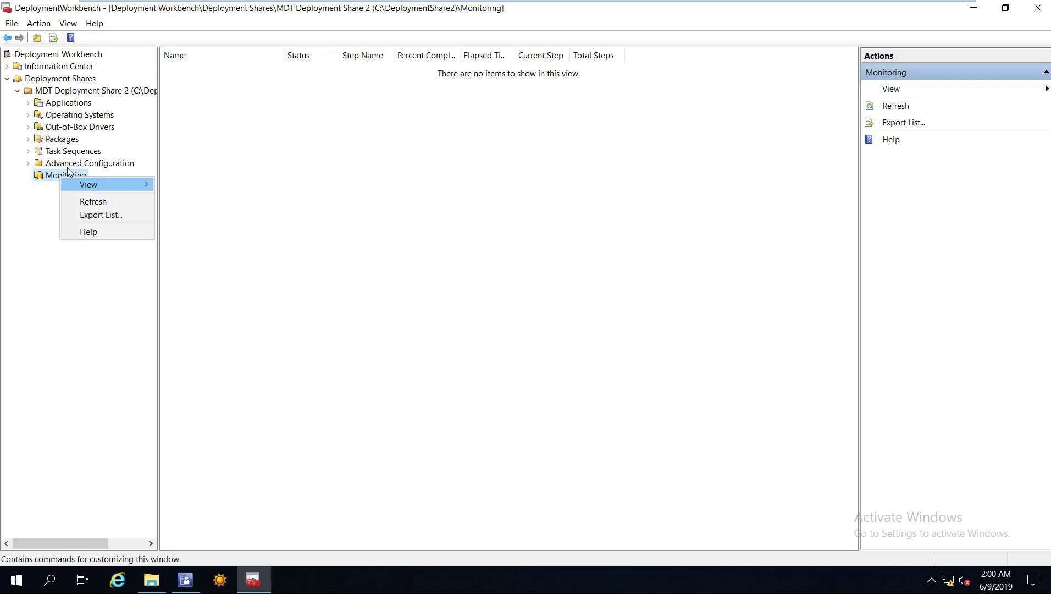
{"action": "left_click", "coordinate": [32, 134]}
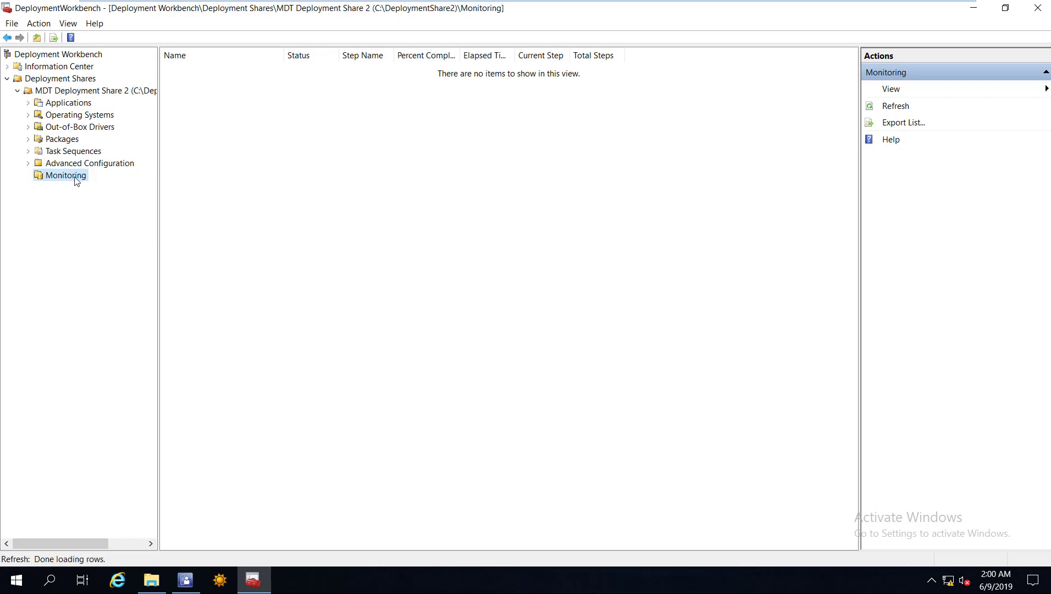
{"action": "key", "text": "BackSpace"}
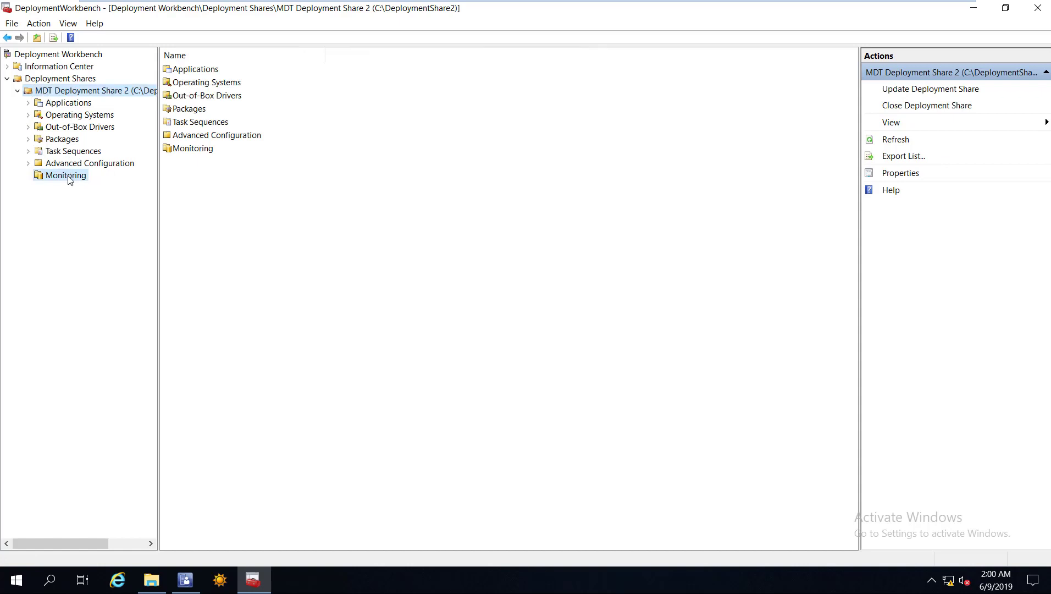
{"action": "left_click", "coordinate": [67, 176]}
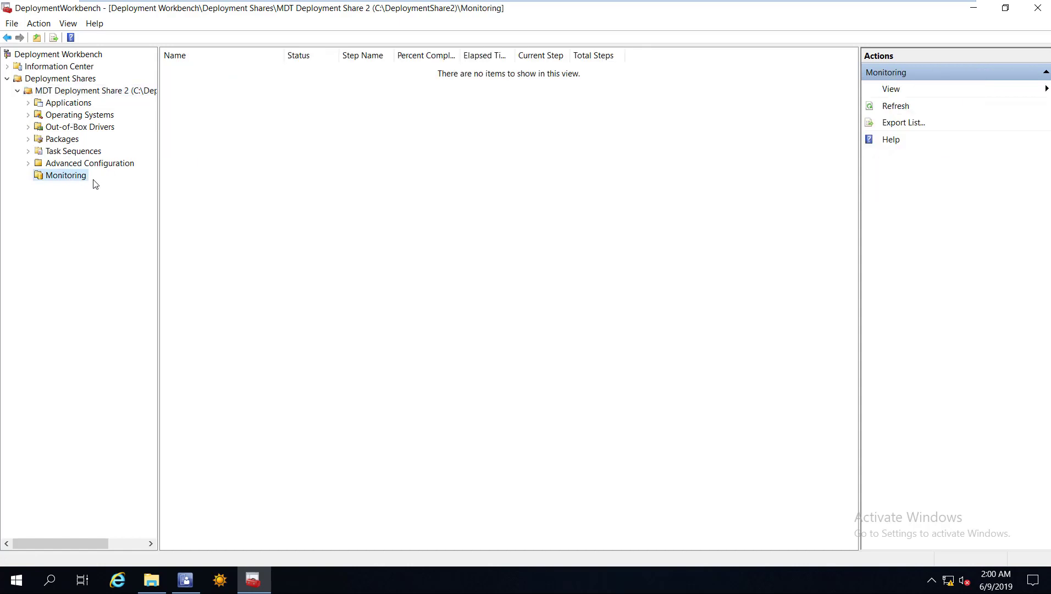
Browse MDT Deployment Share 2's properties (general, monitoring, Windows PE) and cancel without changes.
{"action": "right_click", "coordinate": [61, 93]}
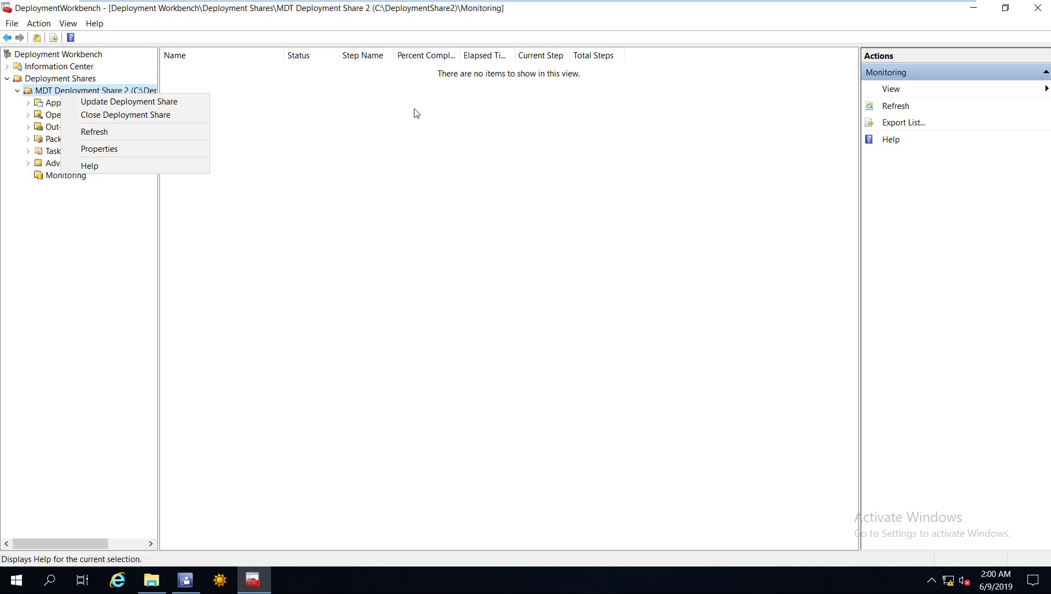
{"action": "key", "text": "r"}
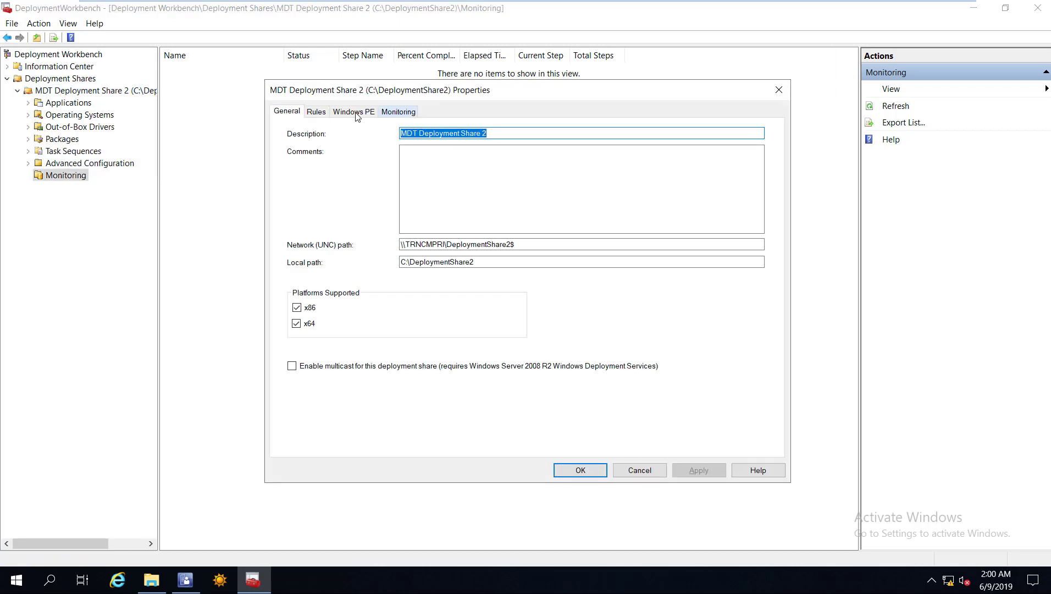
{"action": "key", "text": "ctrl+shift+Tab"}
{"action": "key", "text": "ctrl+shift+Tab"}
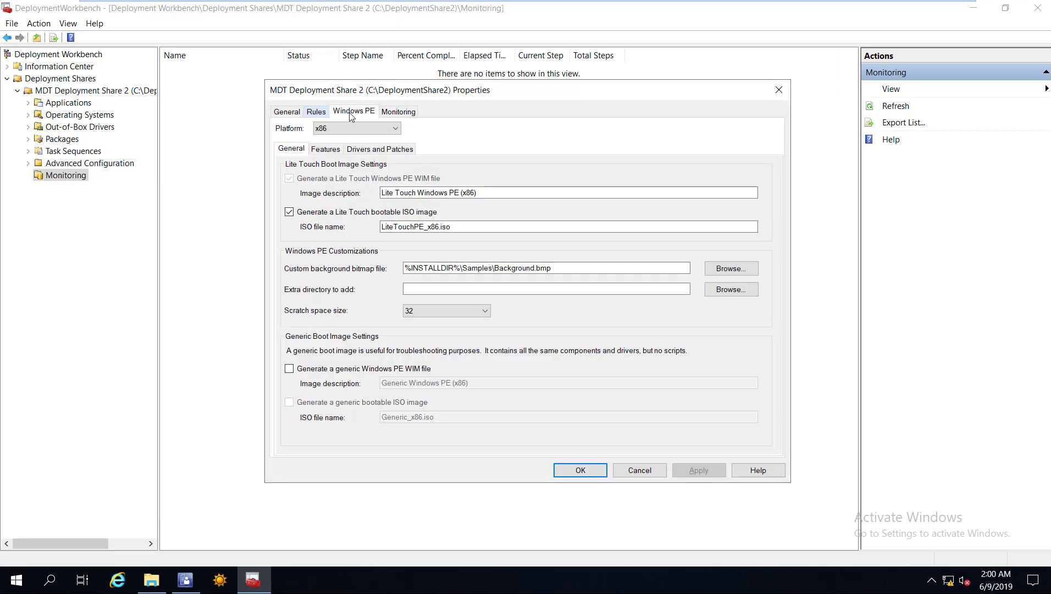
{"action": "key", "text": "ctrl+shift+Tab"}
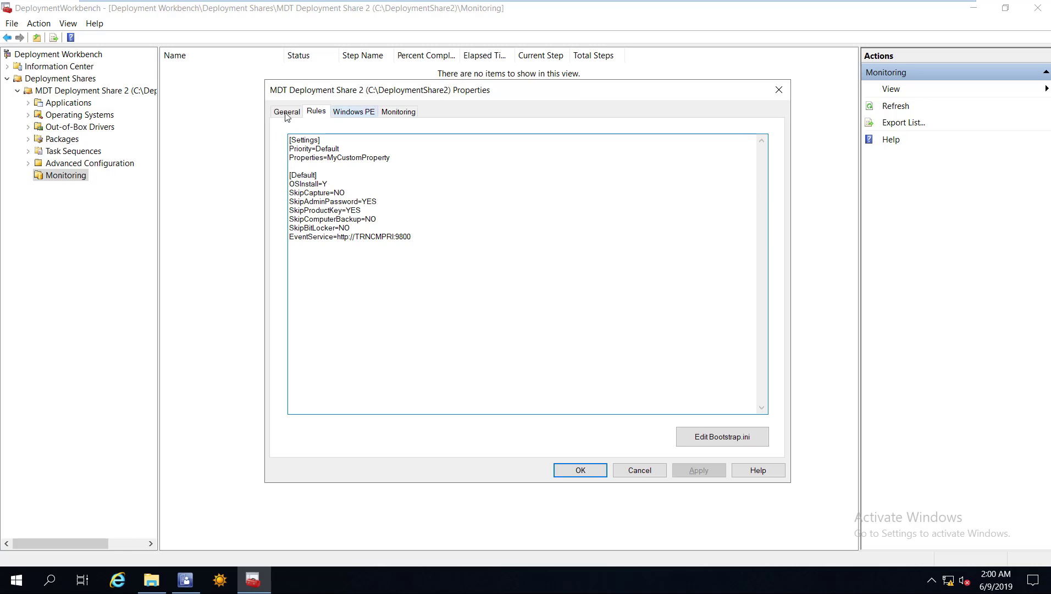
{"action": "key", "text": "ctrl+Tab"}
{"action": "key", "text": "ctrl+shift+Tab"}
{"action": "key", "text": "ctrl+shift+Tab"}
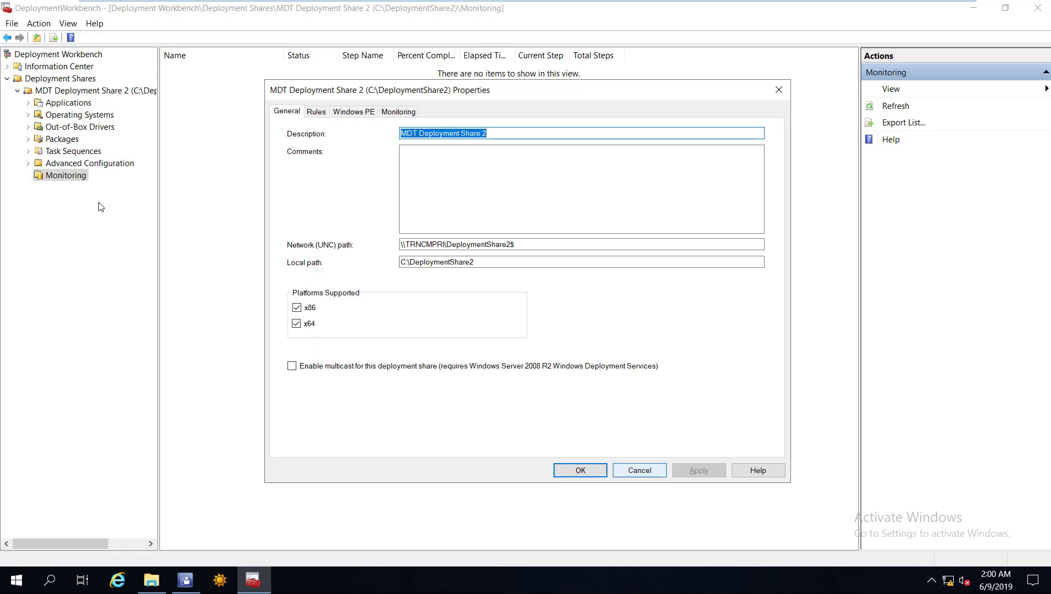
{"action": "key", "text": "Escape"}
Refresh the Monitoring list again, which still shows no running deployments.
{"action": "key", "text": "shift+F10"}
{"action": "key", "text": "Down"}
{"action": "key", "text": "Down"}
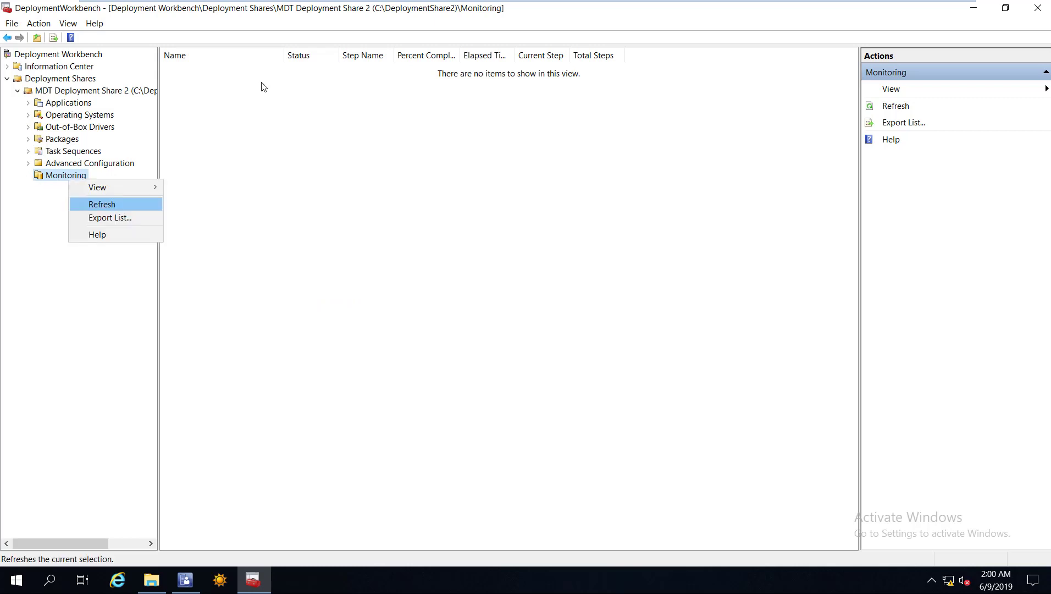
{"action": "key", "text": "Return"}
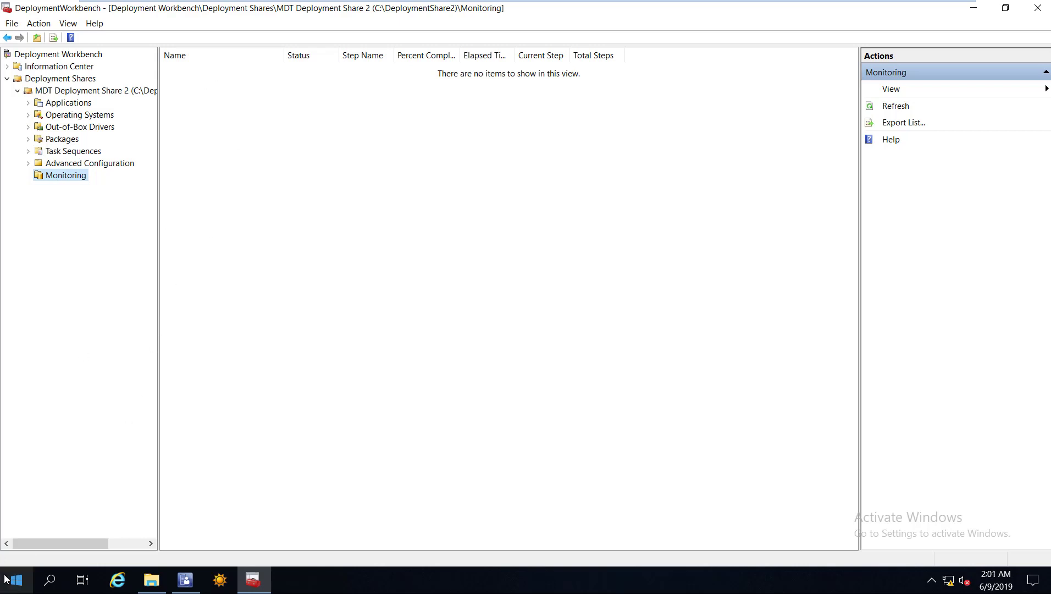
{"action": "left_click", "coordinate": [12, 579]}
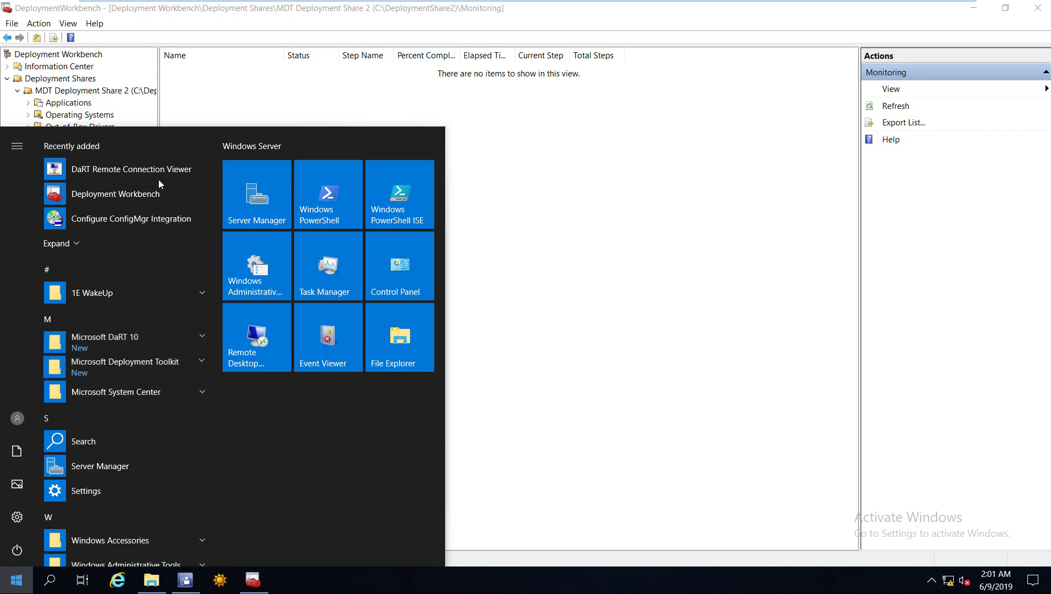
Launch DaRT Remote Connection Viewer on TRNCMPRI after opening and minimizing an F8 command prompt in the VM.
{"action": "key", "text": "Return"}
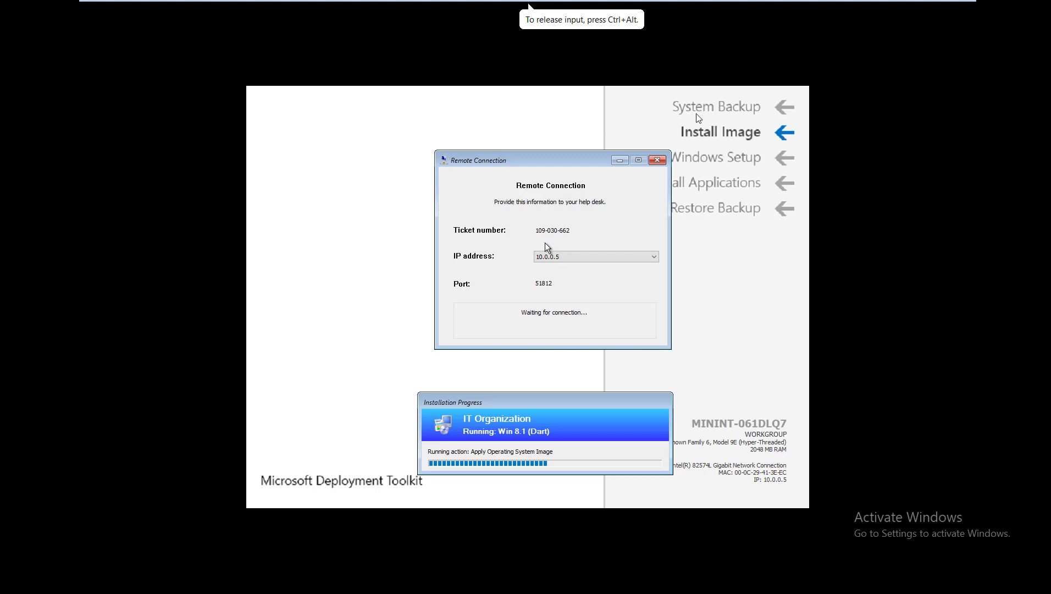
{"action": "key", "text": "F8"}
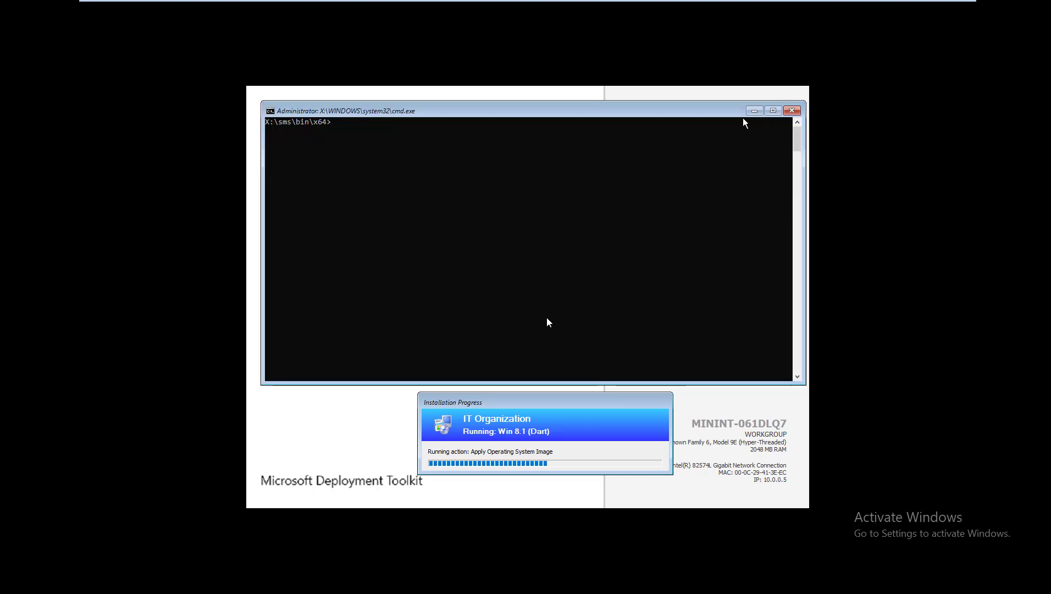
{"action": "left_click", "coordinate": [754, 112]}
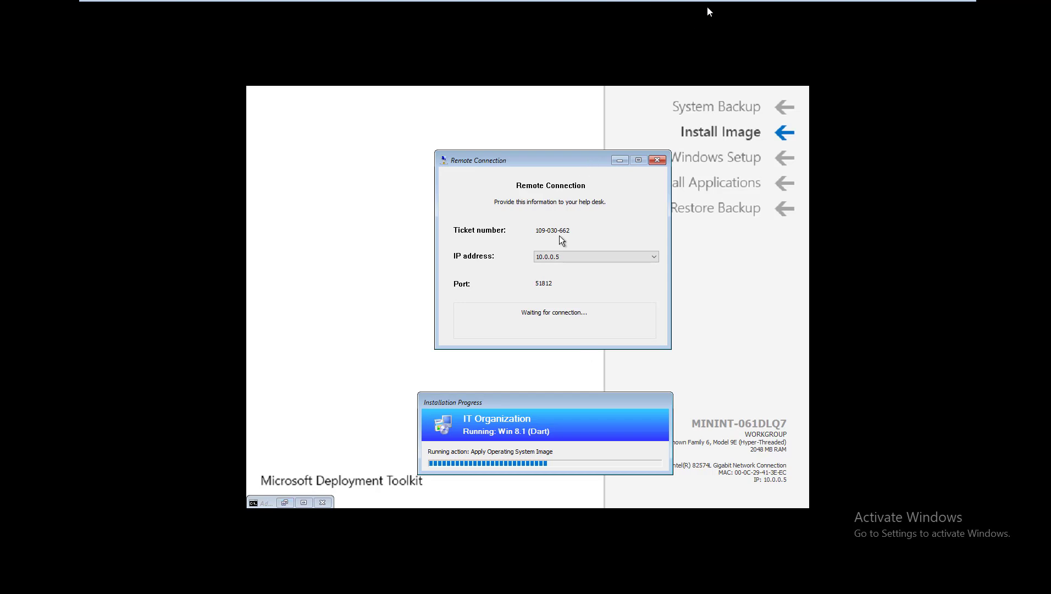
{"action": "left_click", "coordinate": [680, 13]}
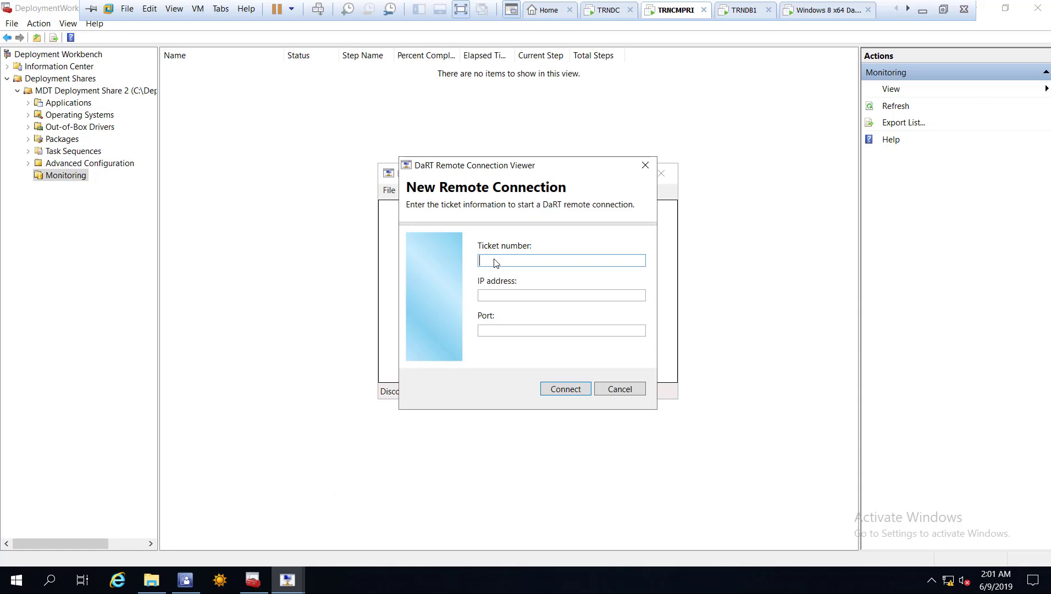
Enter the VM's ticket number, IP address 10.0.0.5 and port 51812, then connect.
{"action": "type", "text": "109-"}
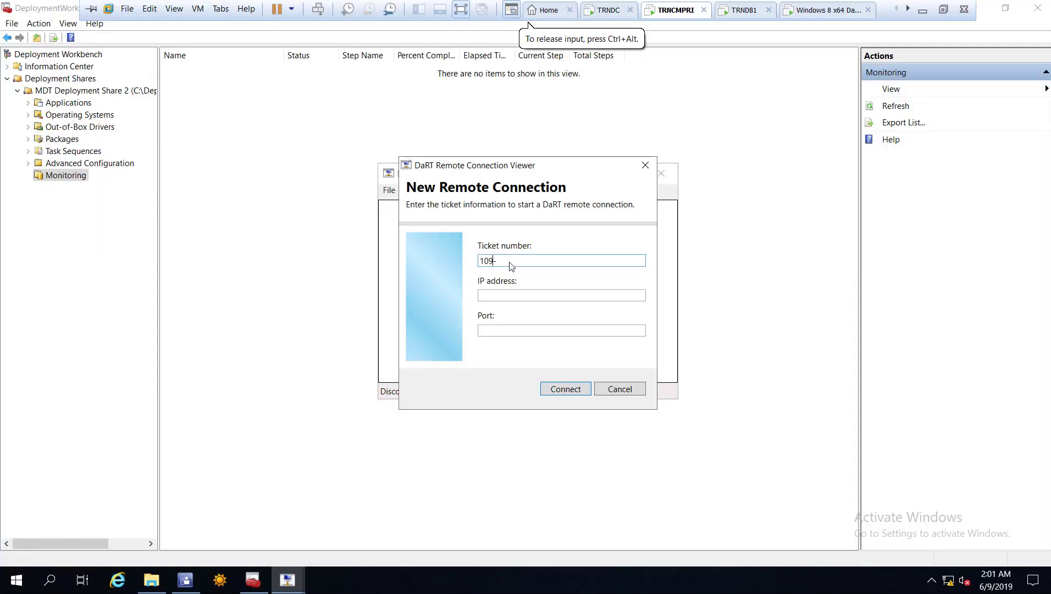
{"action": "type", "text": "030-662"}
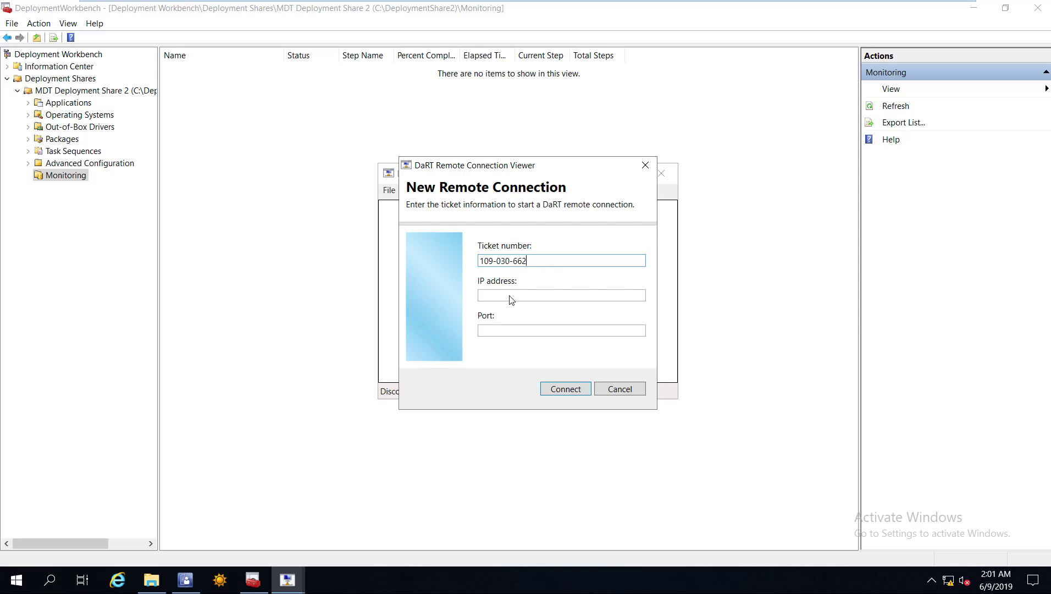
{"action": "key", "text": "Tab"}
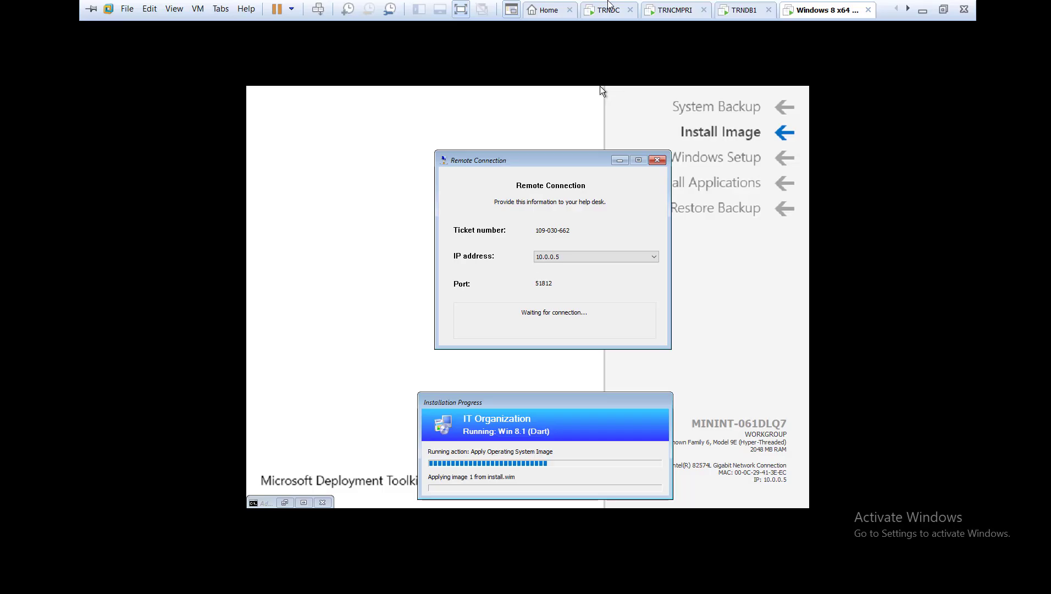
{"action": "left_click", "coordinate": [599, 86]}
{"action": "left_click", "coordinate": [667, 7]}
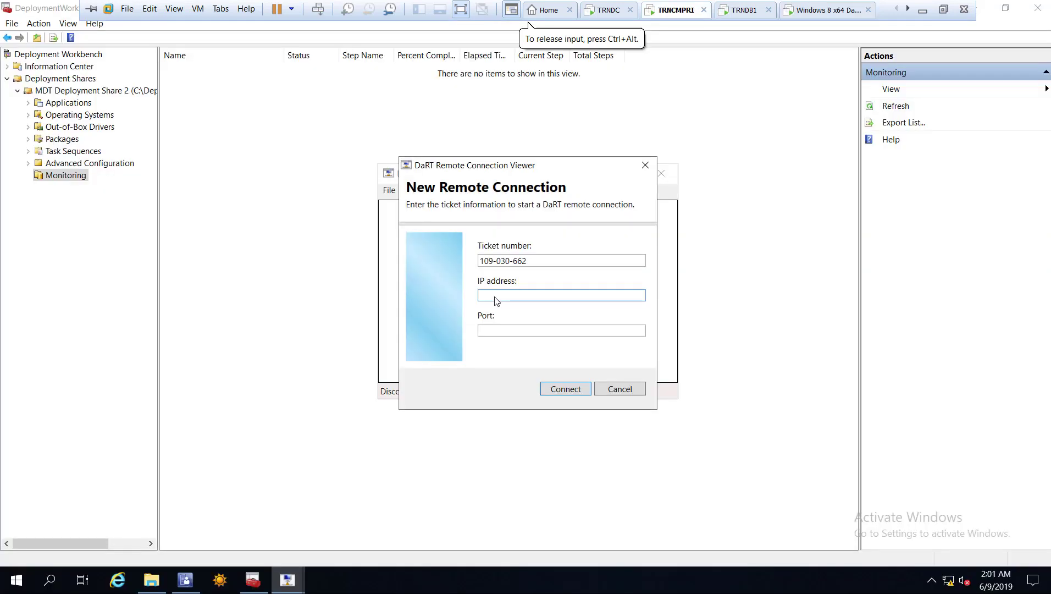
{"action": "type", "text": "10.0.0.5"}
{"action": "key", "text": "Tab"}
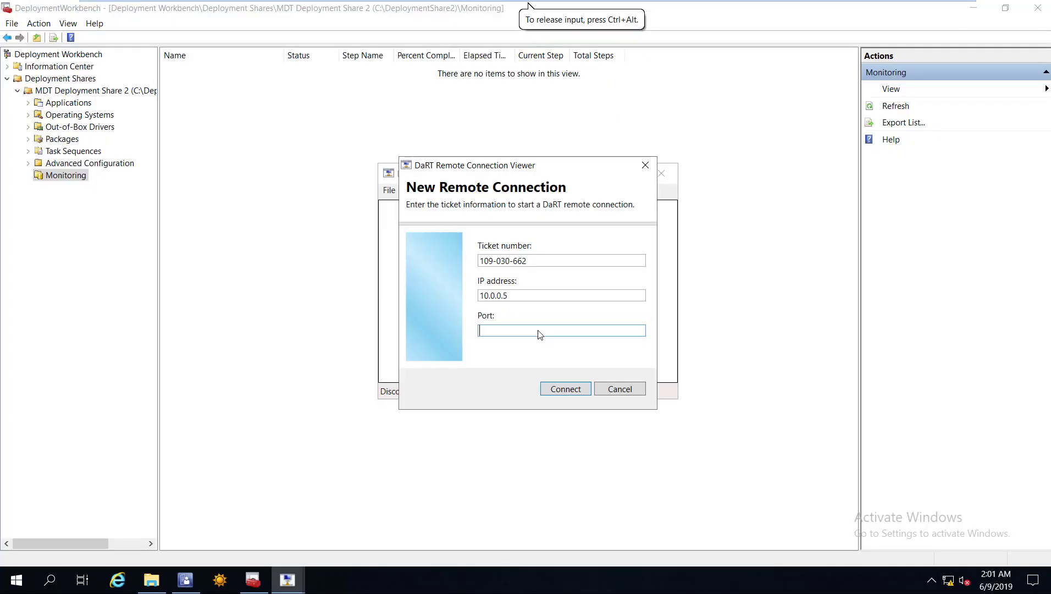
{"action": "type", "text": "51812"}
{"action": "left_click", "coordinate": [565, 389]}
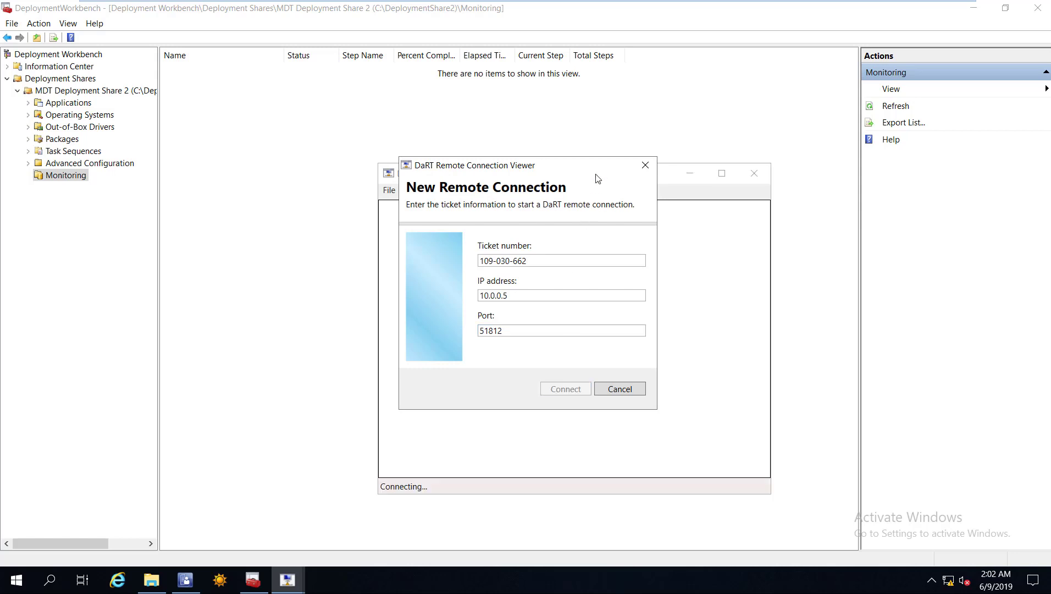
Arrange the viewer and remote dialogs, then maximize the viewer showing the Win 8.1 installation progress.
{"action": "left_click_drag", "start_coordinate": [571, 158], "coordinate": [431, 35]}
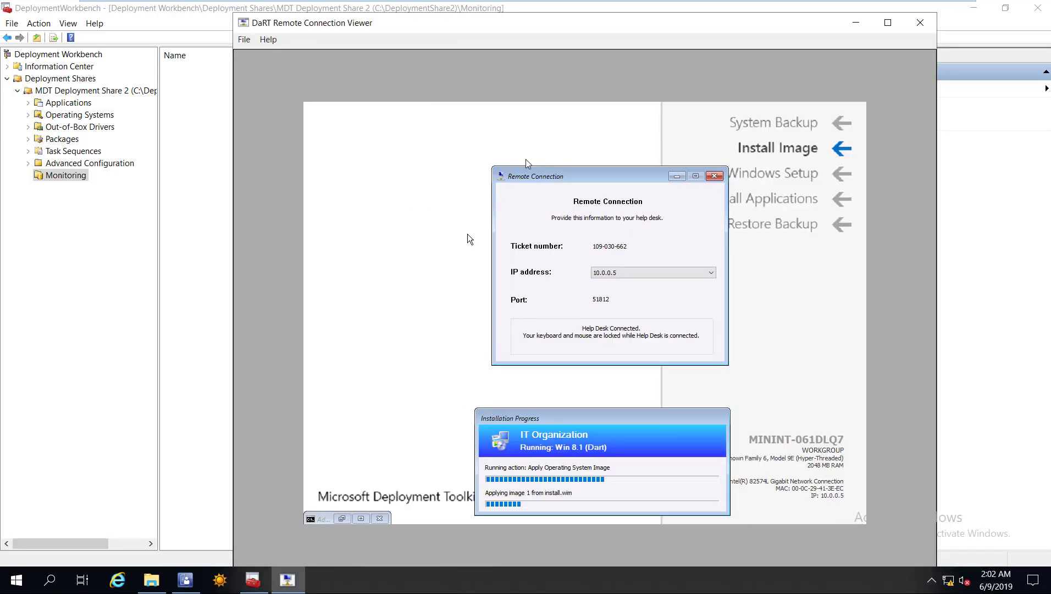
{"action": "left_click_drag", "start_coordinate": [560, 178], "coordinate": [529, 161]}
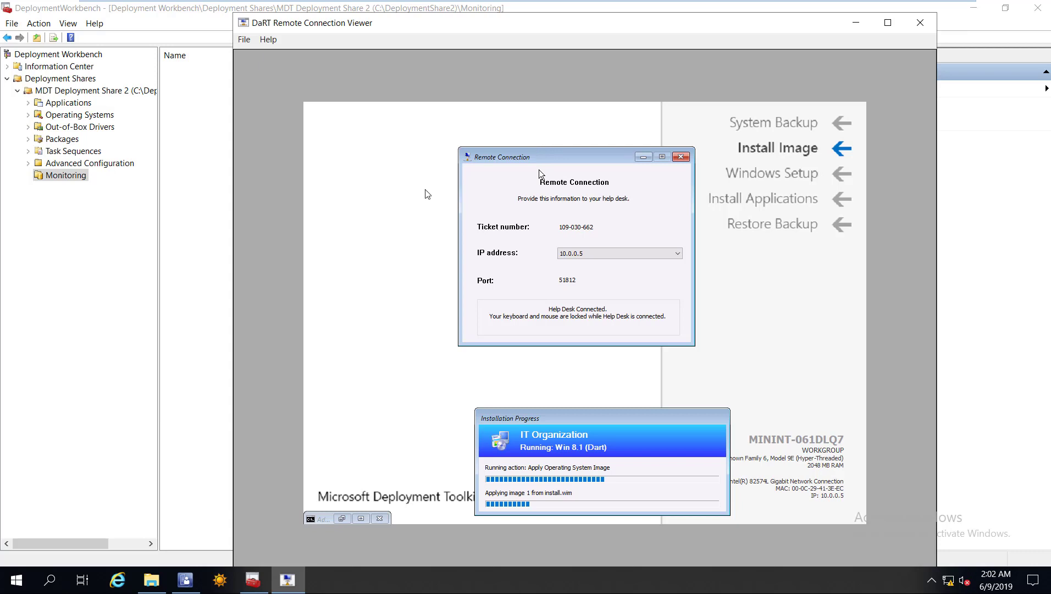
{"action": "left_click_drag", "start_coordinate": [540, 157], "coordinate": [556, 140]}
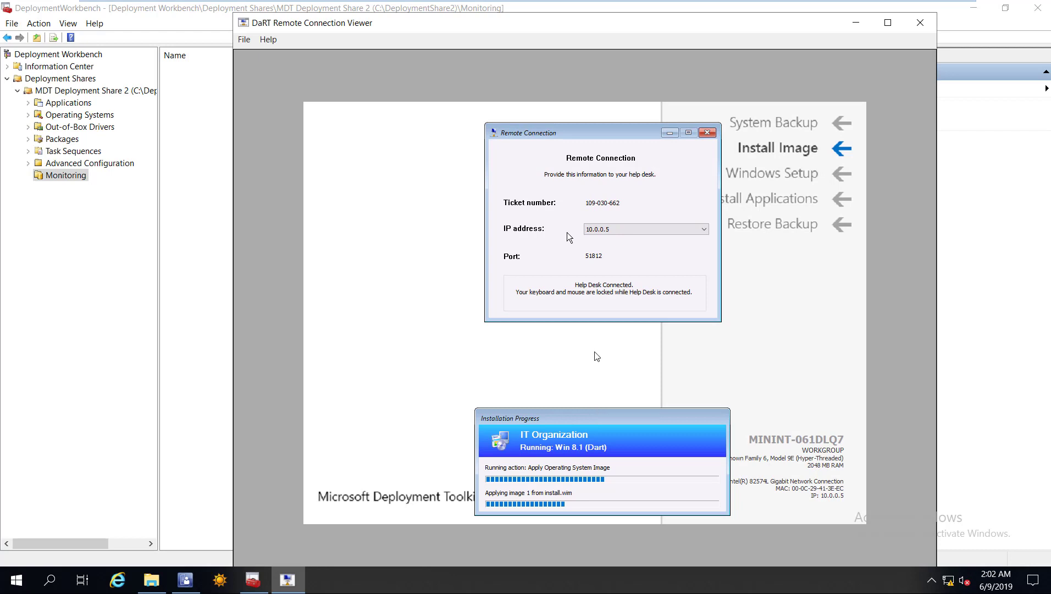
{"action": "left_click_drag", "start_coordinate": [598, 420], "coordinate": [594, 351]}
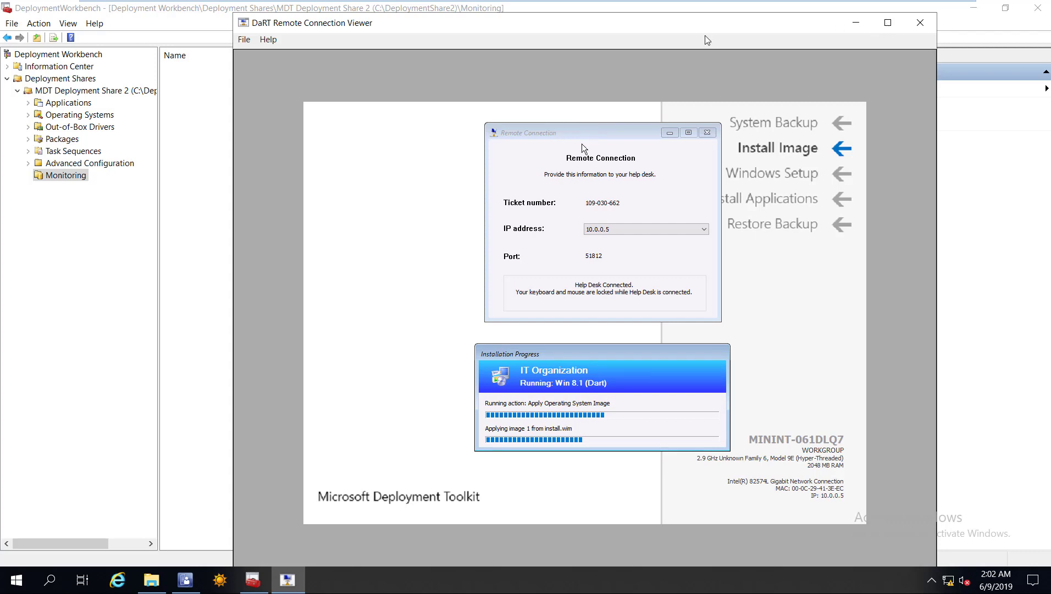
{"action": "key", "text": "super+Up"}
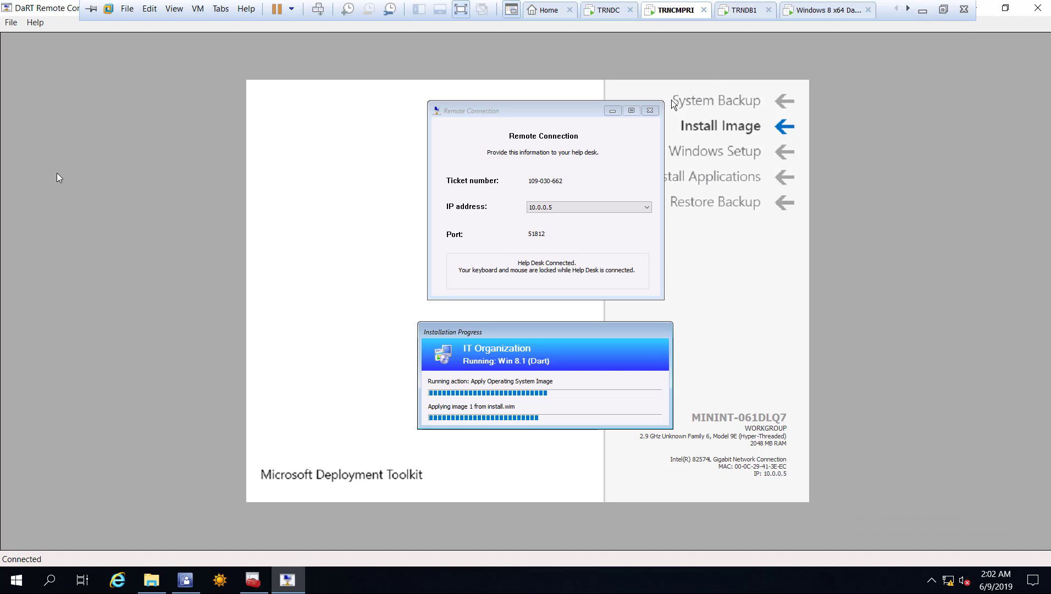
{"action": "key", "text": "alt+Tab"}
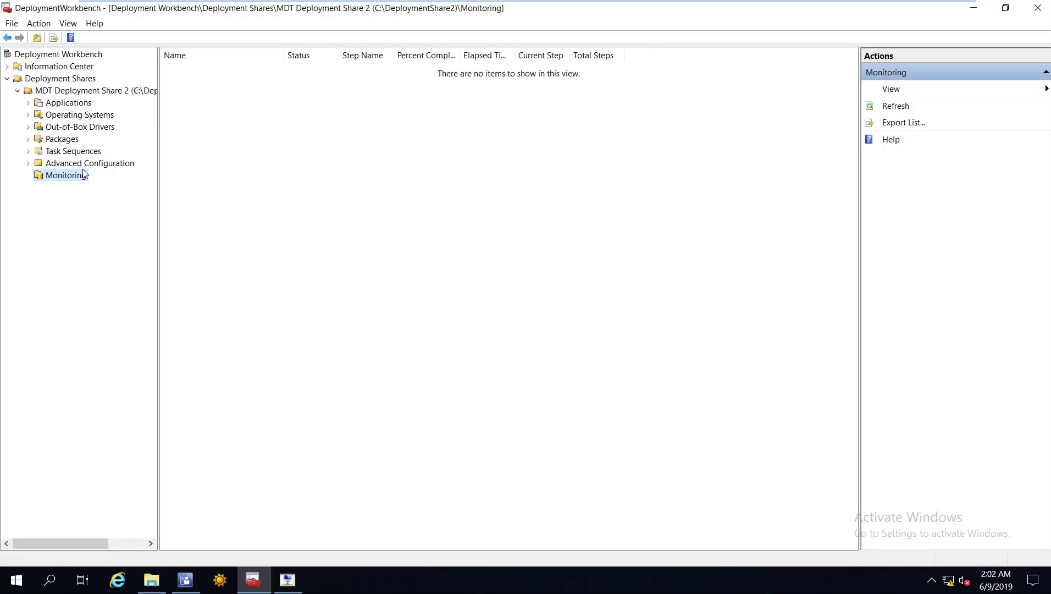
Refresh Monitoring, review MDT Deployment Share 2's Monitoring and Rules tabs unchanged, and close the Workbench.
{"action": "right_click", "coordinate": [64, 176]}
{"action": "left_click", "coordinate": [69, 198]}
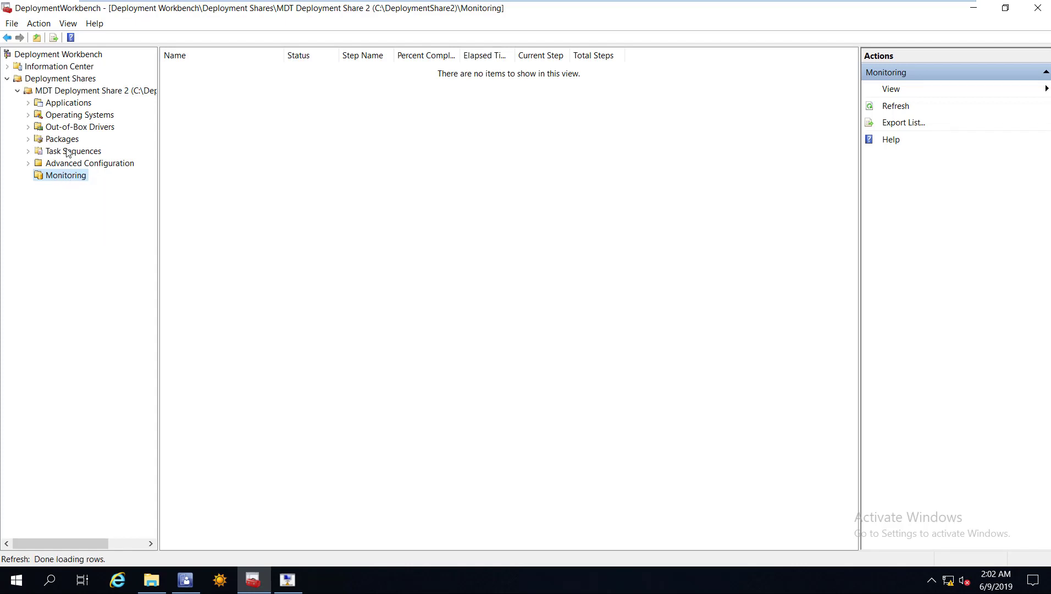
{"action": "right_click", "coordinate": [69, 95]}
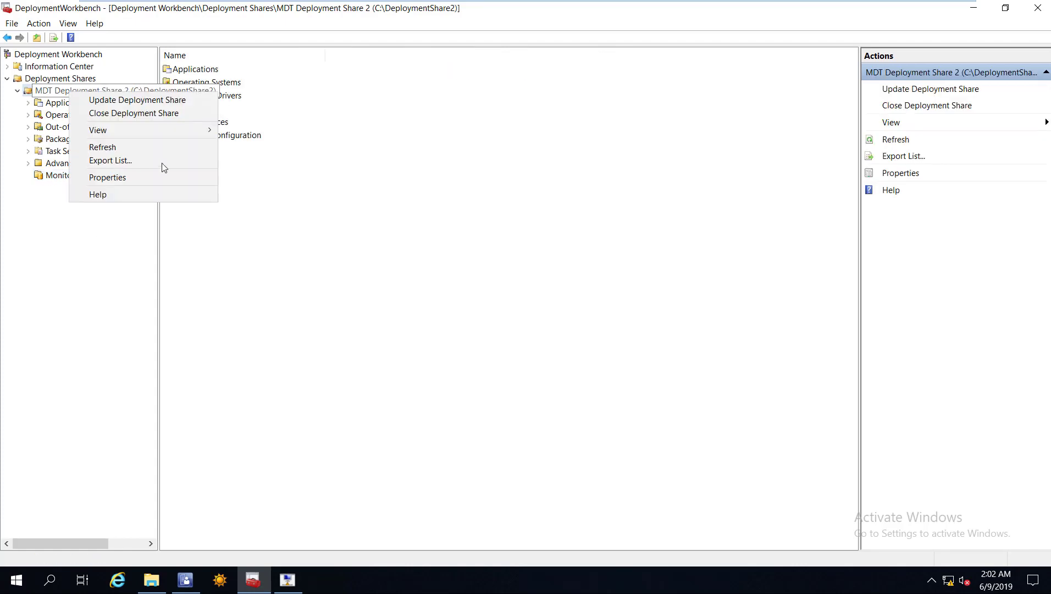
{"action": "key", "text": "Return"}
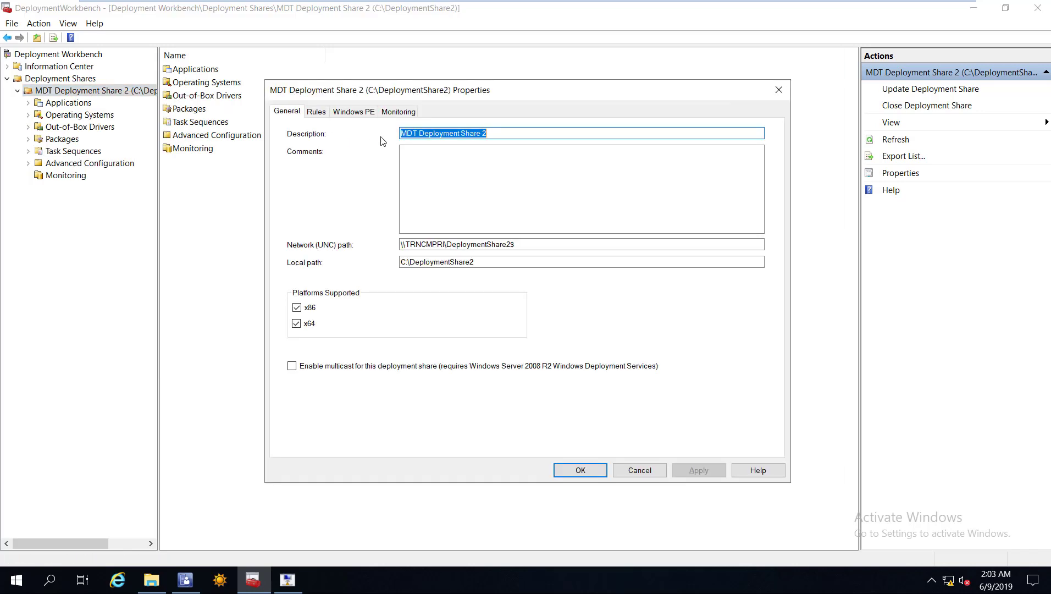
{"action": "key", "text": "ctrl+shift+Tab"}
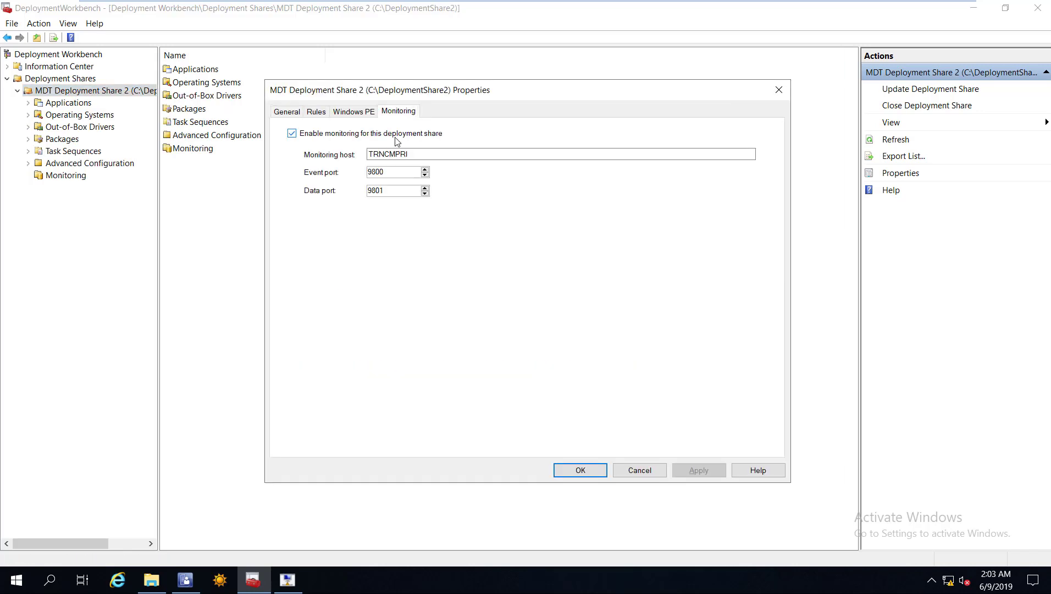
{"action": "left_click", "coordinate": [316, 117]}
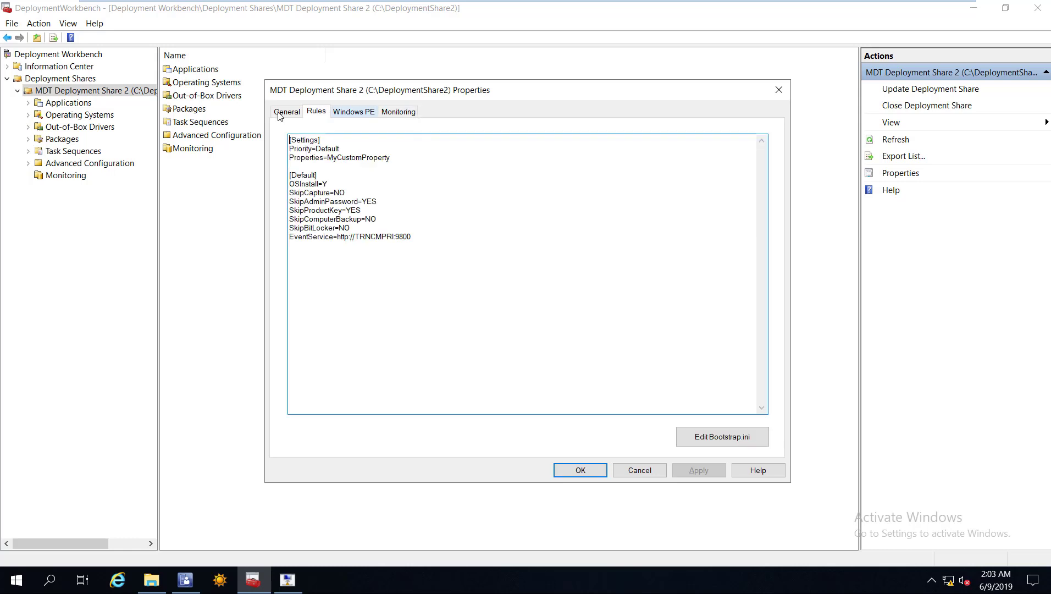
{"action": "key", "text": "ctrl+Tab"}
{"action": "key", "text": "ctrl+Tab"}
{"action": "key", "text": "ctrl+Tab"}
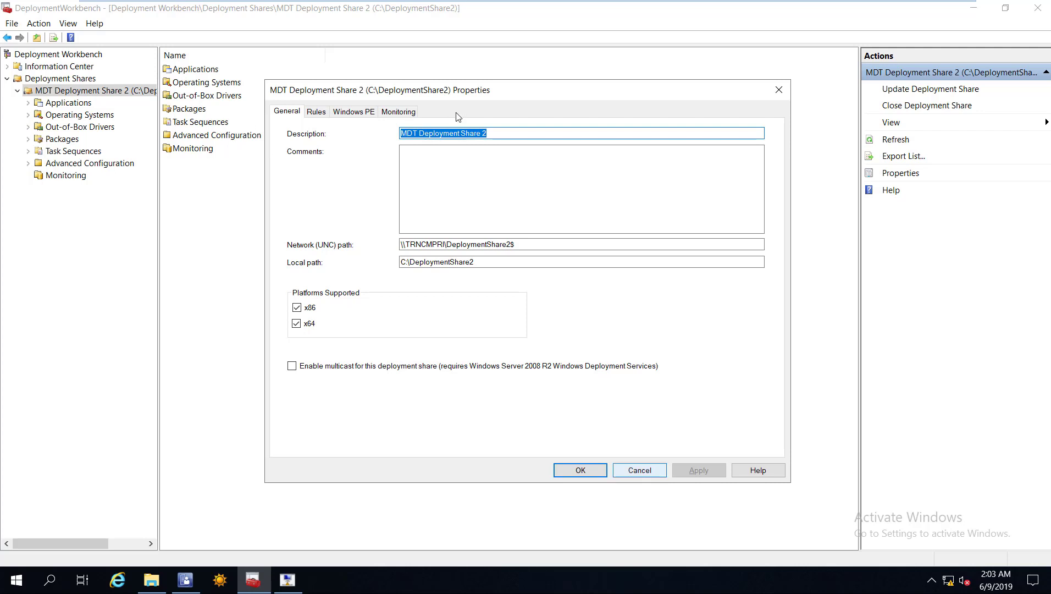
{"action": "key", "text": "Escape"}
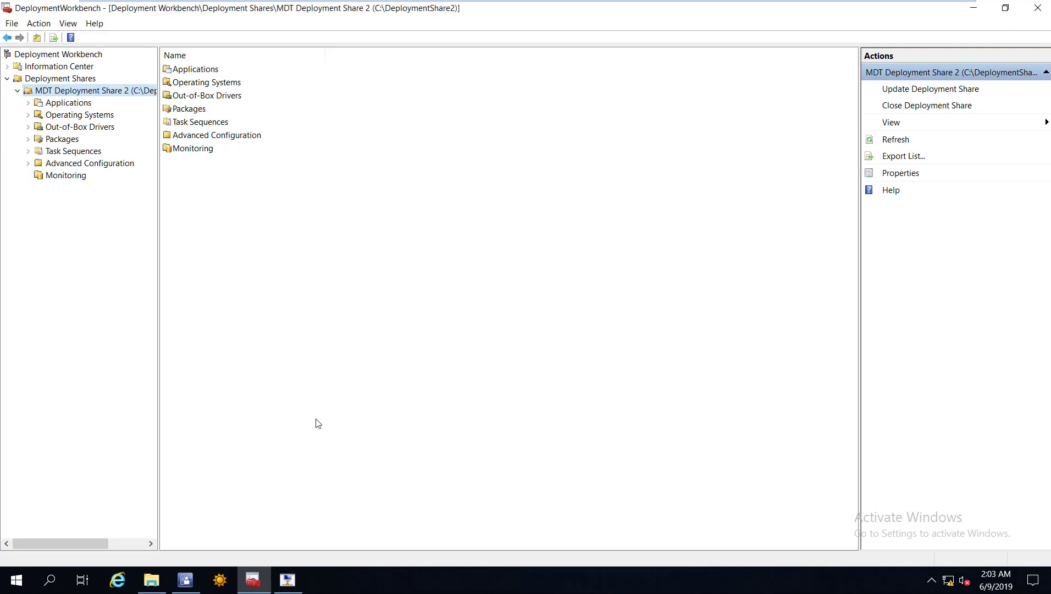
{"action": "key", "text": "alt+F4"}
{"action": "left_click", "coordinate": [284, 214]}
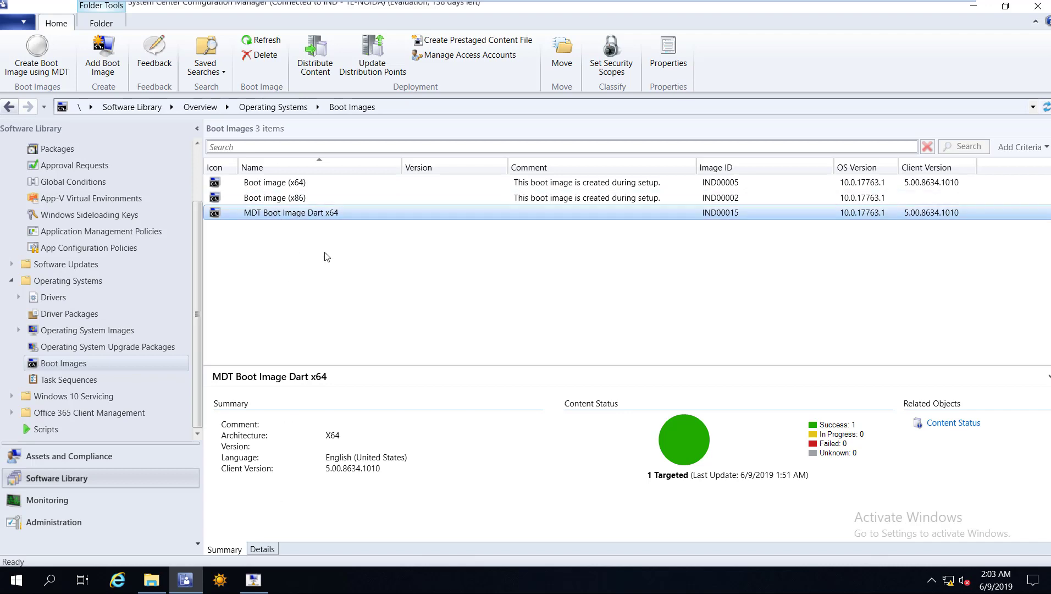
Return to the DaRT remote session showing the VM applying install.wim.
{"action": "key", "text": "alt+Tab"}
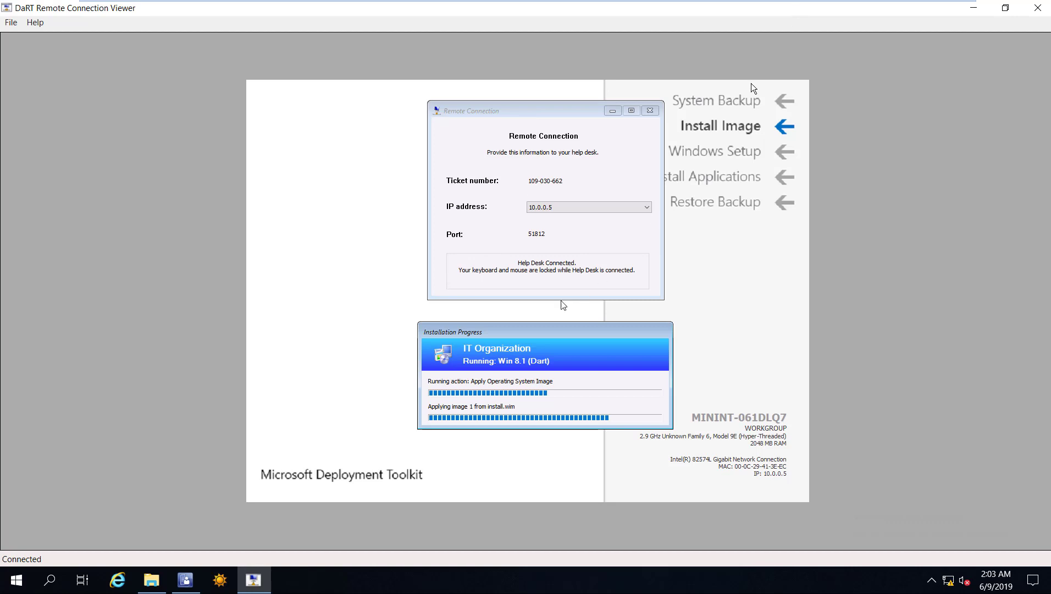
{"action": "key", "text": "F8"}
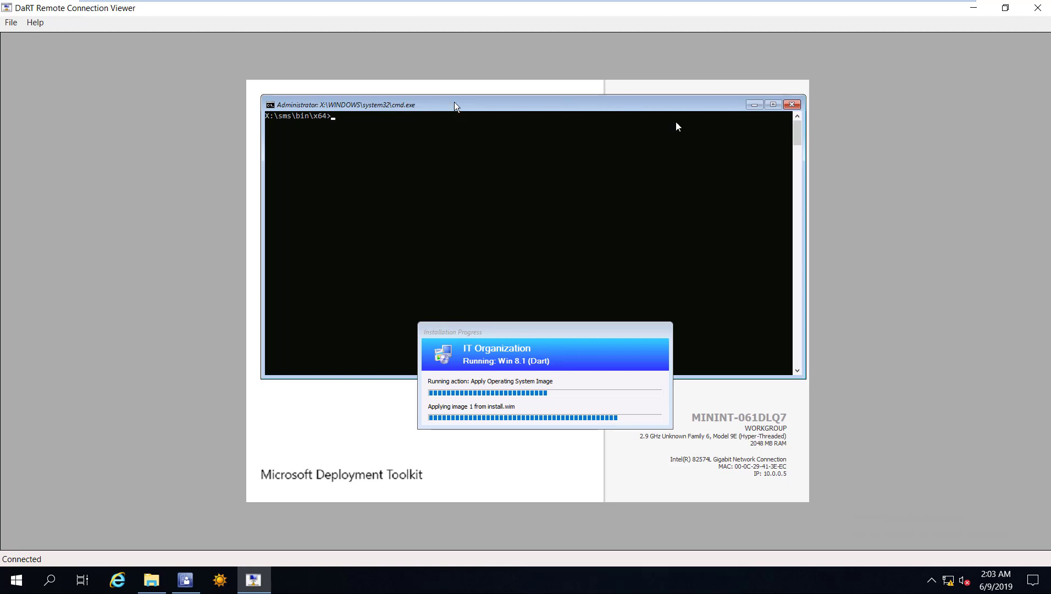
{"action": "left_click", "coordinate": [399, 191]}
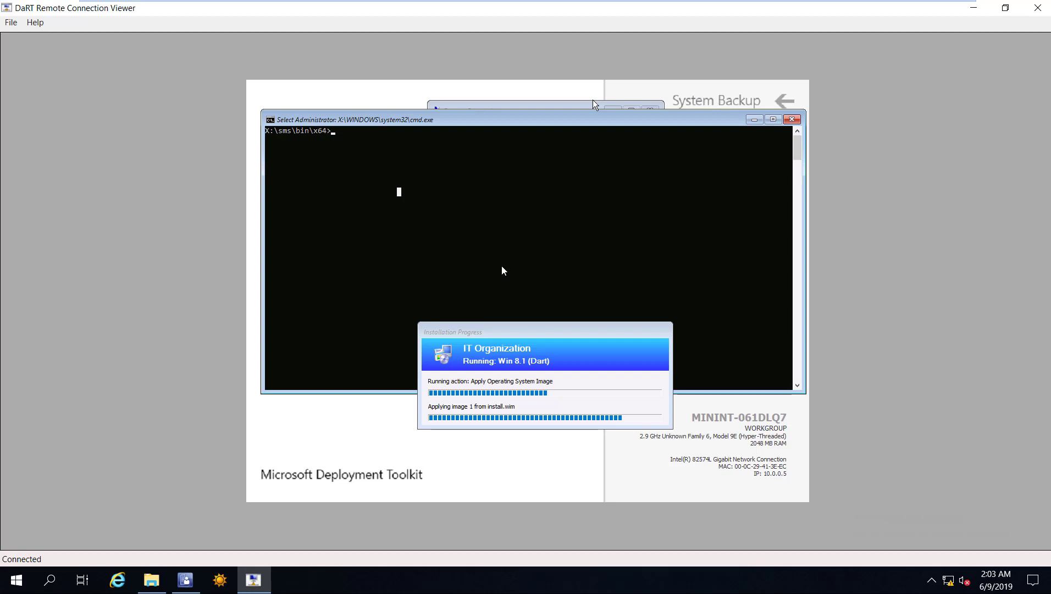
{"action": "left_click", "coordinate": [792, 120]}
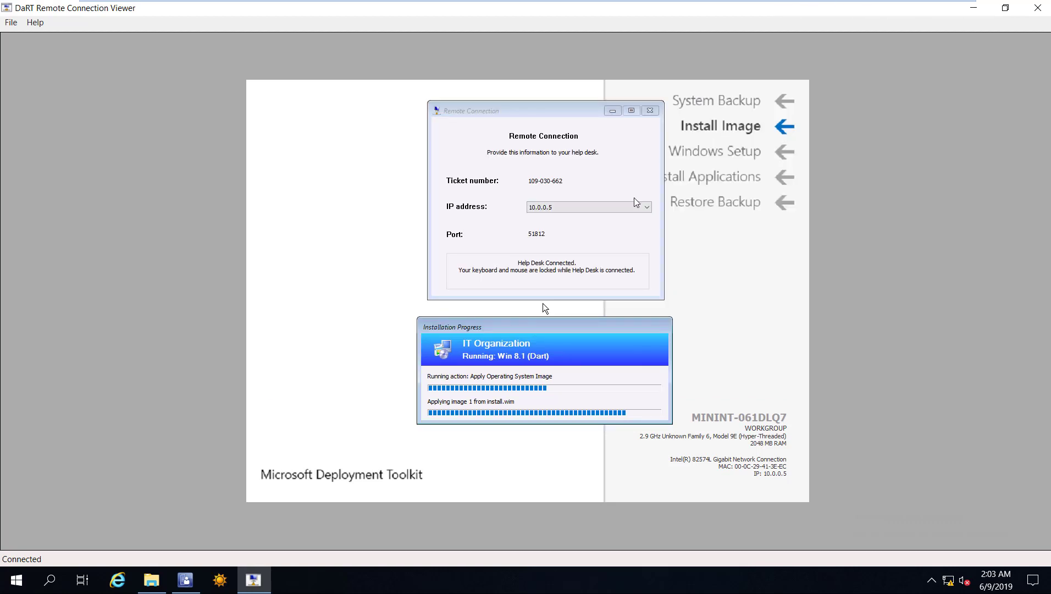
{"action": "mouse_move", "coordinate": [522, 2]}
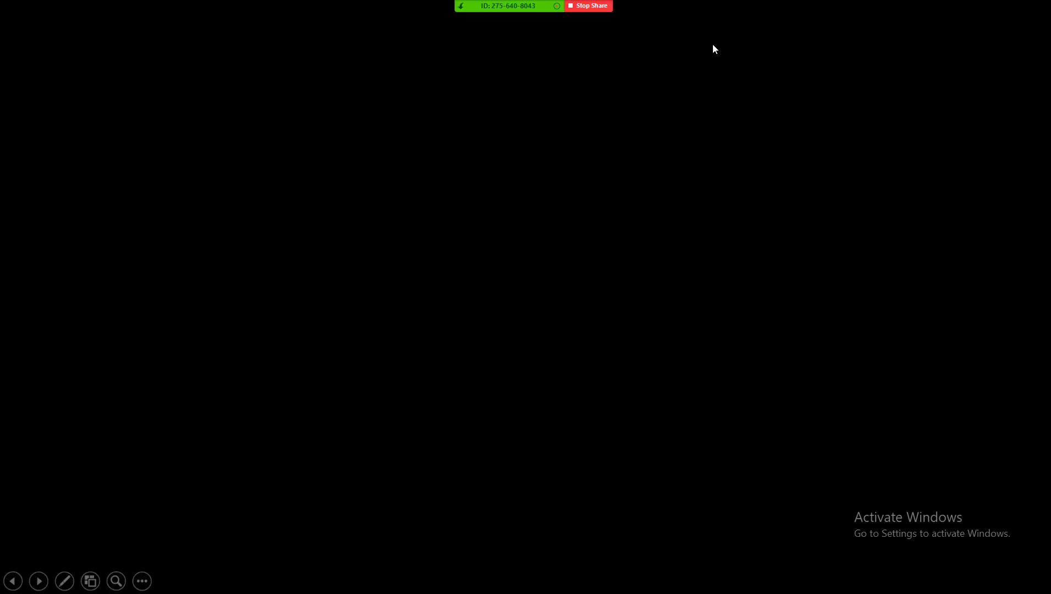
Stop the Zoom meeting recording and confirm in the More menu that it stopped.
{"action": "left_click", "coordinate": [701, 14]}
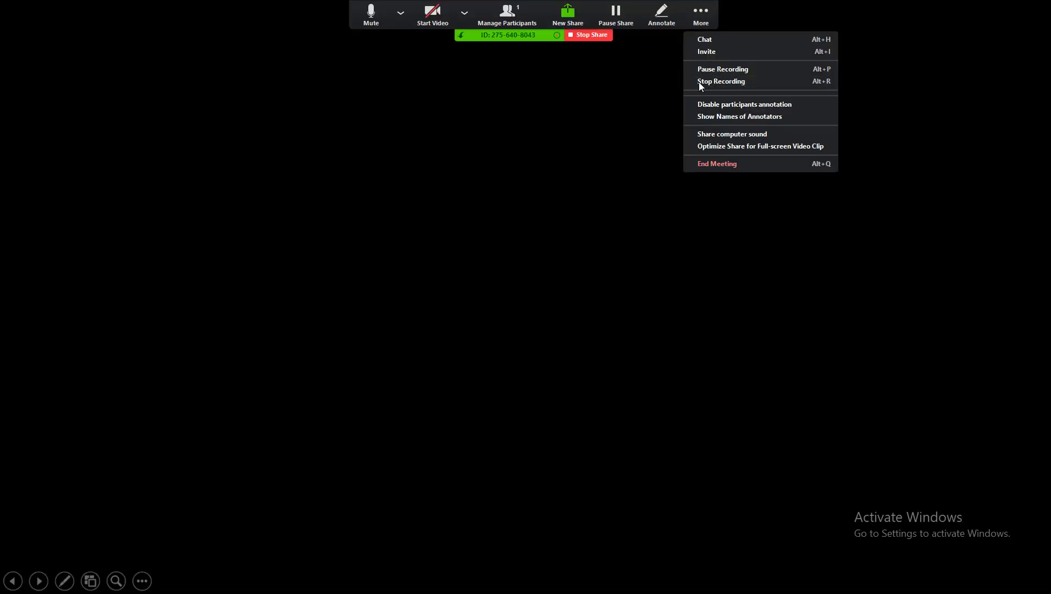
{"action": "left_click", "coordinate": [668, 11]}
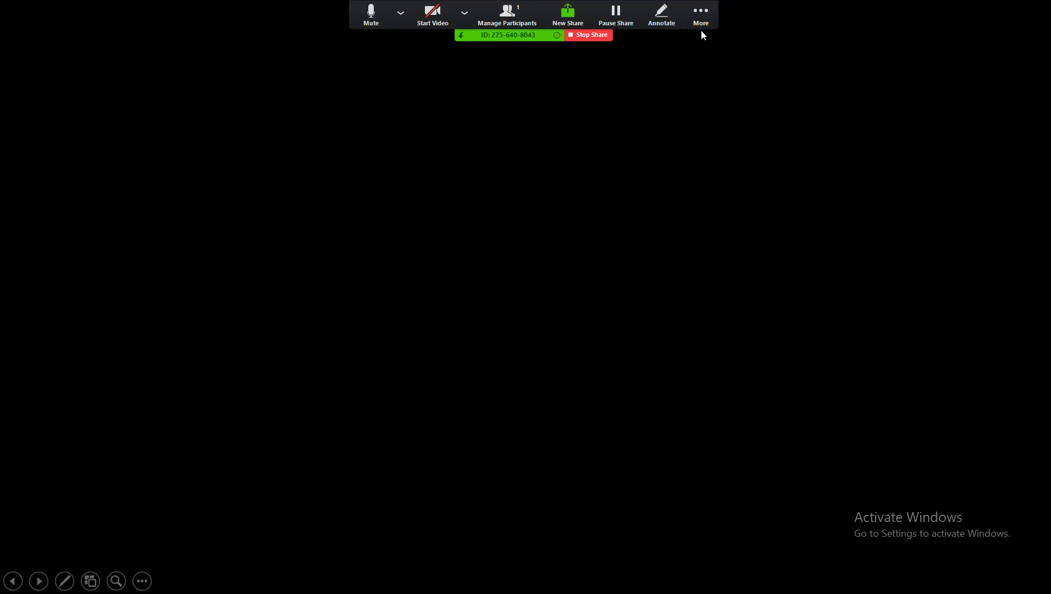
{"action": "left_click", "coordinate": [701, 24]}
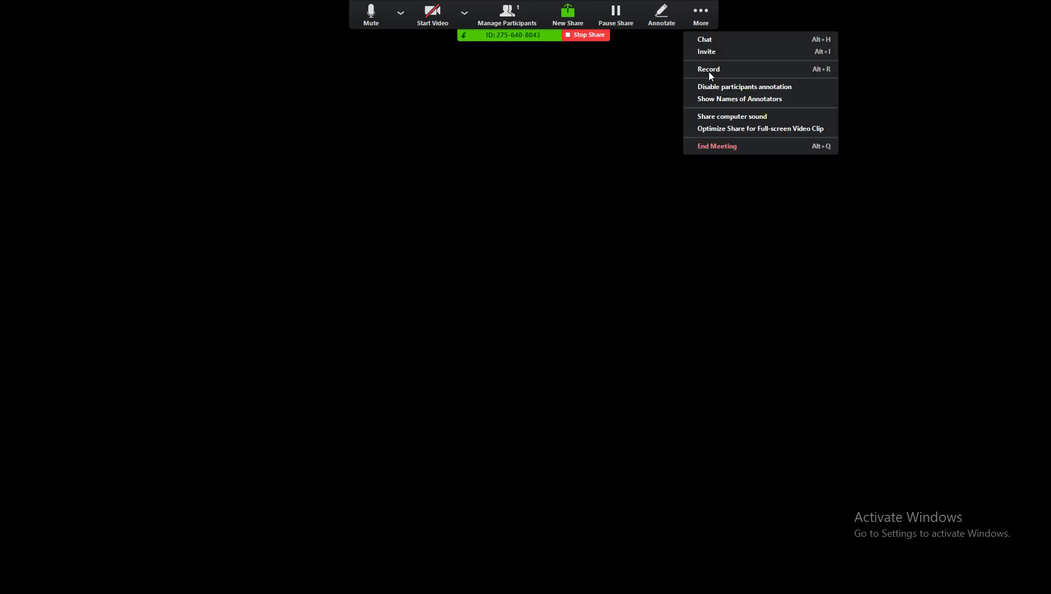
{"action": "key", "text": "Down"}
{"action": "key", "text": "Down"}
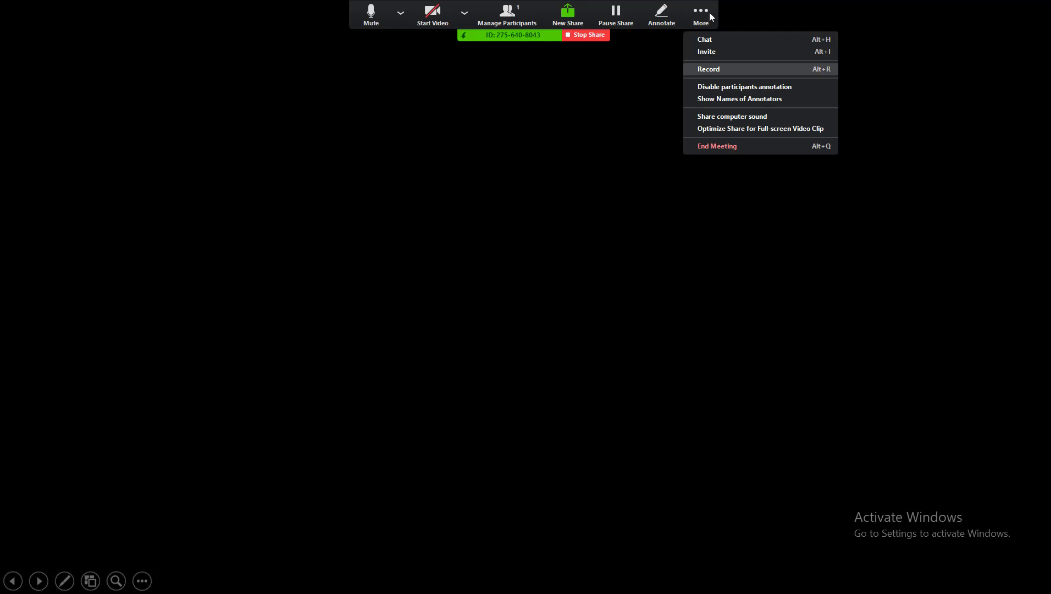
{"action": "left_click", "coordinate": [710, 12]}
{"action": "left_click", "coordinate": [694, 13]}
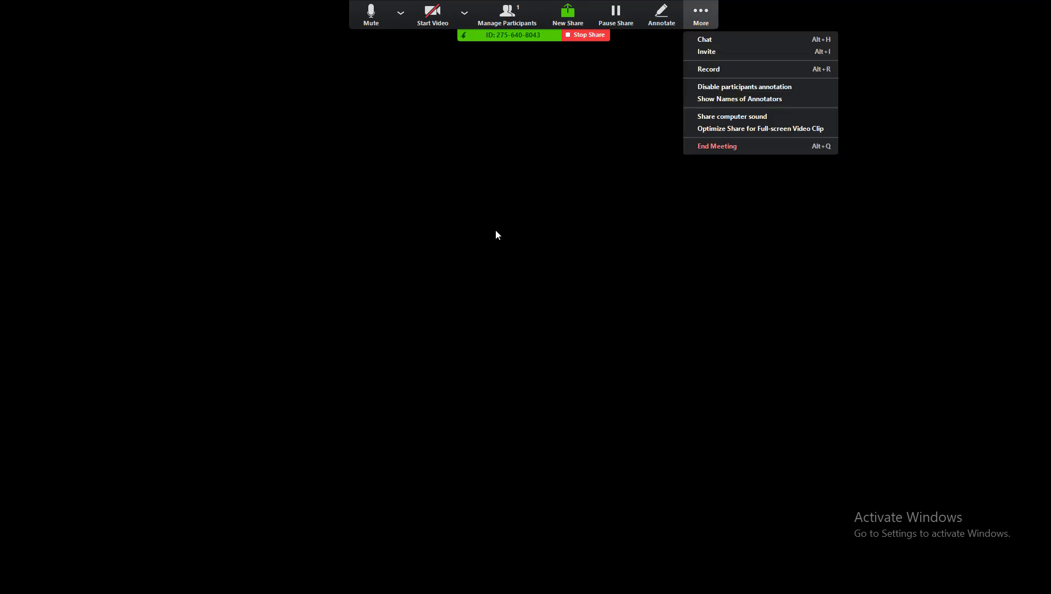
{"action": "left_click", "coordinate": [685, 554]}
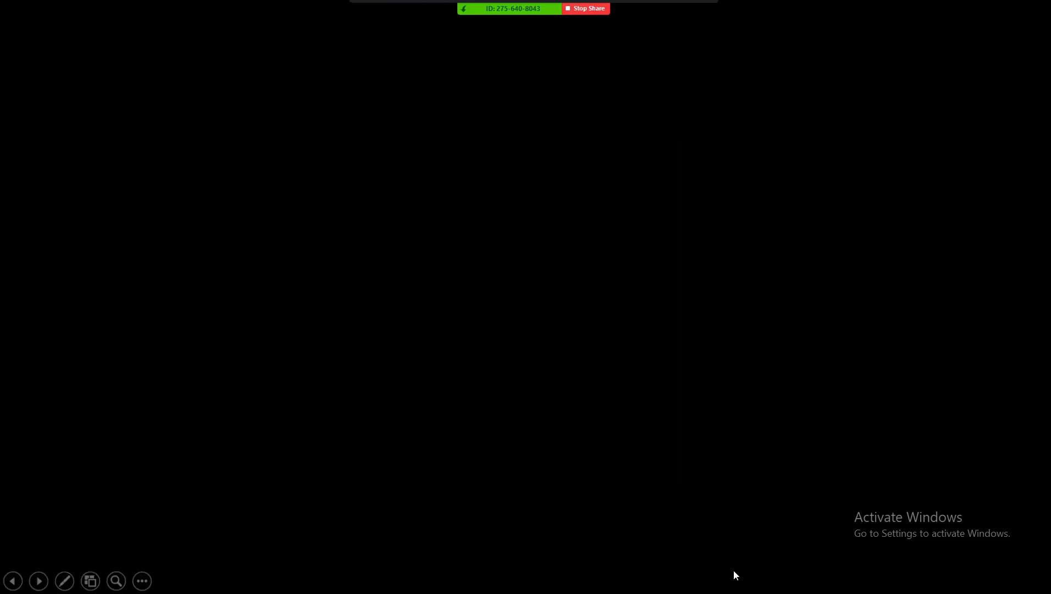
Exit the slideshow to the desktop and bring up the Camtasia Recorder.
{"action": "left_click", "coordinate": [732, 570]}
{"action": "left_click", "coordinate": [733, 584]}
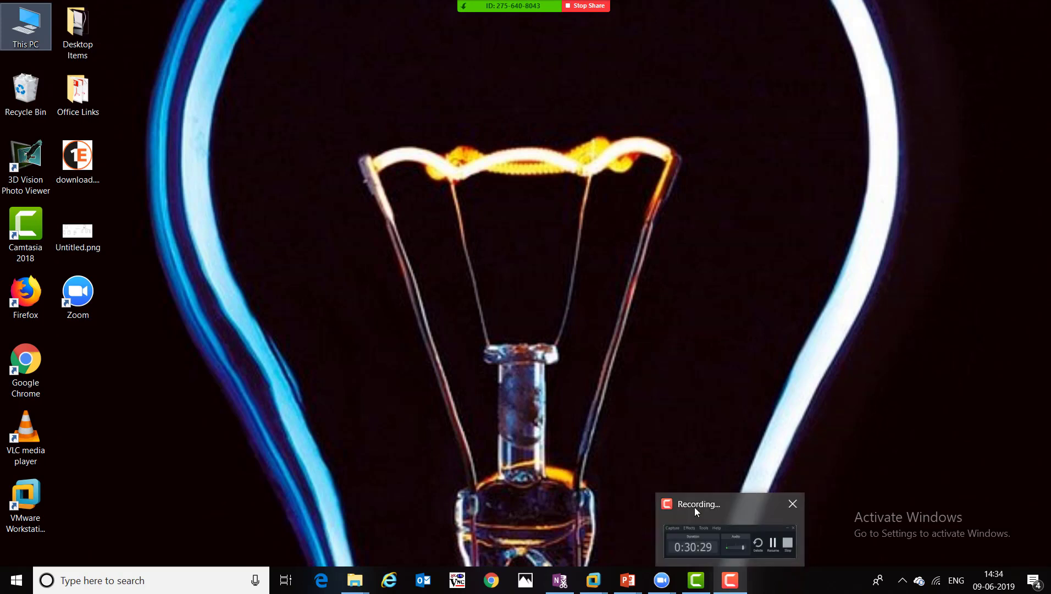
{"action": "mouse_move", "coordinate": [695, 507]}
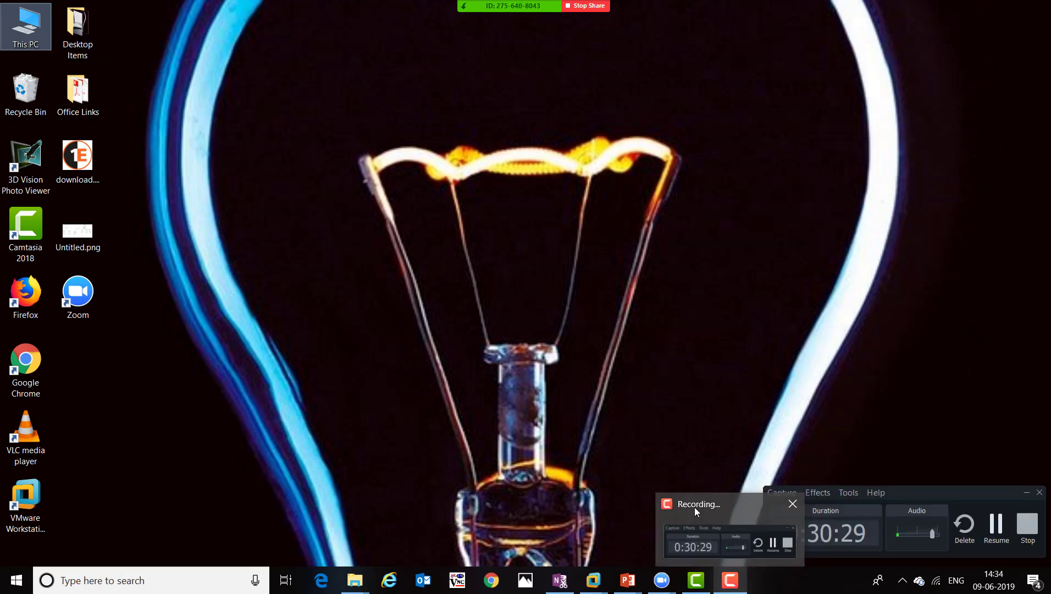